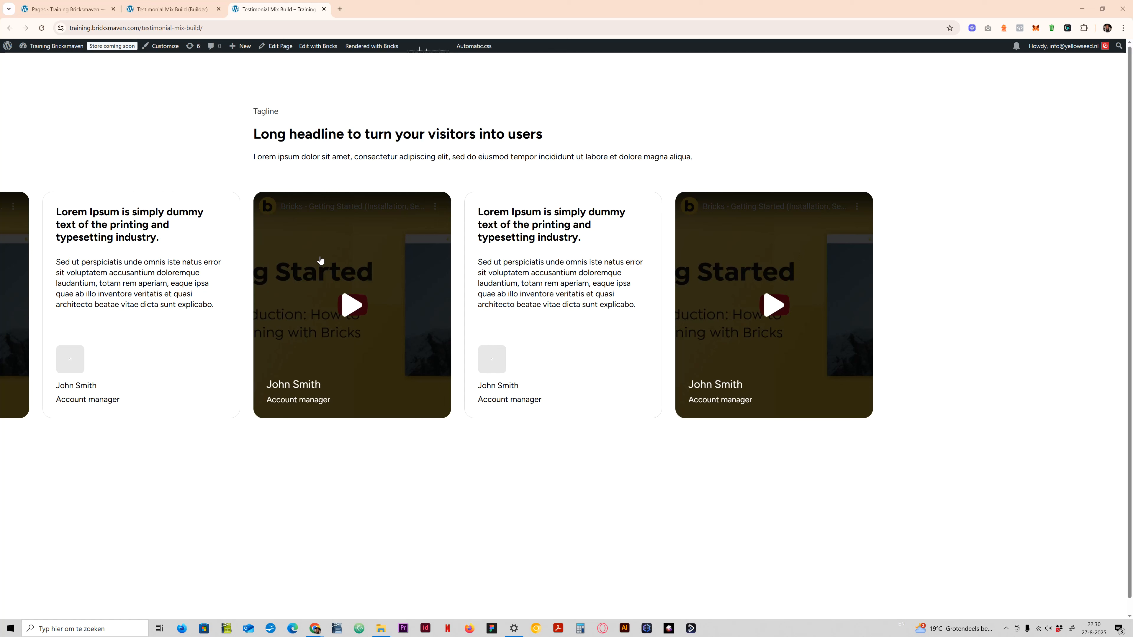
- Switch to the Testimonial Mix builder and activate the testimonial-mix-video-card__video class on the first card's Video for styling
click(173, 13)
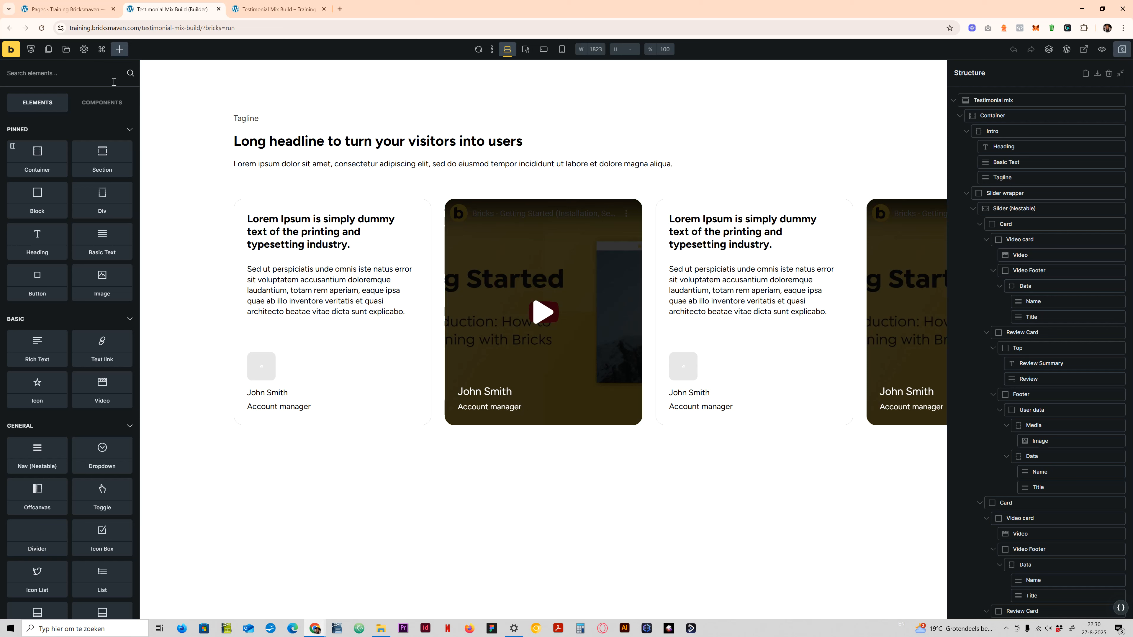
key(super+shift+h)
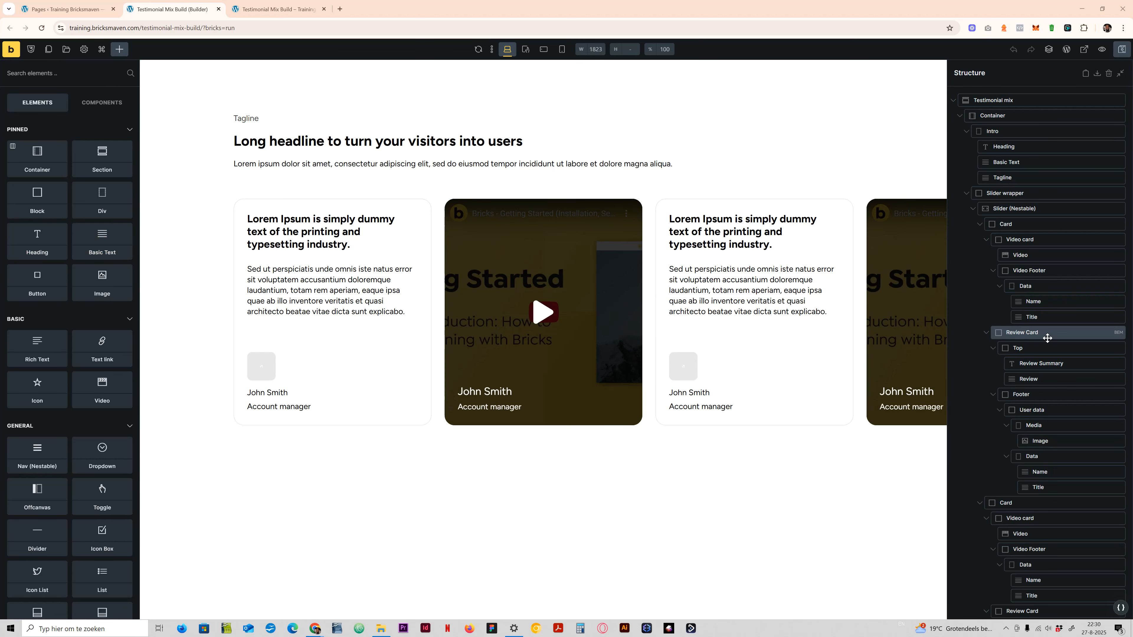
click(1029, 255)
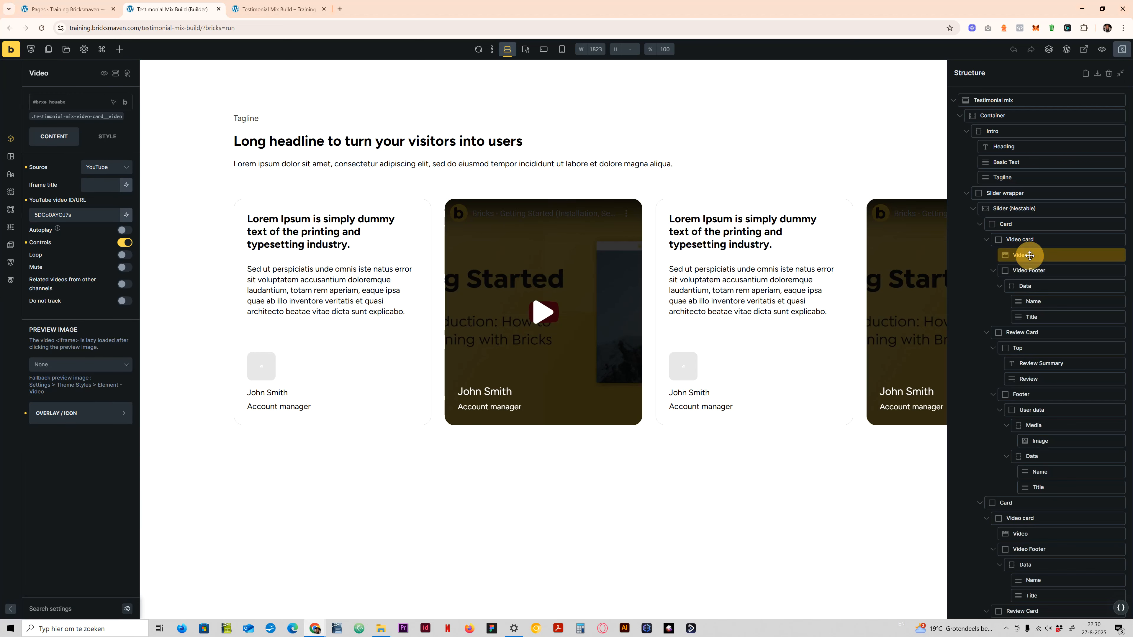
click(73, 117)
click(107, 137)
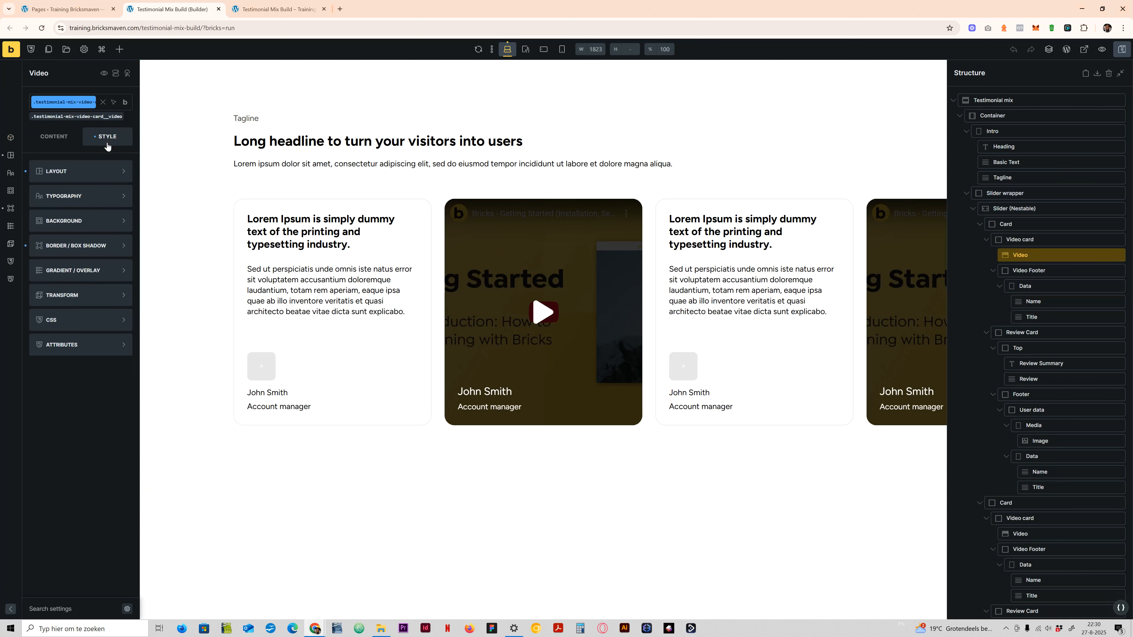
- Set the display of the first card's Video Footer to none on its testimonial-mix-video-card__video-footer class
click(1052, 272)
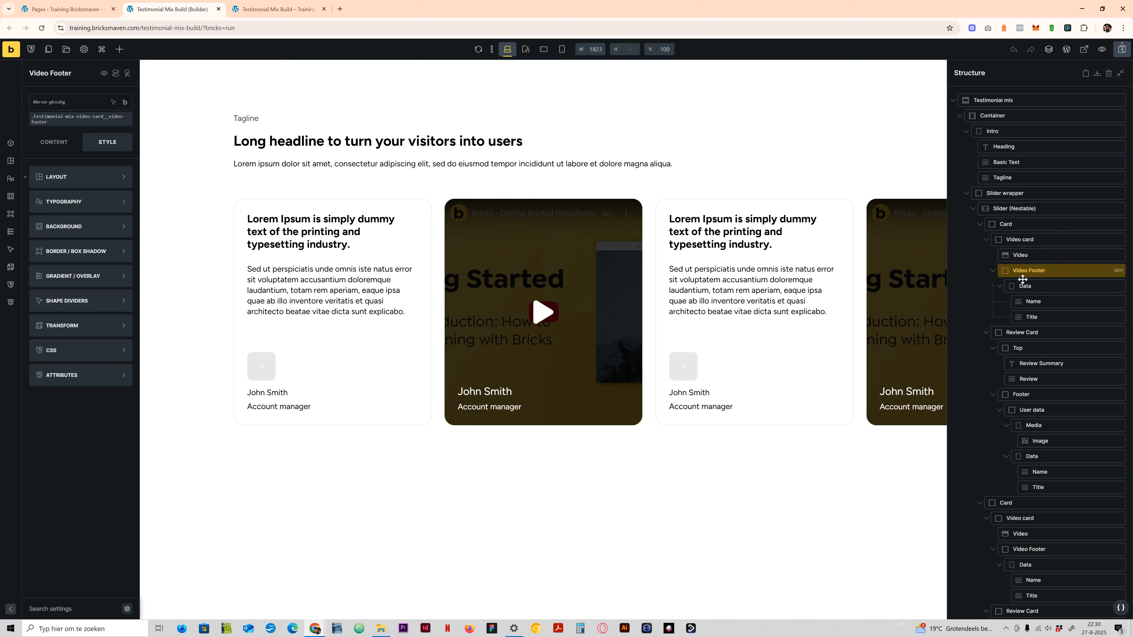
click(67, 119)
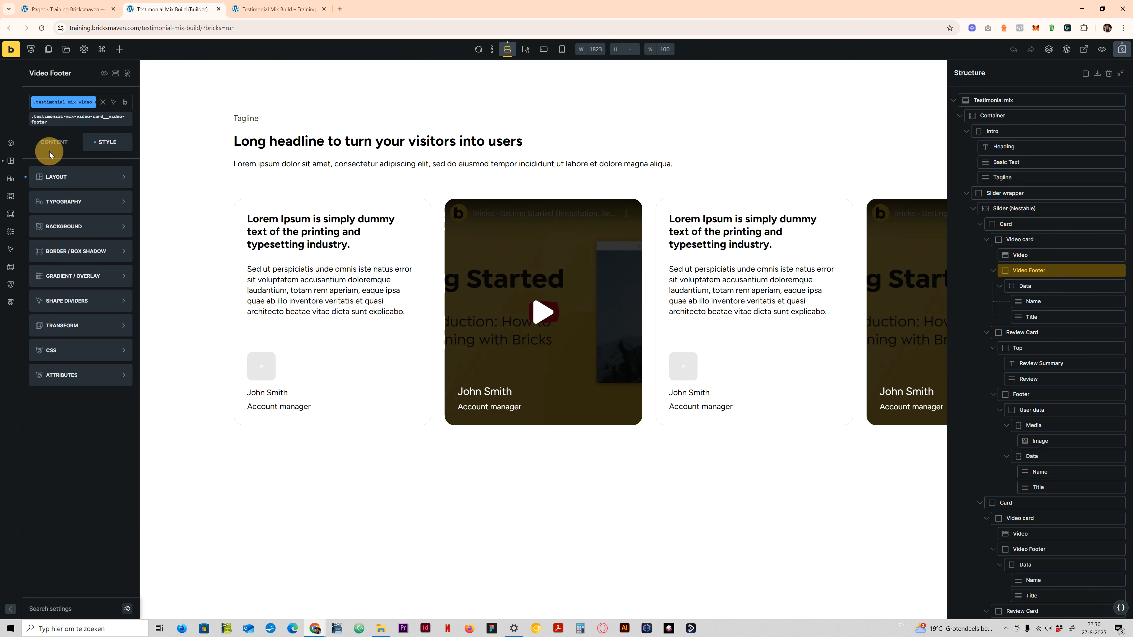
click(49, 152)
click(102, 217)
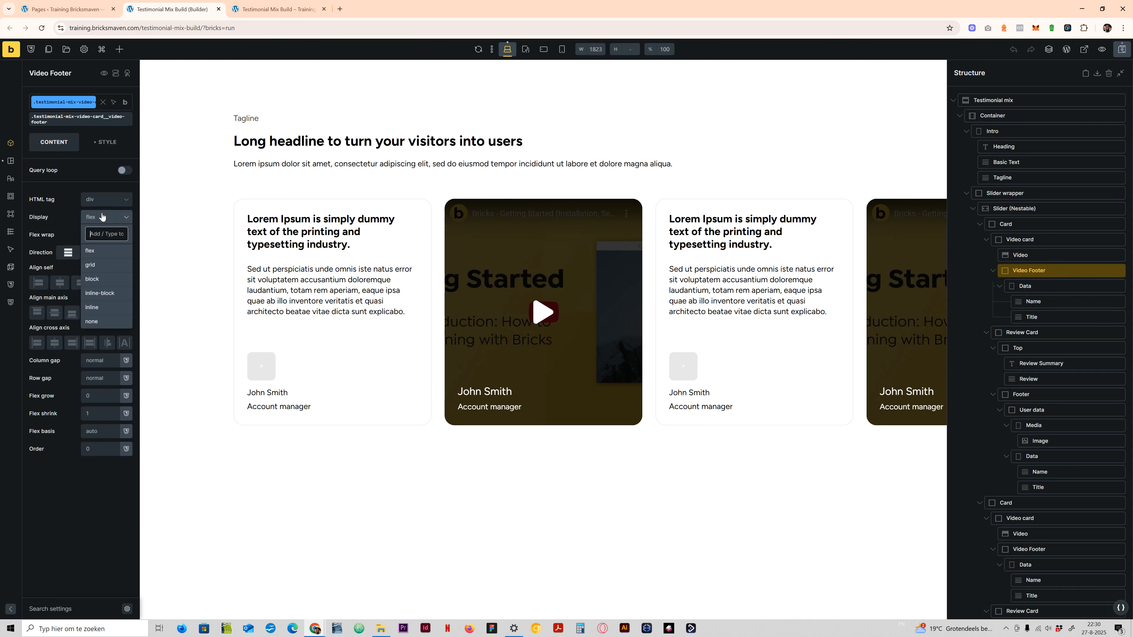
click(96, 320)
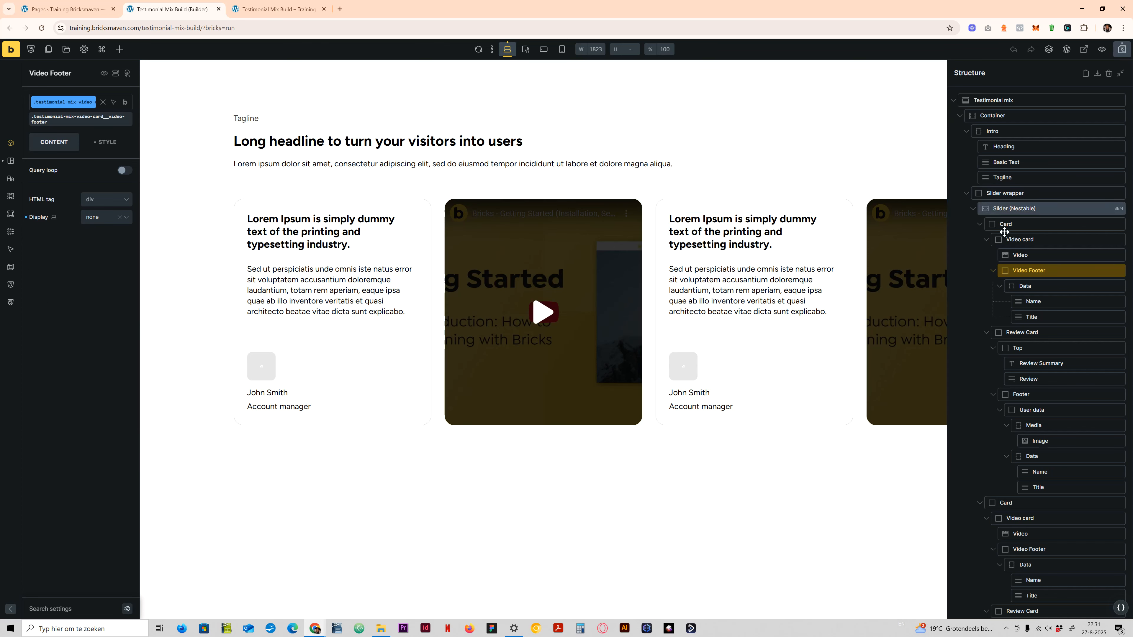
- Add a custom attribute named data-visible with the value show to the first card's Video class
click(1021, 255)
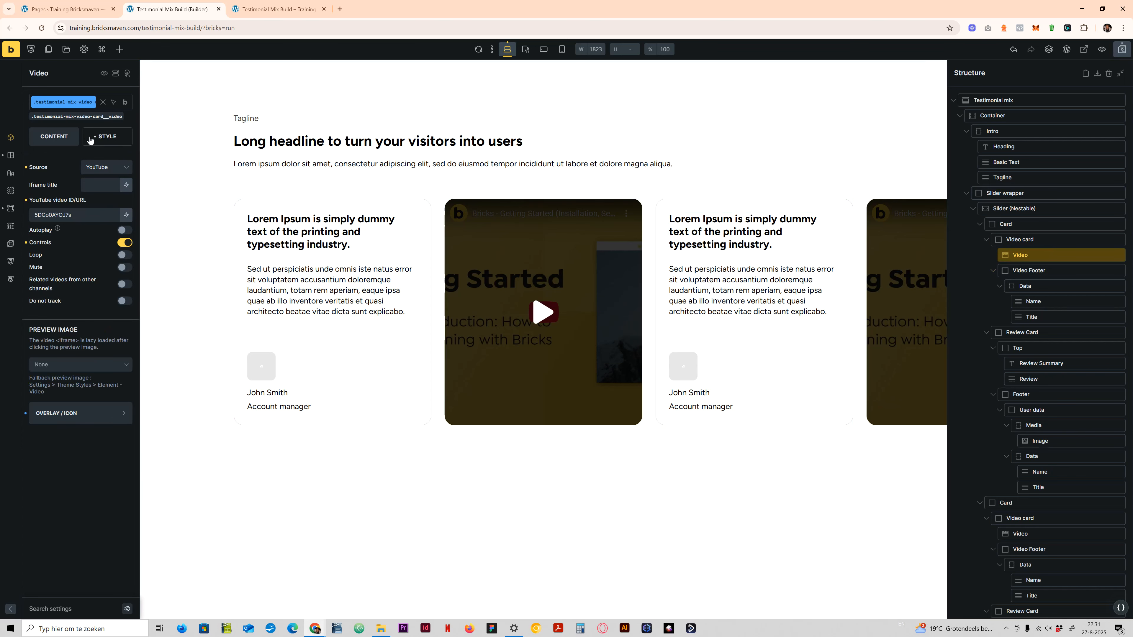
click(105, 136)
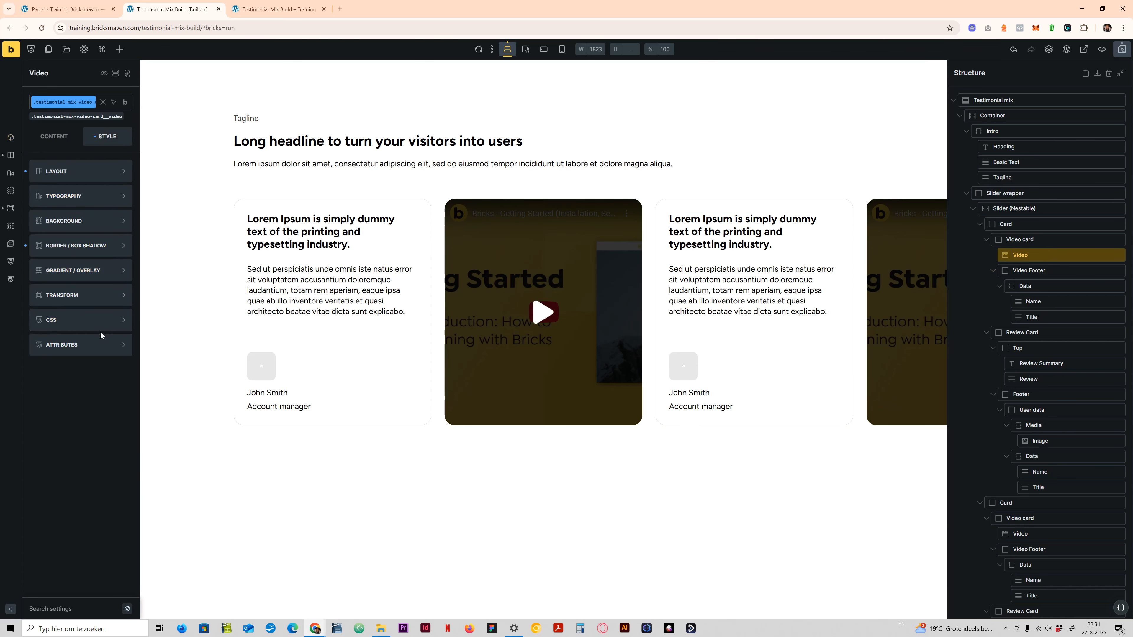
click(95, 346)
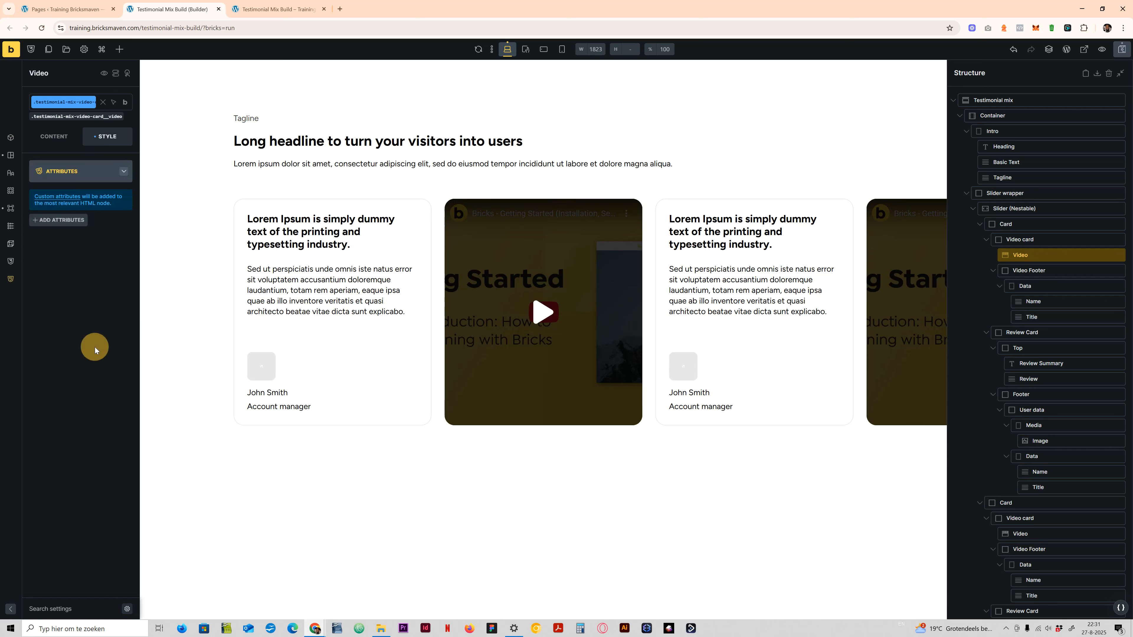
click(60, 221)
click(67, 257)
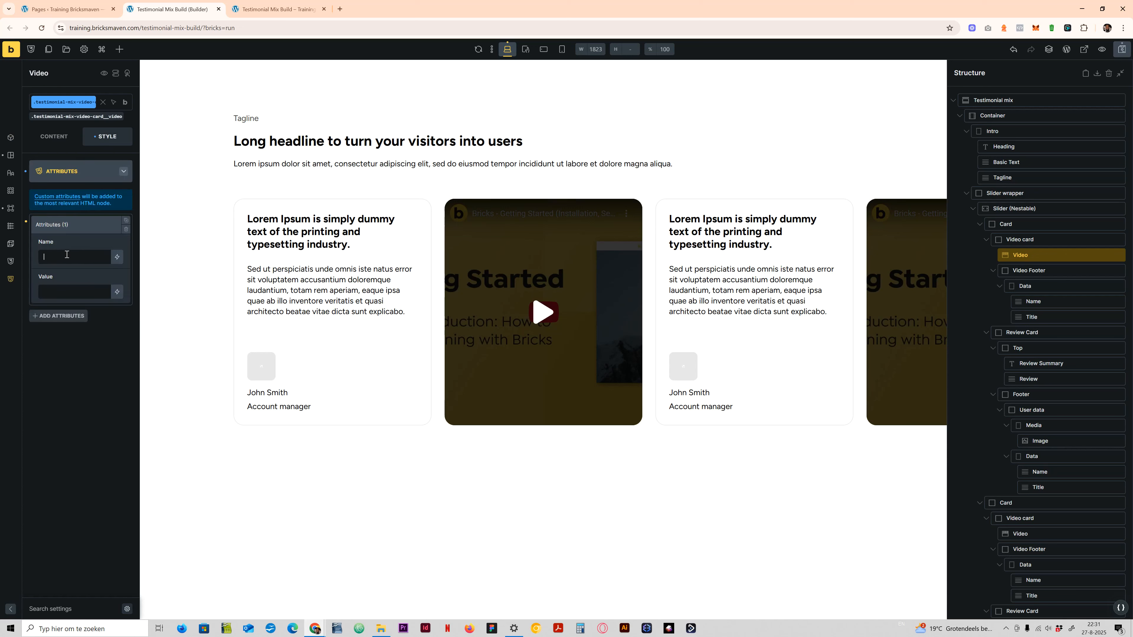
text(data-visible)
click(74, 172)
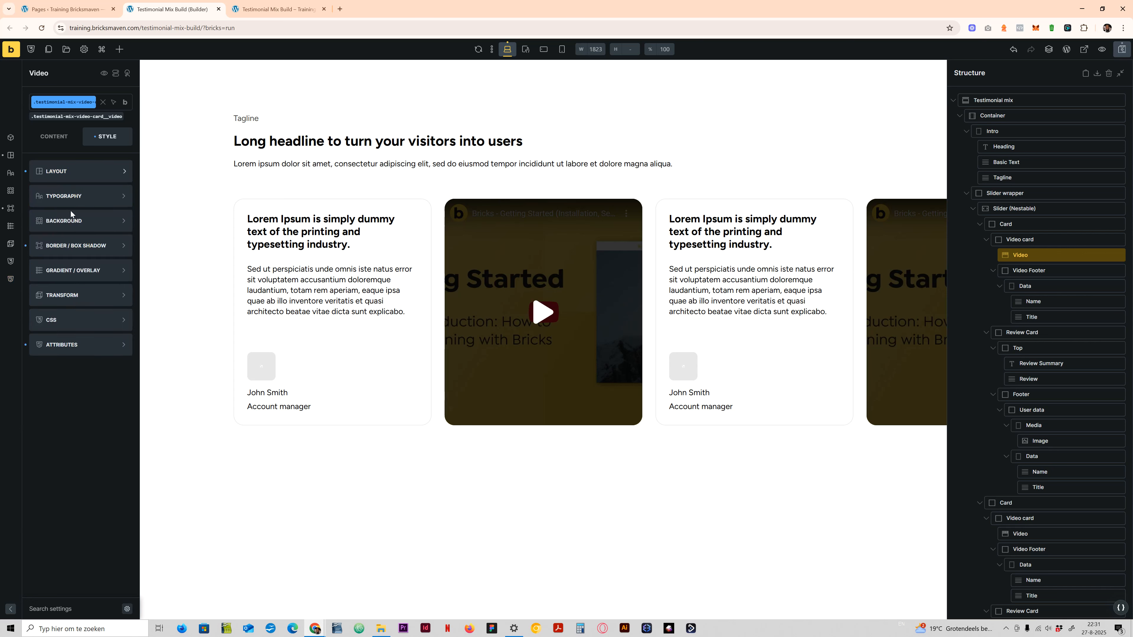
- Start the Video class's custom CSS with the selector %root%[data-visible='show'] followed by the + combinator
click(71, 320)
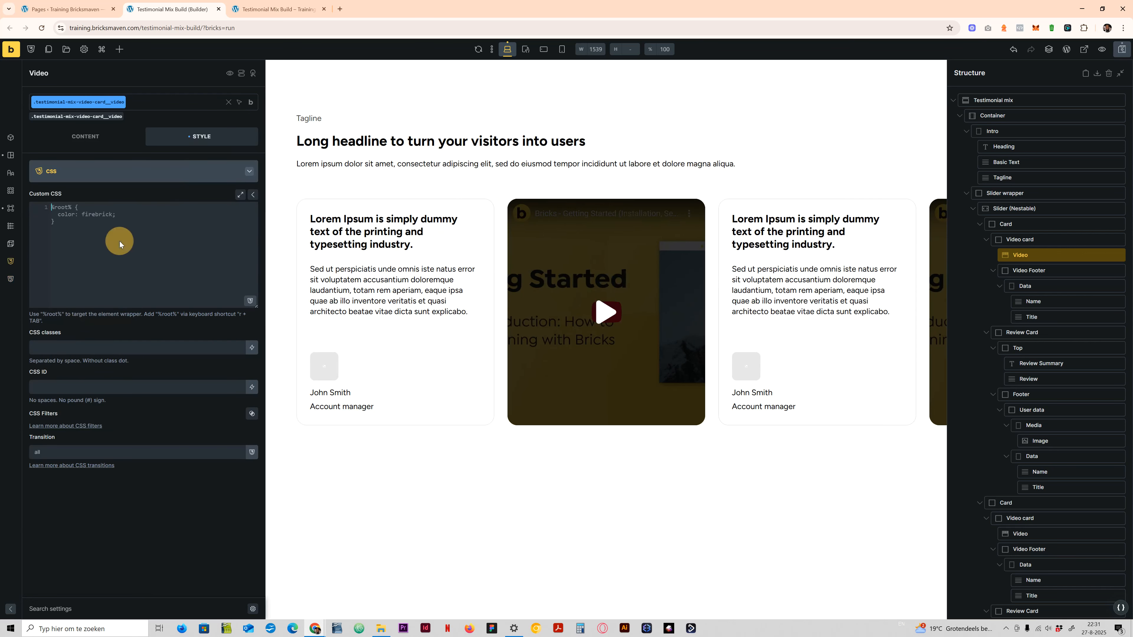
click(119, 242)
text(r)
key(Tab)
text([])
text(data-visible='show'])
click(79, 214)
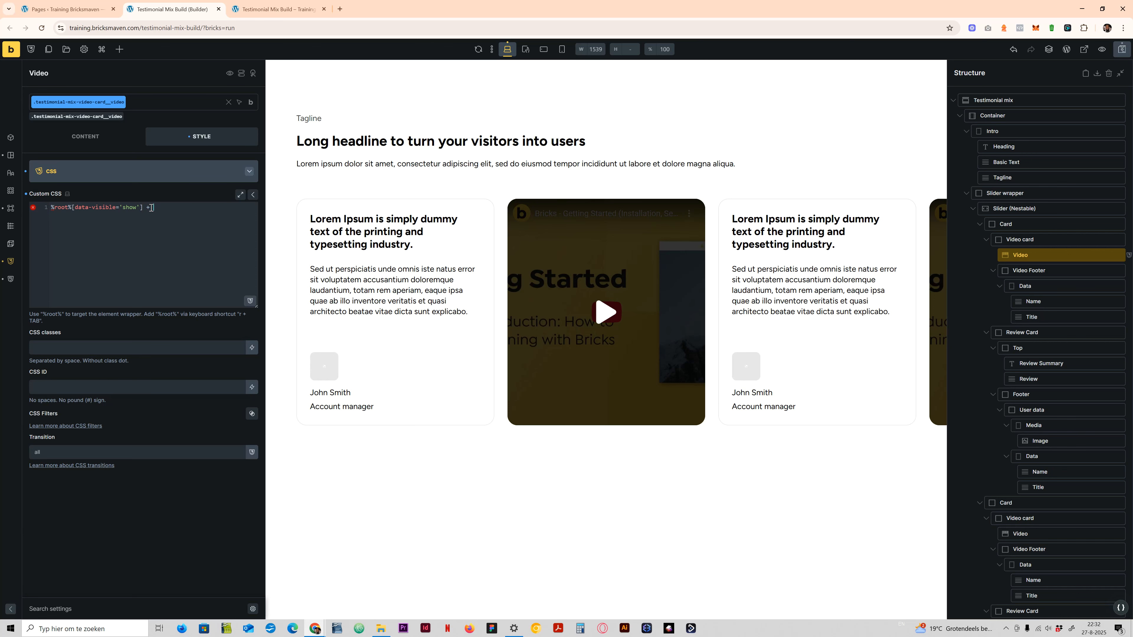
- Check the Video Footer's class name, and complete the Video's CSS rule with %root%-footer { display: flex; }
click(1022, 270)
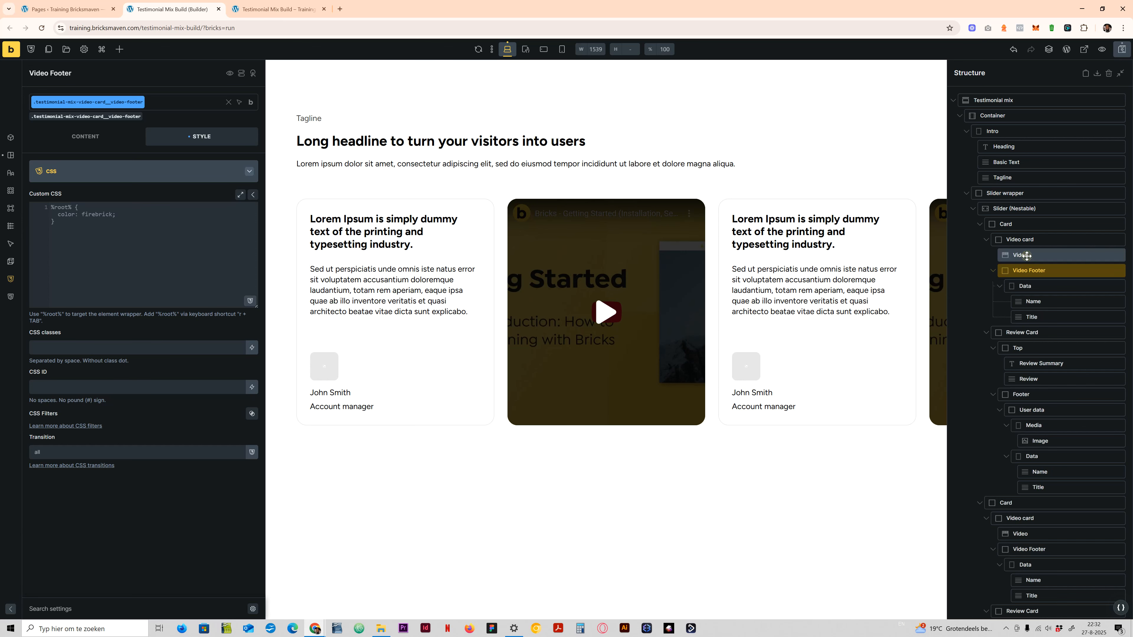
click(1027, 256)
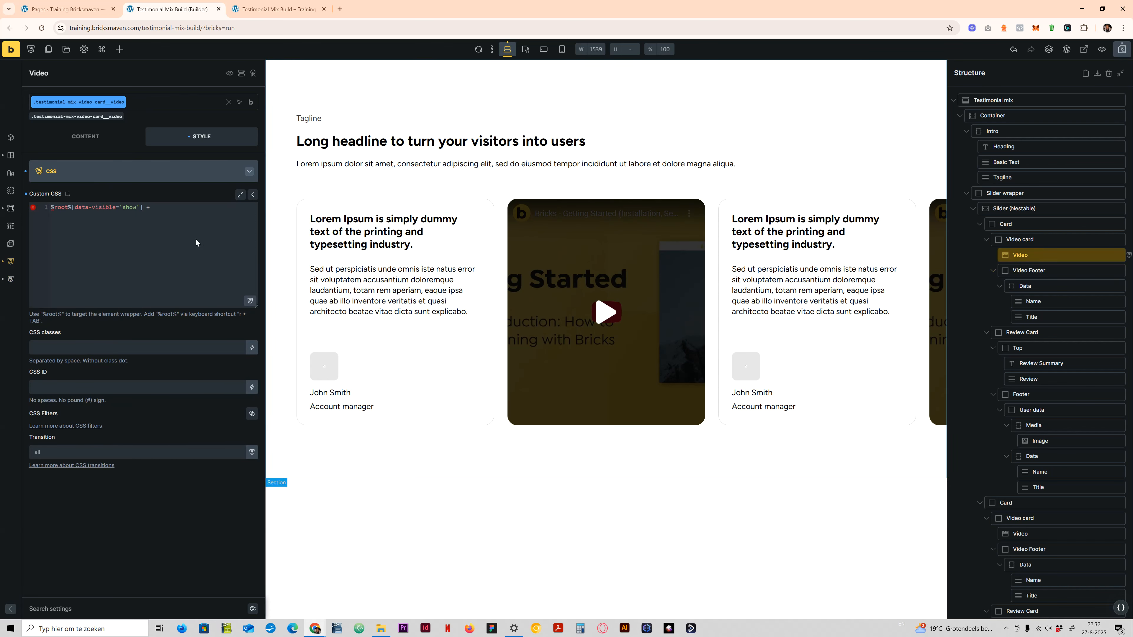
click(161, 205)
text(r)
key(Tab)
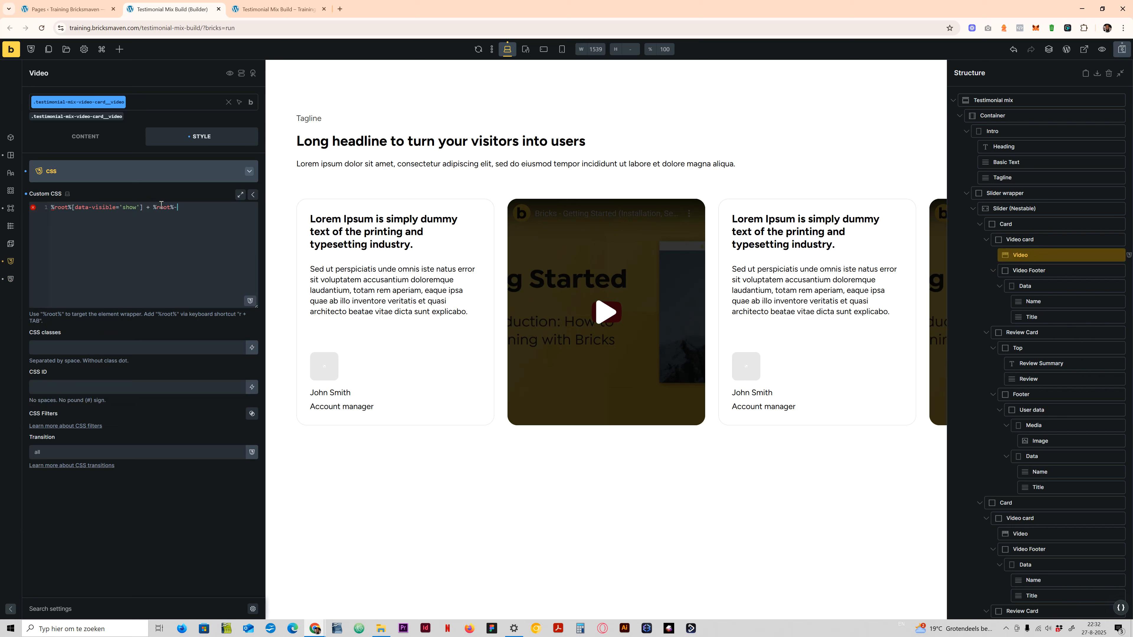
text(-footer {   di)
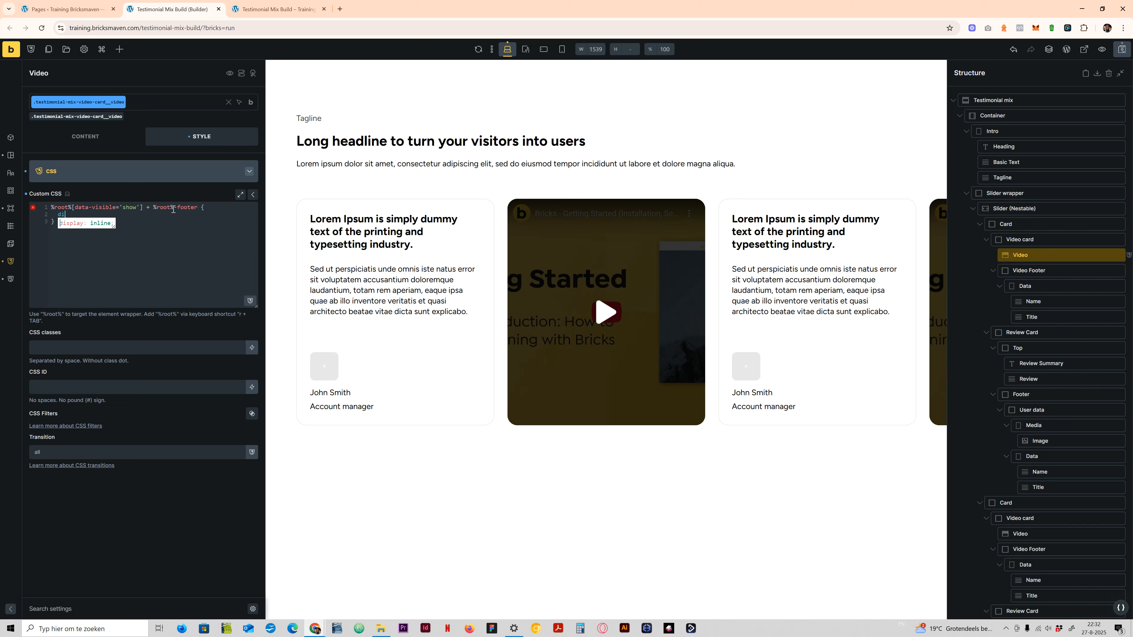
text(splay: flex;)
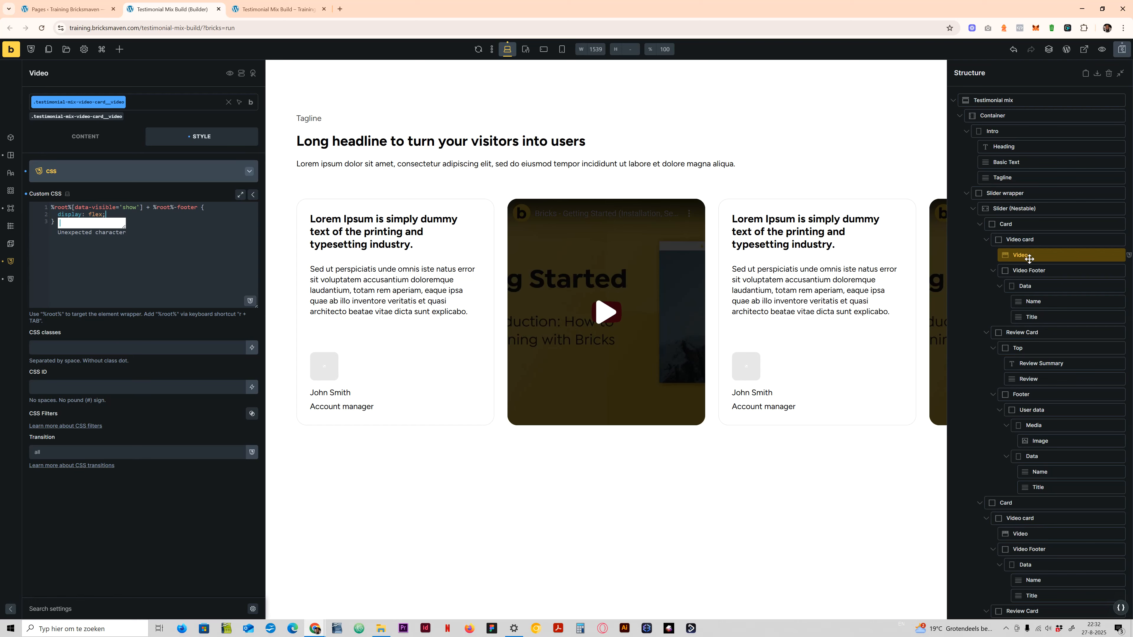
- Replace %root%-footer in the Video's CSS selector with the Video Footer's full class name, .testimonial-mix-video-card__video-footer
click(1009, 270)
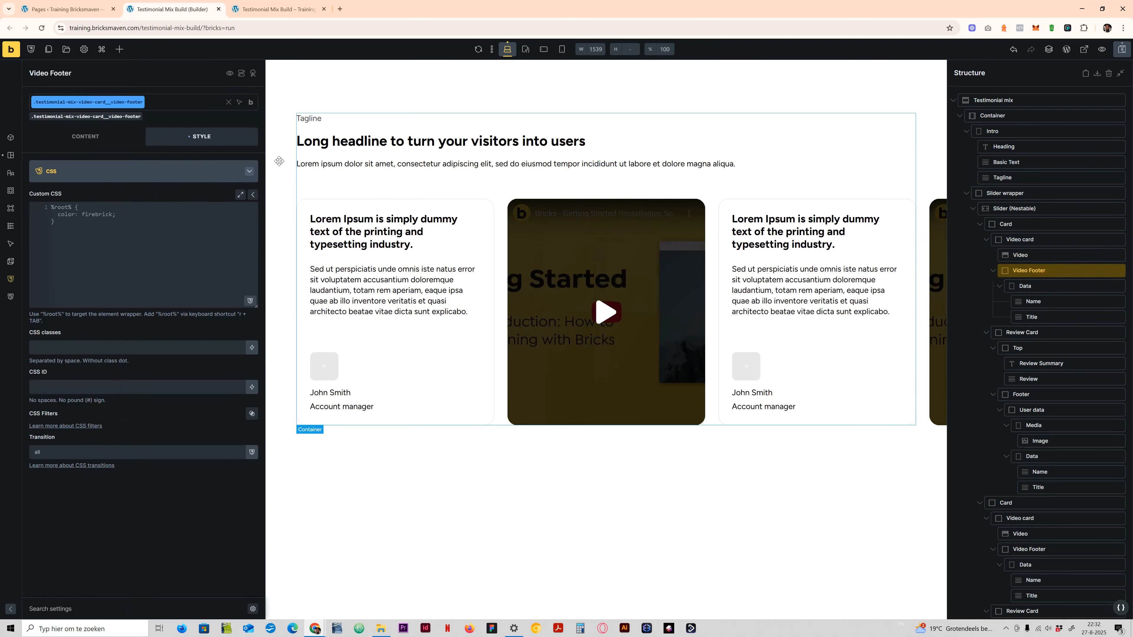
click(1019, 255)
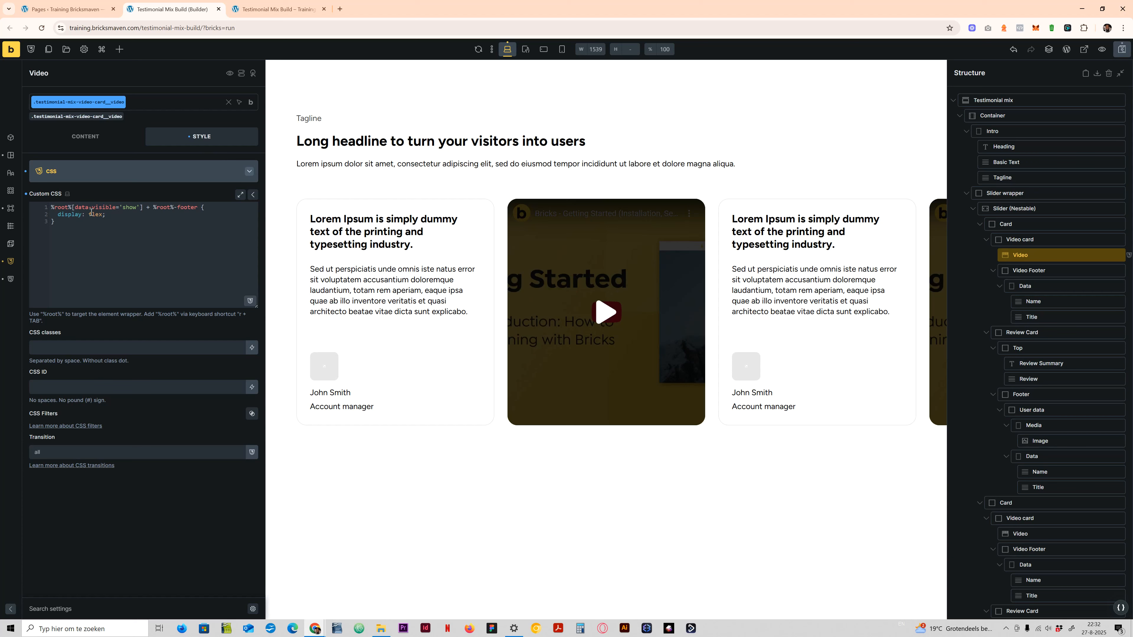
click(1035, 269)
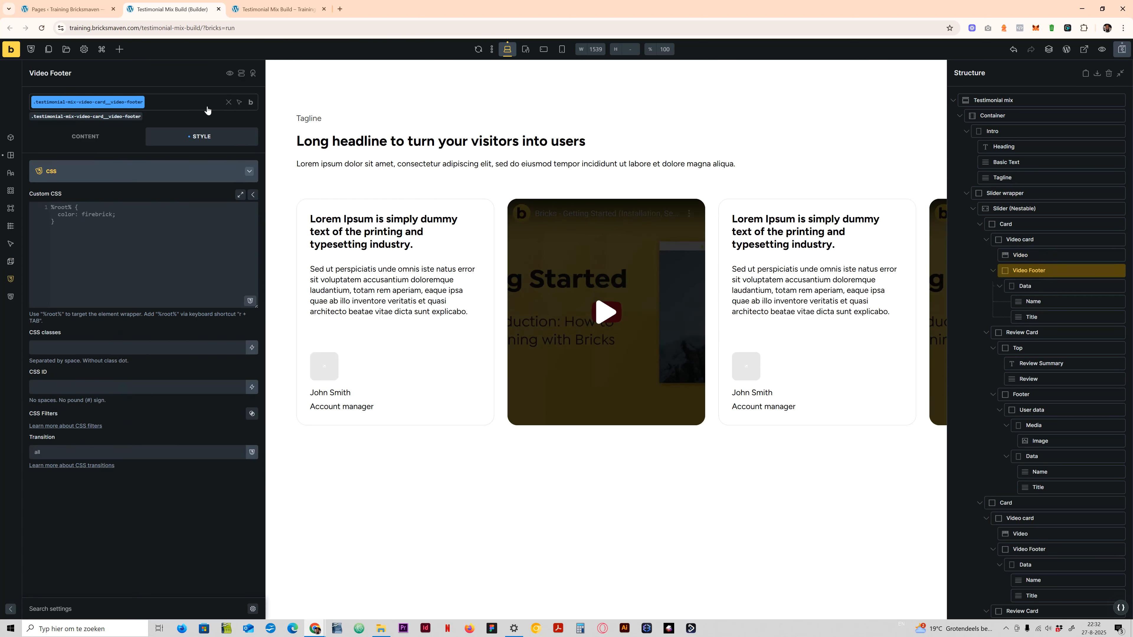
mouse_move(251, 104)
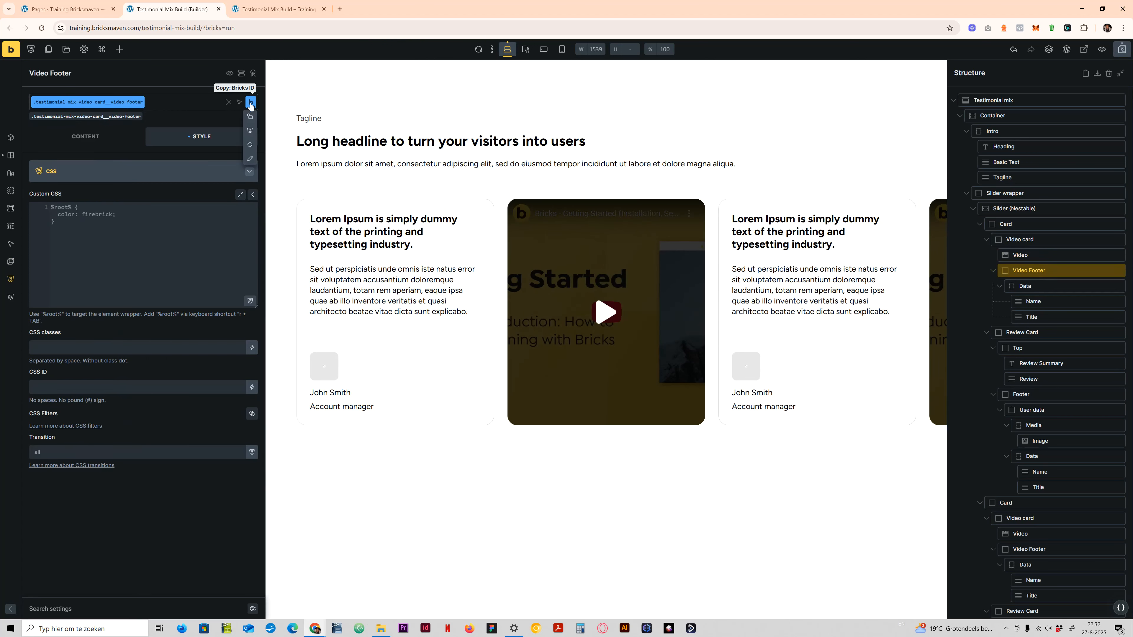
click(250, 158)
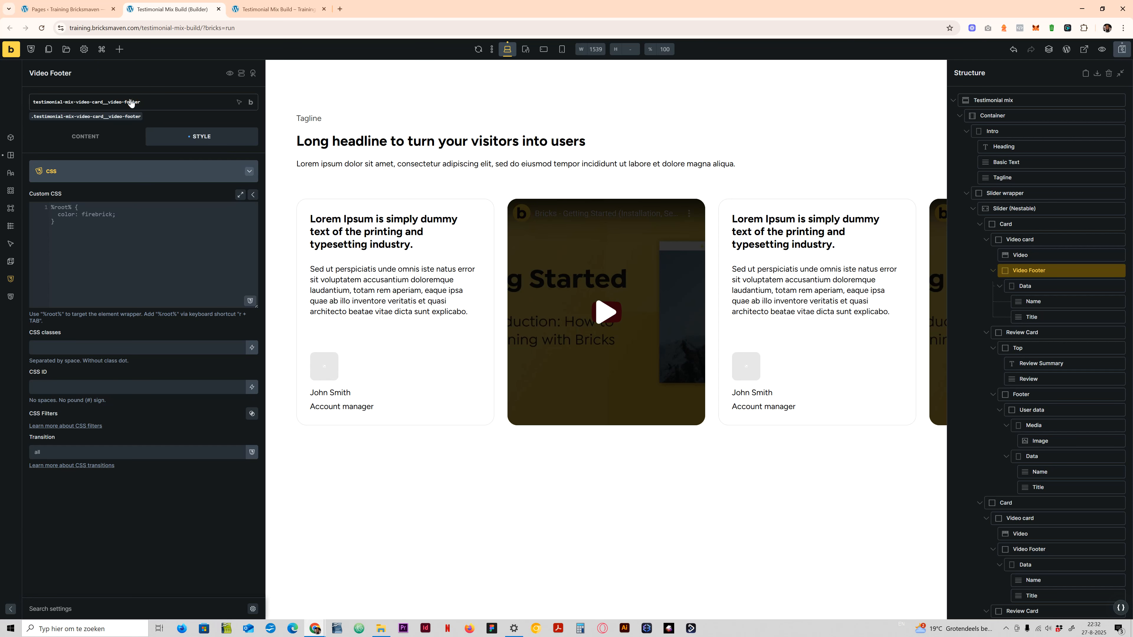
key(ctrl+a)
click(1021, 255)
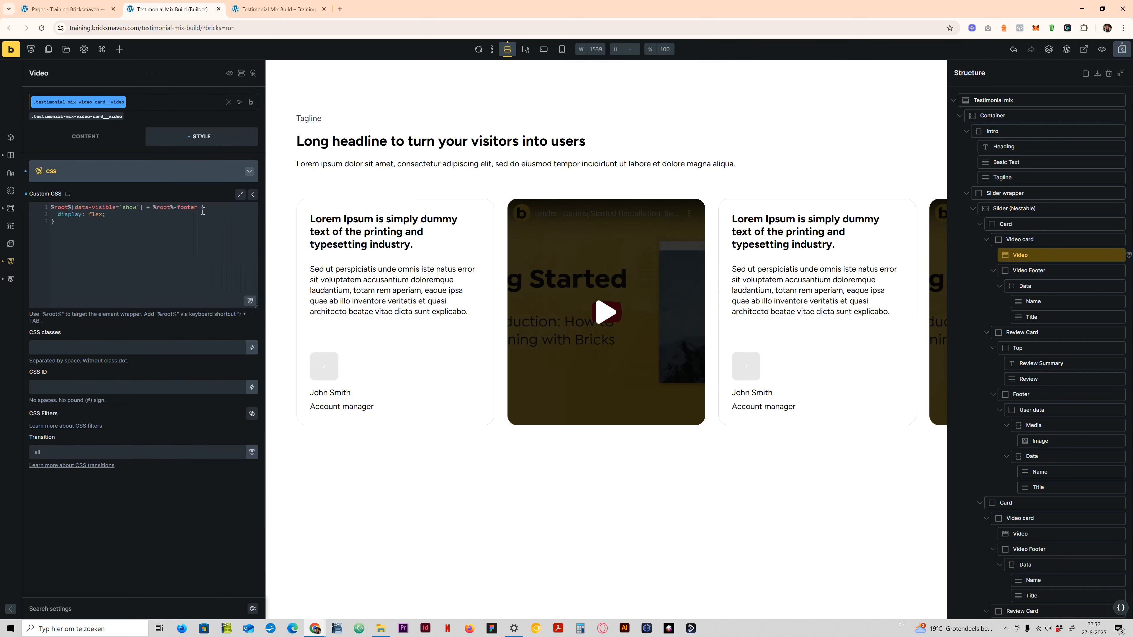
drag(198, 207, 153, 208)
text(.testimonial-mix-video-card__video-footer)
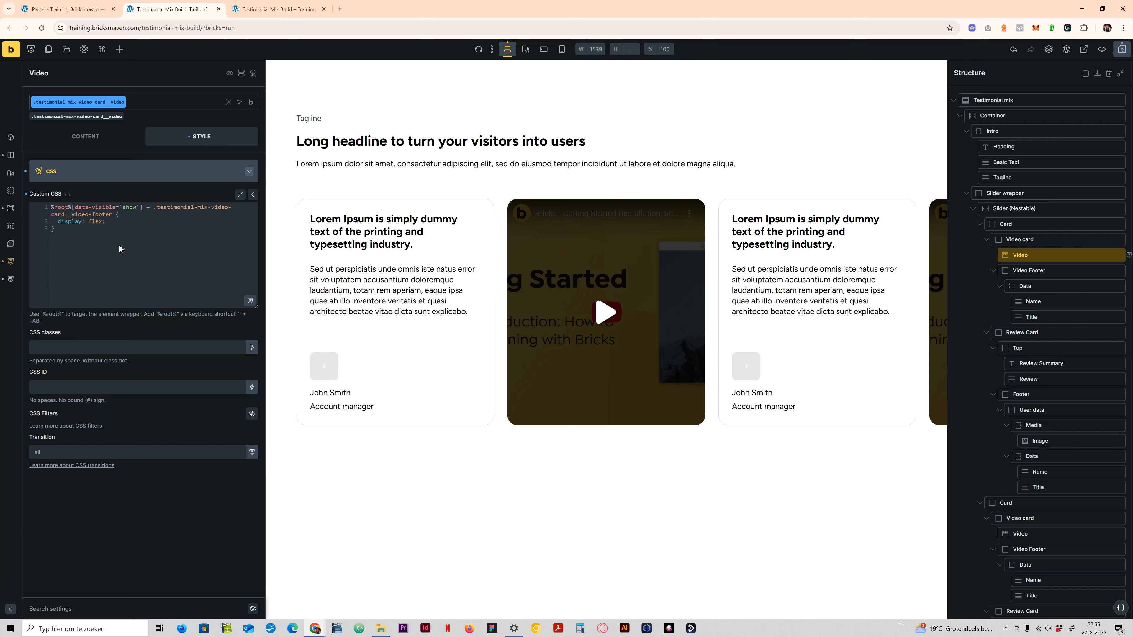
- Review the data-visible attribute and the custom CSS rule on the first card's Video class
click(102, 172)
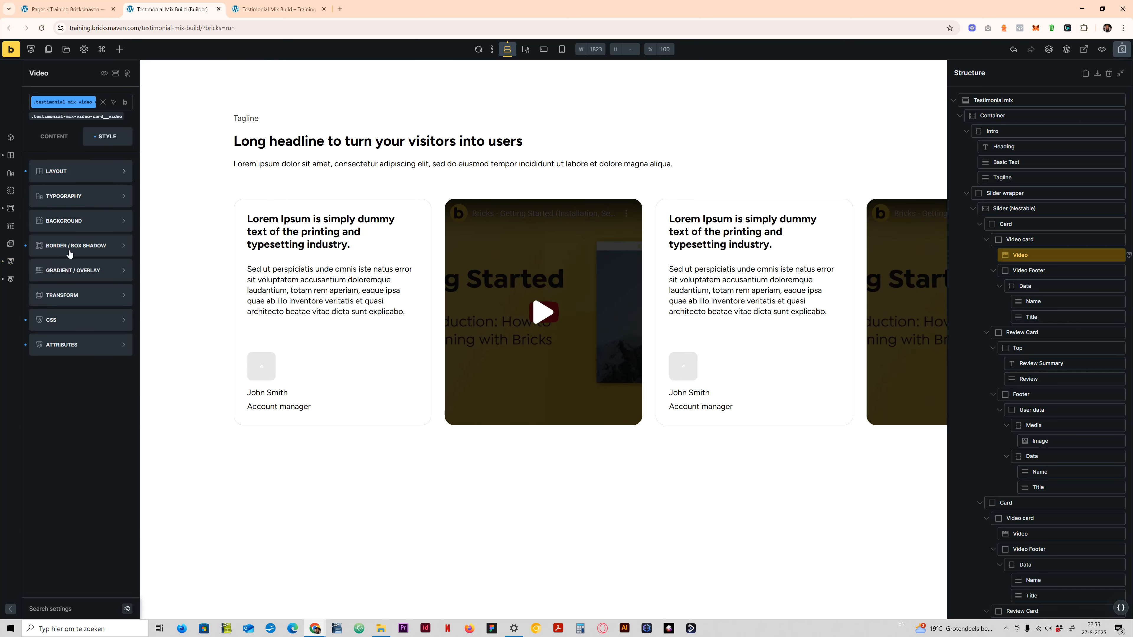
click(76, 341)
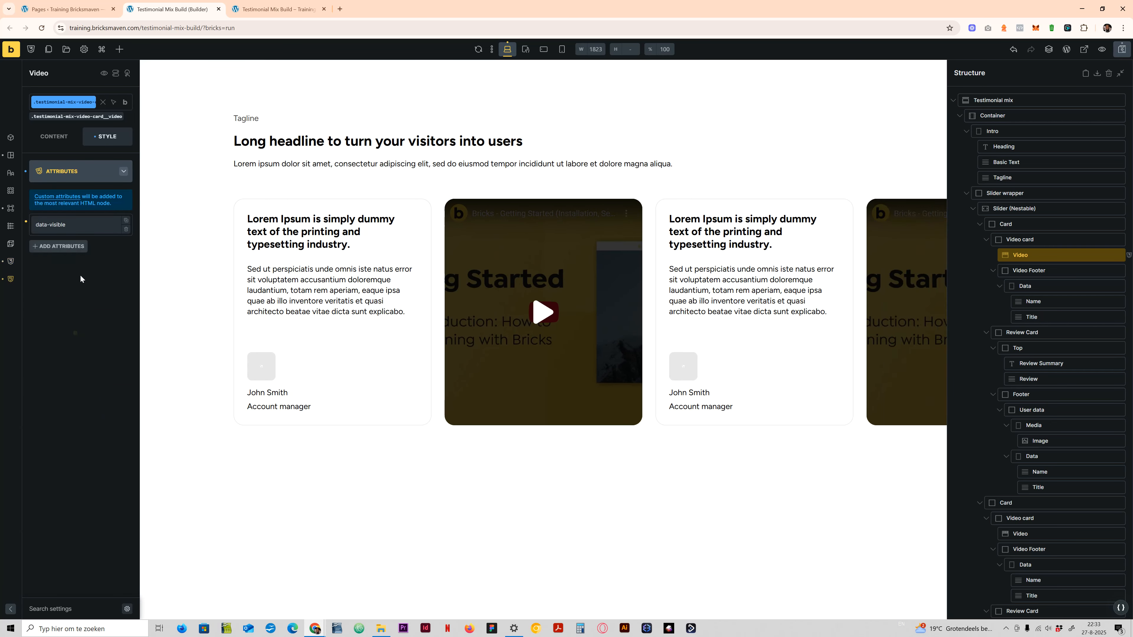
click(75, 223)
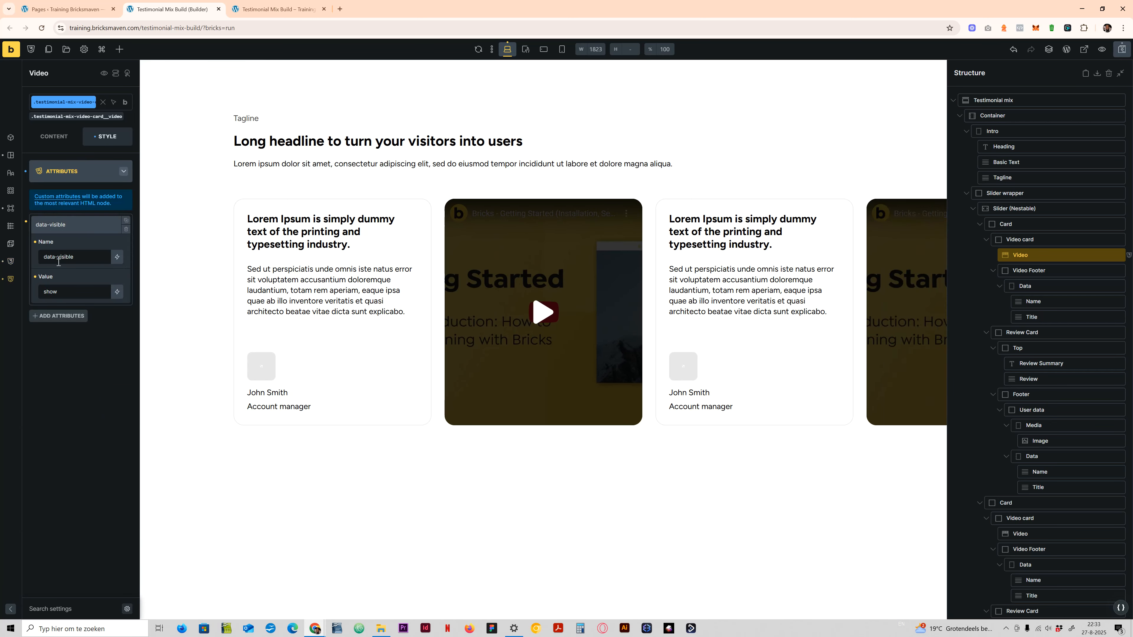
click(70, 179)
click(69, 320)
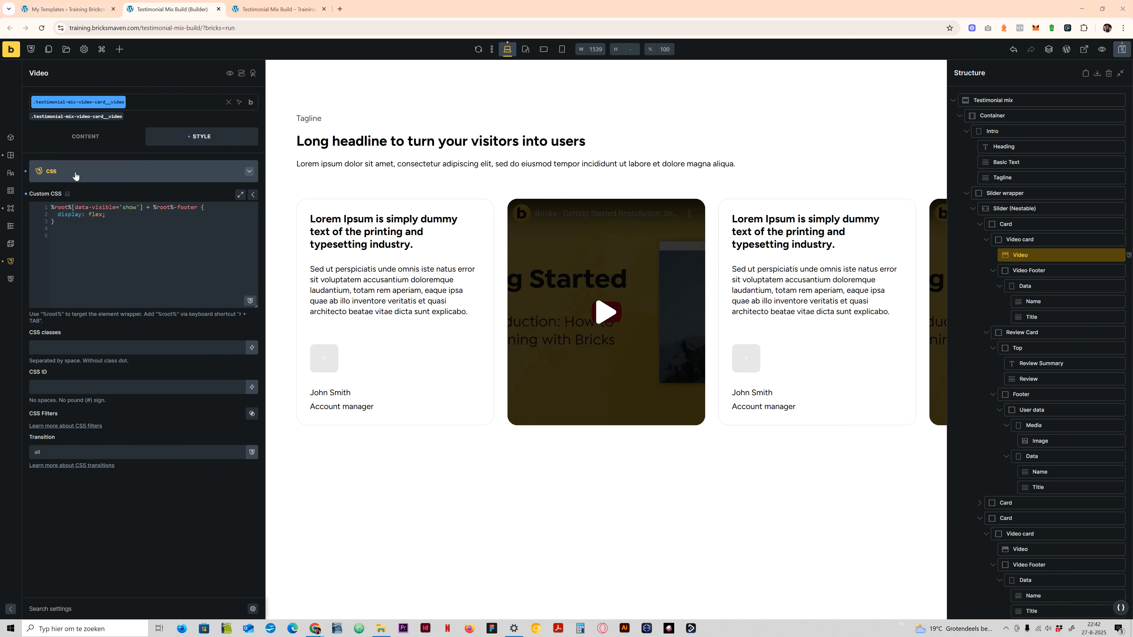
click(98, 175)
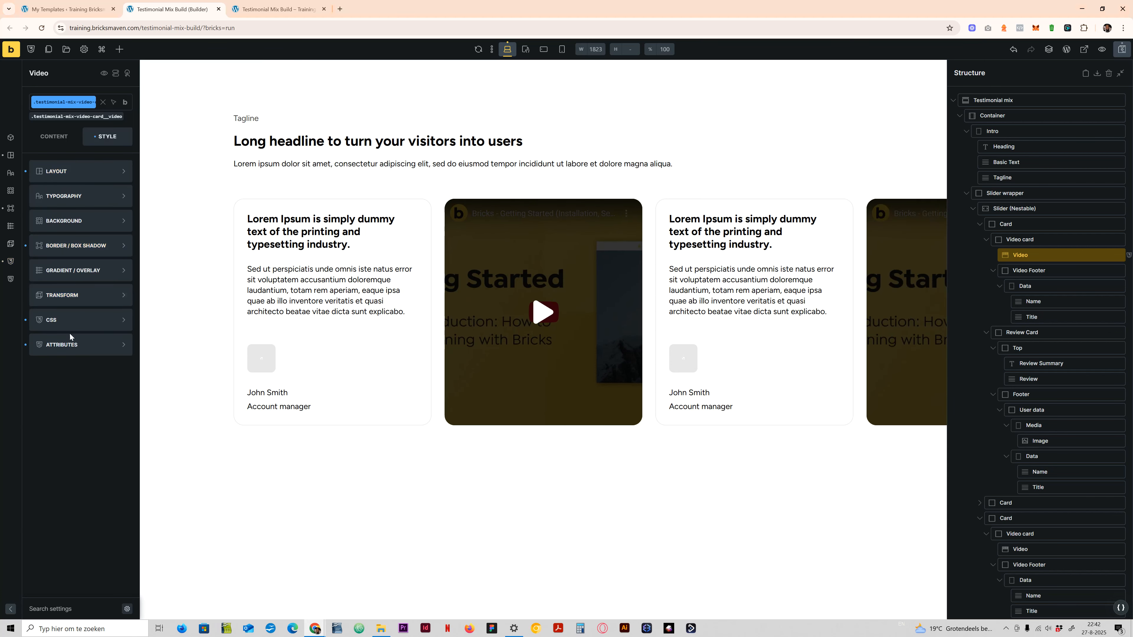
click(46, 348)
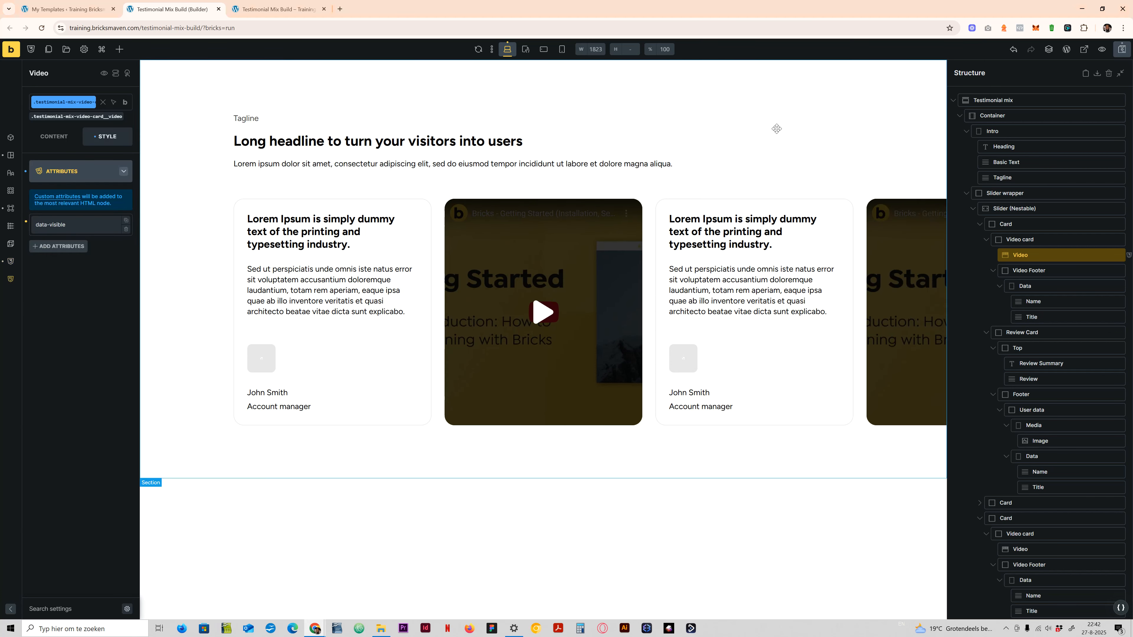
- Inspect the slider's first and second cards and their nested elements in the structure
click(978, 224)
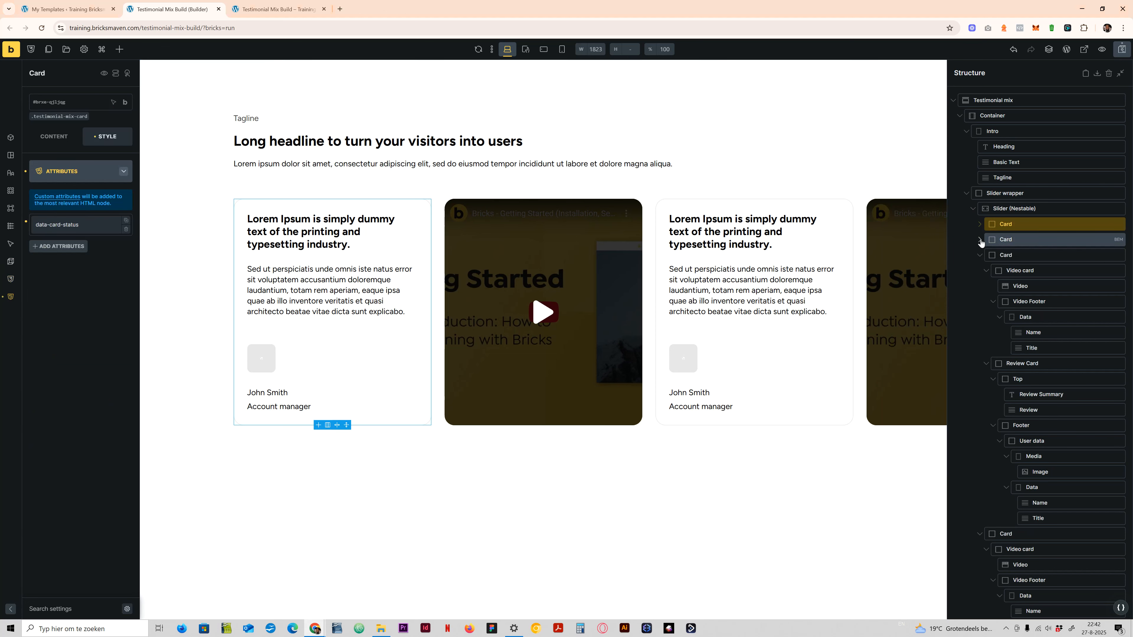
click(980, 241)
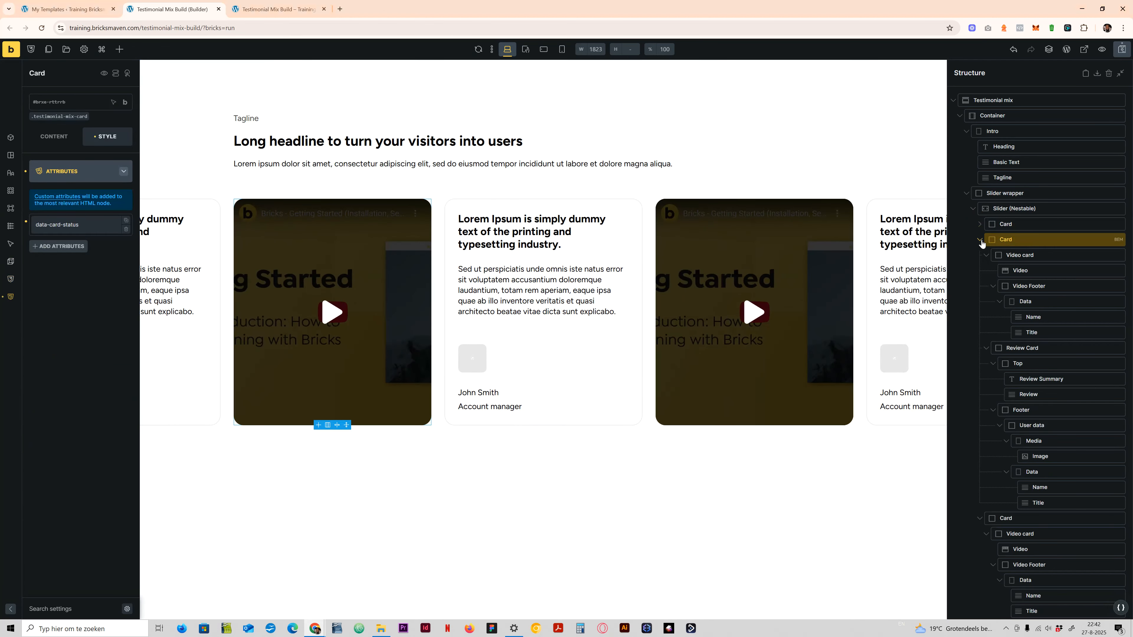
click(981, 224)
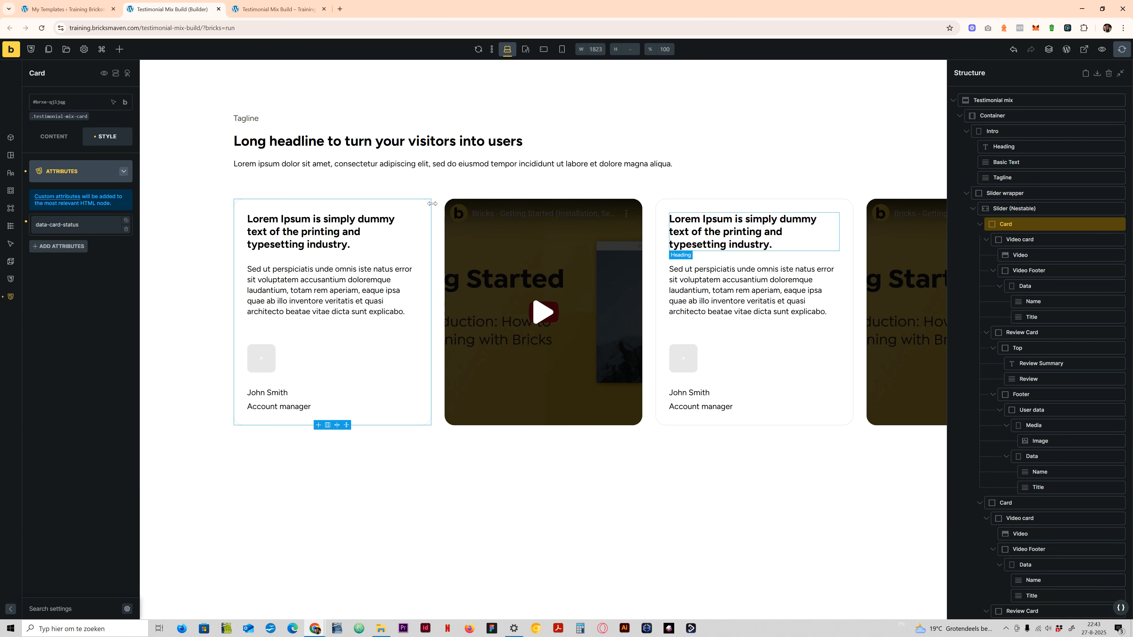
- Remove the data-visible attribute from the Video class on the slider's first card
click(1024, 250)
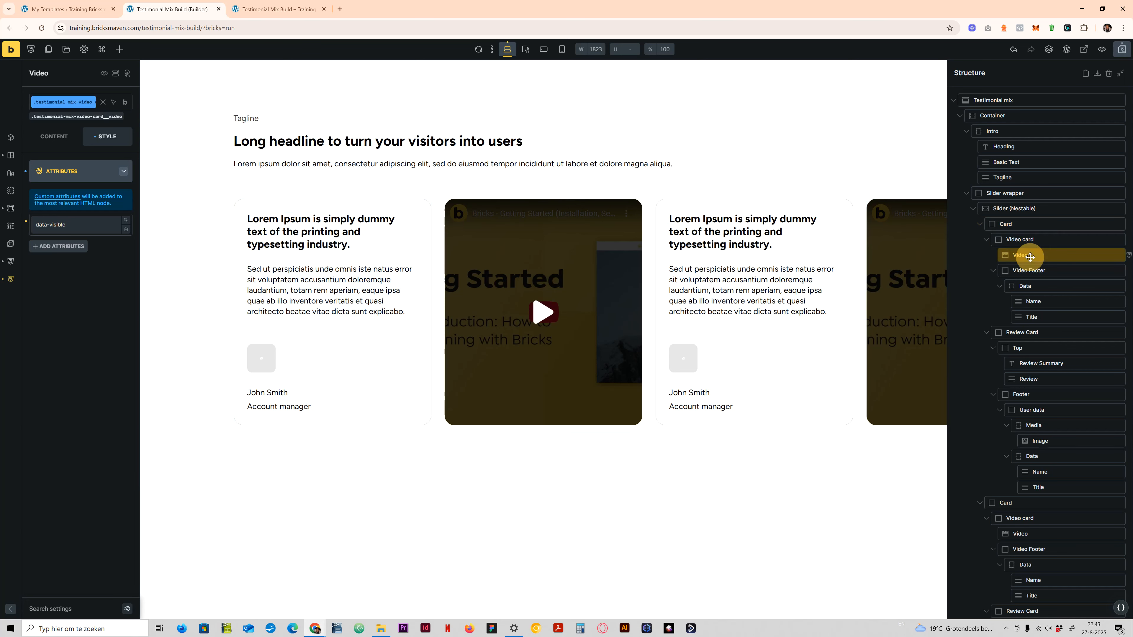
click(50, 224)
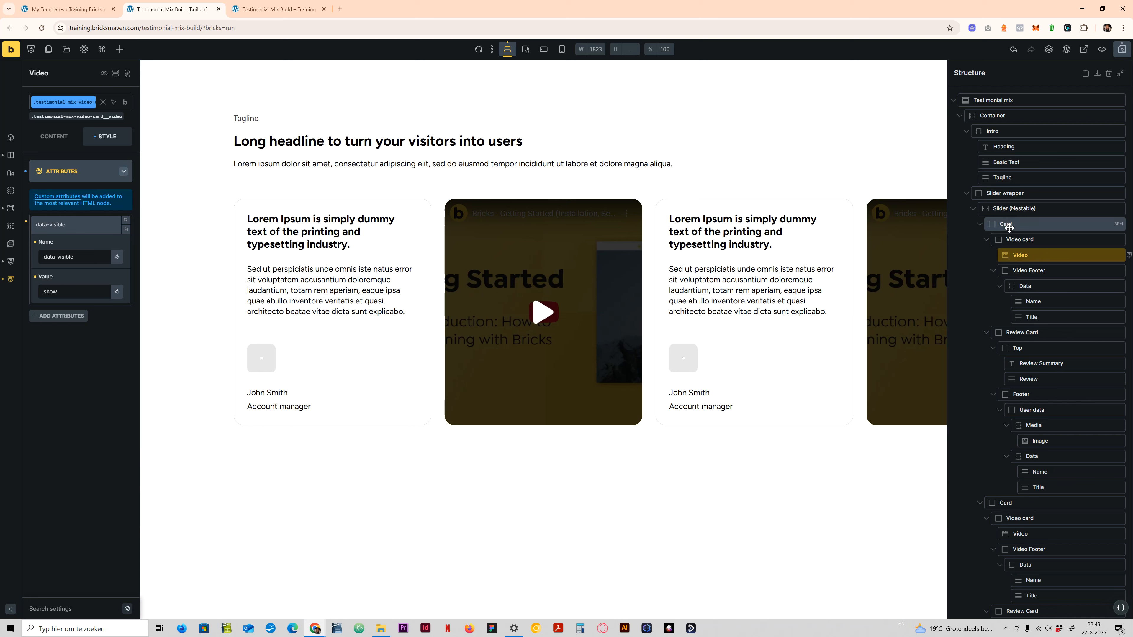
click(26, 223)
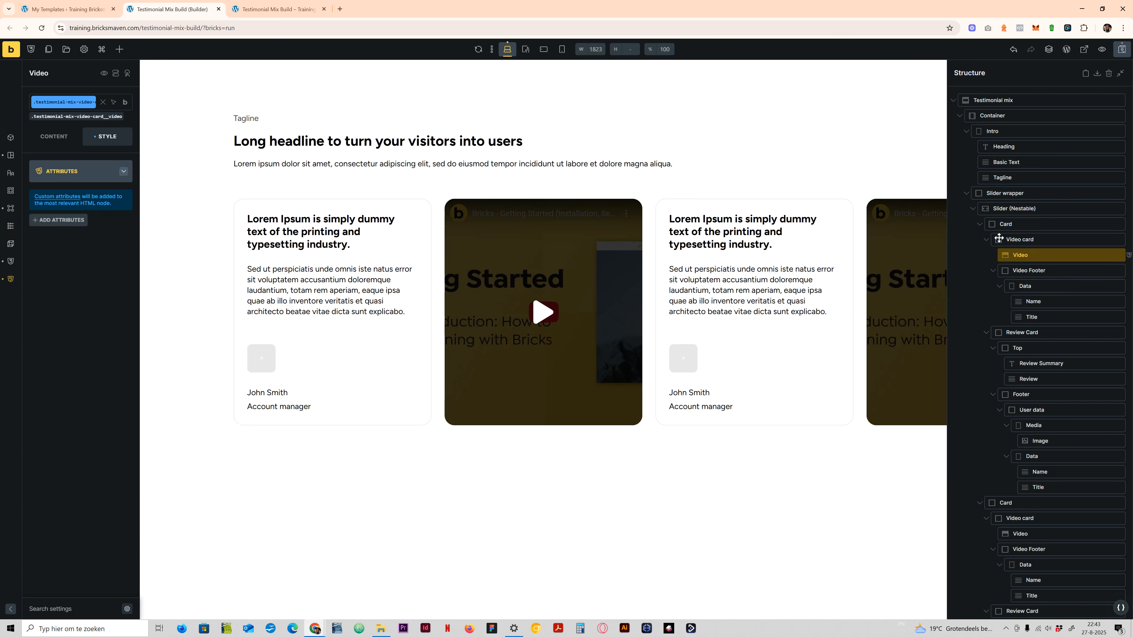
click(979, 224)
click(979, 239)
click(1017, 270)
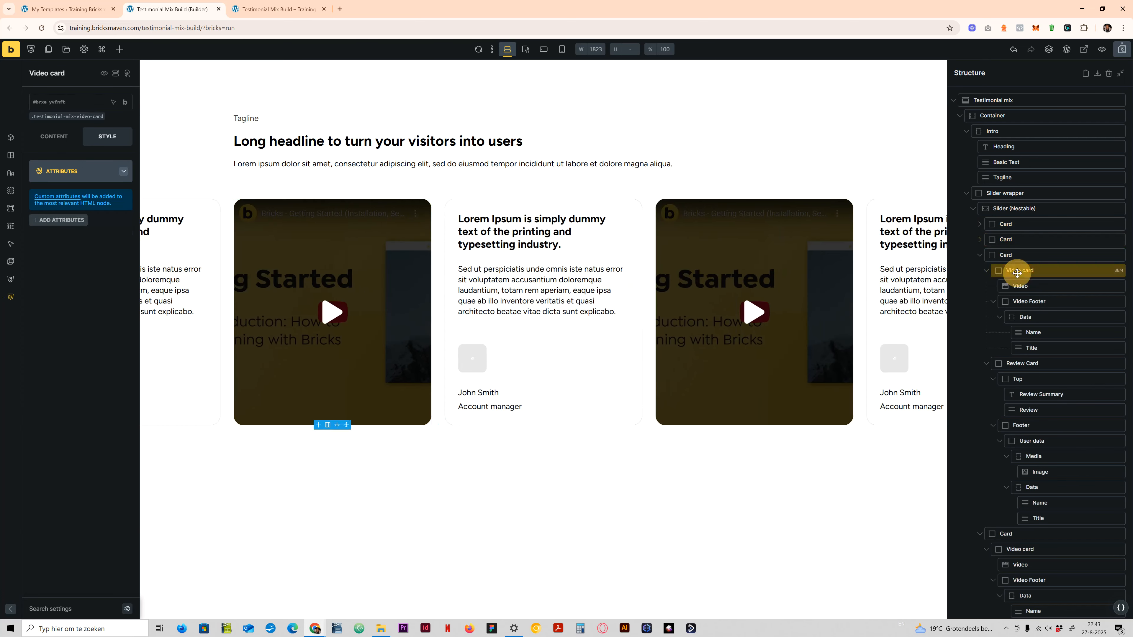
click(58, 220)
click(57, 258)
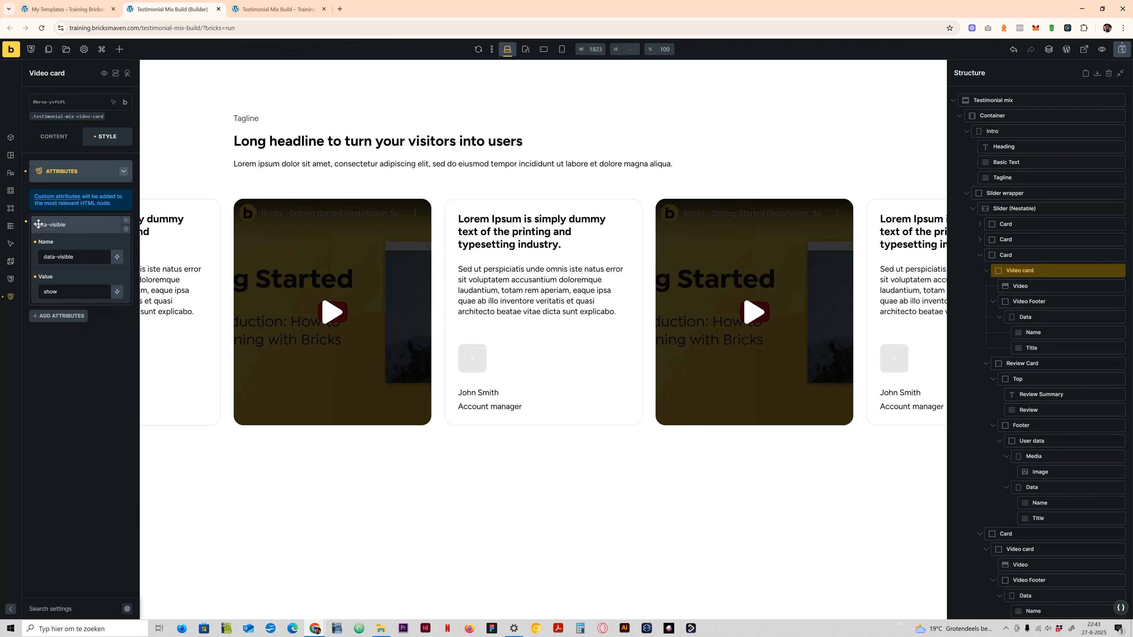
click(25, 223)
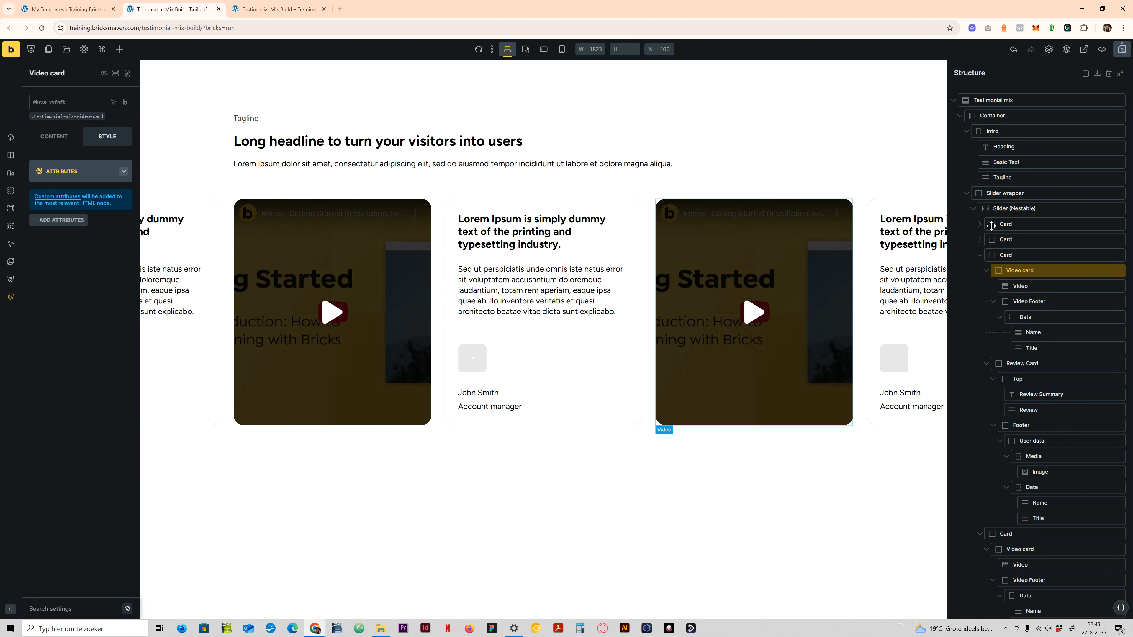
- Add a data-visible attribute with the value show to the Video element in the slider's second card
click(978, 256)
click(979, 240)
click(1020, 271)
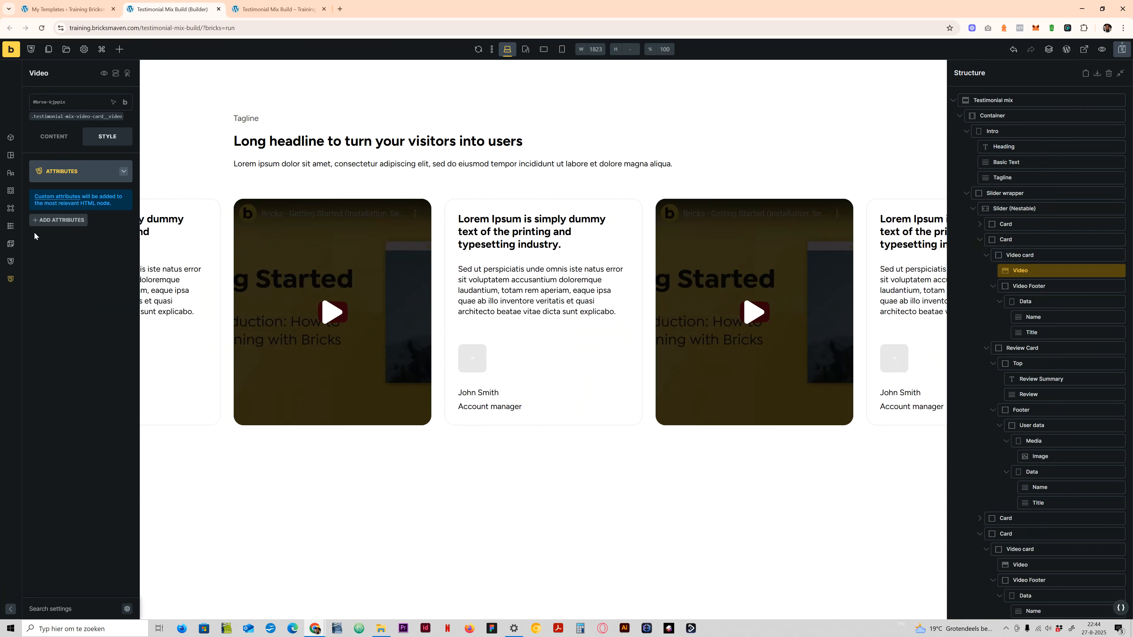
click(56, 220)
click(64, 261)
text(d)
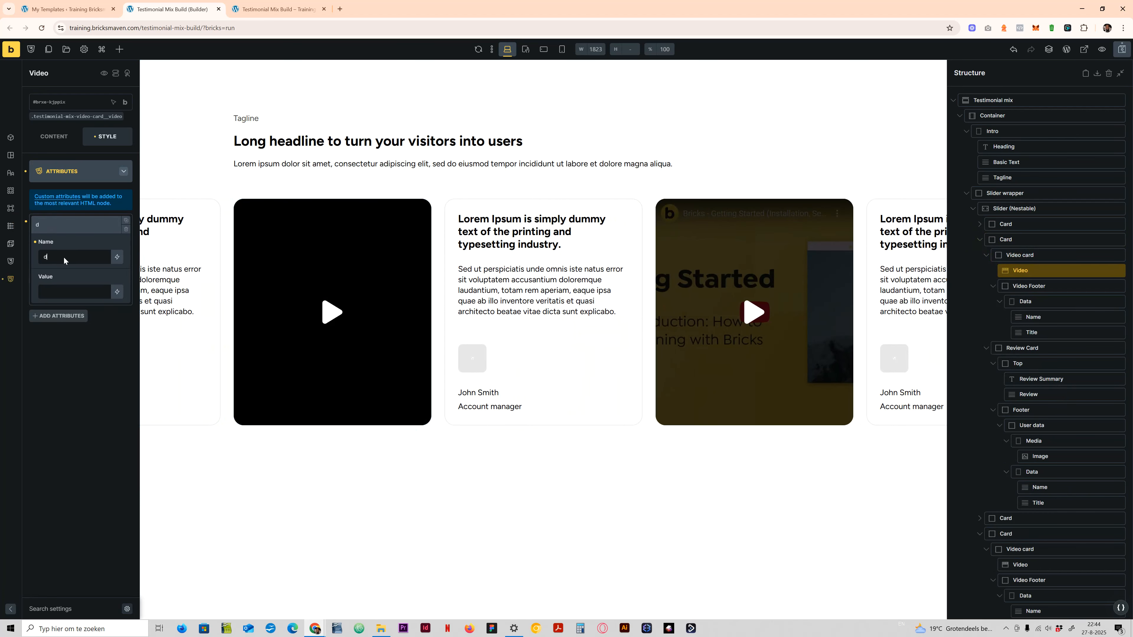
text(ata-visible)
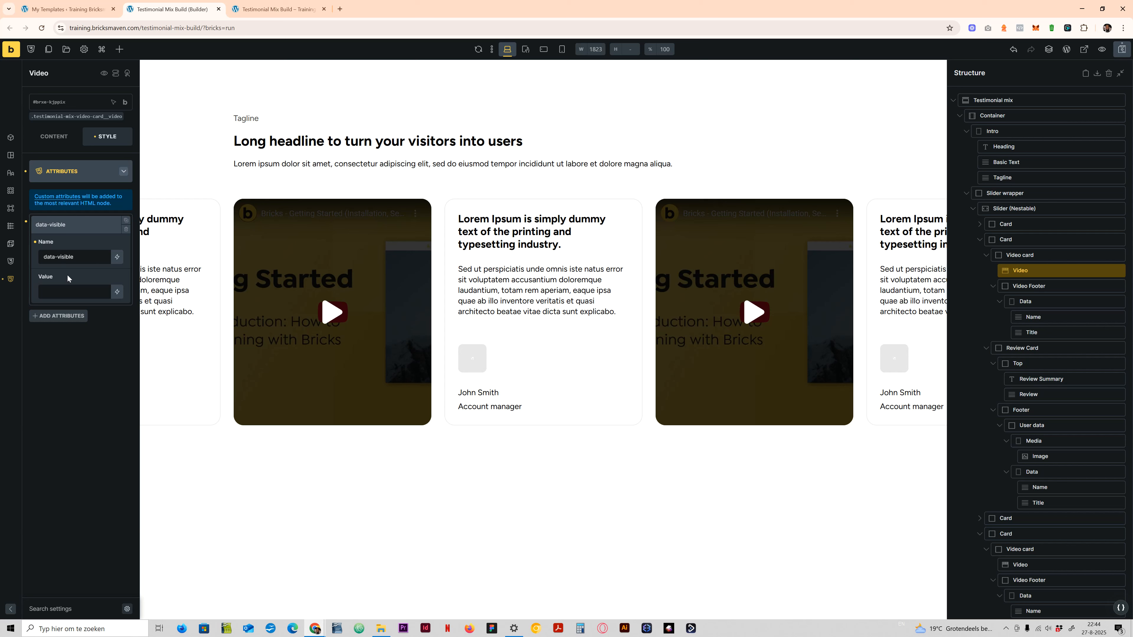
click(68, 288)
text(show)
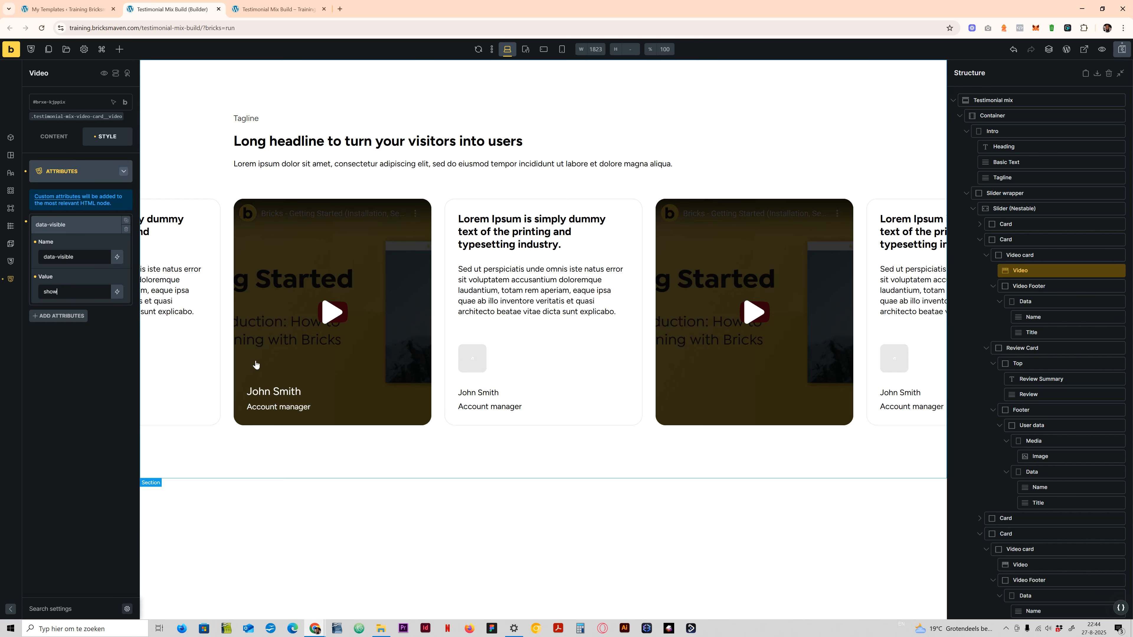
click(74, 225)
click(59, 172)
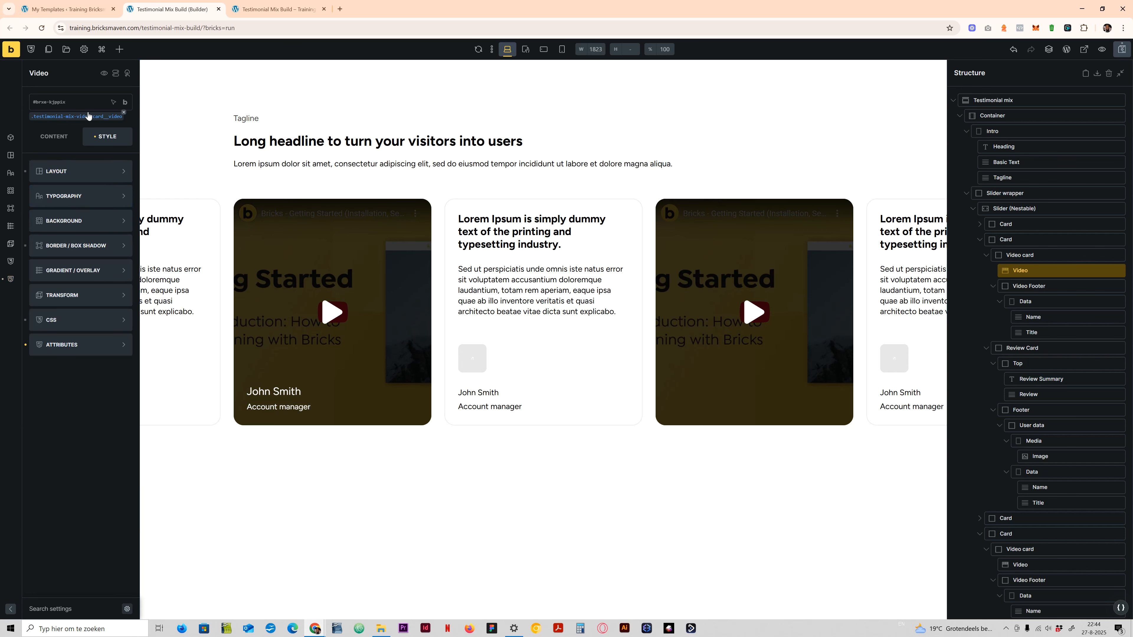
- Review the Video class's custom CSS rule that displays the footer when data-visible is show
click(88, 116)
click(53, 321)
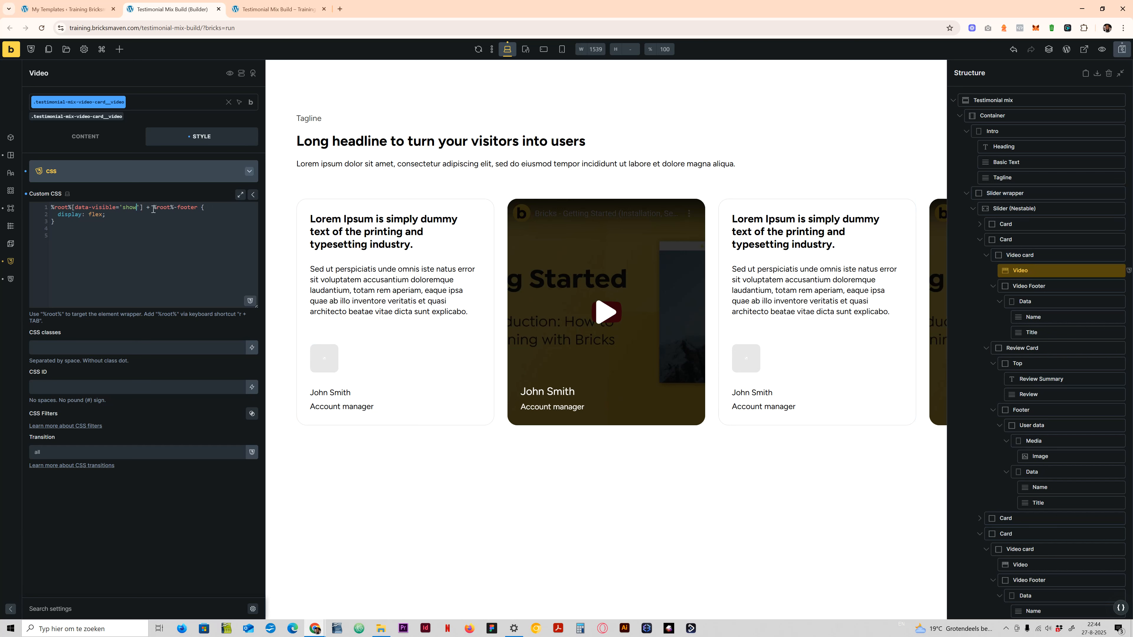
drag(153, 207, 199, 207)
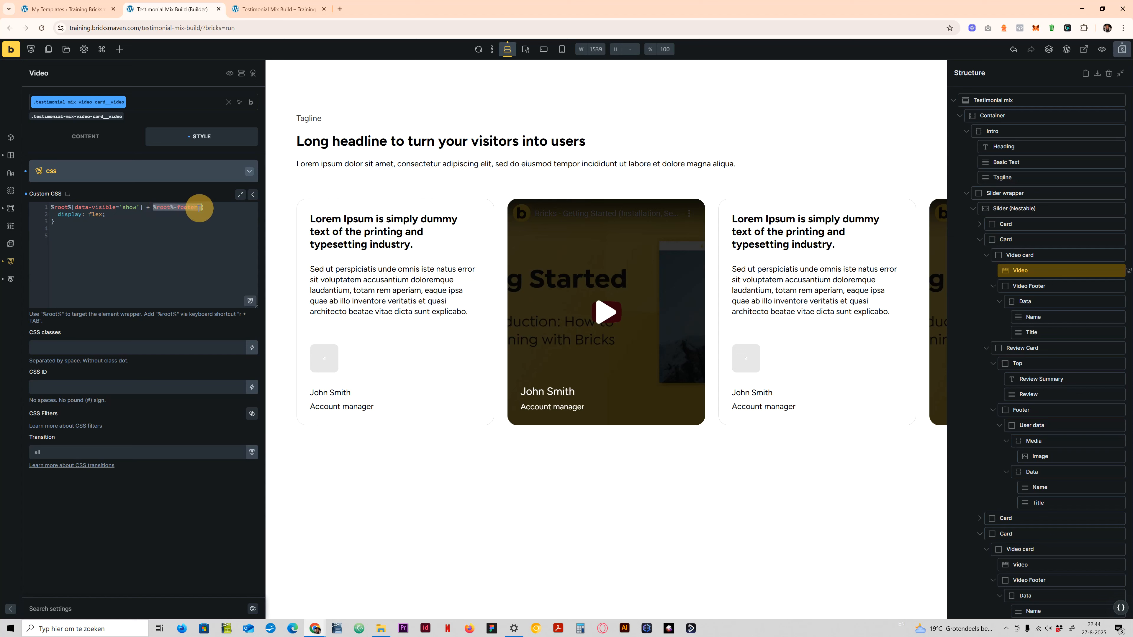
click(105, 215)
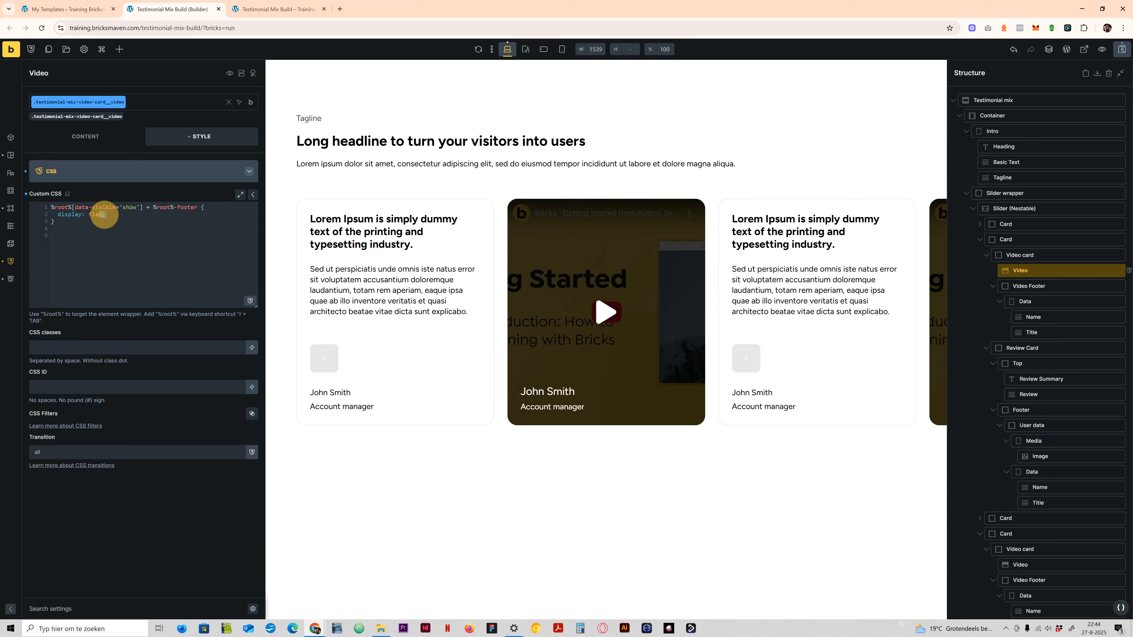
click(136, 207)
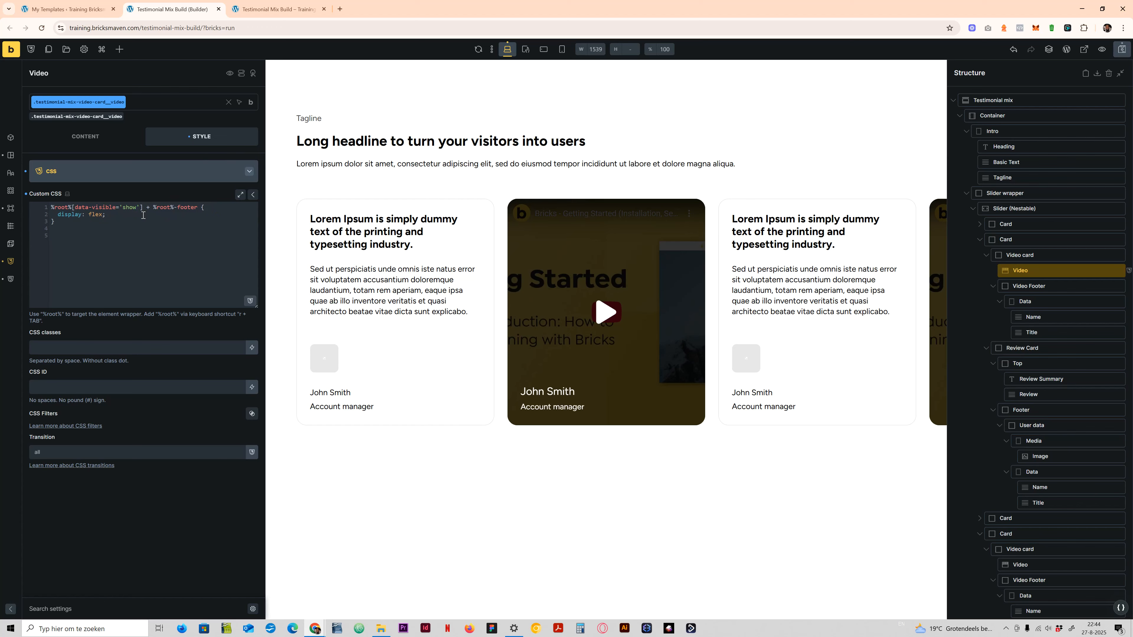
click(107, 179)
- Test the second card's Video with its data-visible value set to hide, and restore the value show
click(51, 346)
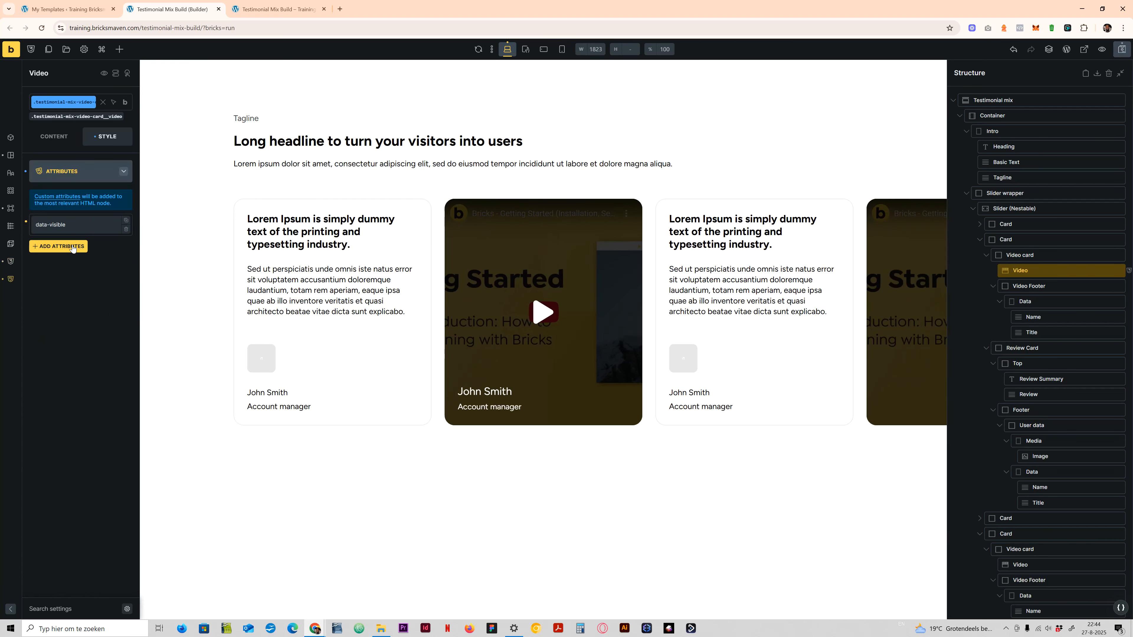
click(67, 225)
double_click(50, 291)
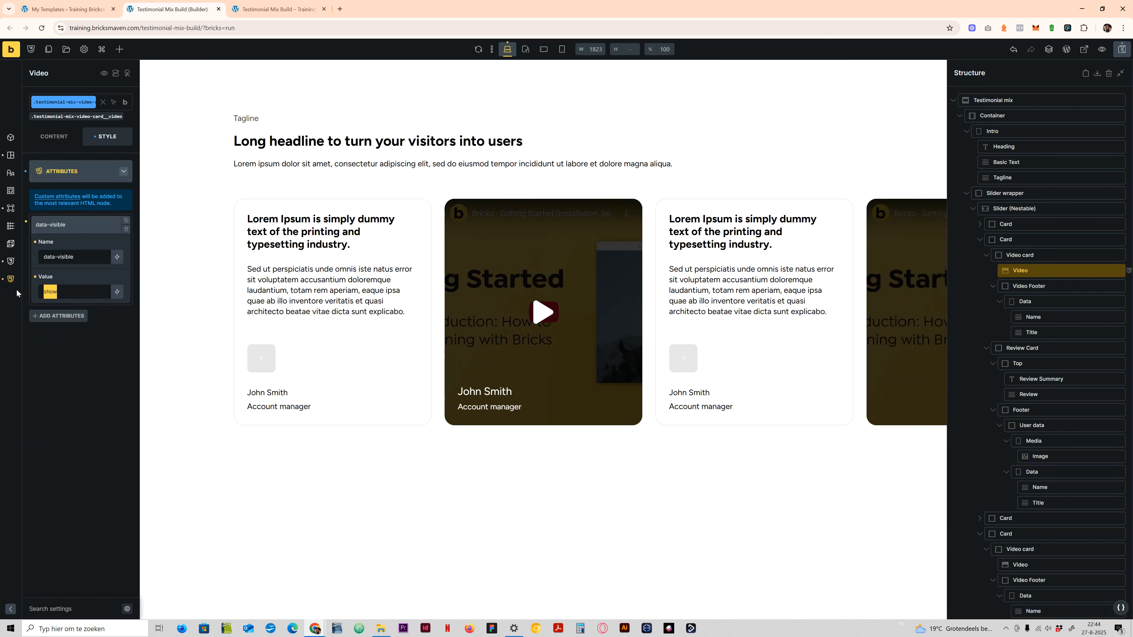
text(hide)
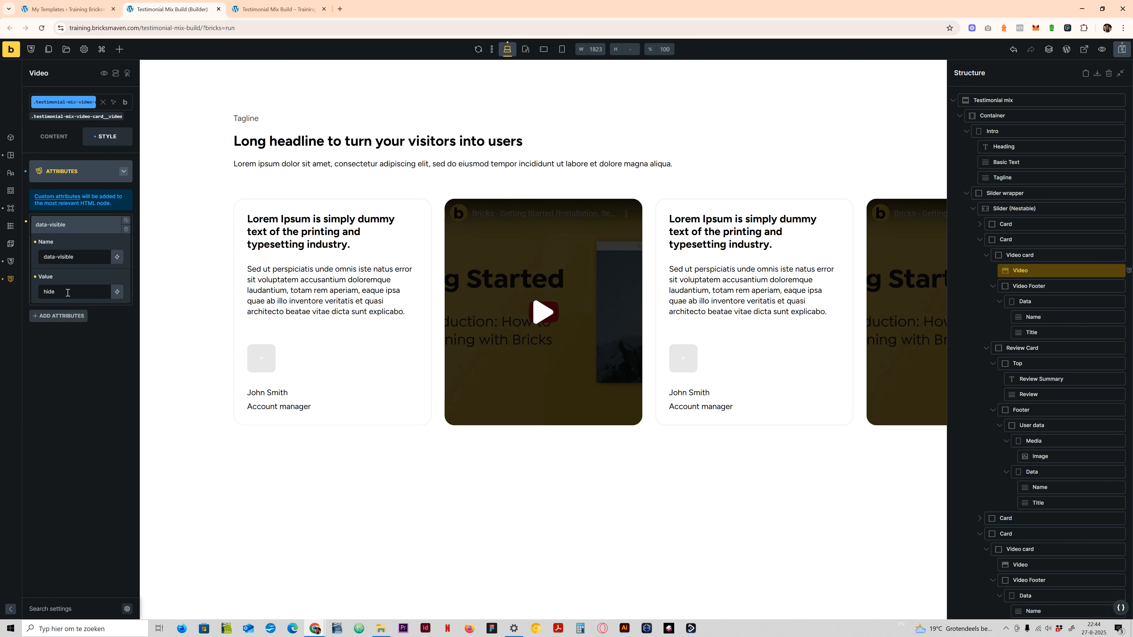
drag(67, 292, 21, 295)
text(show)
click(83, 225)
click(73, 174)
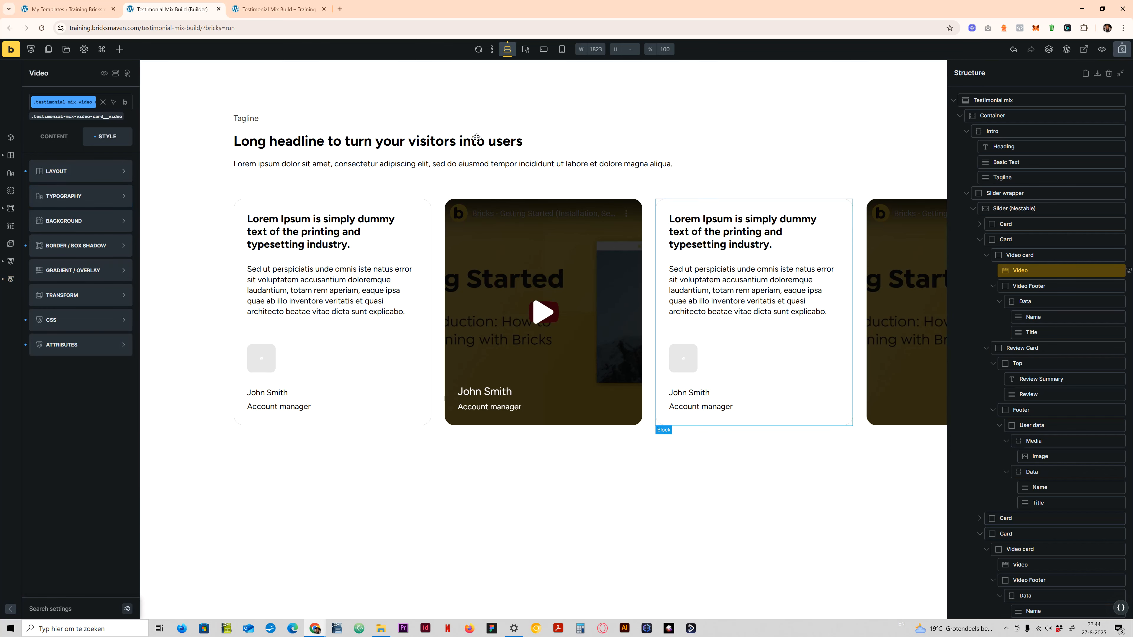
- Add an interaction to the second card's Video with the trigger Click and the action Remove attribute
click(127, 73)
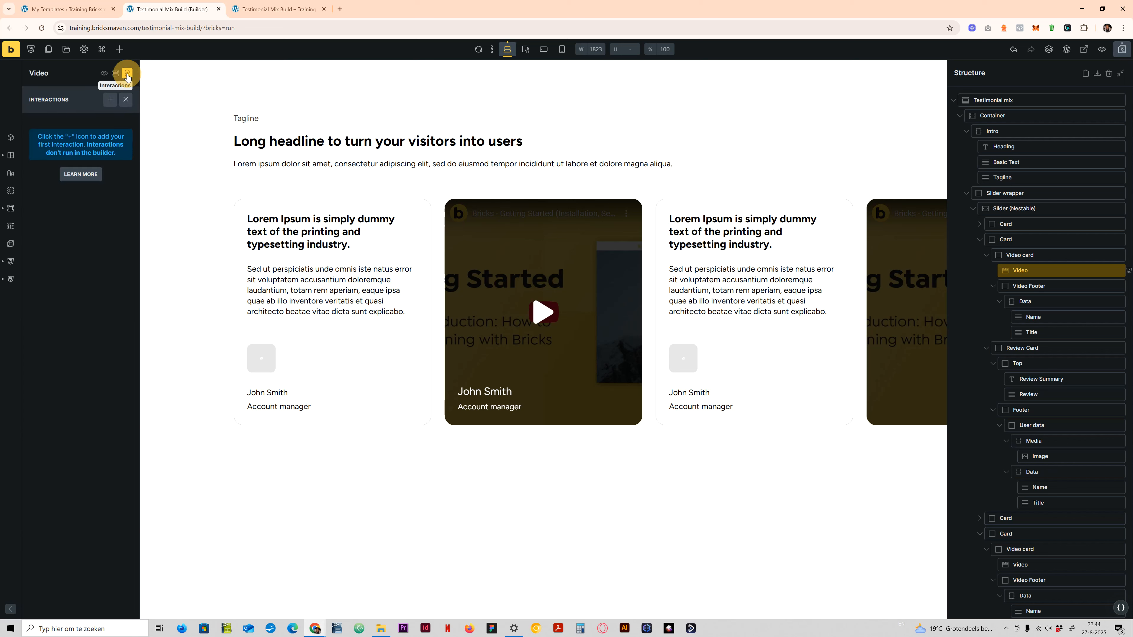
click(110, 99)
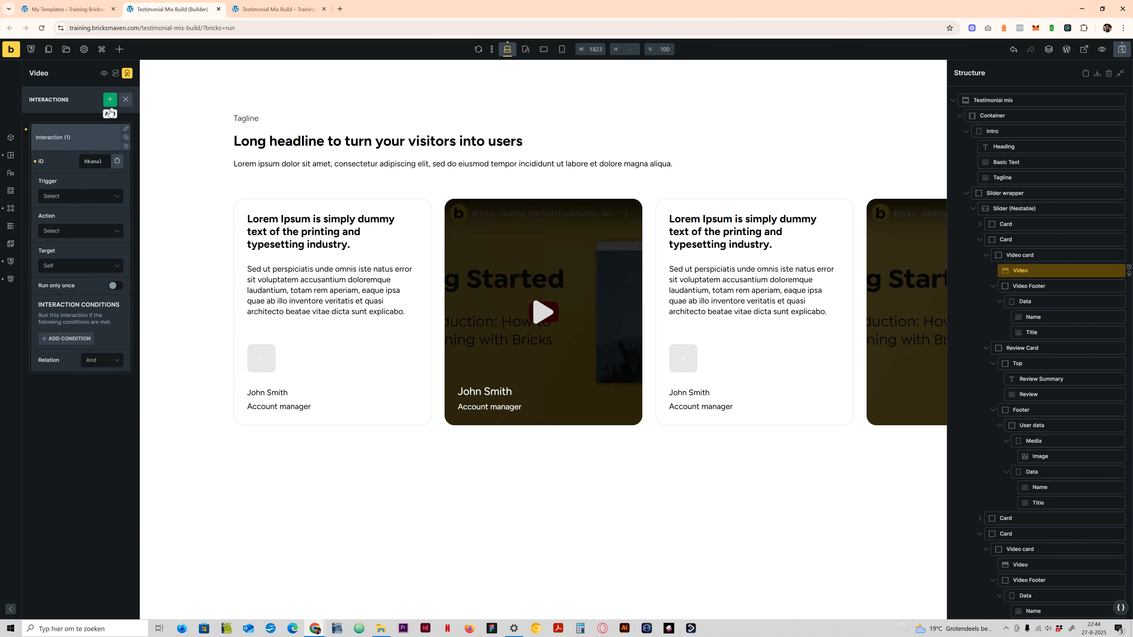
click(68, 199)
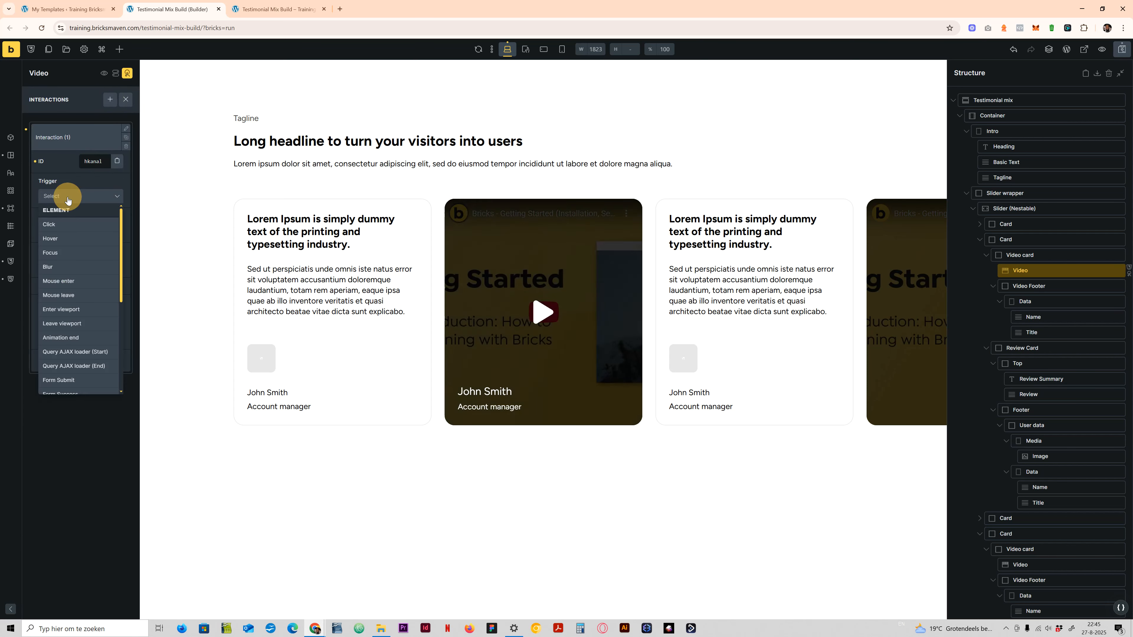
click(68, 225)
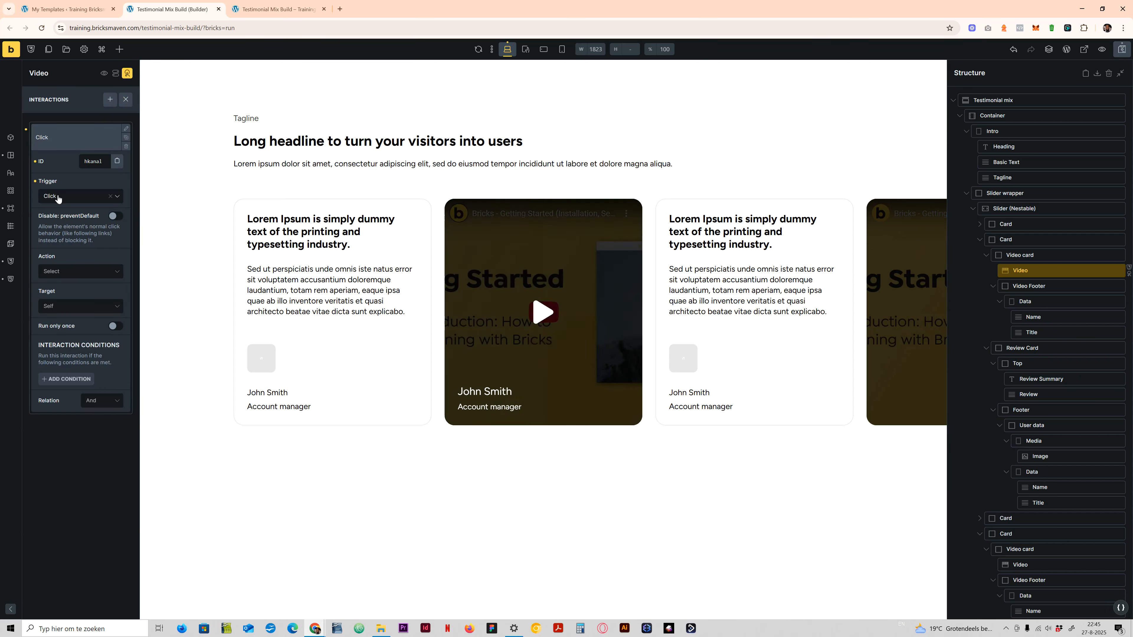
click(79, 271)
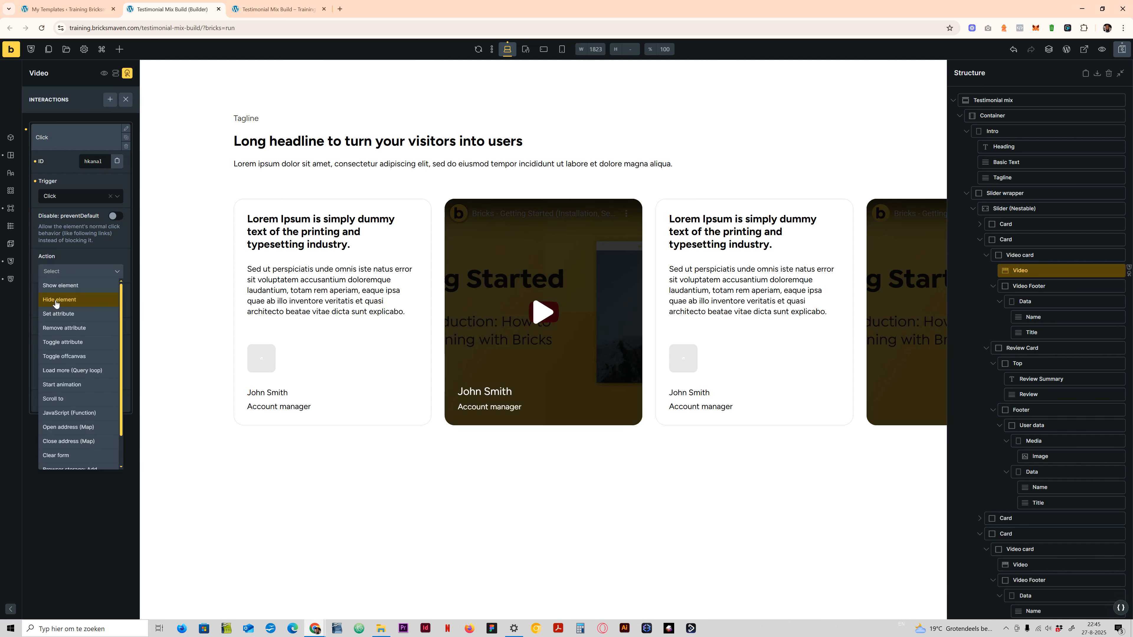
click(72, 329)
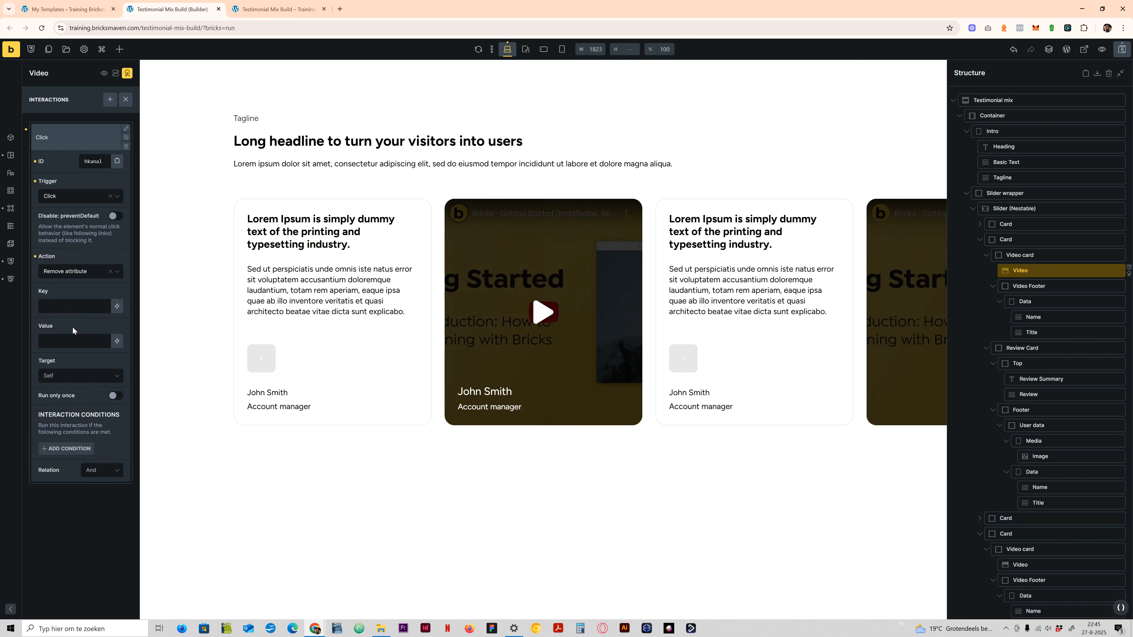
- Set the interaction's key to data-visible and its value to show, and save the page
click(51, 307)
text(data)
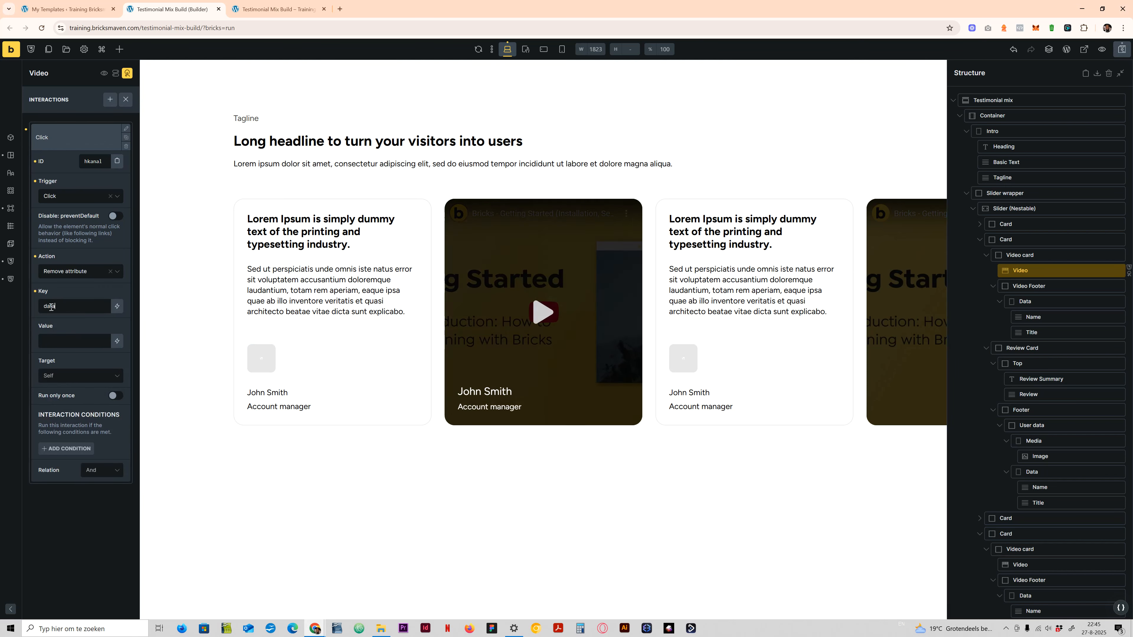
text(-visible)
click(57, 343)
text(show)
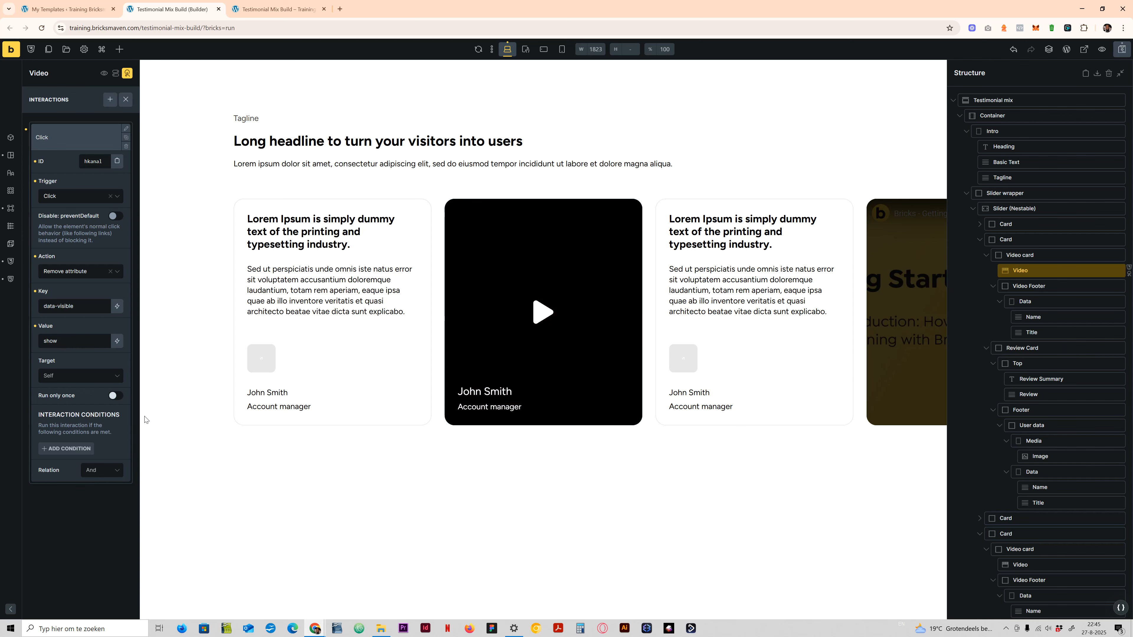
click(1123, 50)
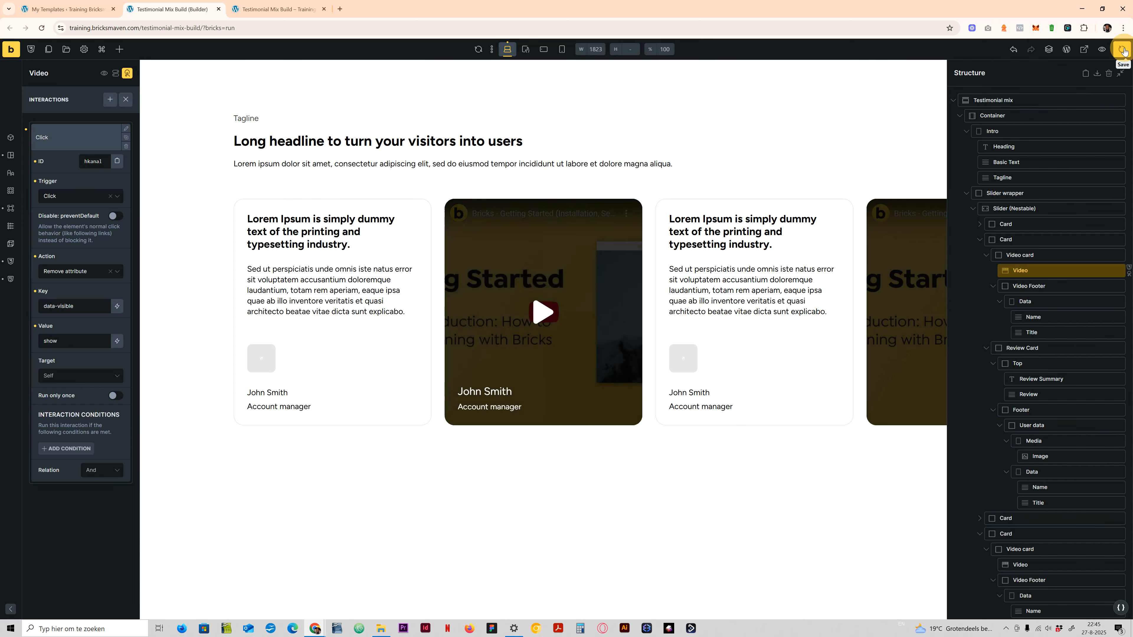
- Reload the live page without the developer tools and test the footer by playing the second card's video and swiping the slider
click(277, 9)
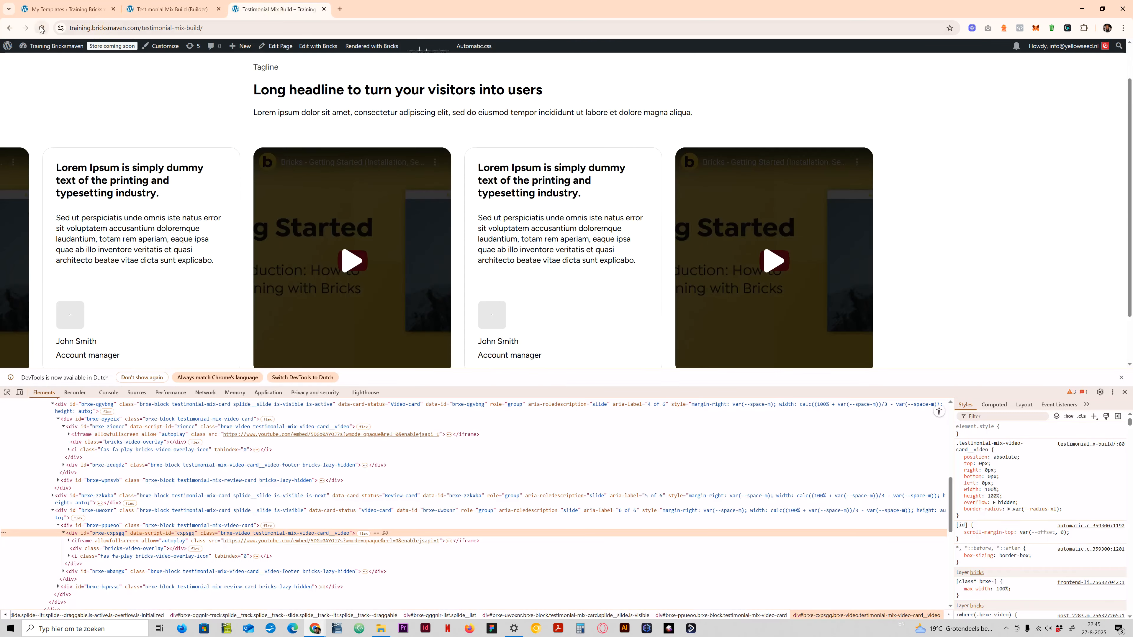
click(42, 29)
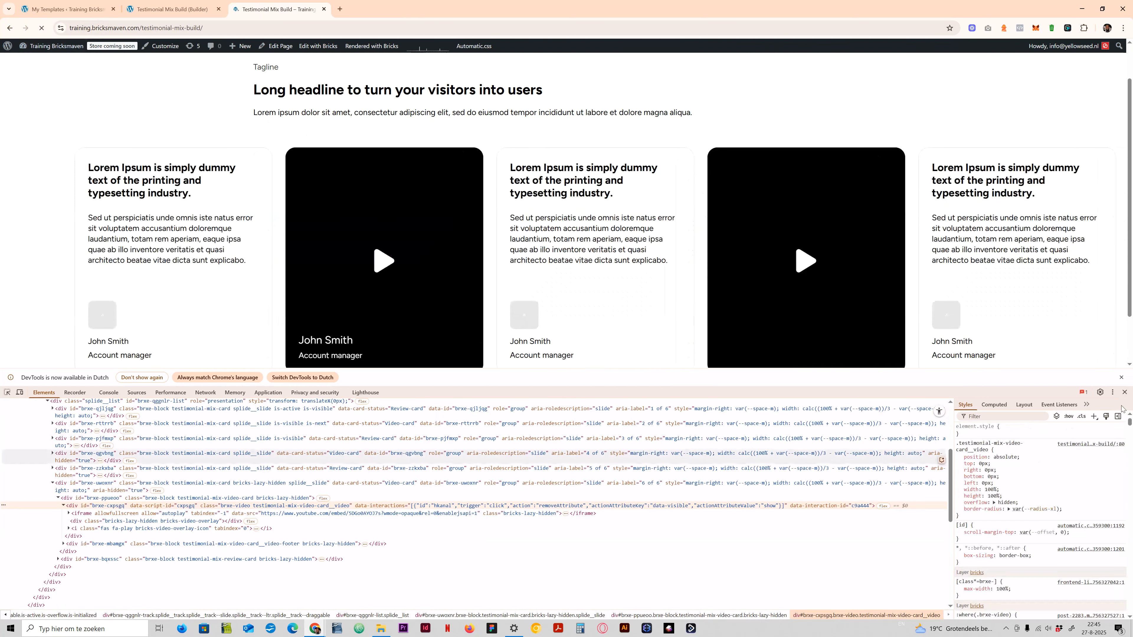
click(1124, 392)
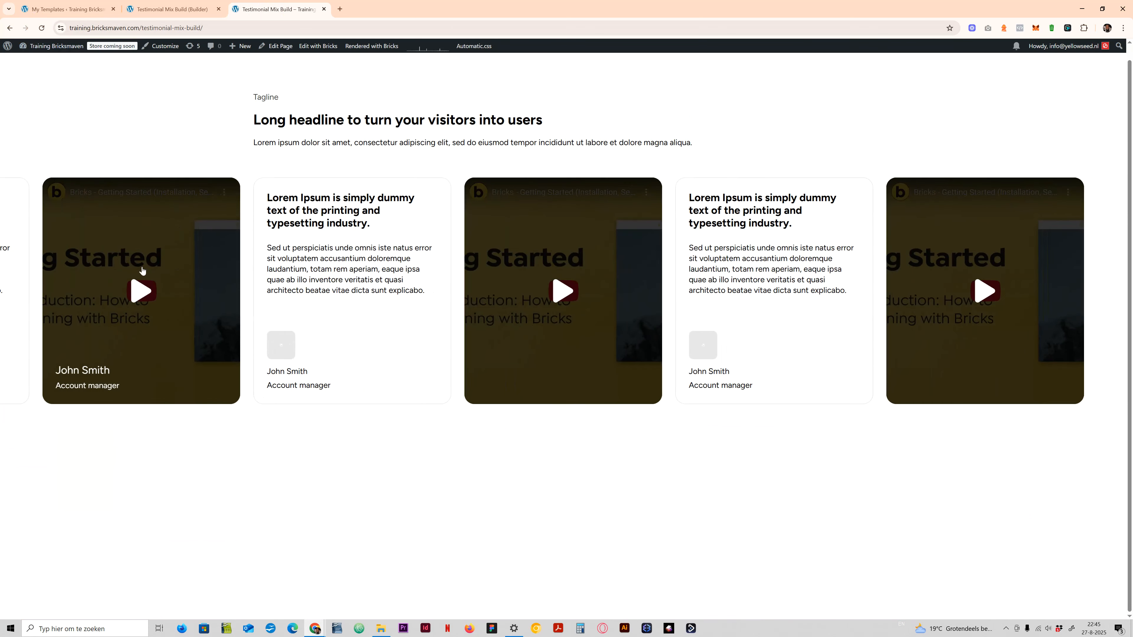
click(137, 295)
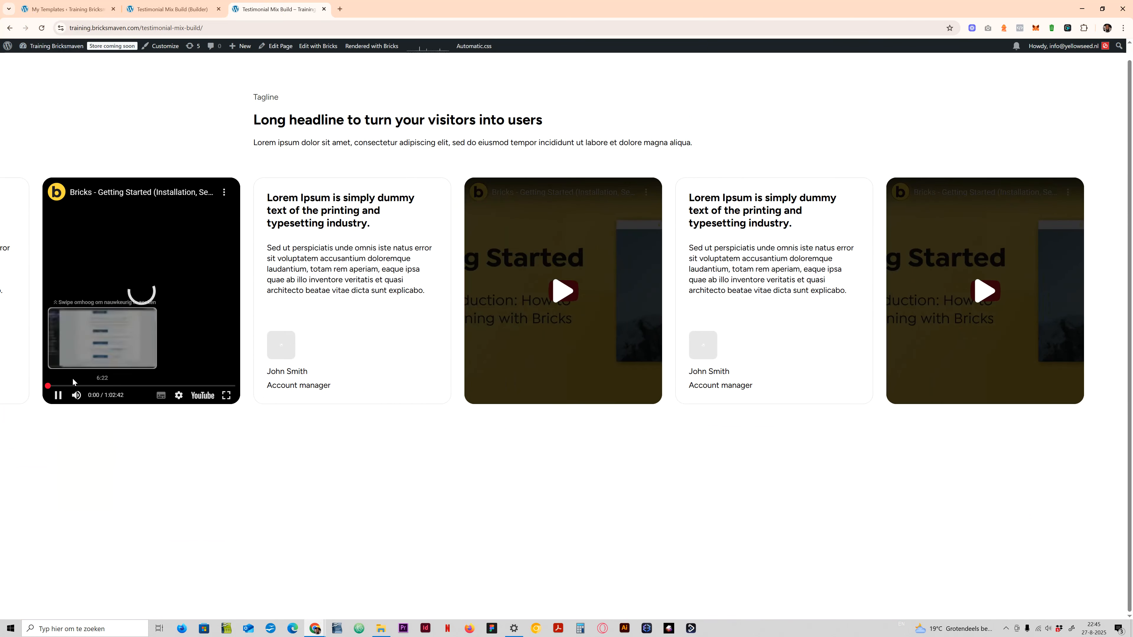
drag(130, 414, 530, 355)
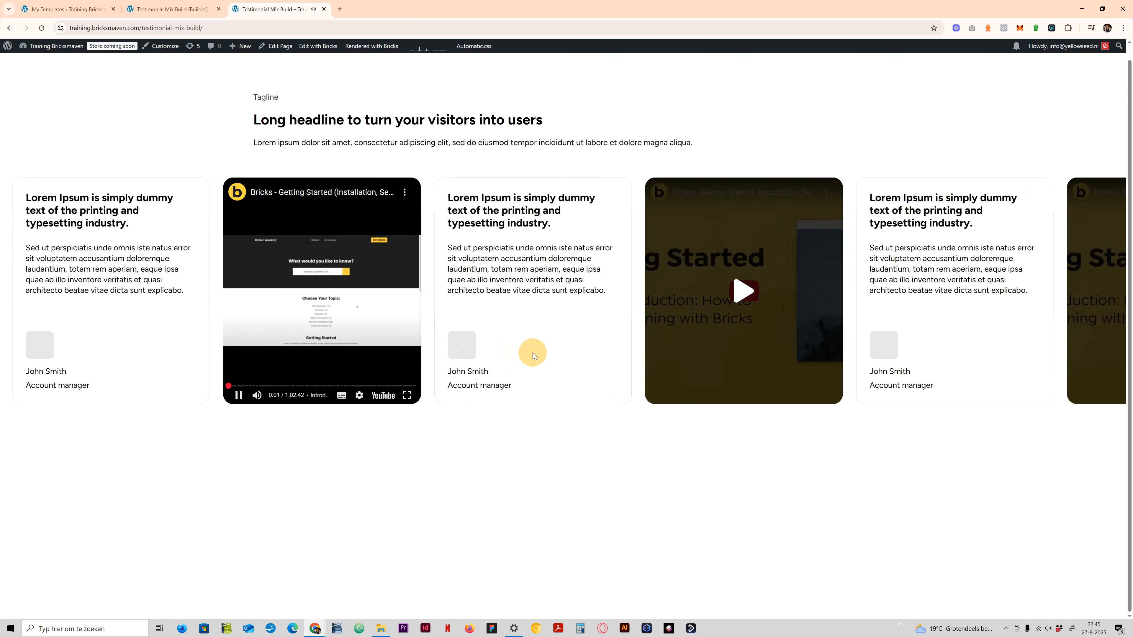
click(319, 322)
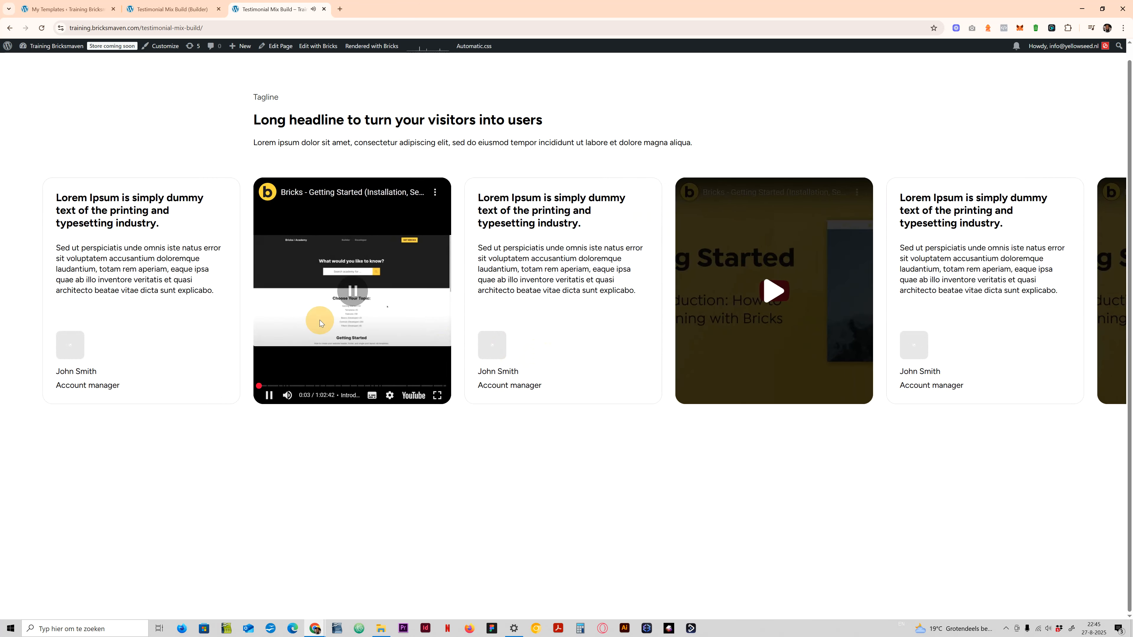
- Enable Pause on hover, Pause on focus and Rewind in the options of the testimonial slider's testimonial-mix-slider class
click(174, 7)
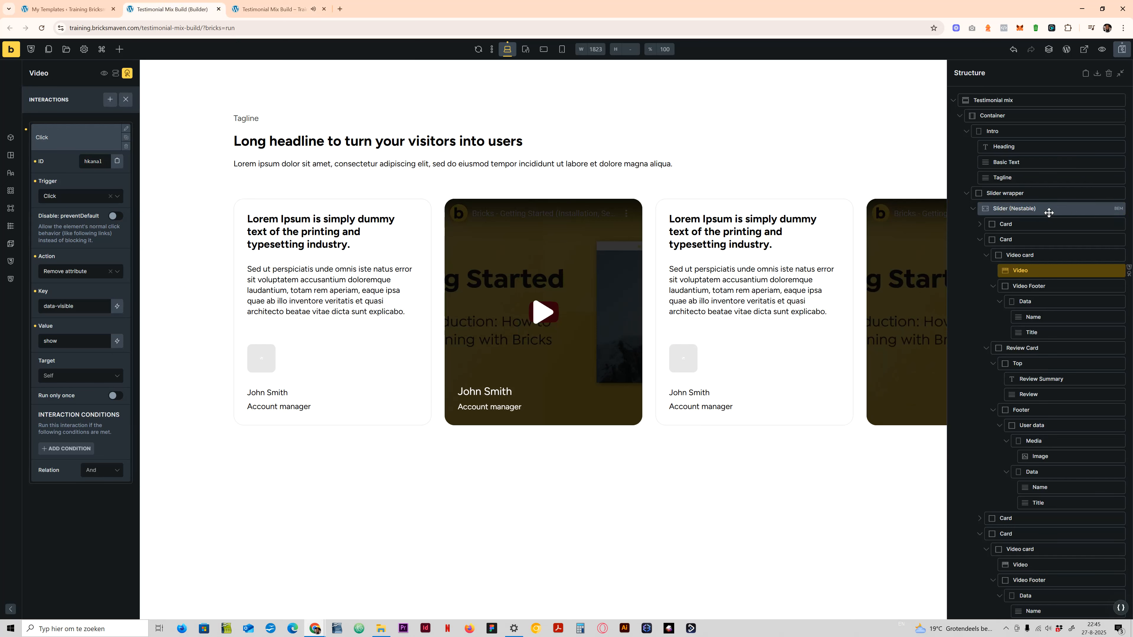
click(1059, 208)
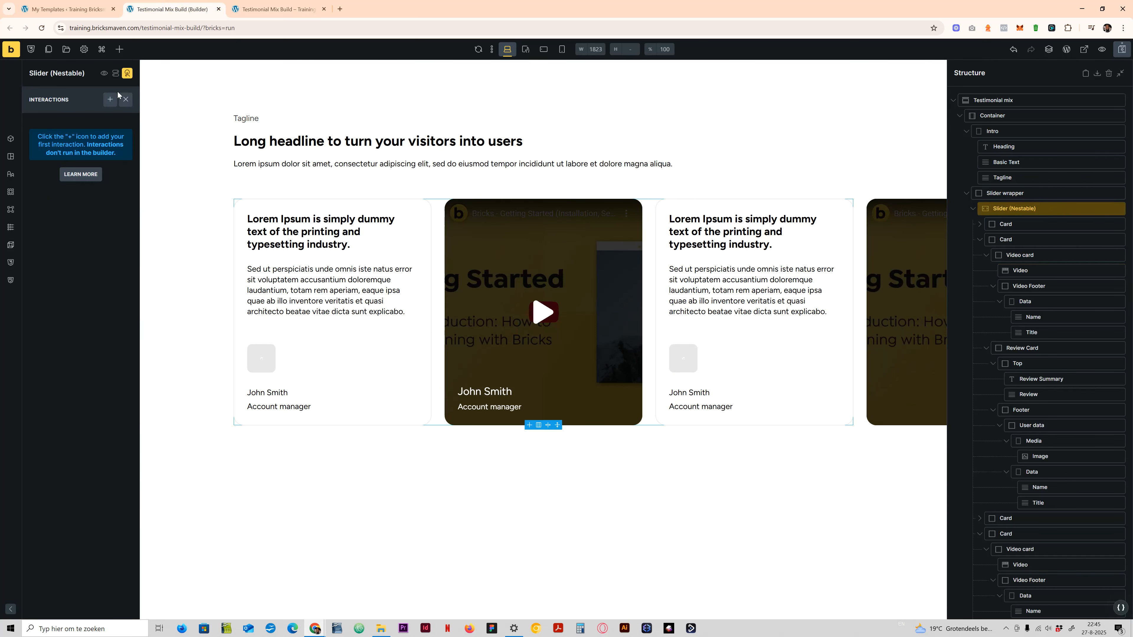
click(127, 74)
click(56, 140)
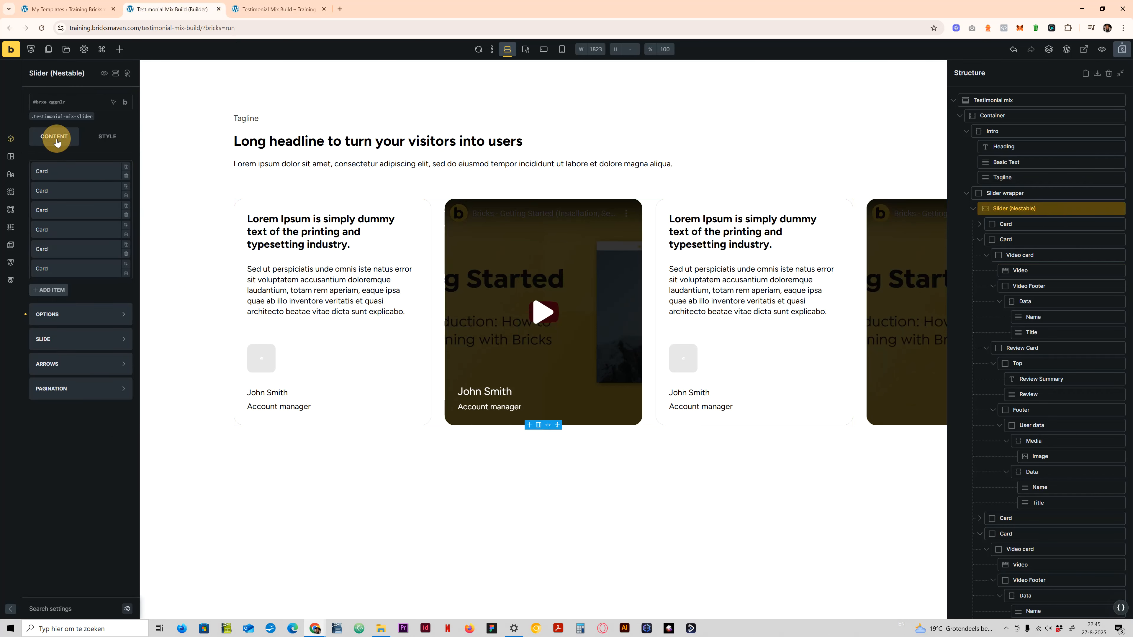
click(54, 119)
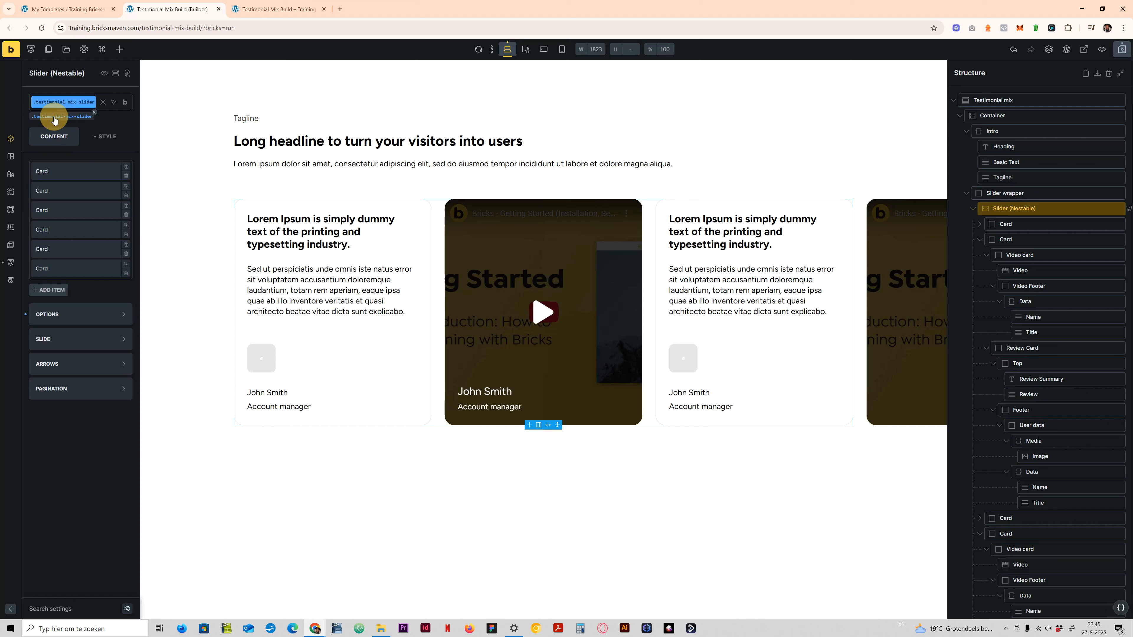
click(81, 315)
scroll(61, 377, down, 4)
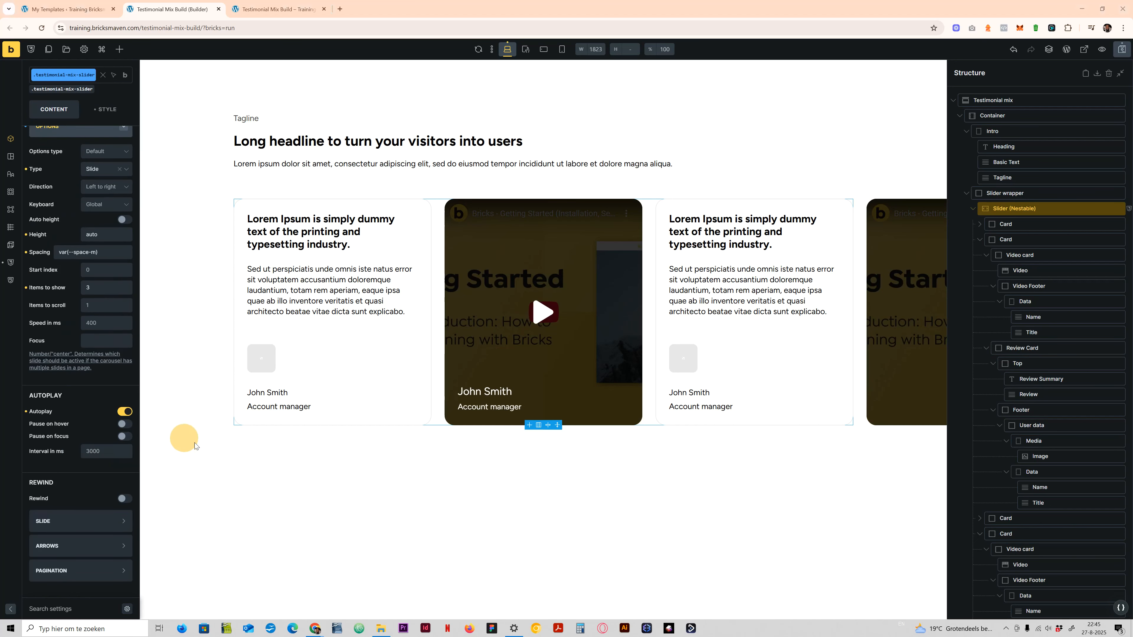
click(124, 436)
click(125, 423)
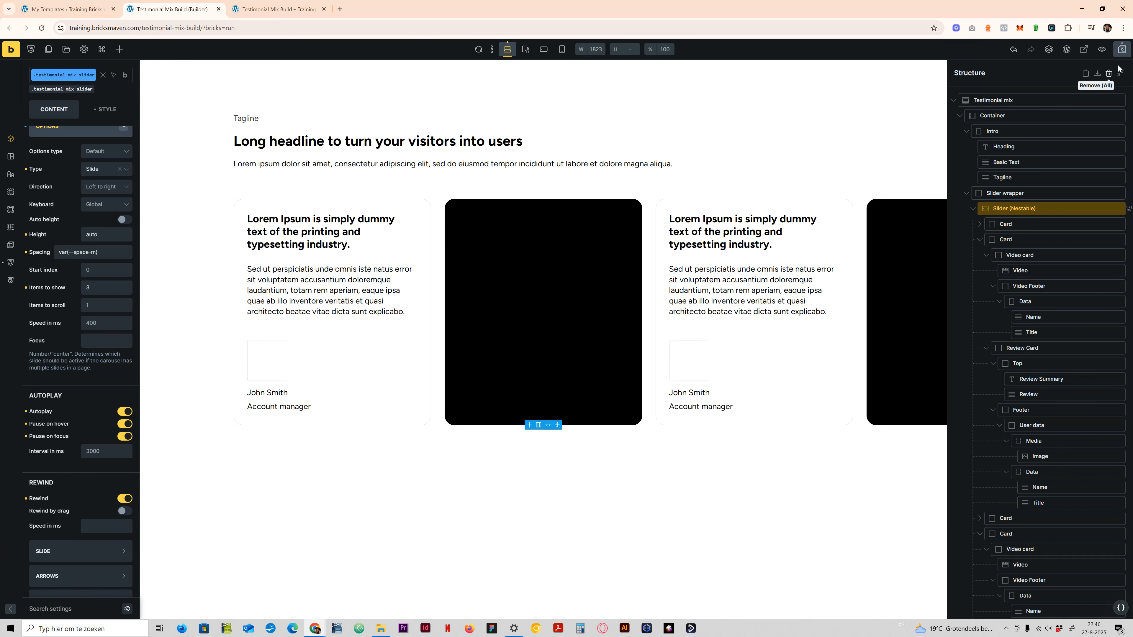
- Reload the live page and test the slider's pausing and rewinding by playing the second card's video and swiping the slides
key(ctrl+Tab)
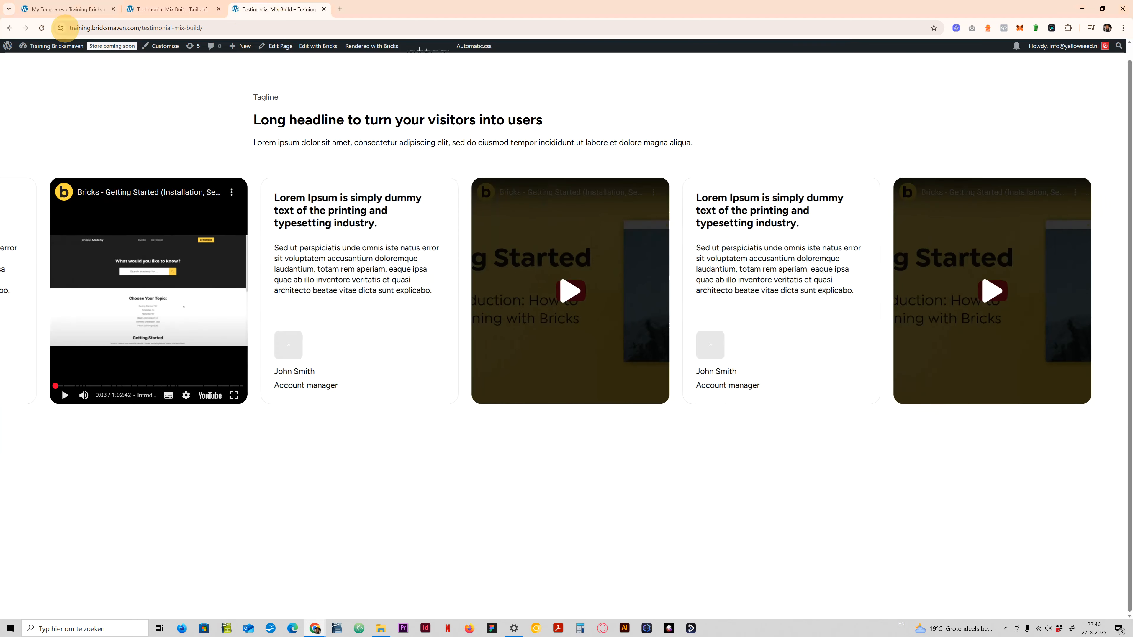
click(42, 28)
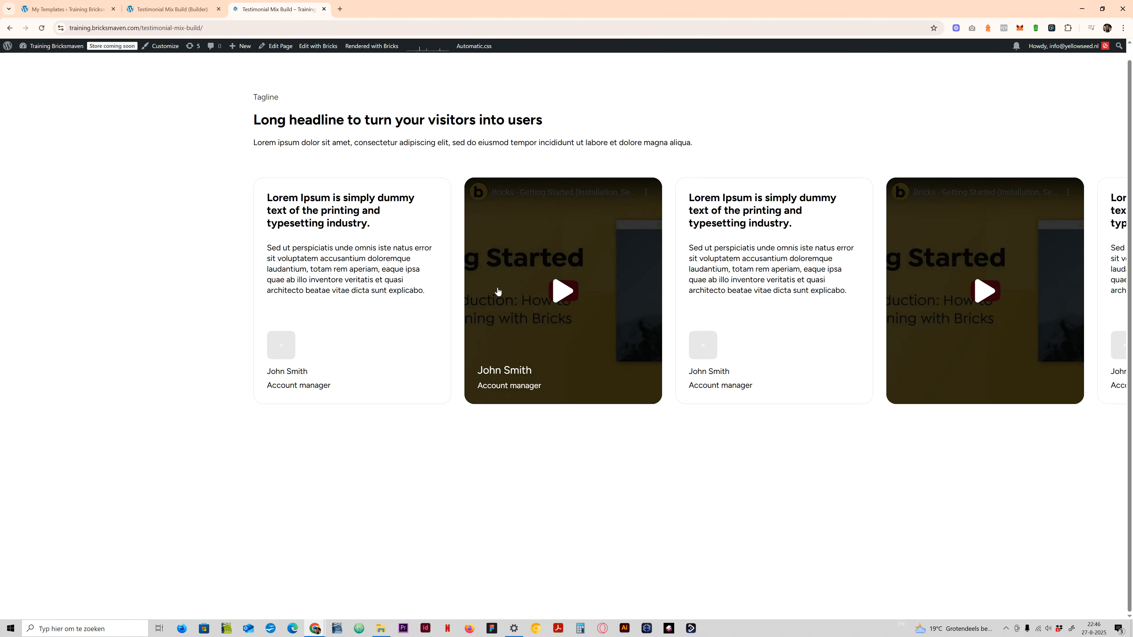
click(572, 291)
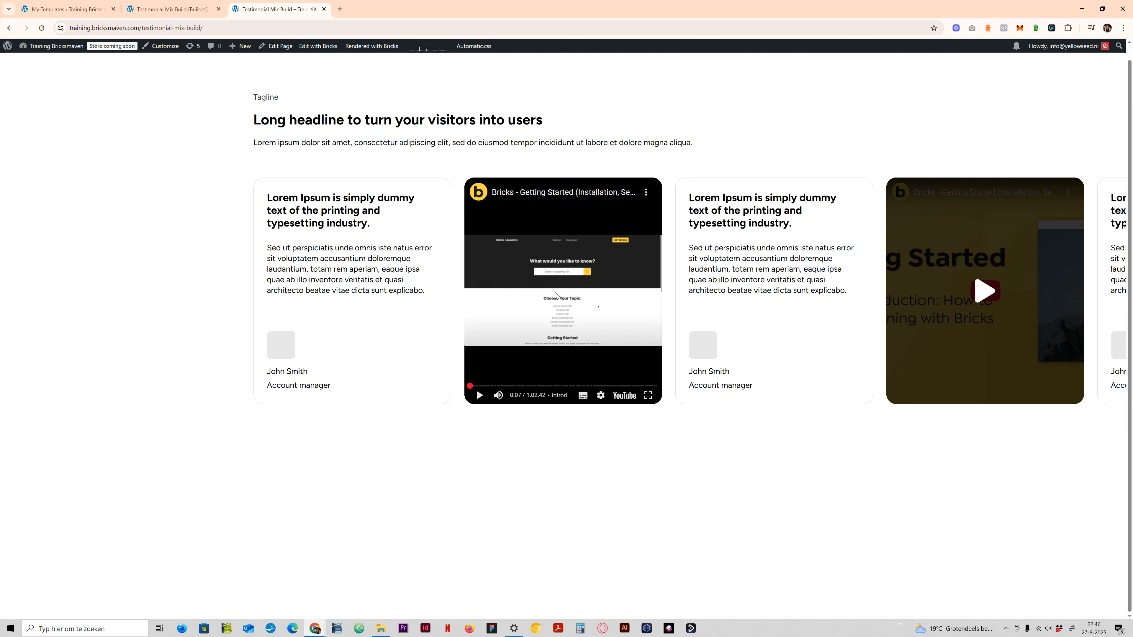
drag(870, 270, 529, 273)
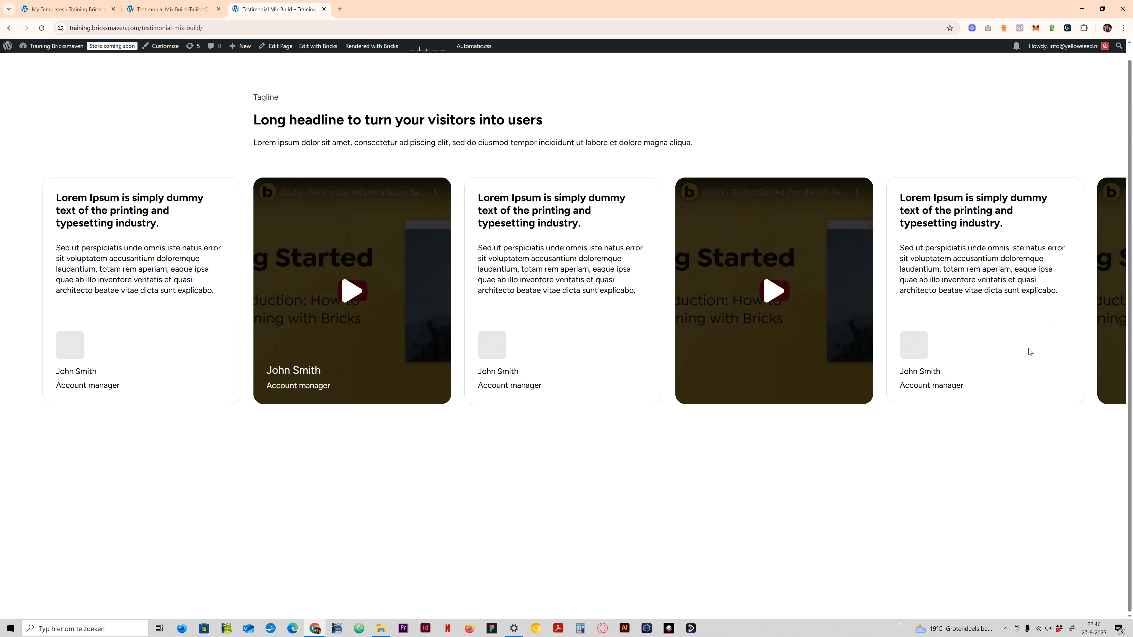
- Return to the builder and move the second card, holding the finished video footer, to the first place in the slider
click(175, 9)
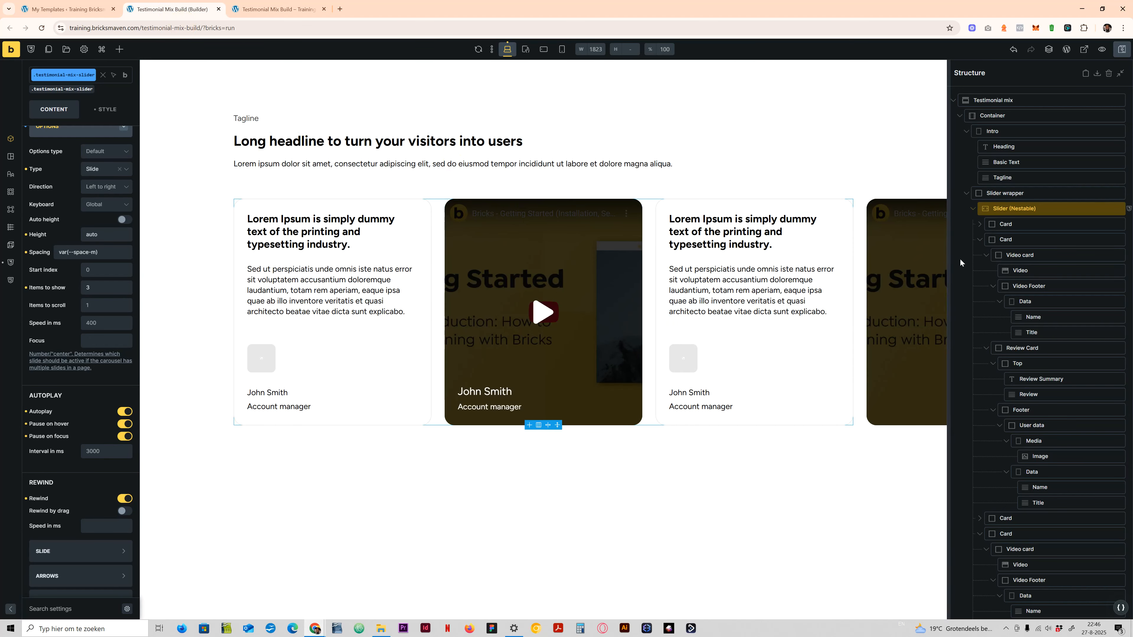
click(1008, 239)
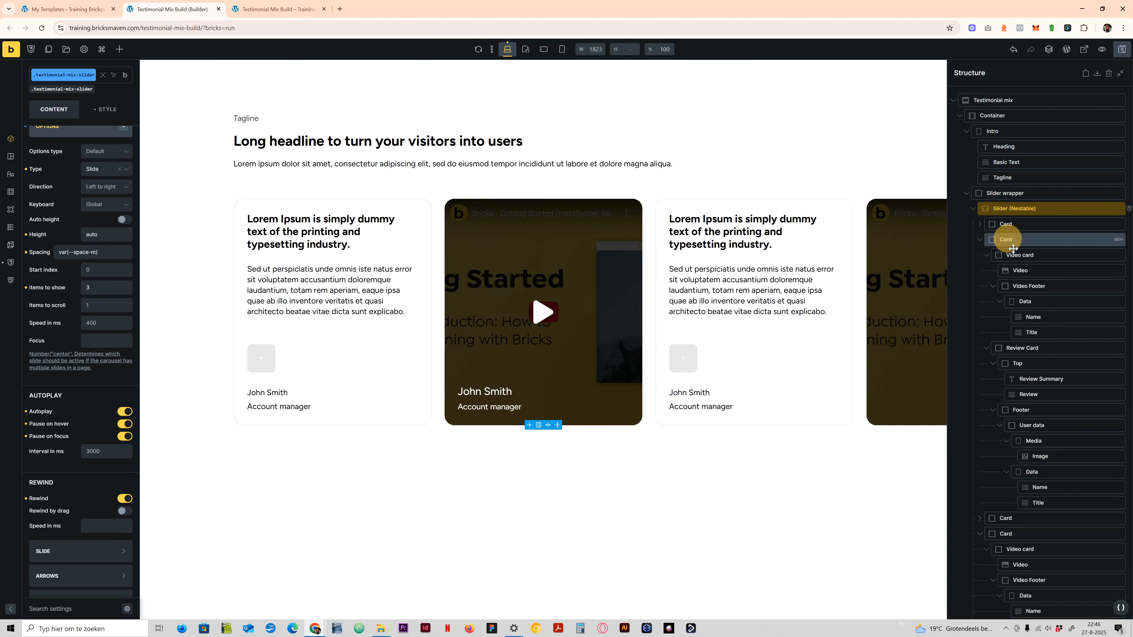
click(979, 239)
mouse_move(997, 241)
mouse_down()
mouse_move(988, 224)
mouse_move(1003, 225)
mouse_up()
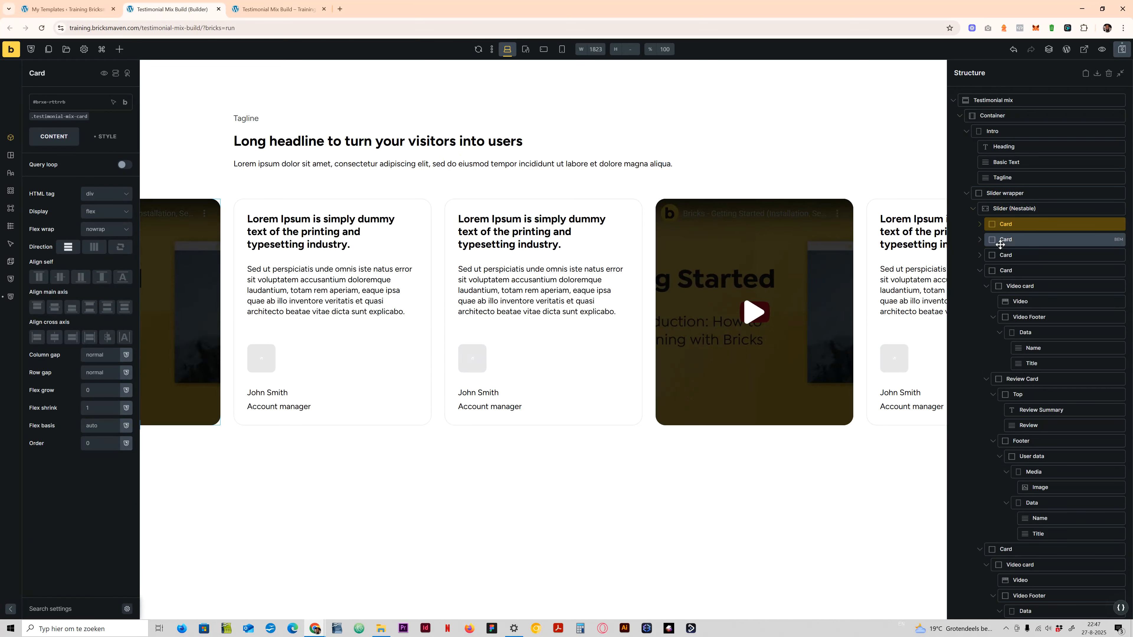
- Delete every card except the first from the slider and save the page
right_click(1004, 239)
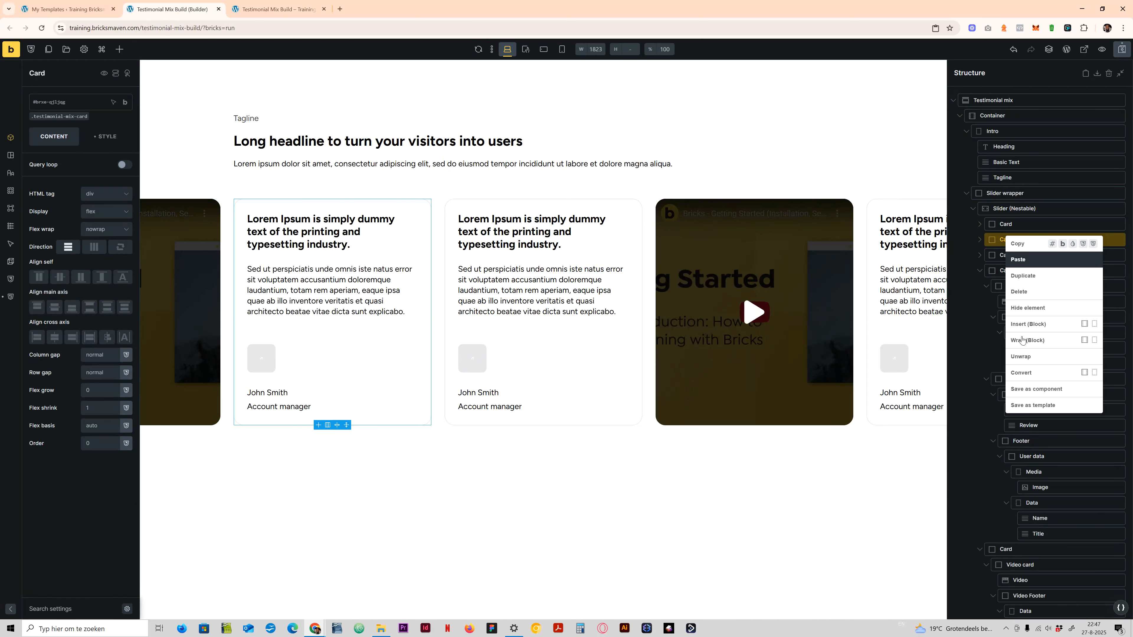
click(1025, 291)
right_click(1019, 240)
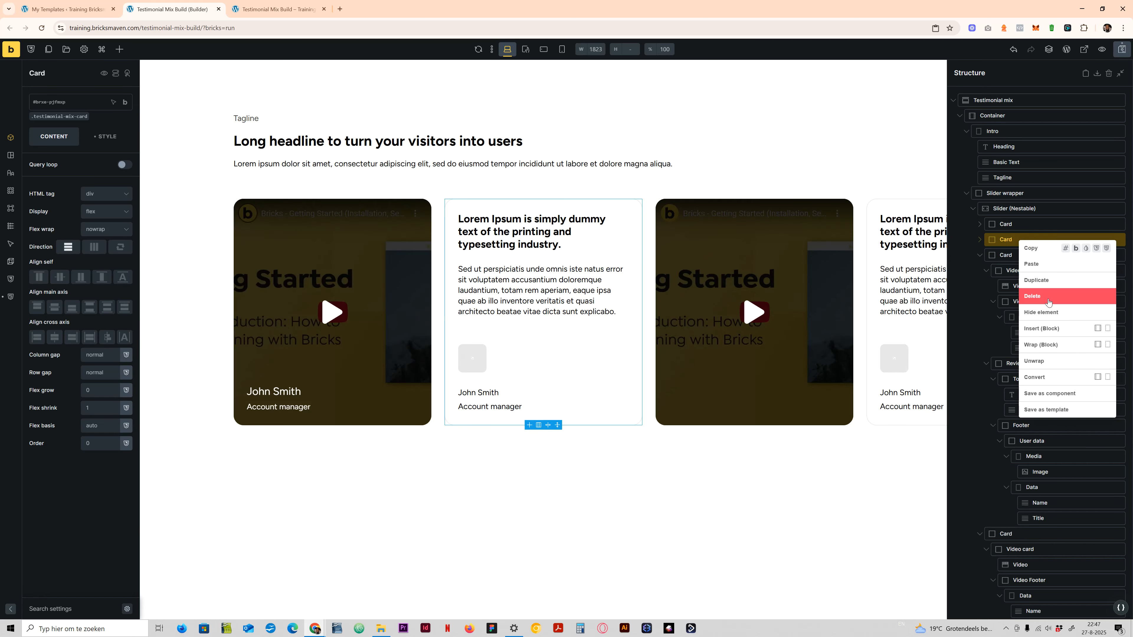
click(1033, 296)
right_click(1020, 240)
click(1032, 292)
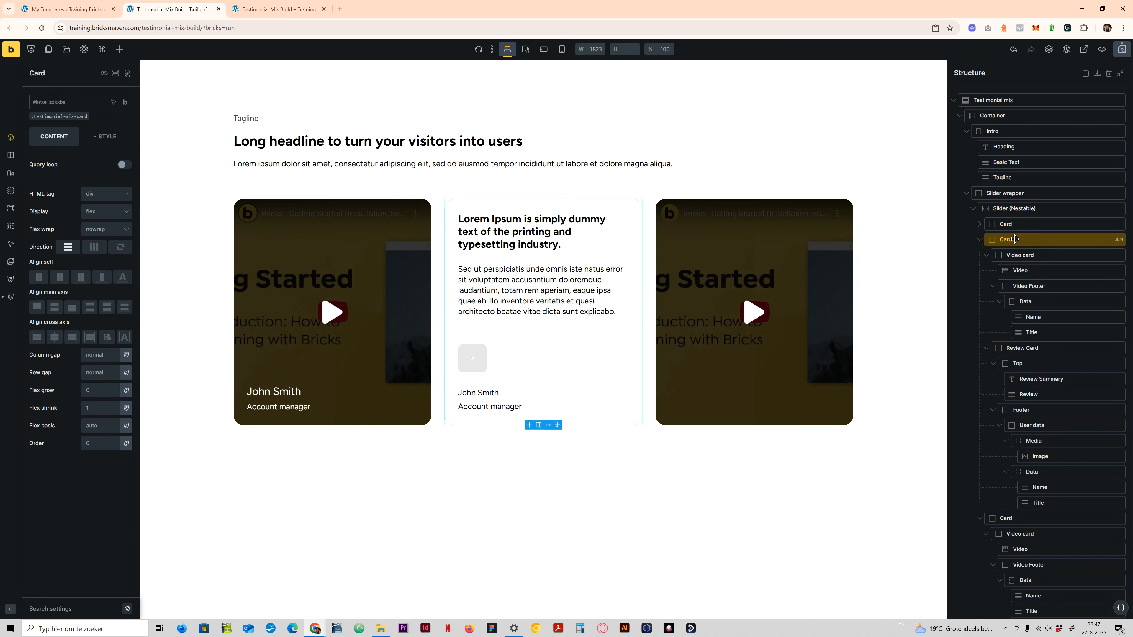
right_click(1005, 239)
click(1010, 213)
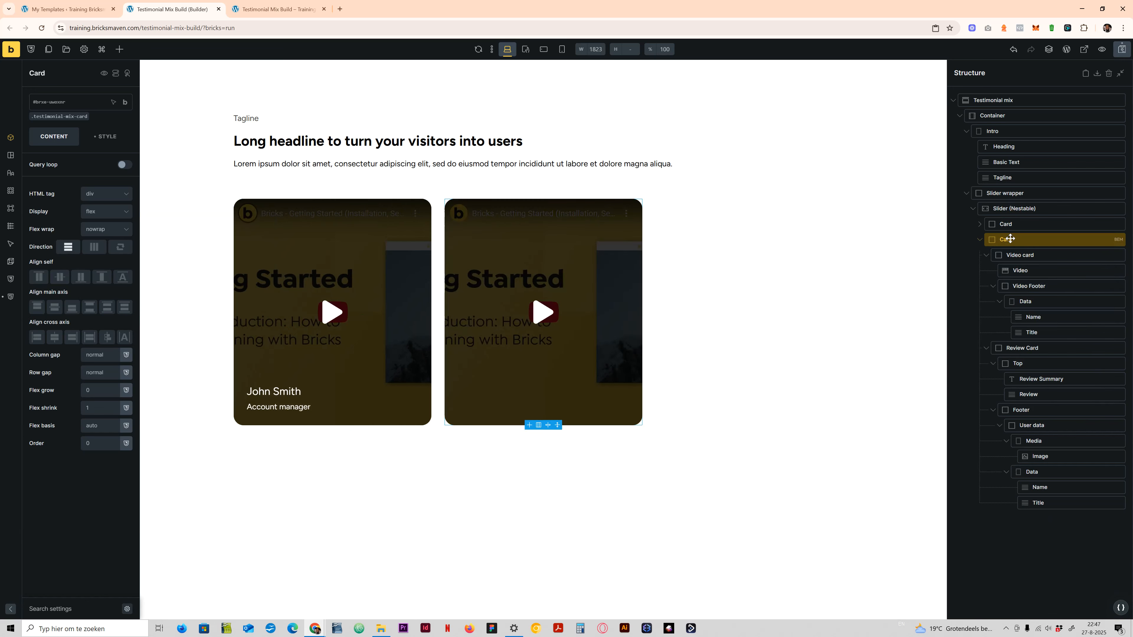
right_click(997, 225)
click(1024, 281)
click(1120, 52)
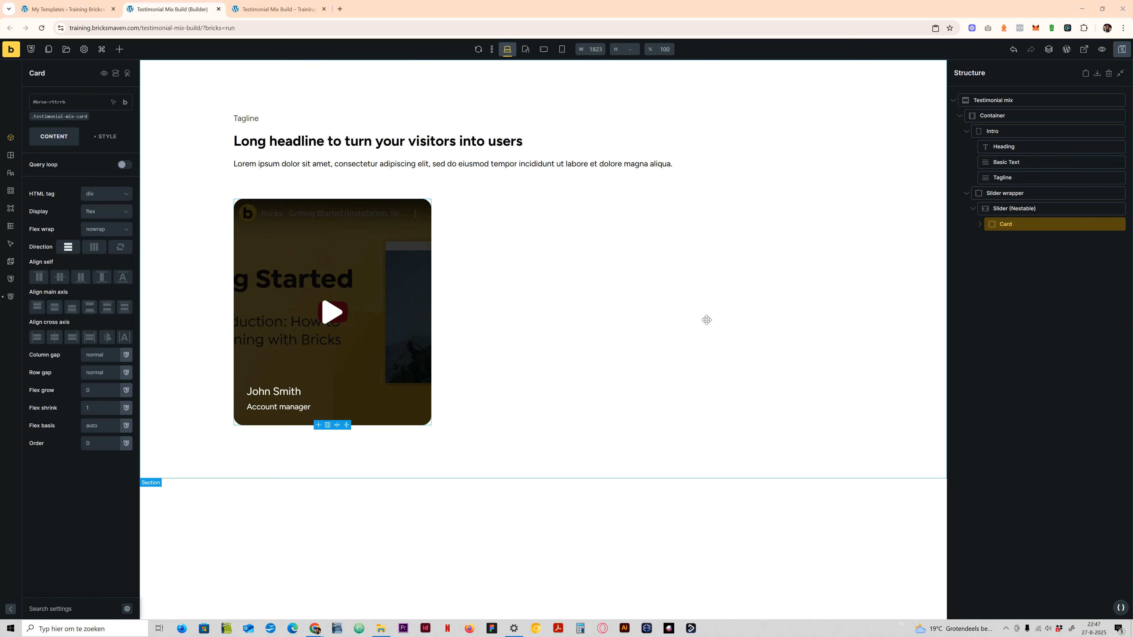
click(1122, 49)
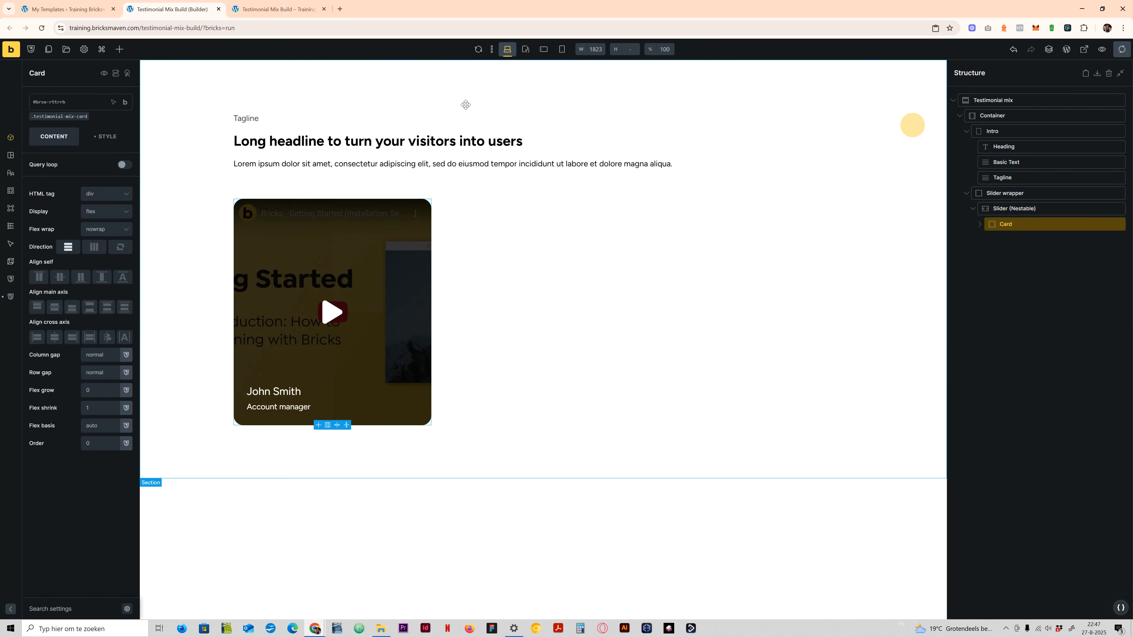
- Open the Testimonials post type for editing among the ACF post types in the WordPress admin
click(69, 10)
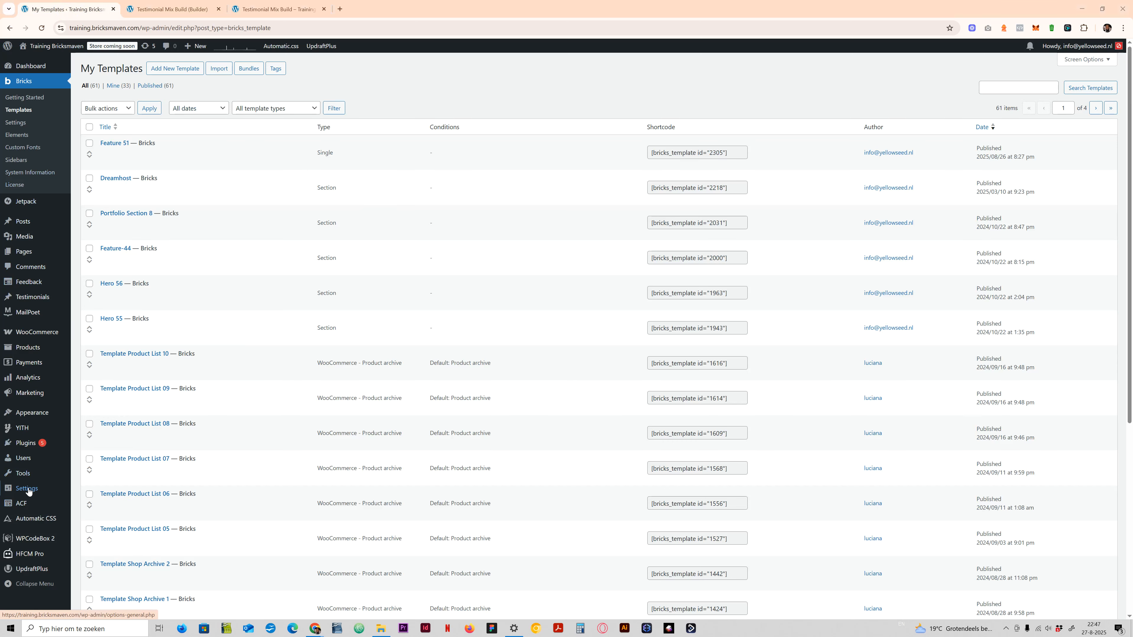
click(25, 504)
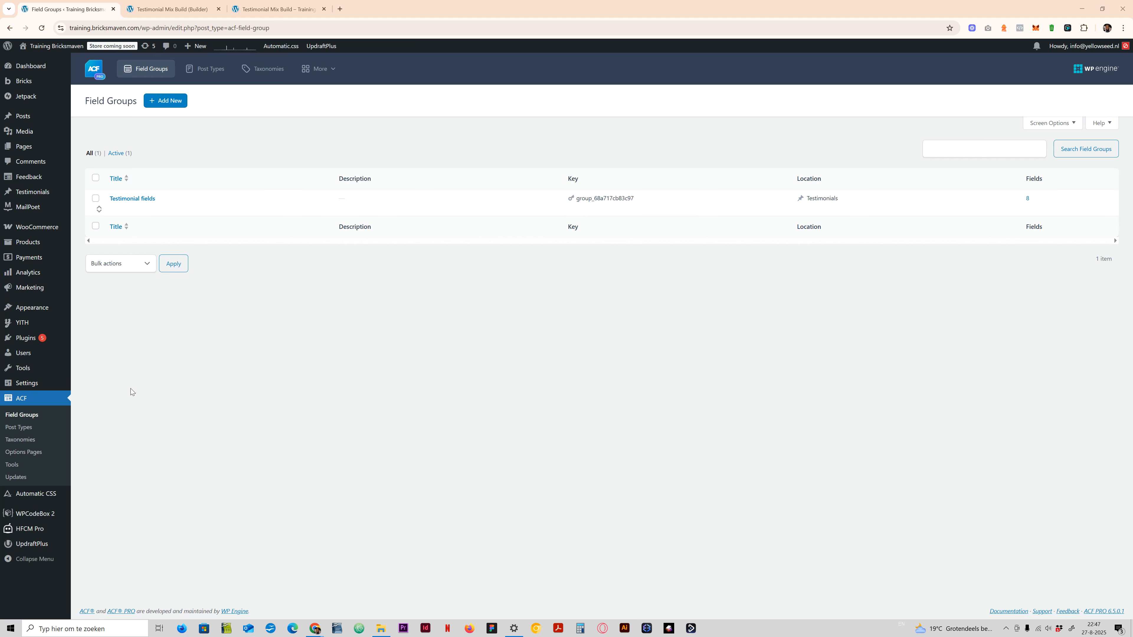
click(21, 430)
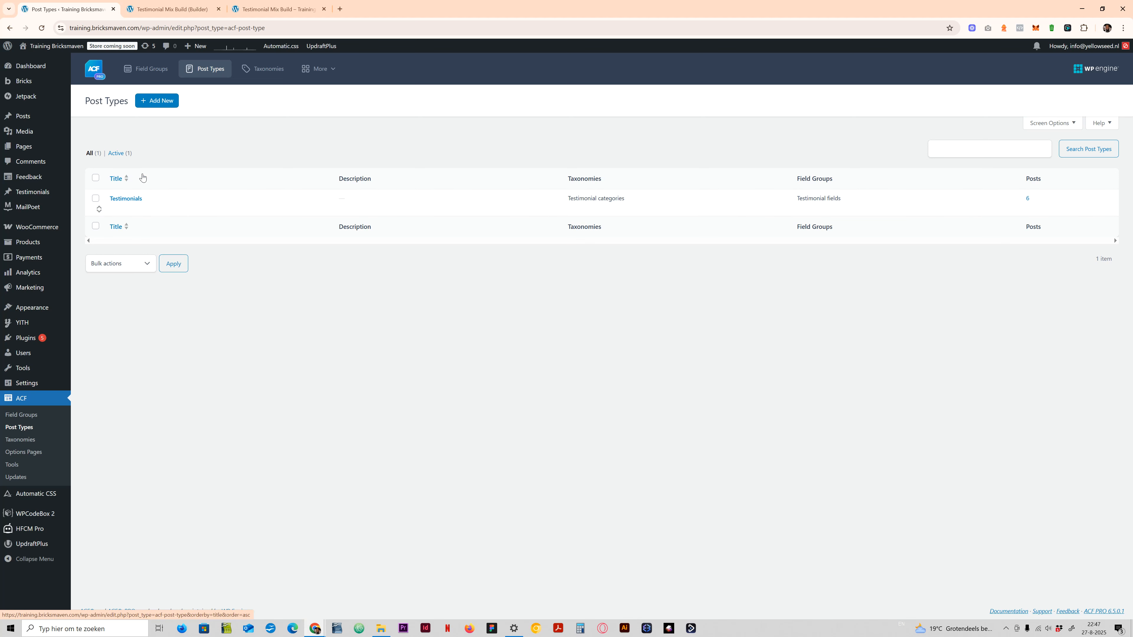
click(138, 200)
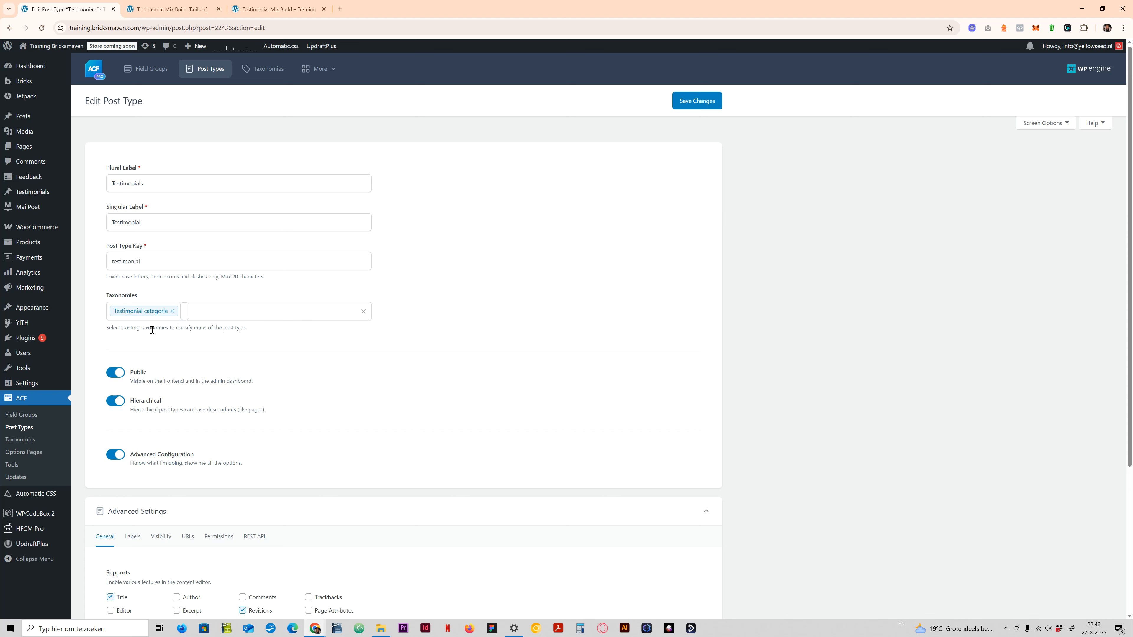
- Review the Testimonials post type's general, label, visibility and URL settings, and save the post type
scroll(151, 330, down, 3)
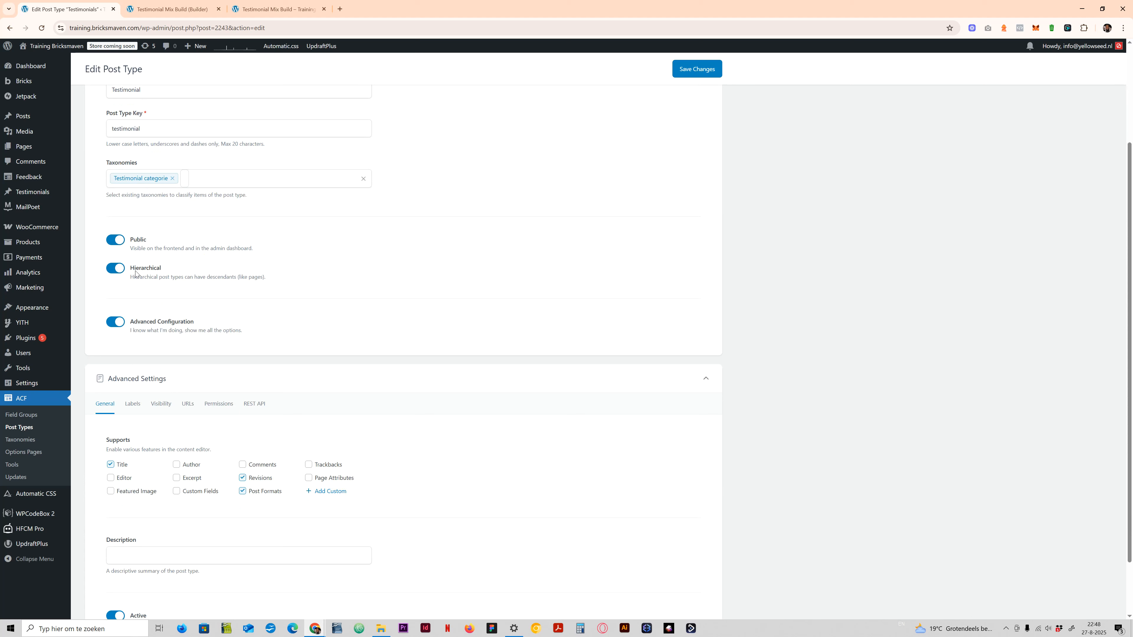
scroll(122, 367, down, 1)
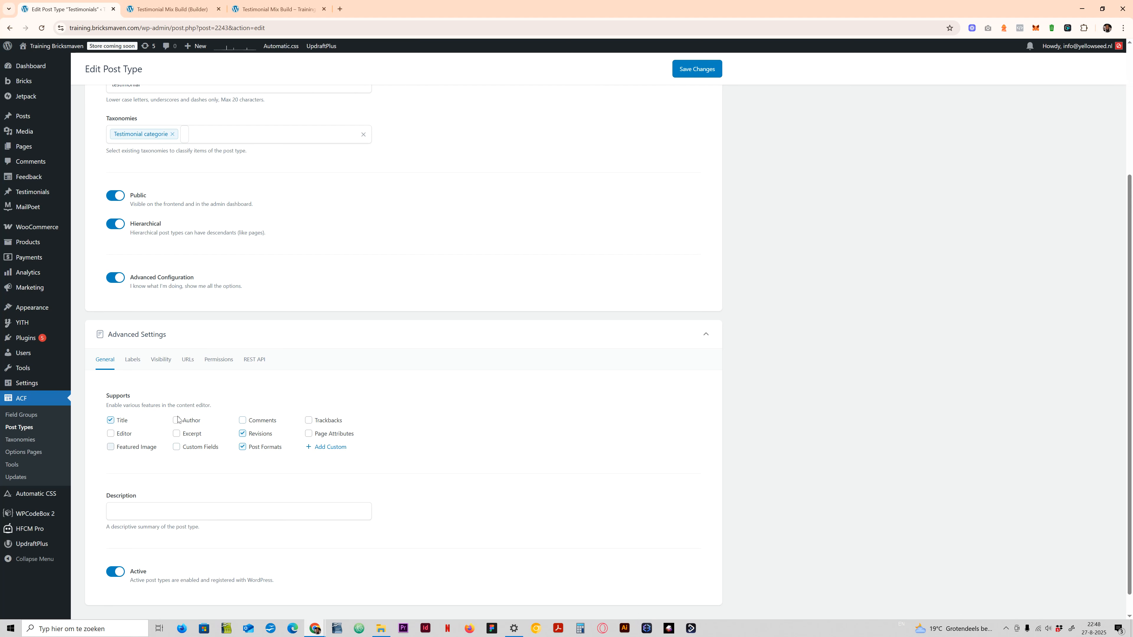
click(132, 359)
click(161, 359)
scroll(192, 361, down, 1)
scroll(191, 362, down, 4)
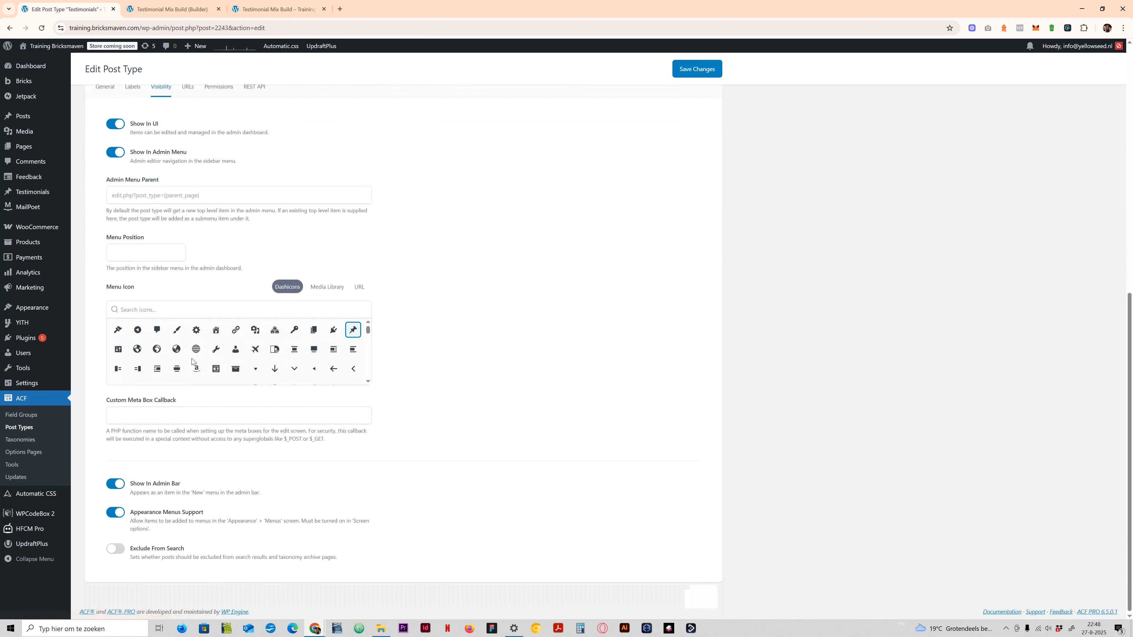
scroll(192, 361, up, 4)
click(187, 352)
scroll(189, 354, down, 2)
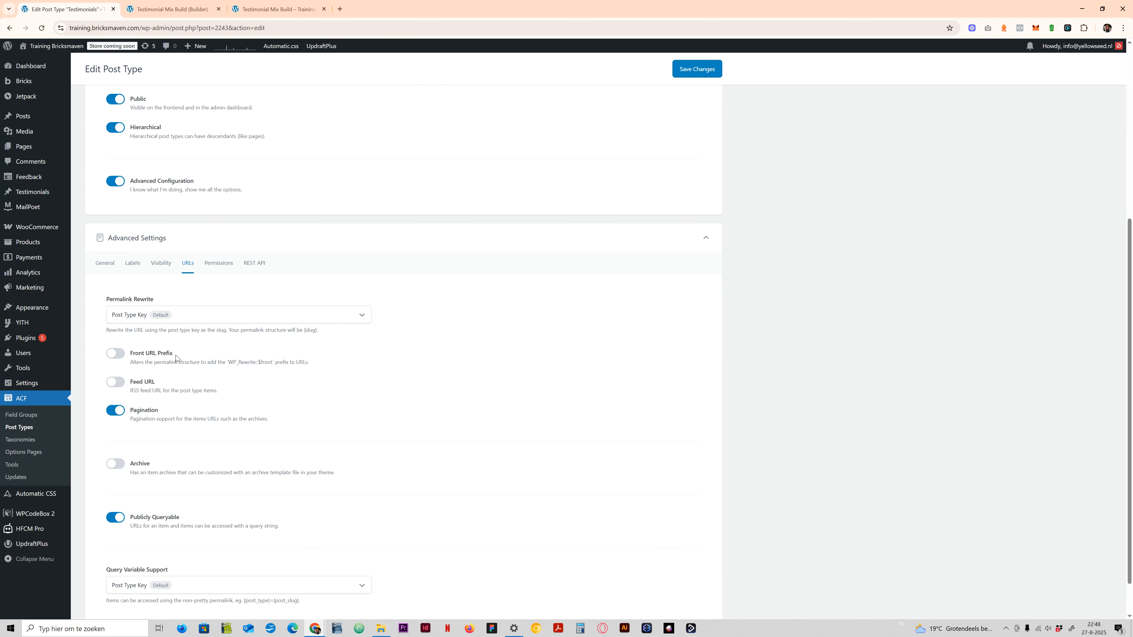
scroll(151, 446, down, 1)
scroll(150, 432, up, 6)
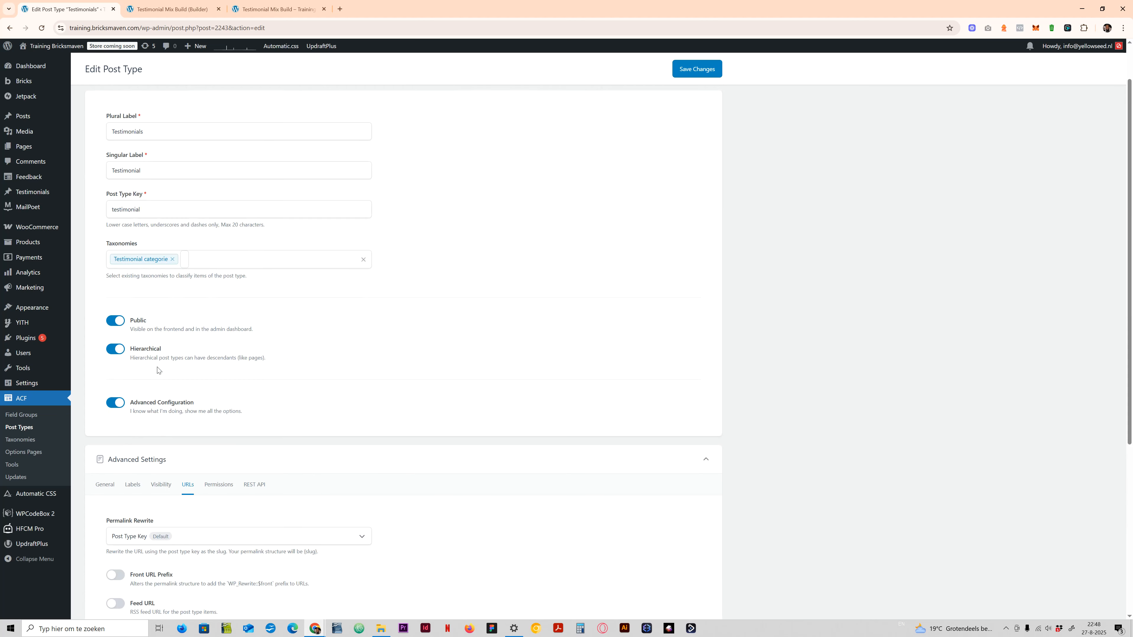
scroll(216, 100, up, 1)
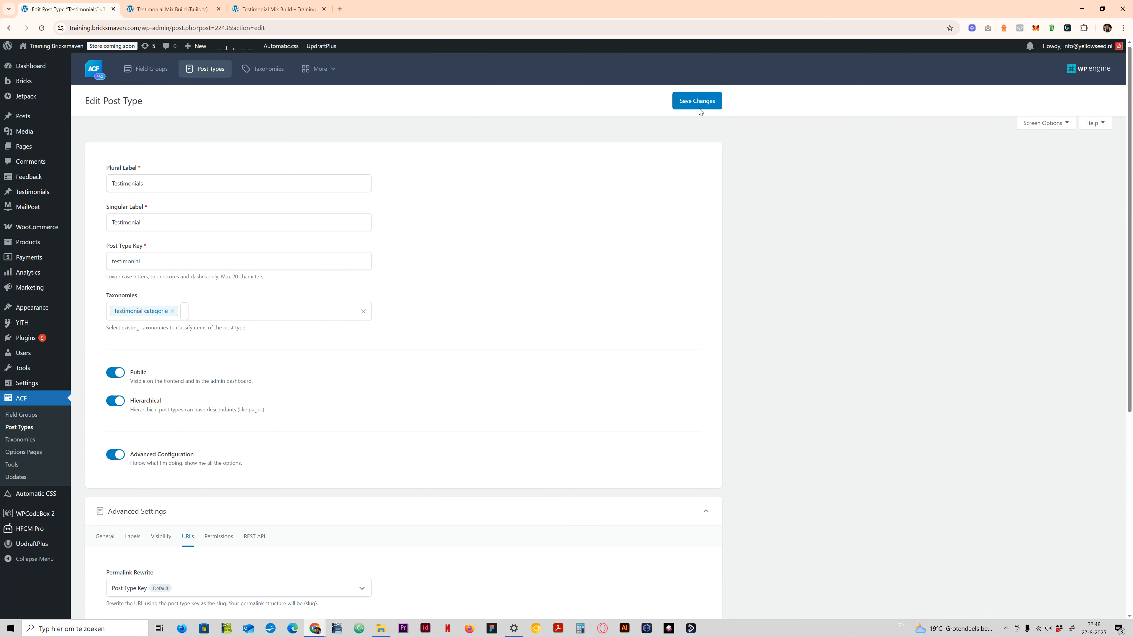
click(703, 102)
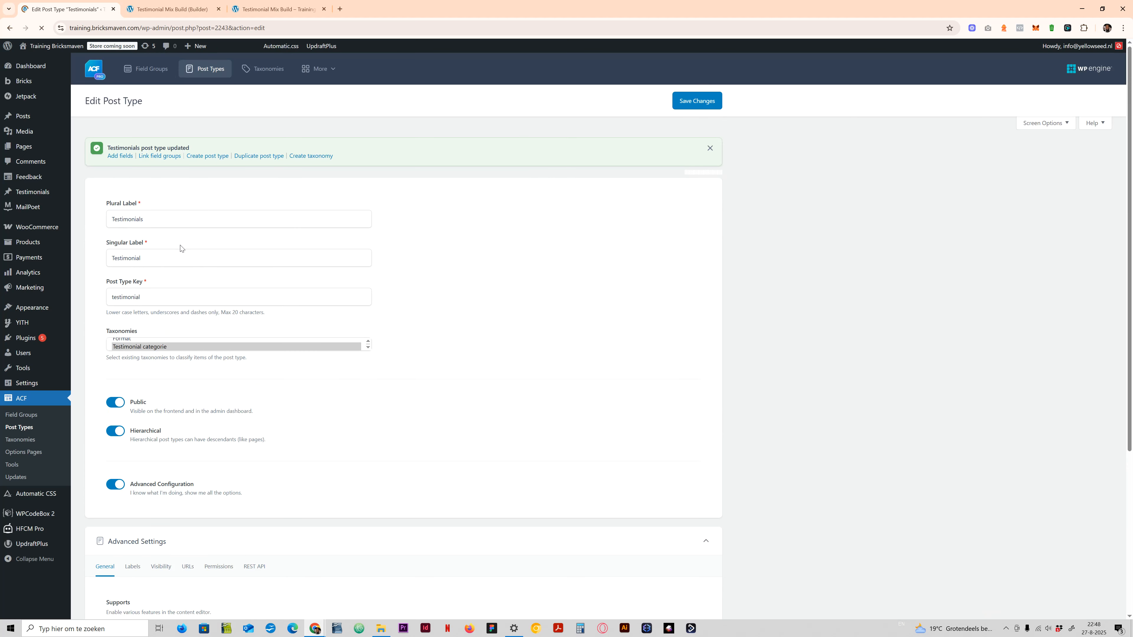
- Open the Testimonial categories taxonomy in ACF and review its labels, key, assigned post type and general settings
click(31, 441)
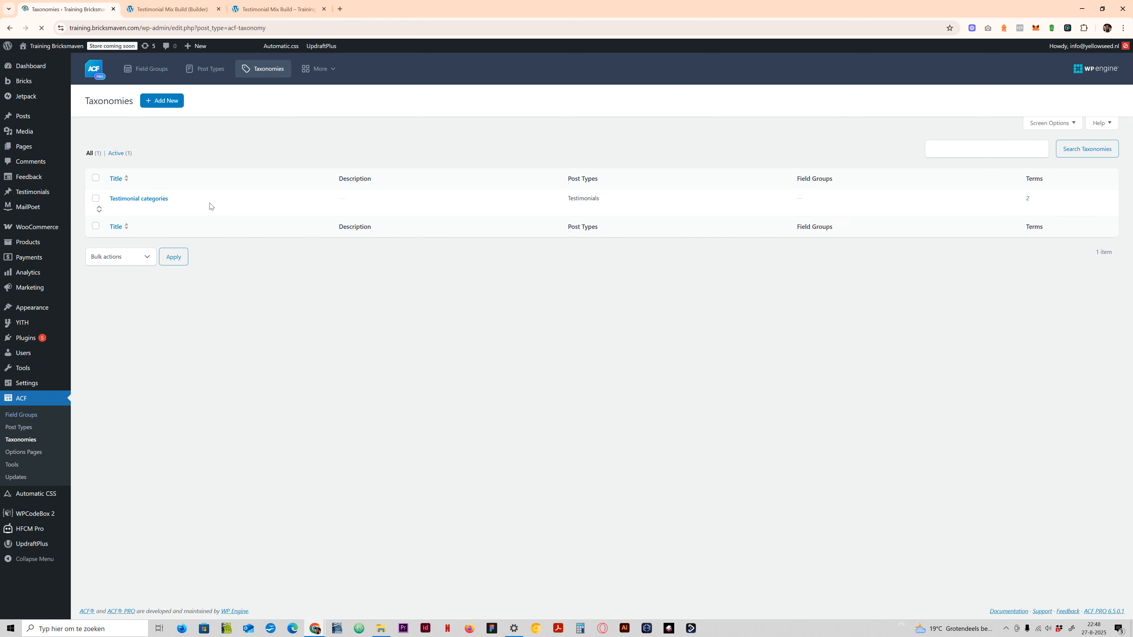
click(145, 198)
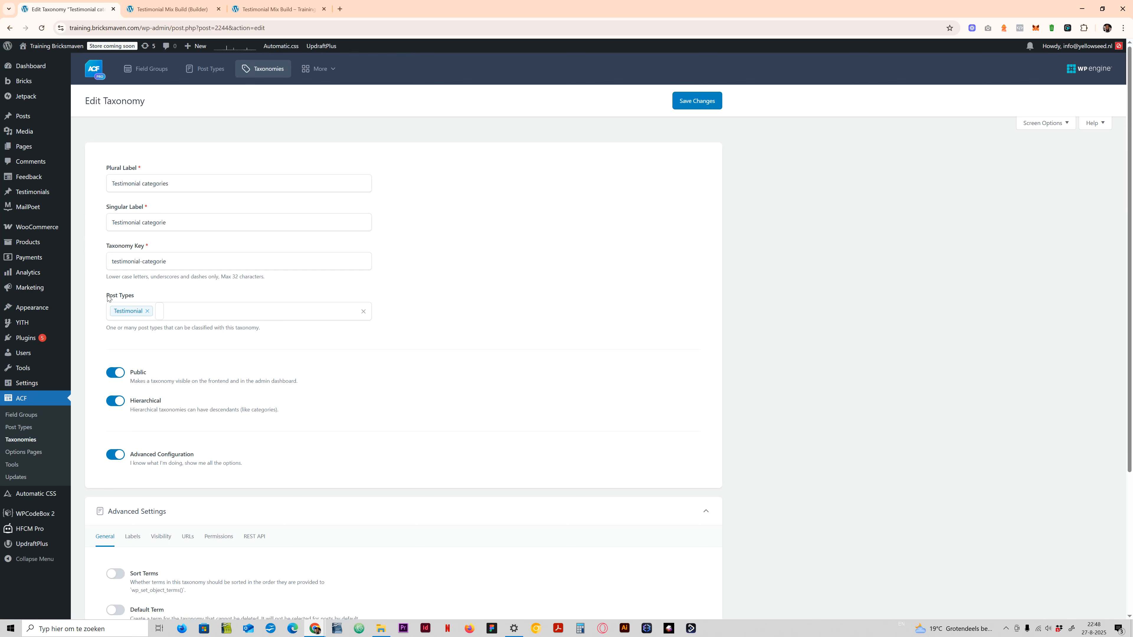
drag(107, 296, 135, 295)
click(135, 295)
scroll(126, 388, down, 2)
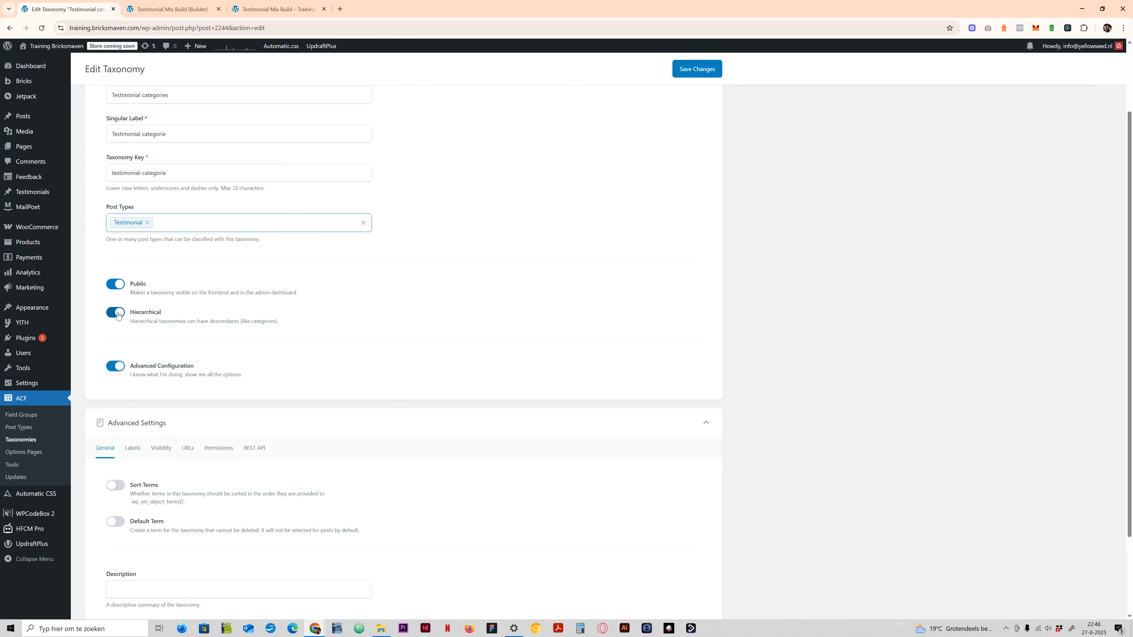
scroll(131, 477, down, 2)
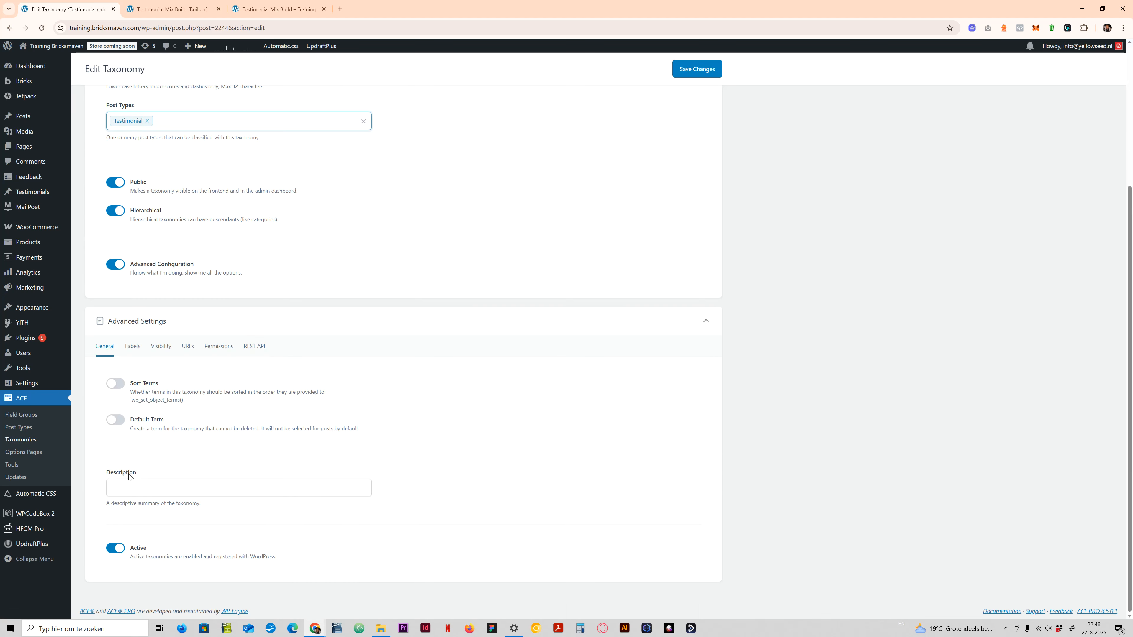
scroll(132, 447, up, 1)
- Review the taxonomy's advanced label, visibility, URL and permission settings
click(132, 390)
click(161, 391)
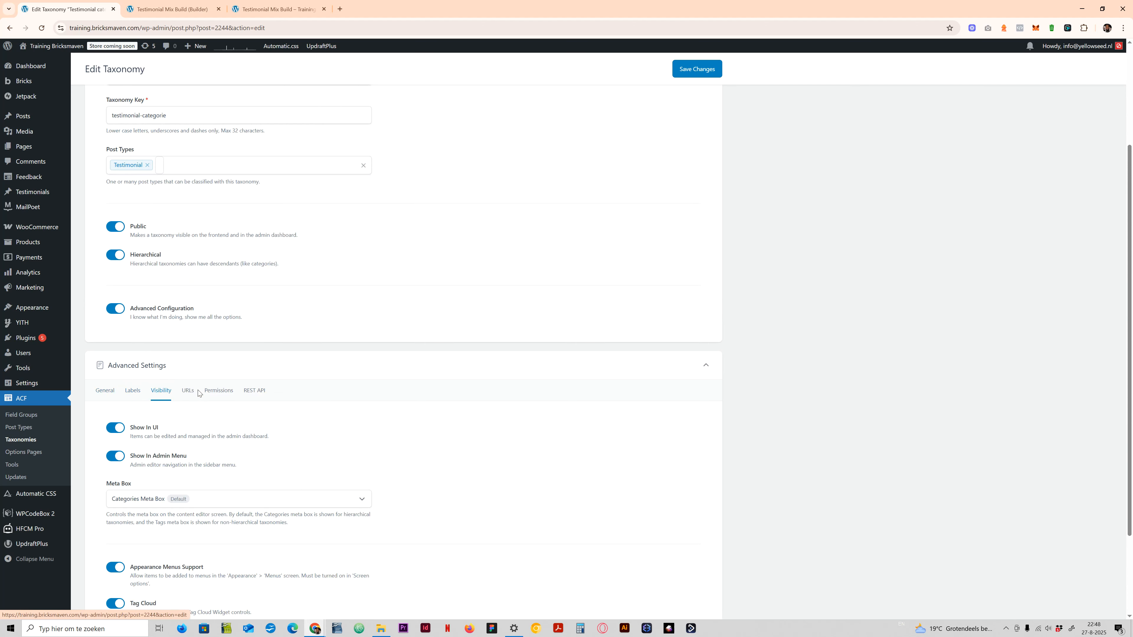
click(189, 391)
scroll(187, 433, down, 2)
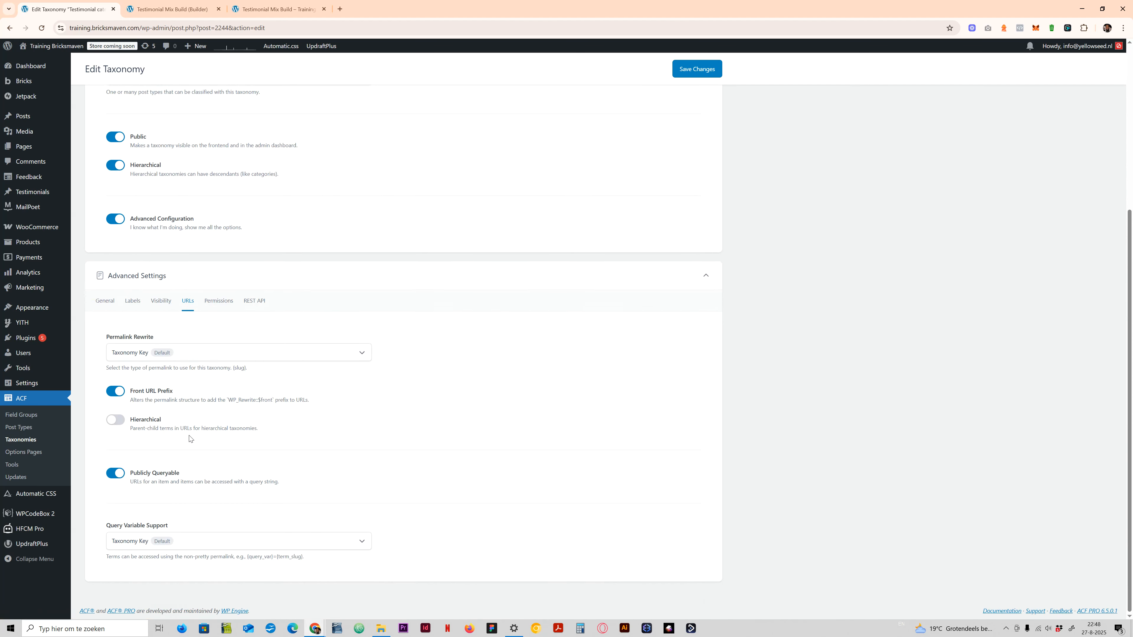
scroll(225, 410, up, 3)
click(219, 476)
scroll(230, 484, down, 3)
scroll(231, 472, up, 4)
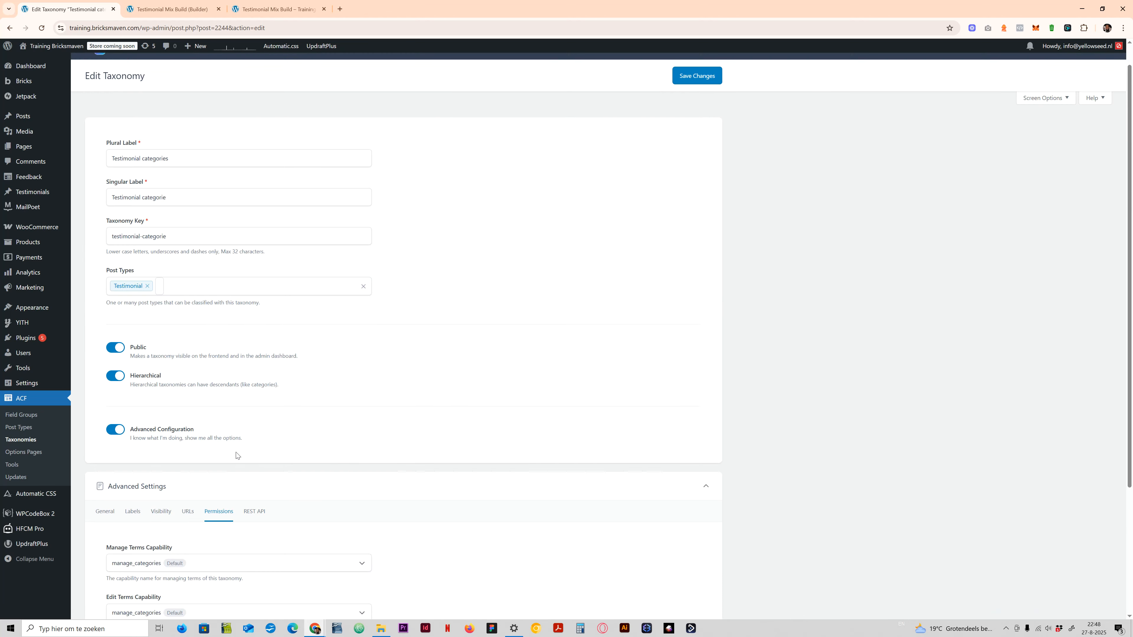
- Open the Testimonial fields group and examine the Choose Type radio field's admin column setting and choices
click(28, 415)
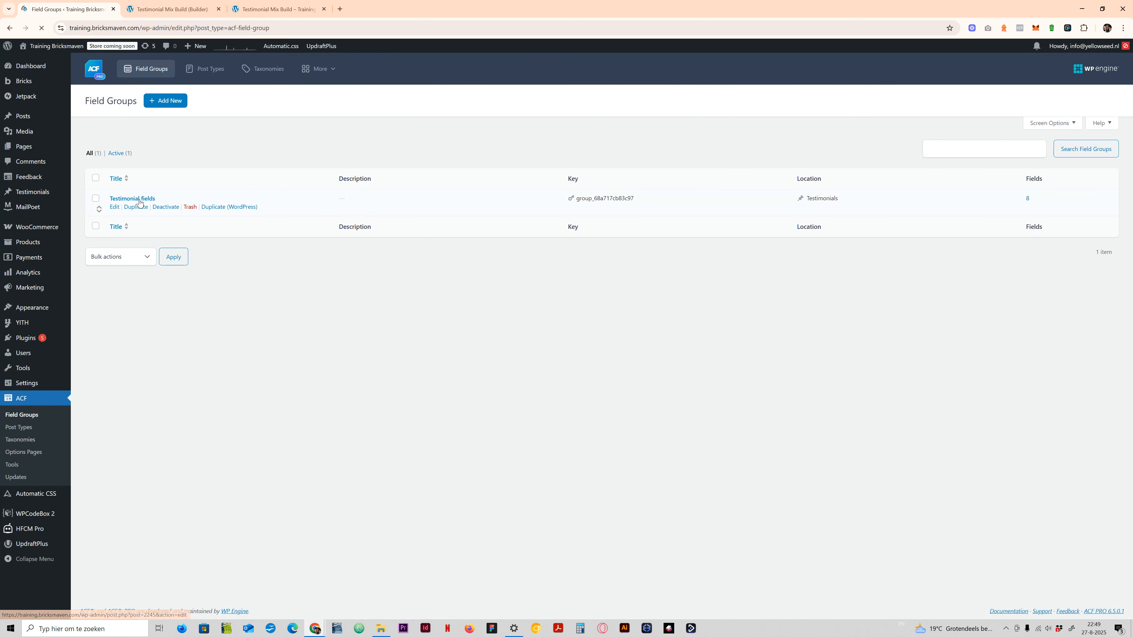
click(138, 199)
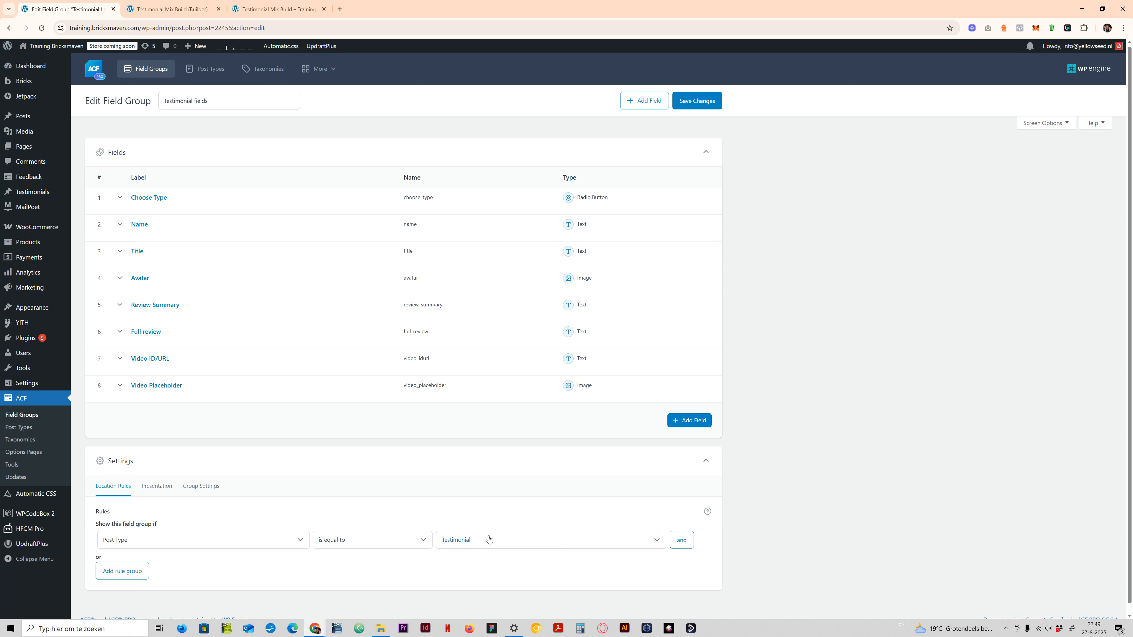
click(119, 200)
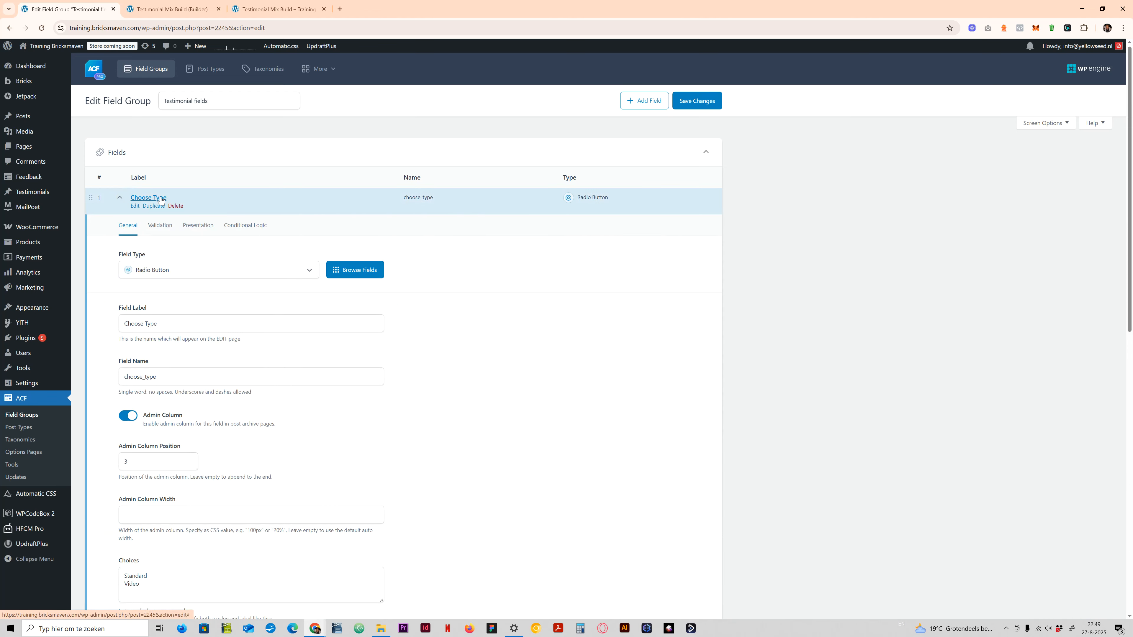
scroll(148, 456, down, 3)
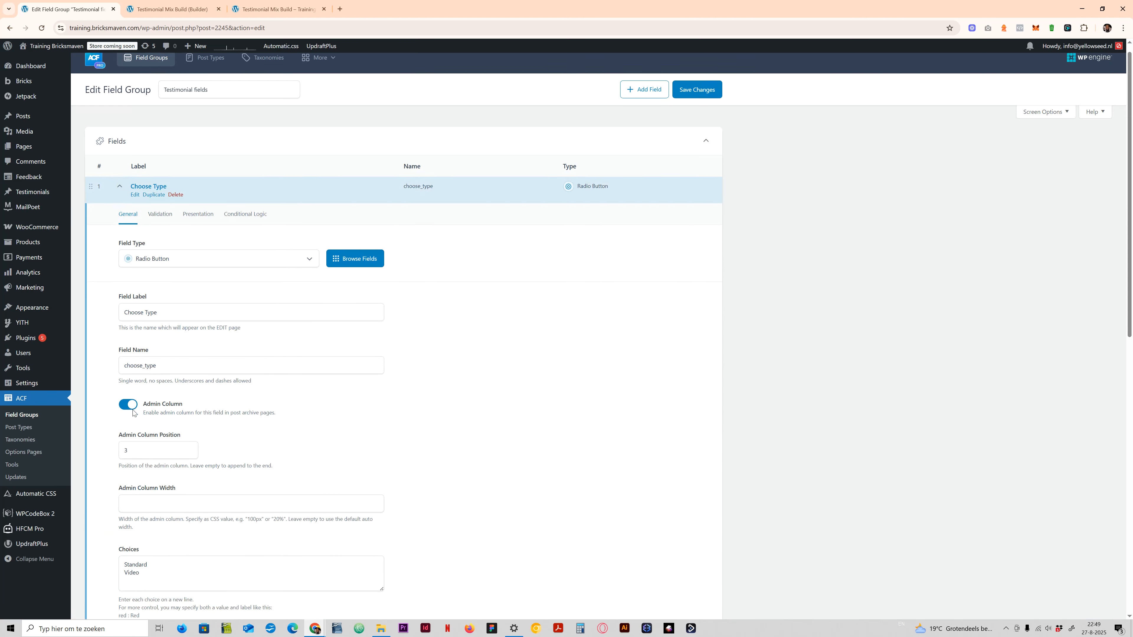
drag(124, 443, 159, 441)
click(134, 443)
click(146, 451)
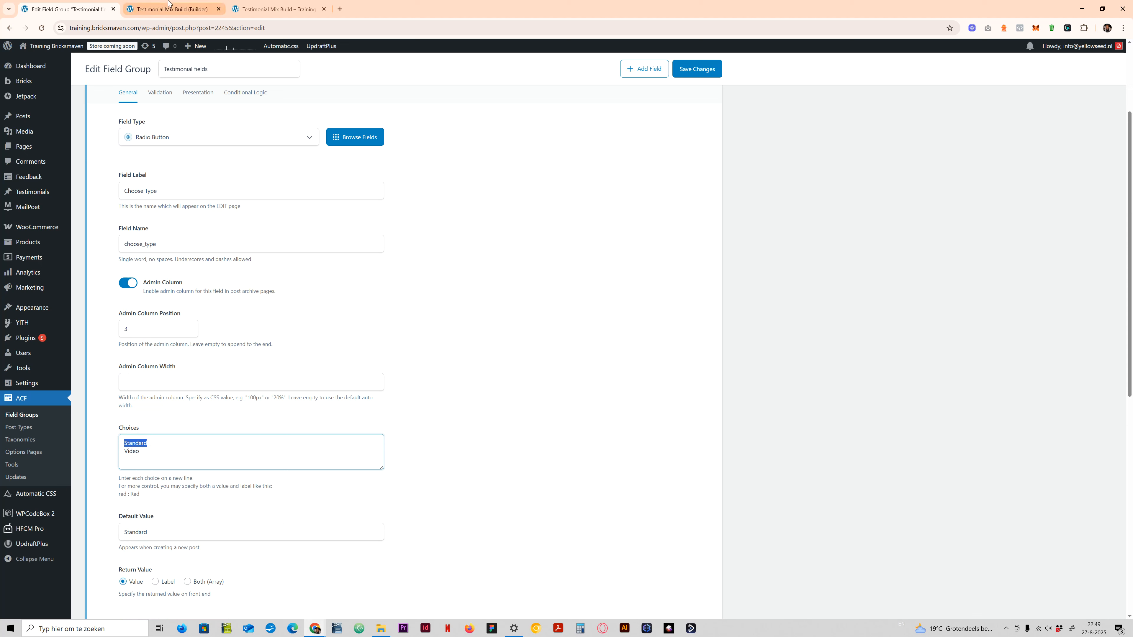
- In the builder, replace Review-card with Standard in the custom CSS of the card's testimonial-mix-card class and save the page
click(184, 8)
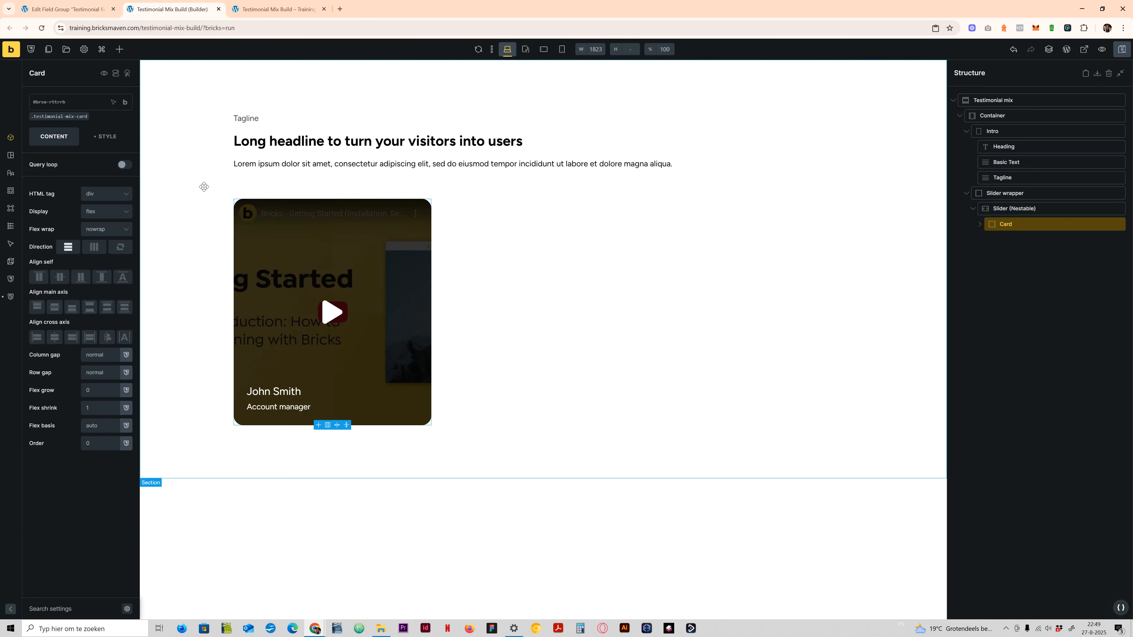
click(980, 224)
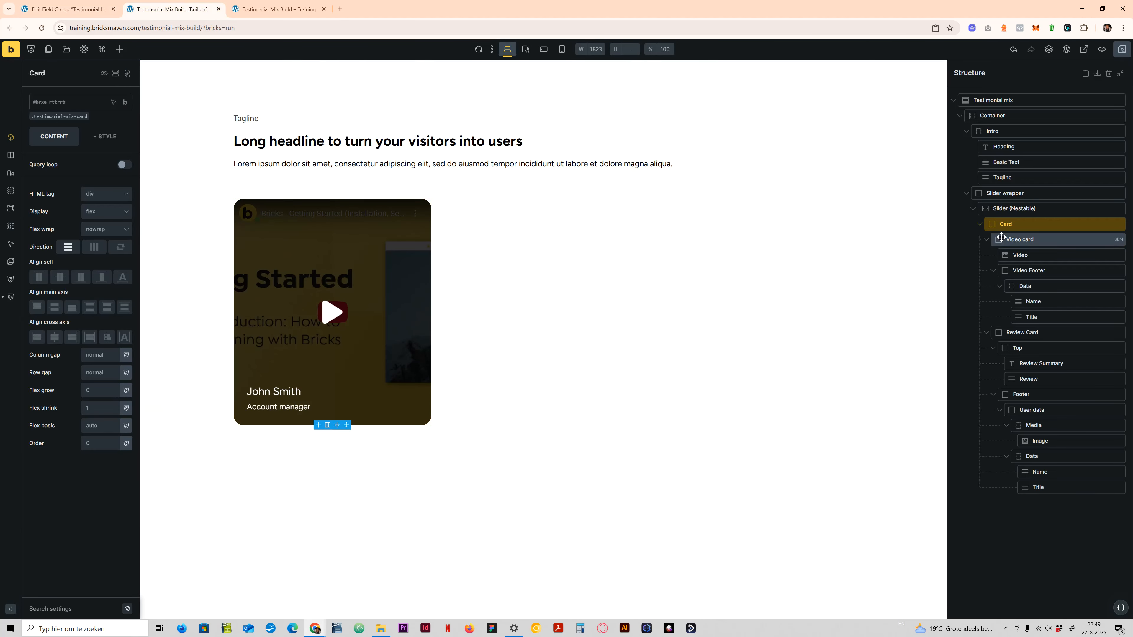
click(69, 116)
click(106, 136)
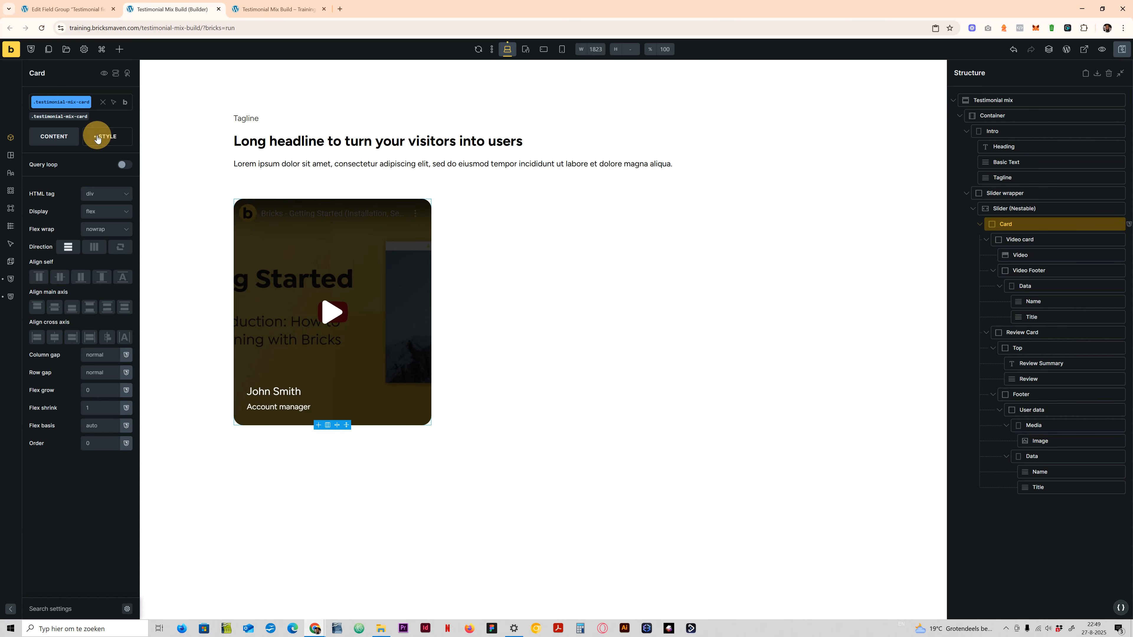
click(59, 344)
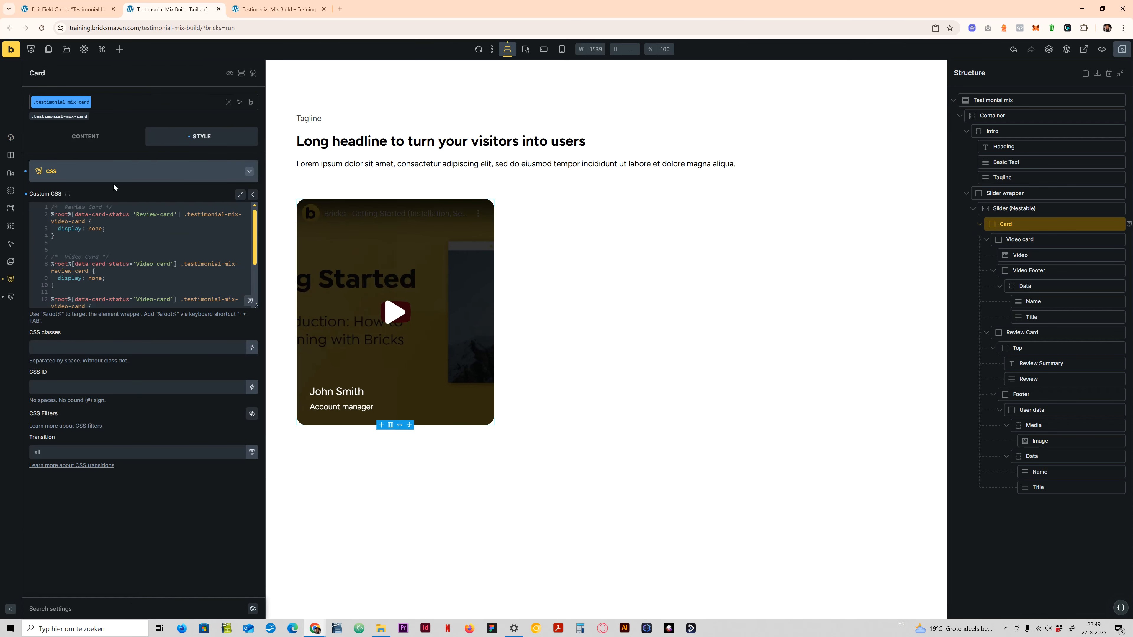
scroll(170, 295, down, 3)
click(174, 213)
drag(175, 213, 136, 214)
text(R)
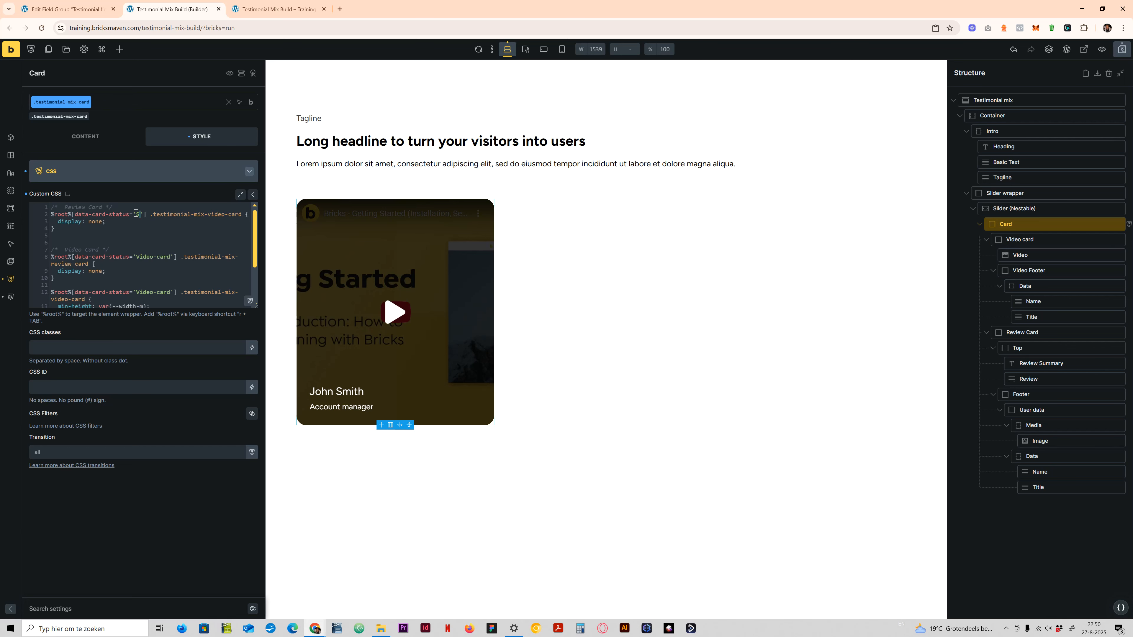
text(tandard)
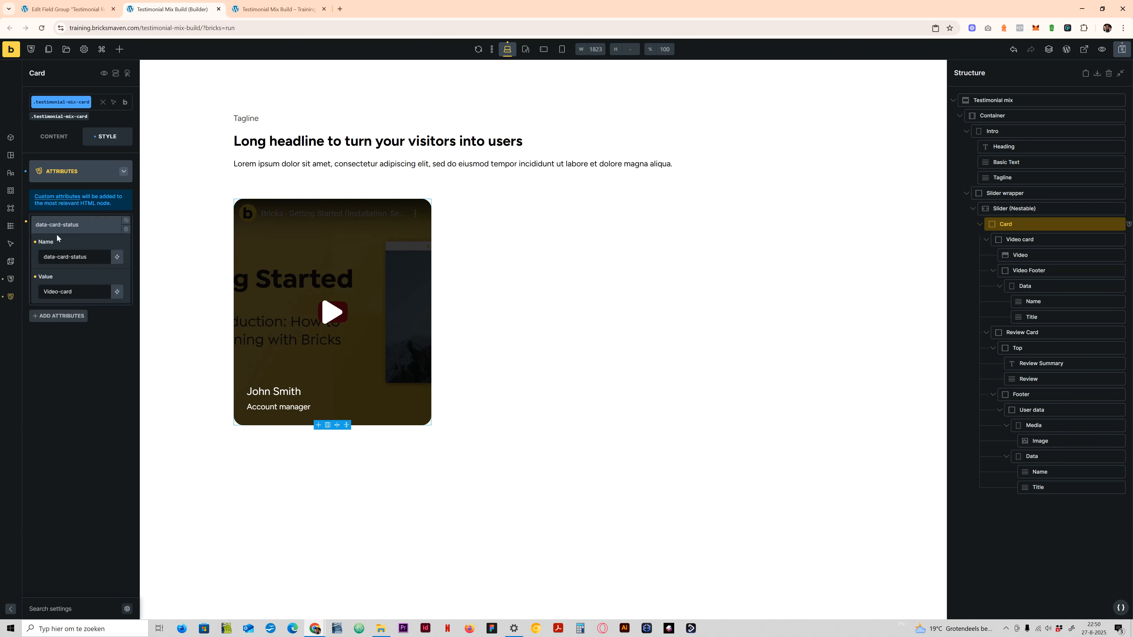
click(69, 223)
click(1122, 49)
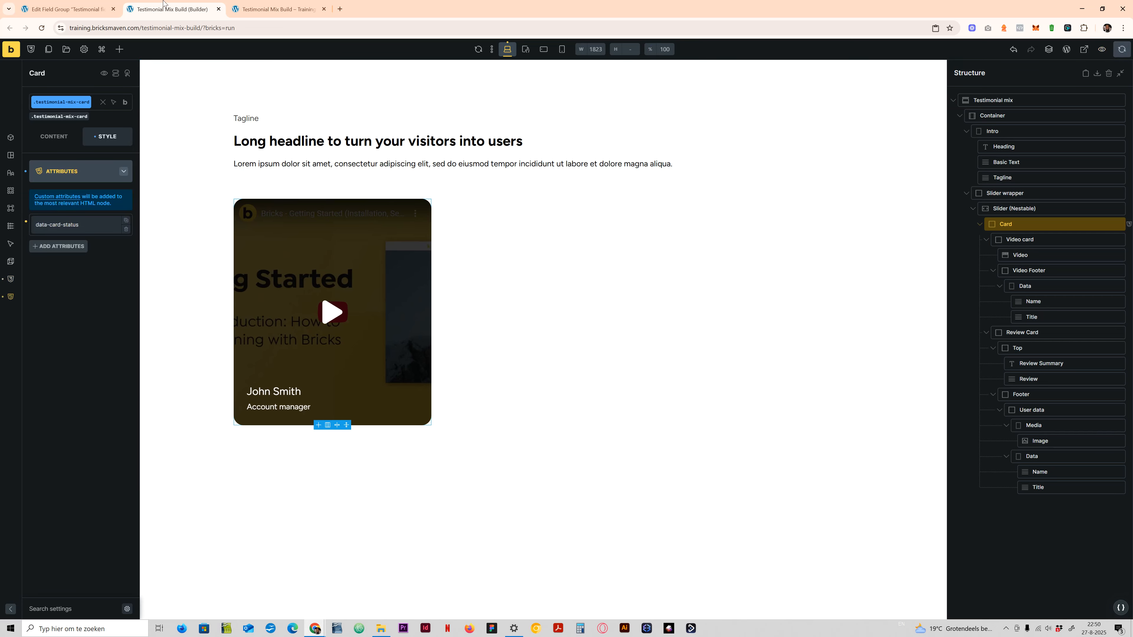
- Return to the field group, check the Choose Type field's choices, default value and return value, and collapse the field
click(67, 8)
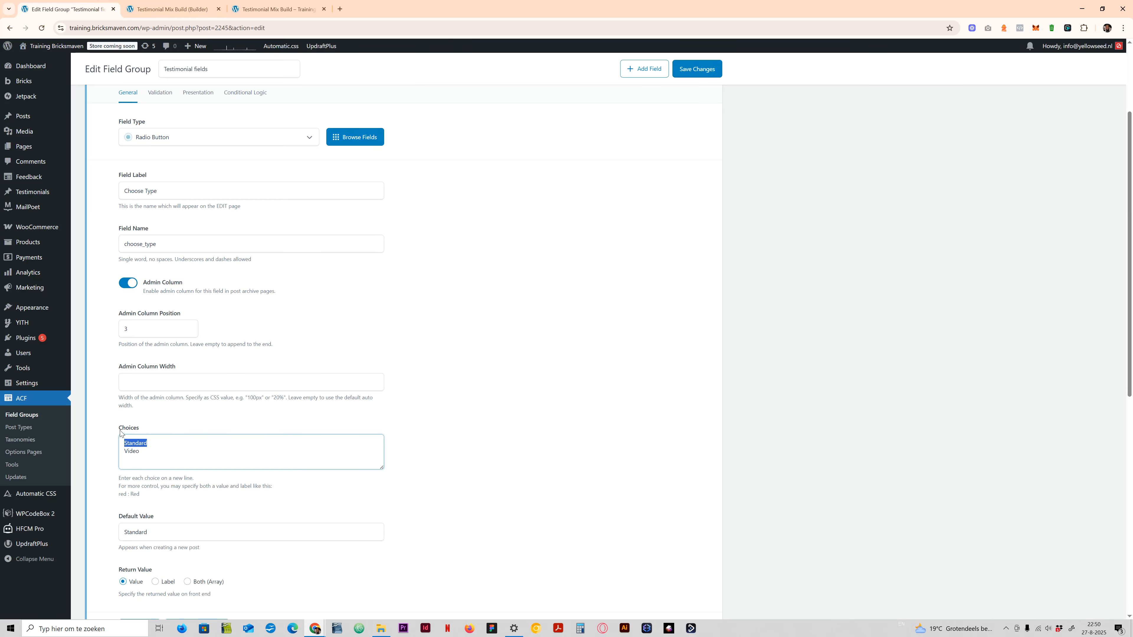
click(133, 450)
click(134, 449)
mouse_move(125, 444)
mouse_down()
mouse_move(159, 444)
mouse_move(129, 443)
mouse_up()
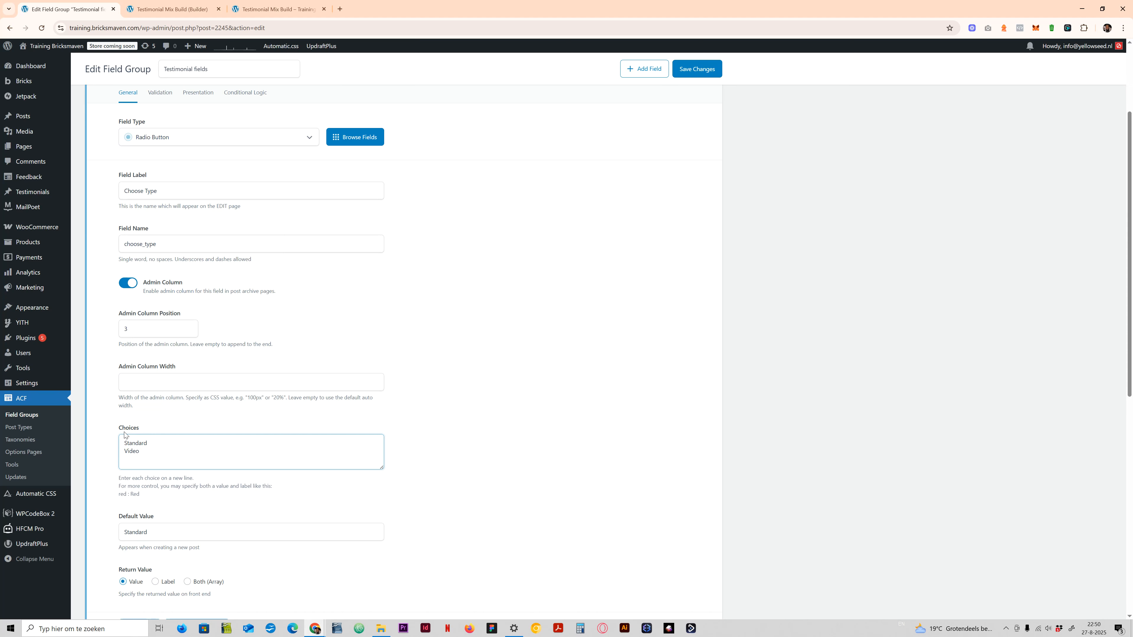
scroll(128, 395, down, 3)
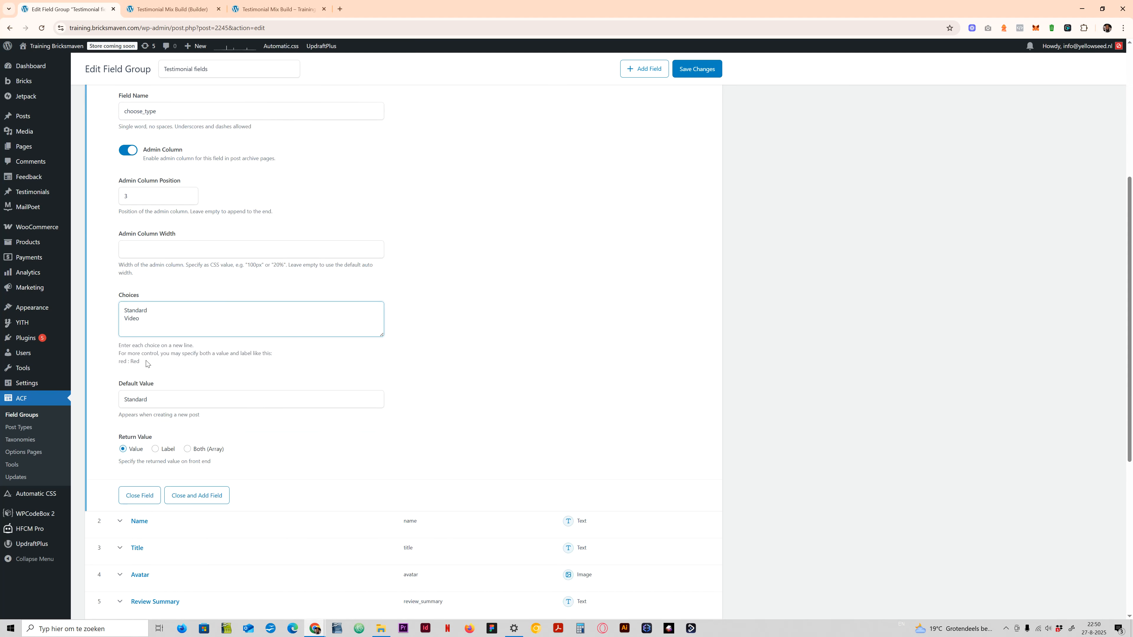
scroll(147, 363, down, 2)
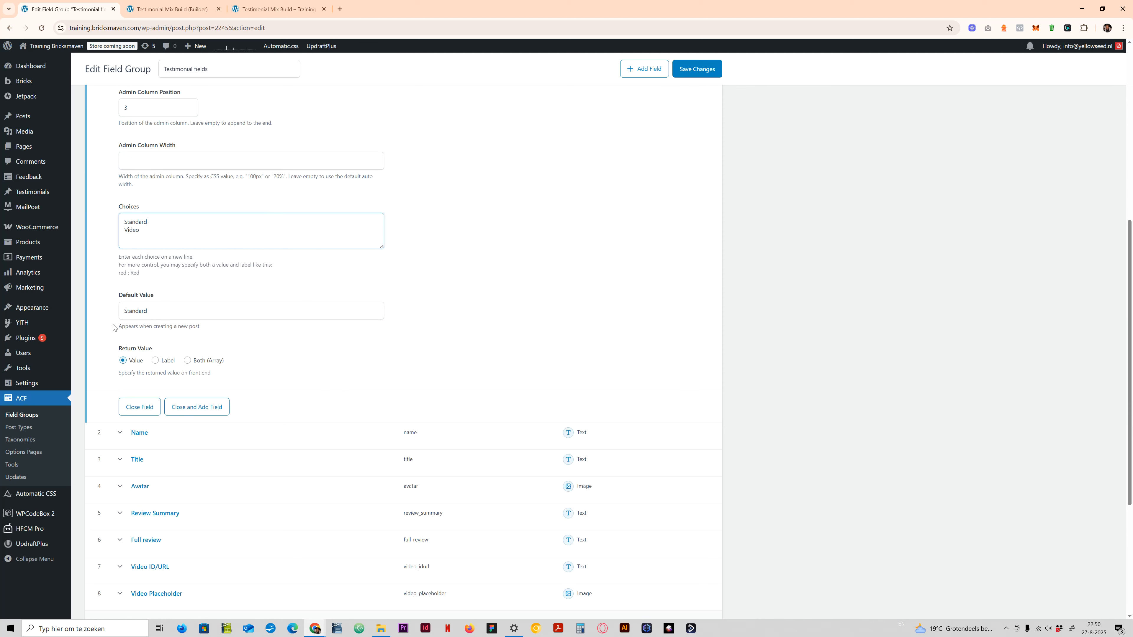
scroll(146, 329, up, 6)
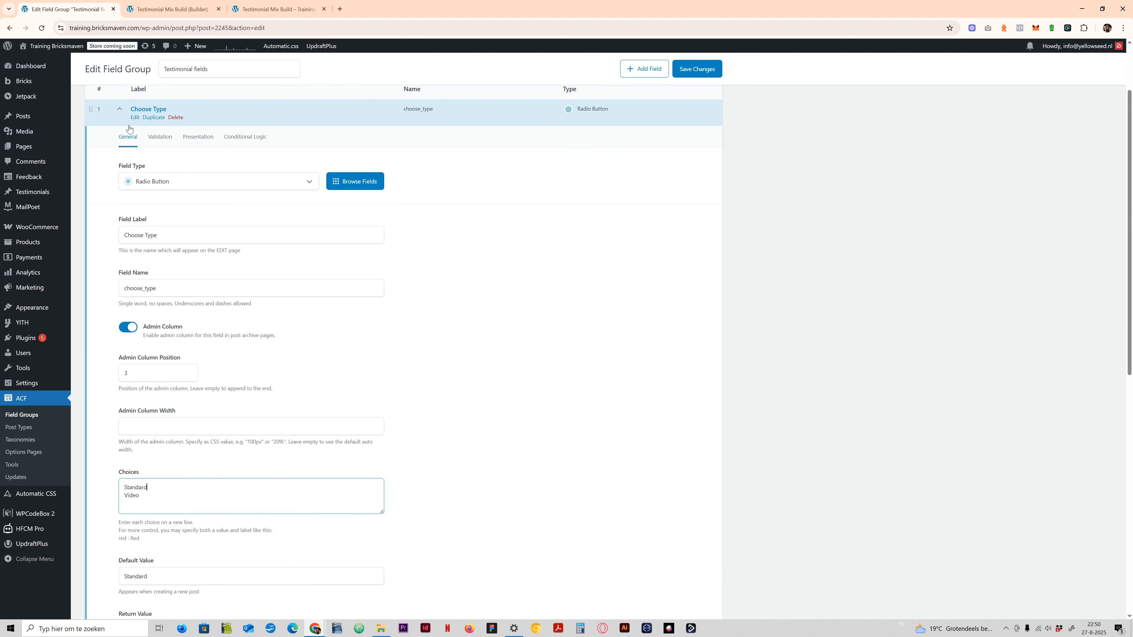
click(142, 109)
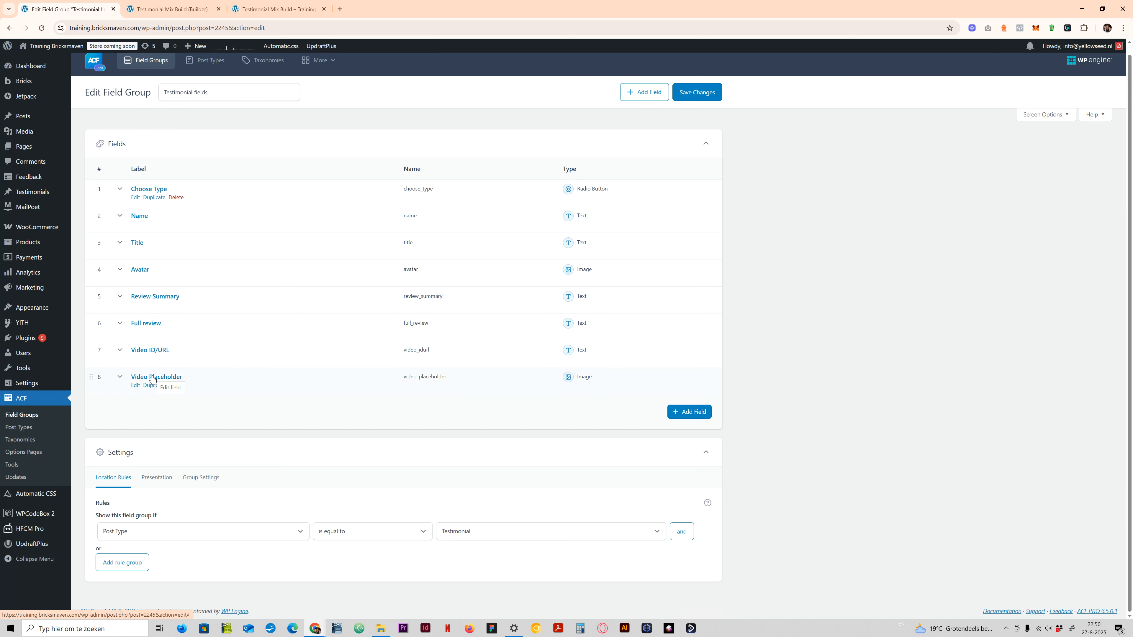
- Compare the Testimonial fields list with the card's elements in the builder
click(172, 9)
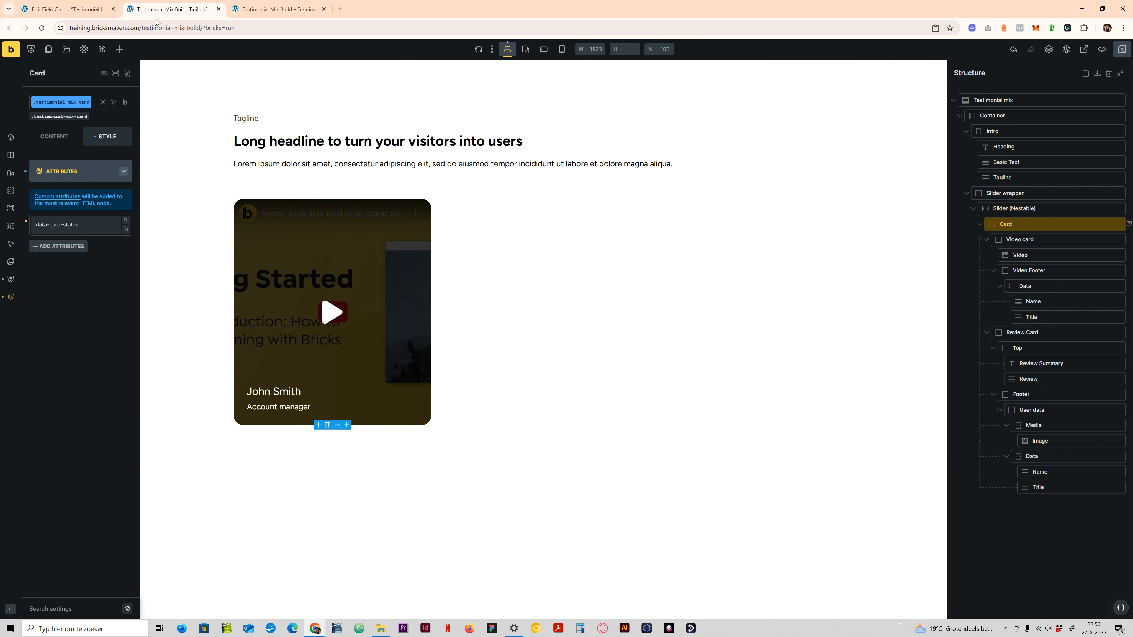
key(ctrl+shift+Tab)
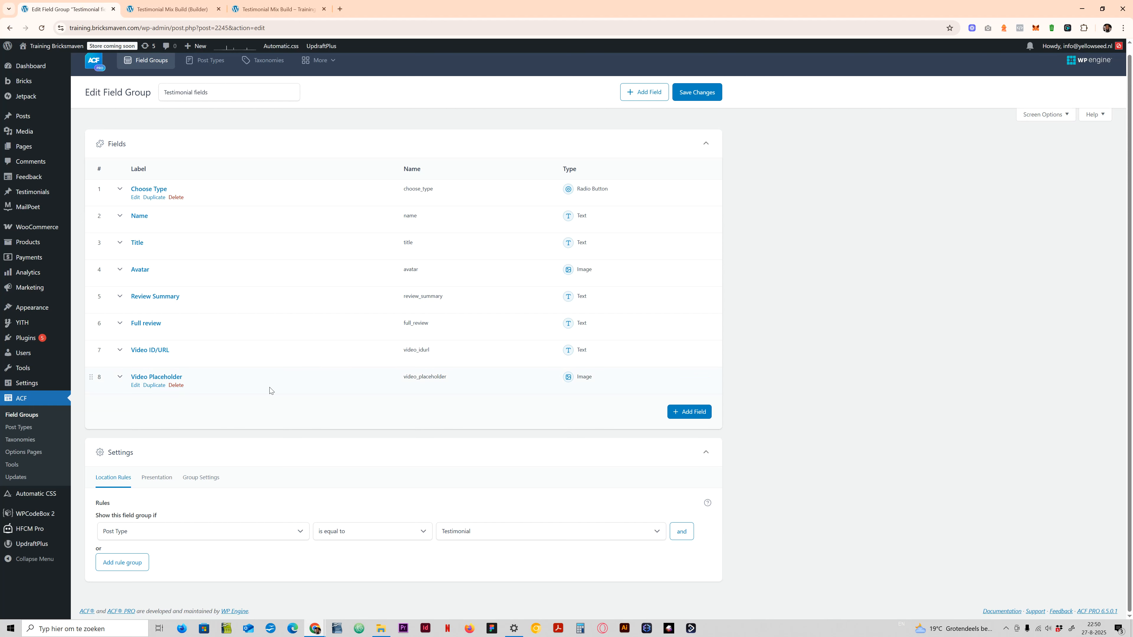
key(ctrl+Tab)
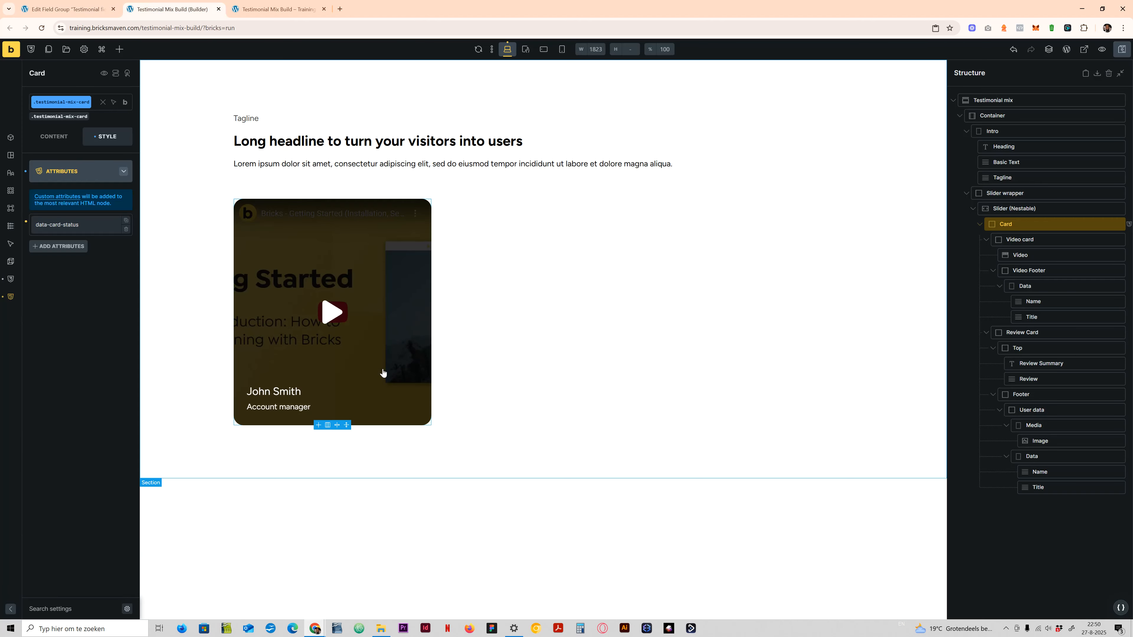
key(ctrl+shift+Tab)
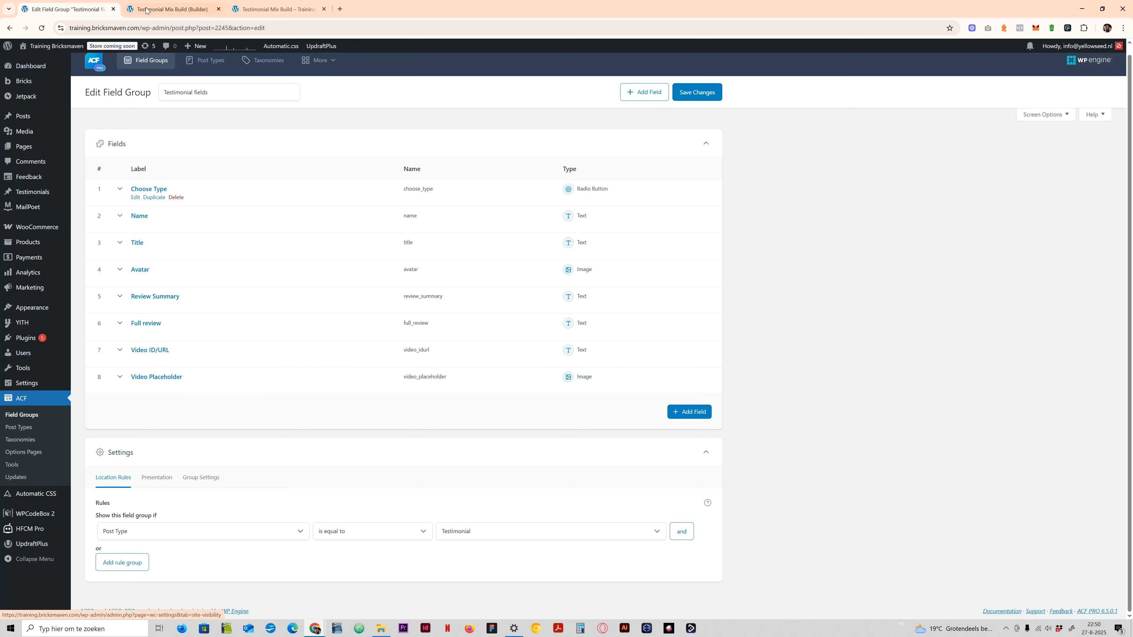
key(ctrl+Tab)
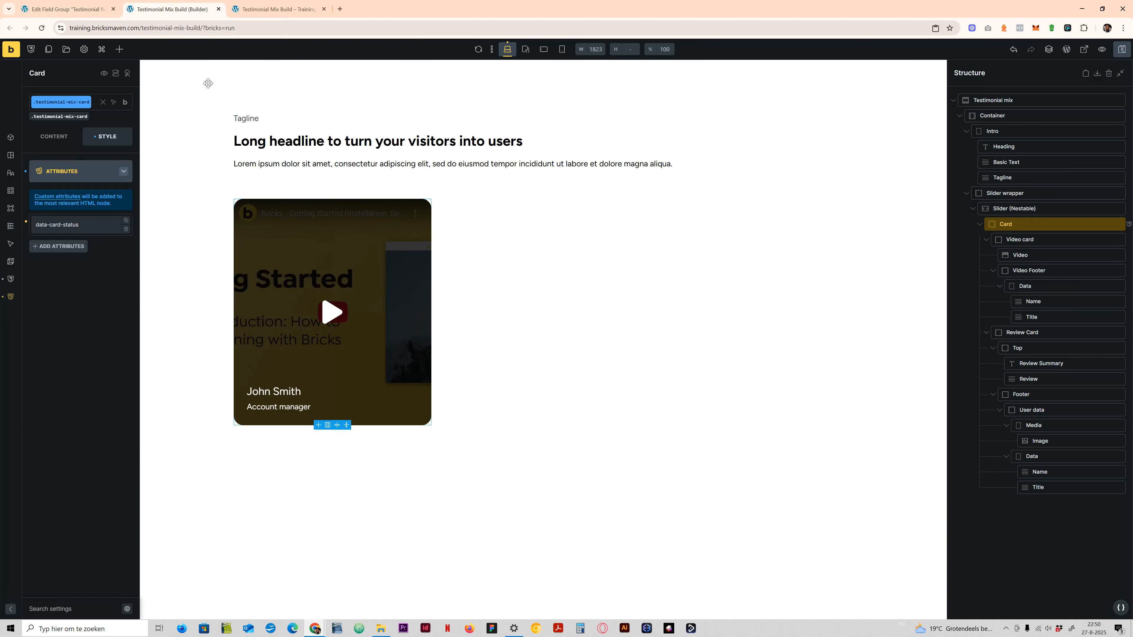
click(91, 6)
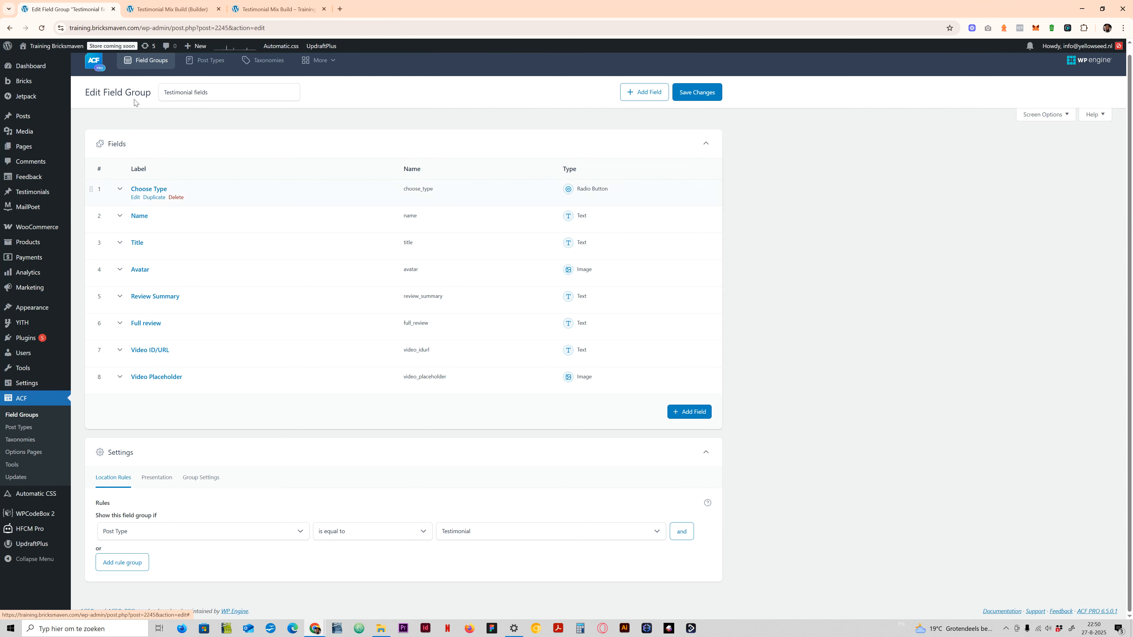
click(172, 9)
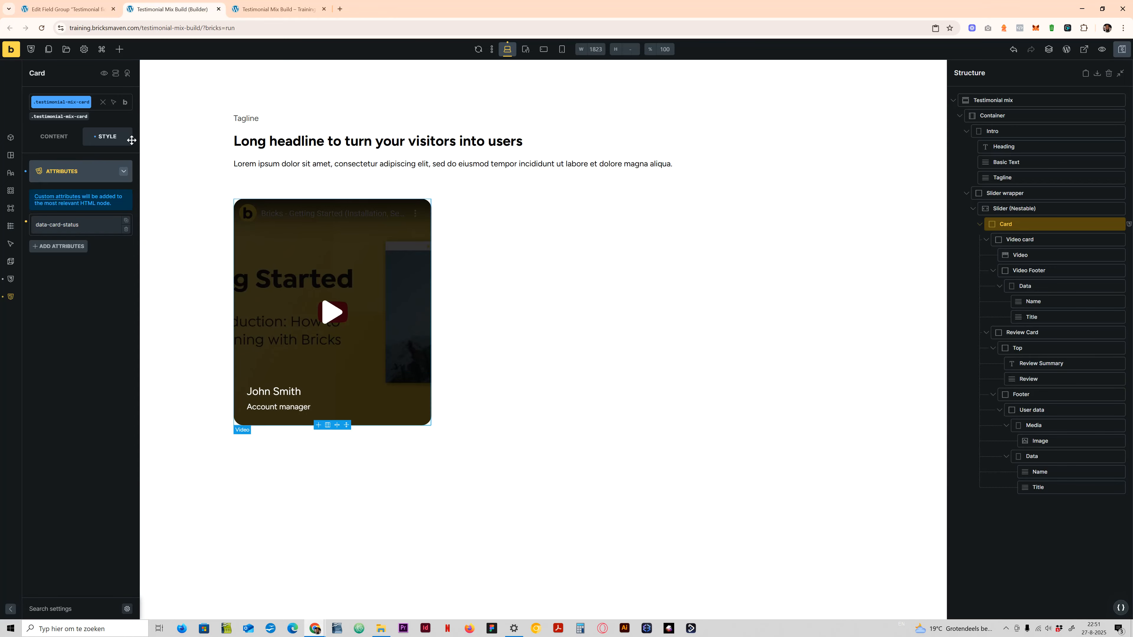
- Return to the field group, check the Full review field's conditional logic, and collapse the field
key(ctrl+shift+Tab)
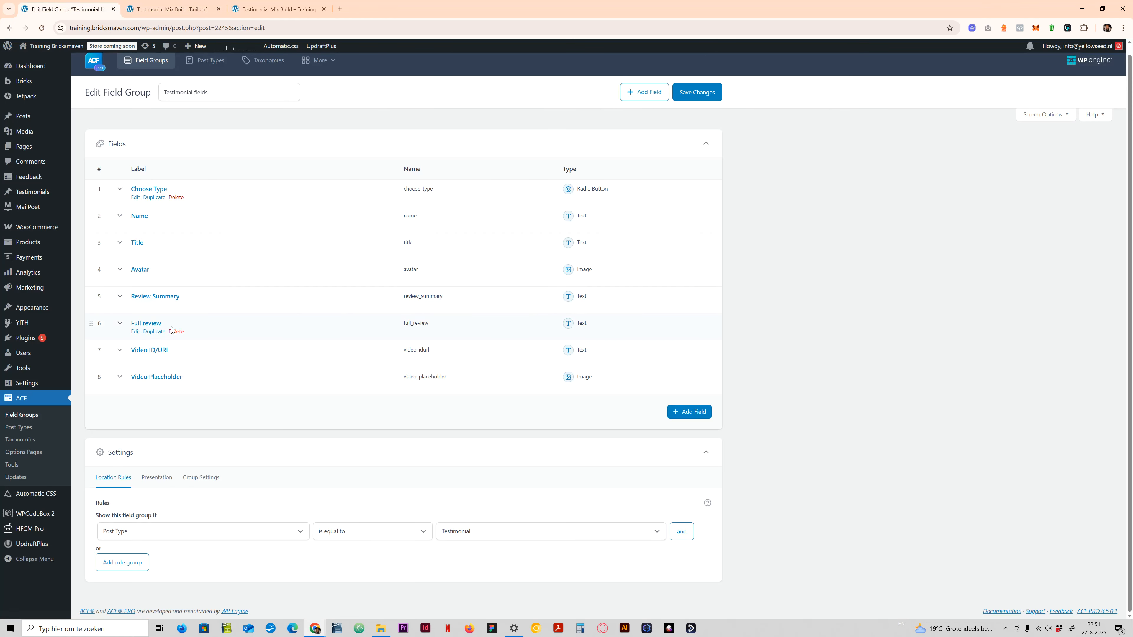
click(146, 323)
click(251, 352)
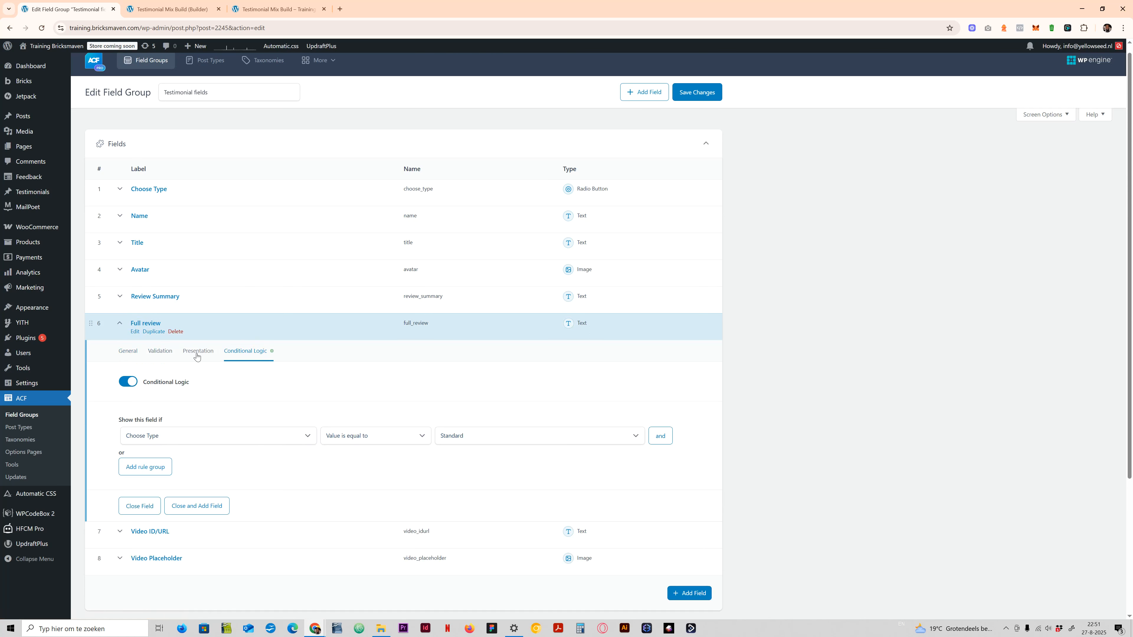
click(147, 322)
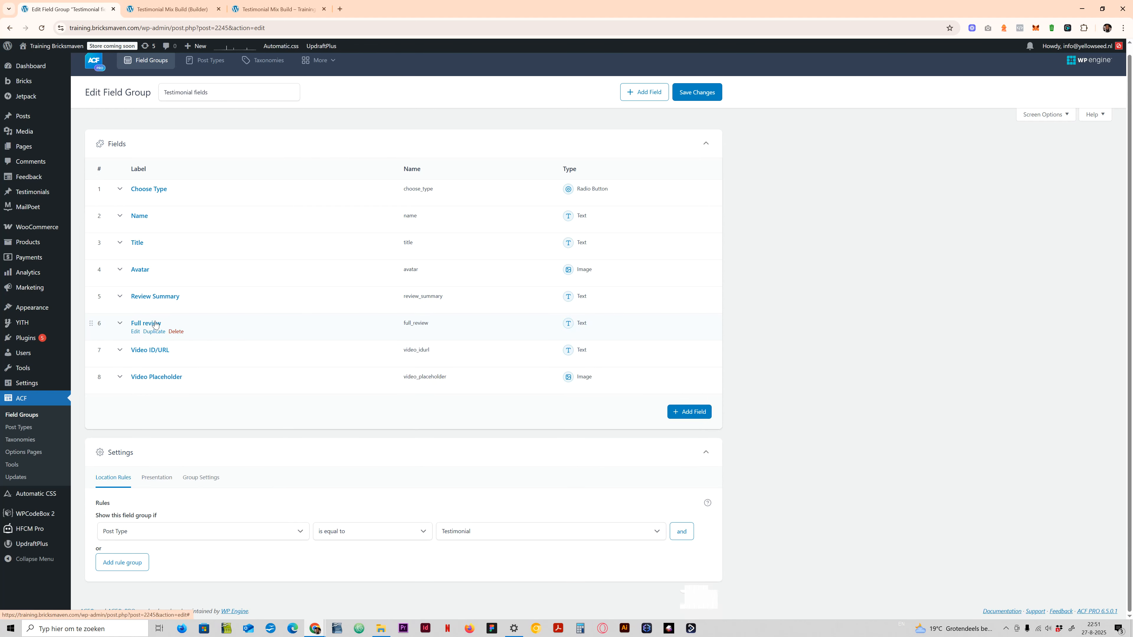
- Check the conditional logic of the Review Summary field and the Video ID/URL field, collapsing each one
click(134, 296)
click(245, 323)
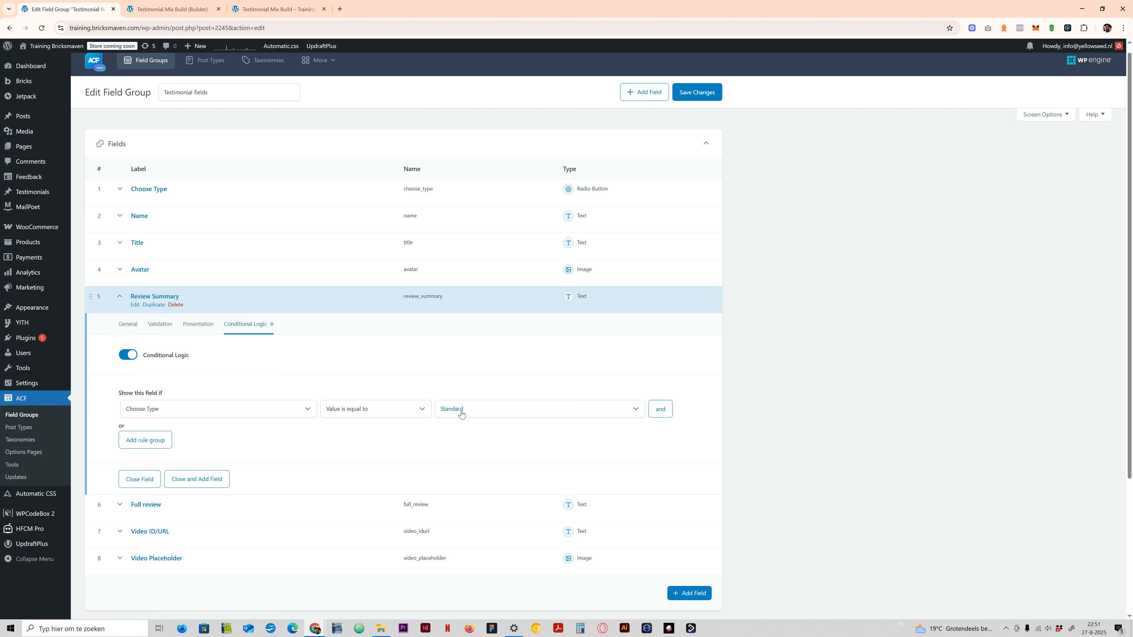
click(156, 297)
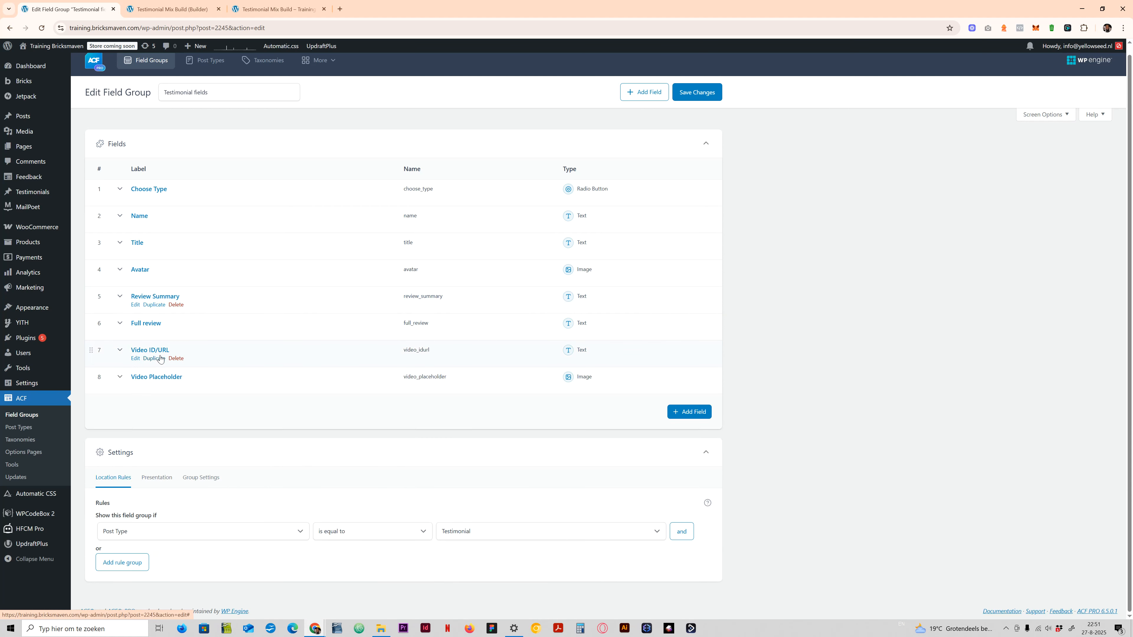
click(151, 351)
click(246, 378)
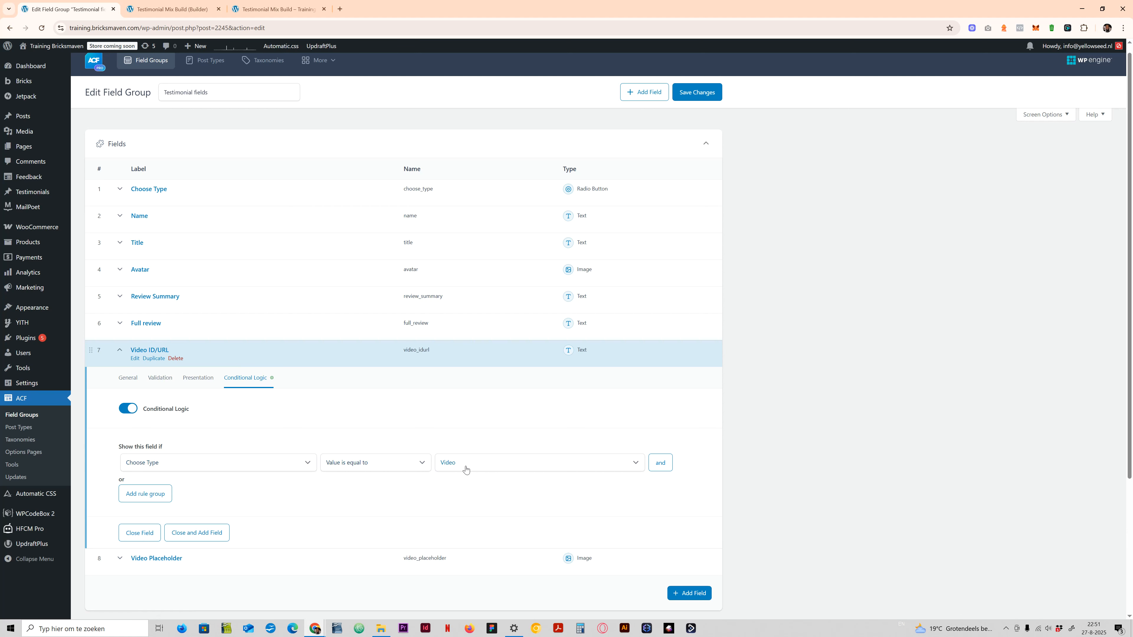
click(152, 350)
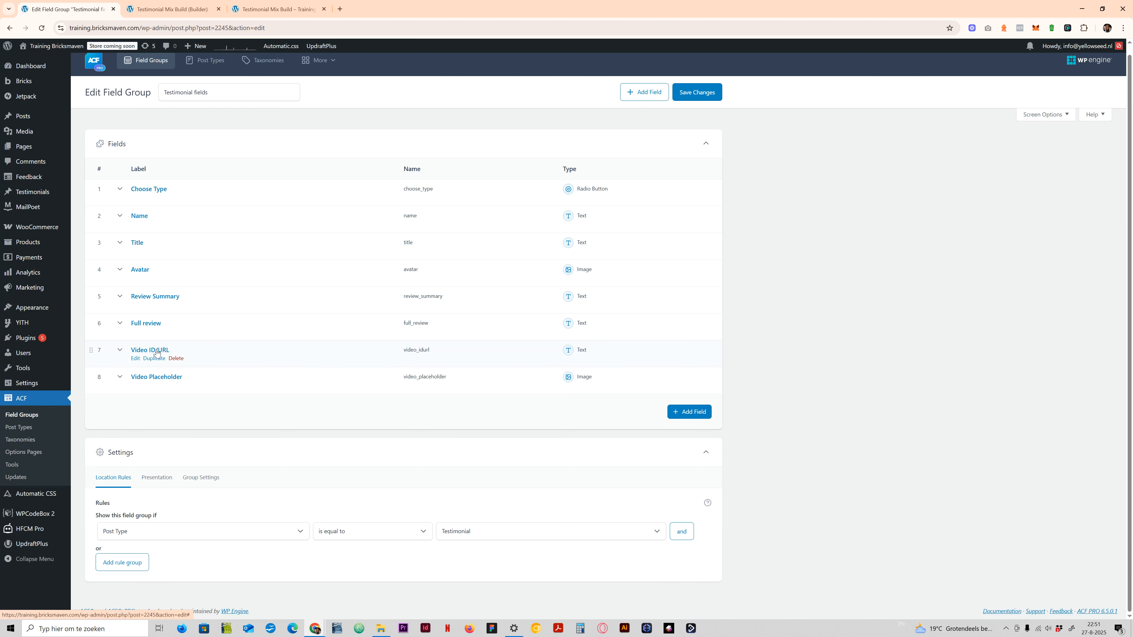
- Check the Video Placeholder field's conditional logic, collapse the field, and save the Testimonial fields group
click(156, 377)
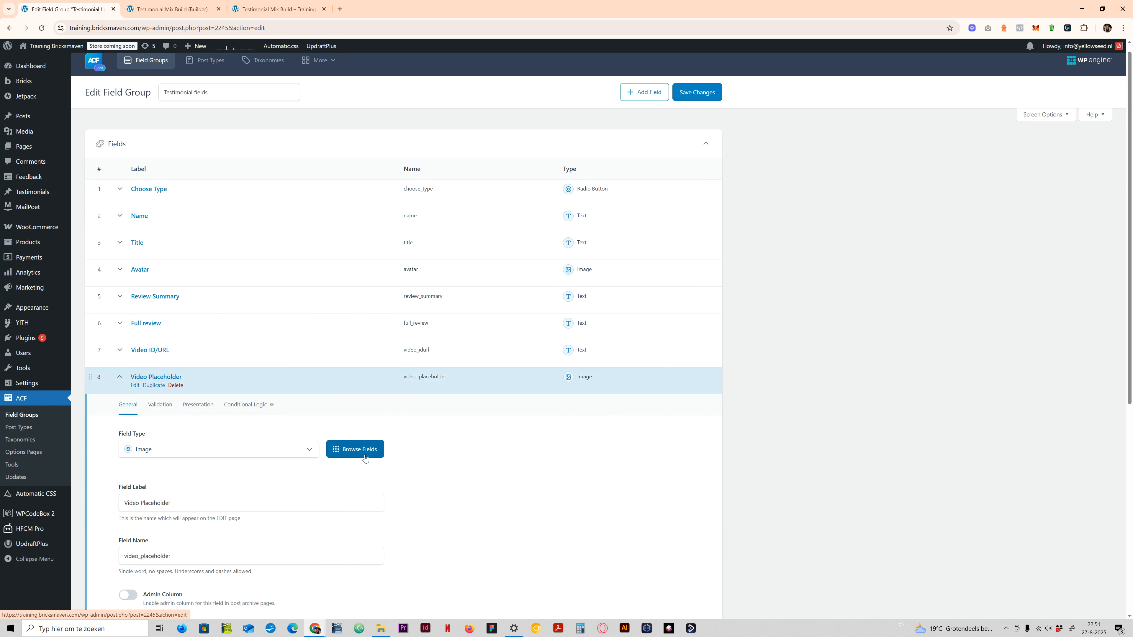
click(246, 405)
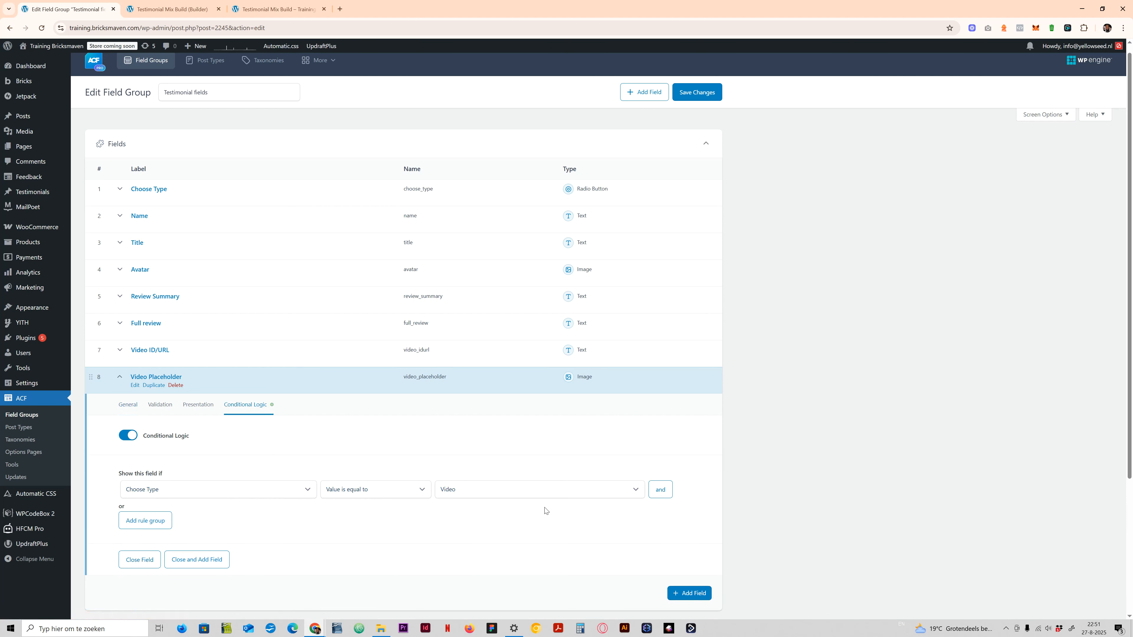
click(170, 378)
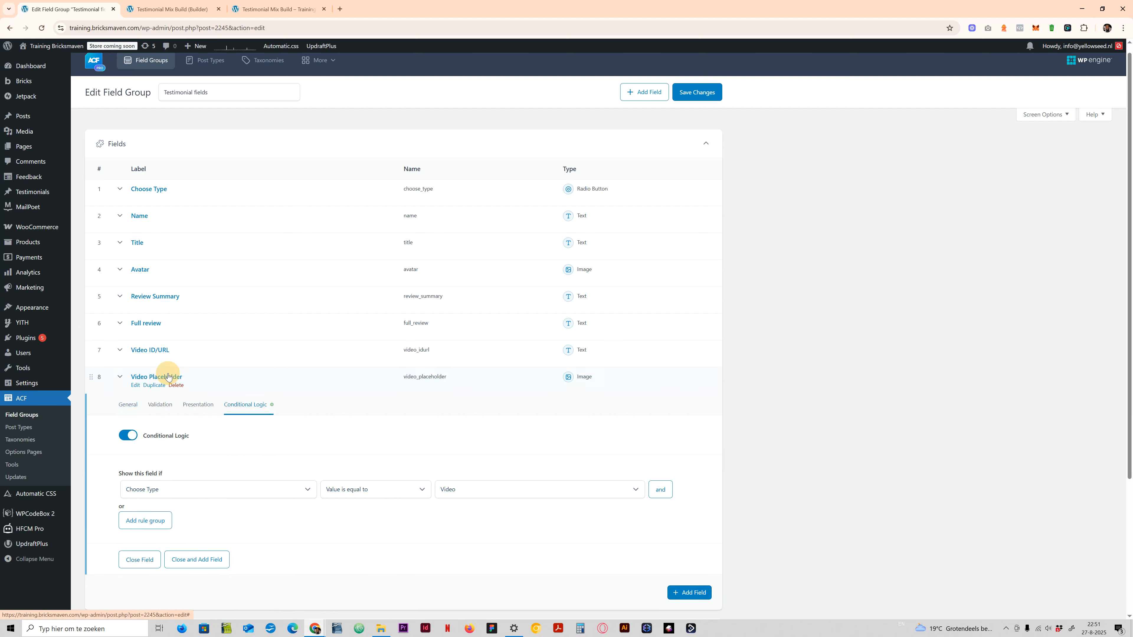
click(690, 96)
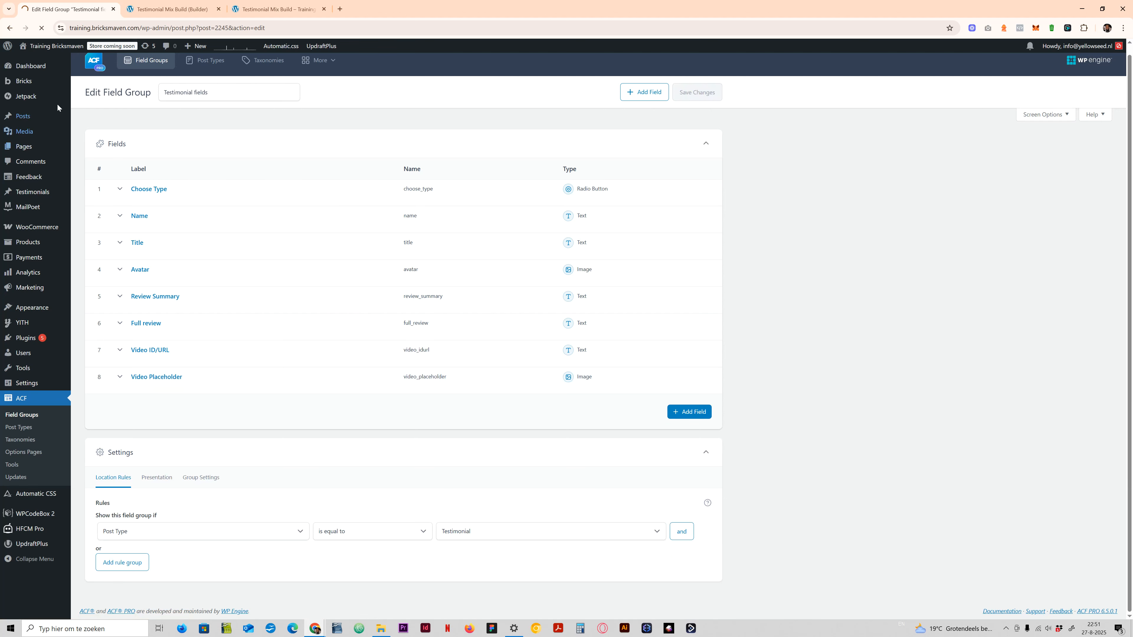
mouse_move(66, 87)
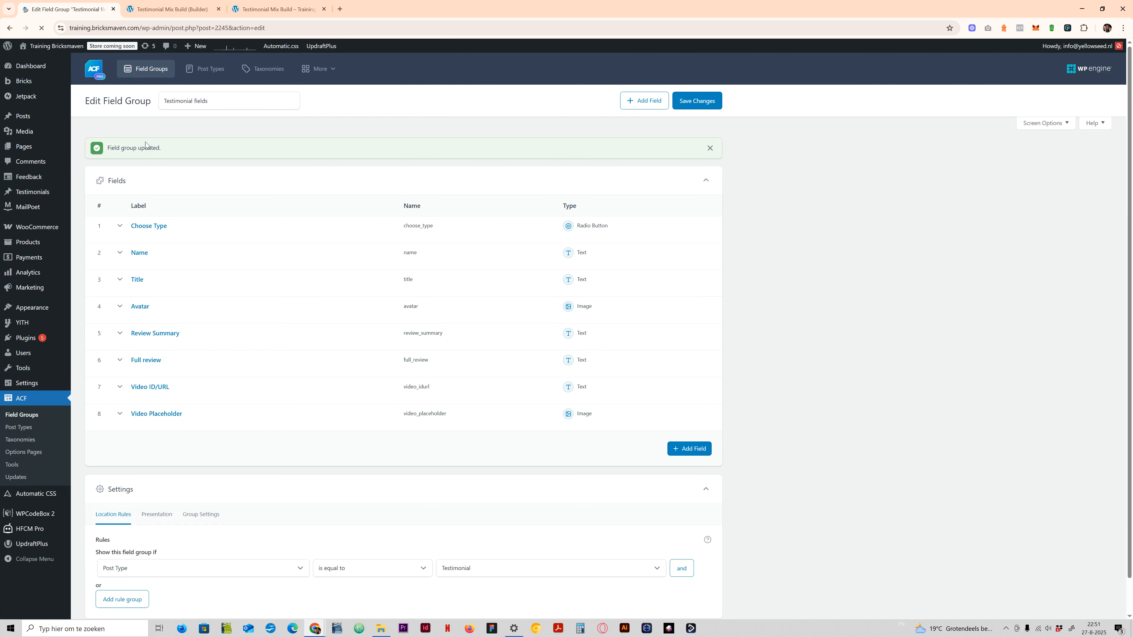
- Check the Avatar field's conditional logic and collapse the field
click(135, 305)
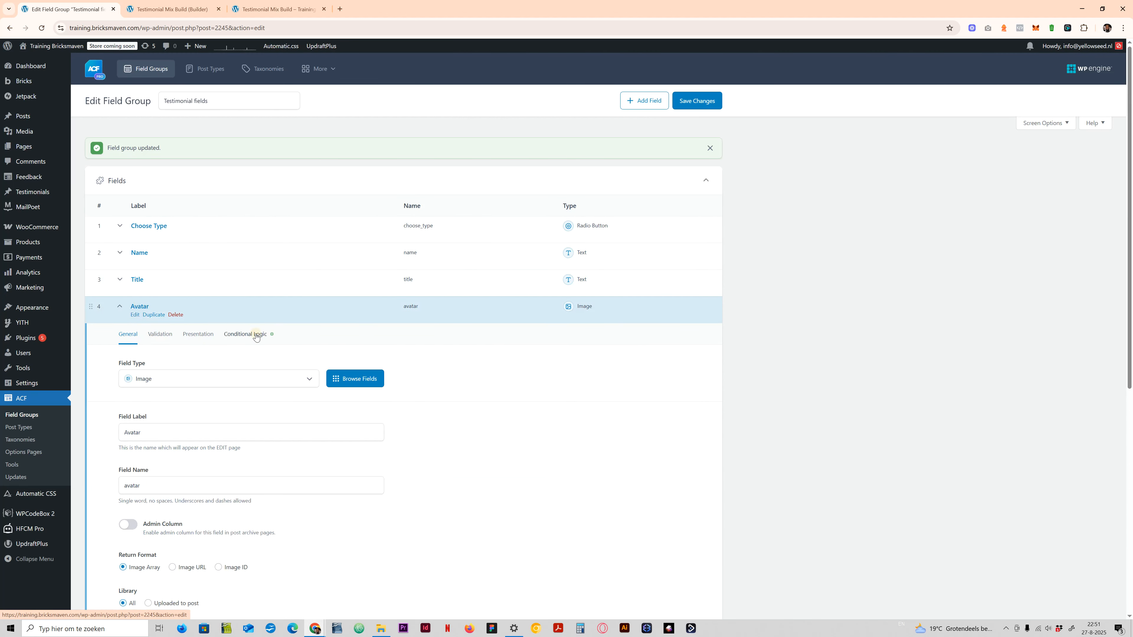
click(246, 334)
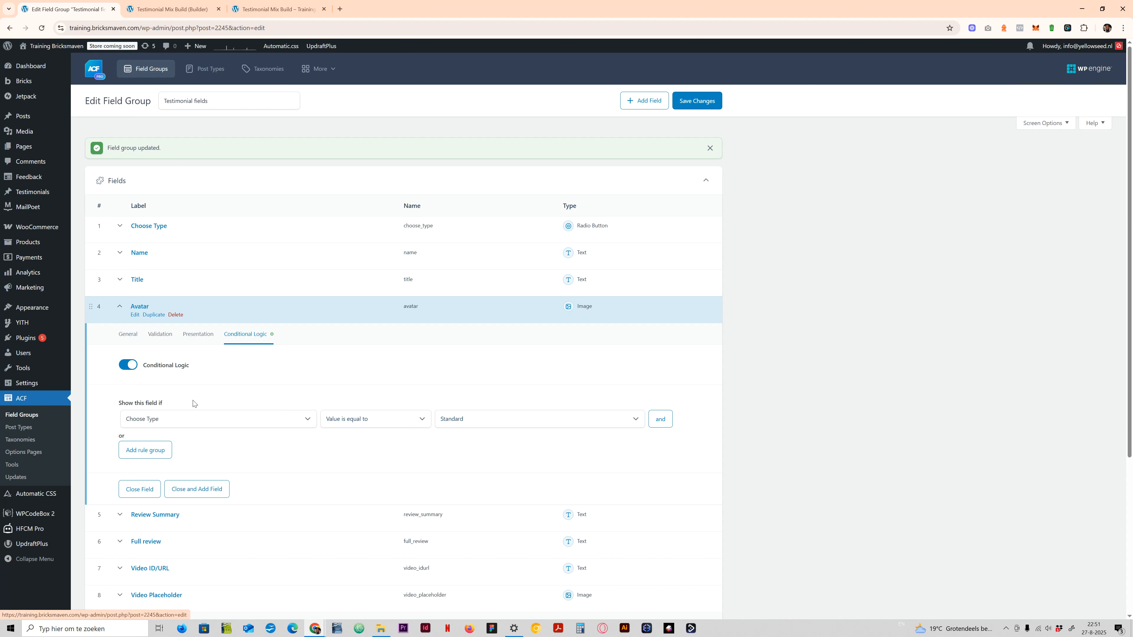
click(126, 309)
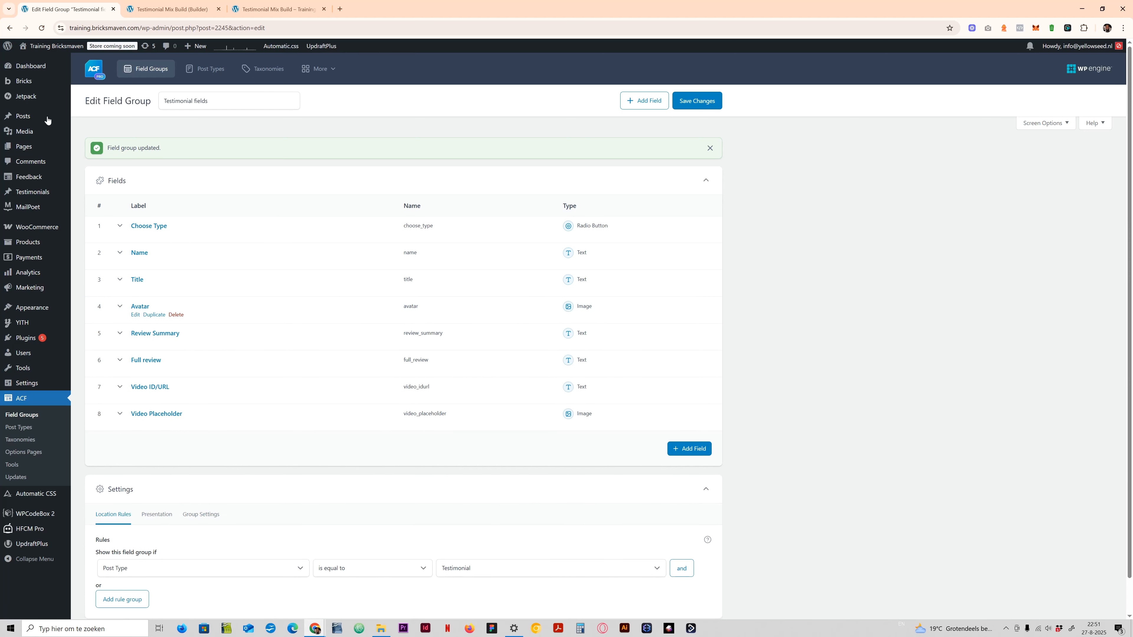
- View the Testimonials list, and find the Admin Columns for ACF Fields, Advanced Custom Fields PRO and Post Types Order plugins among the installed plugins
click(31, 195)
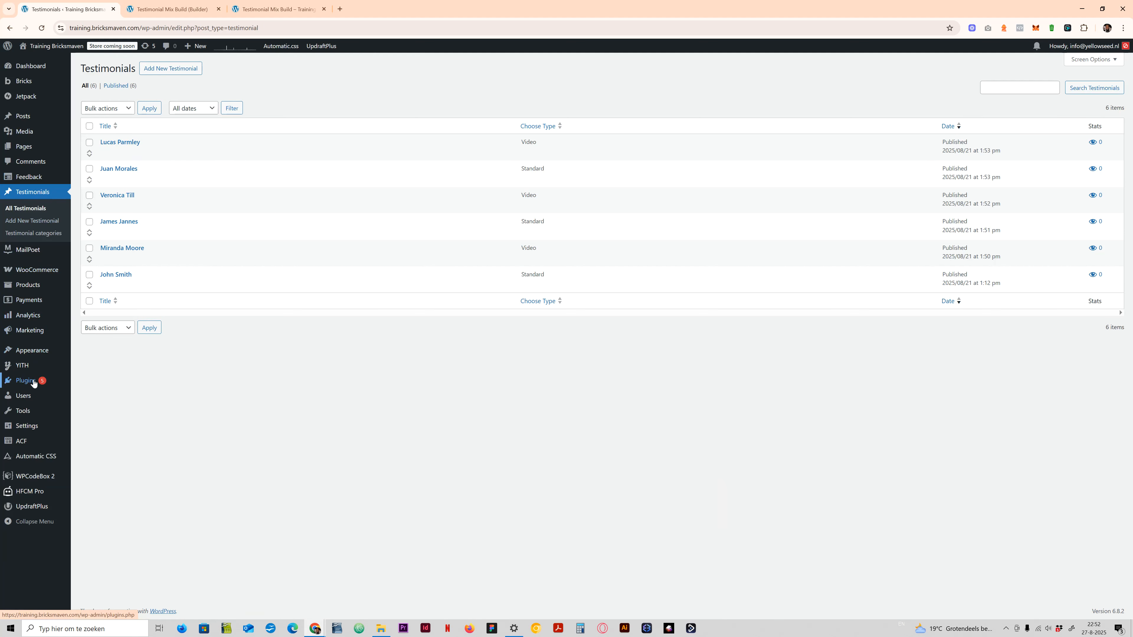
click(61, 377)
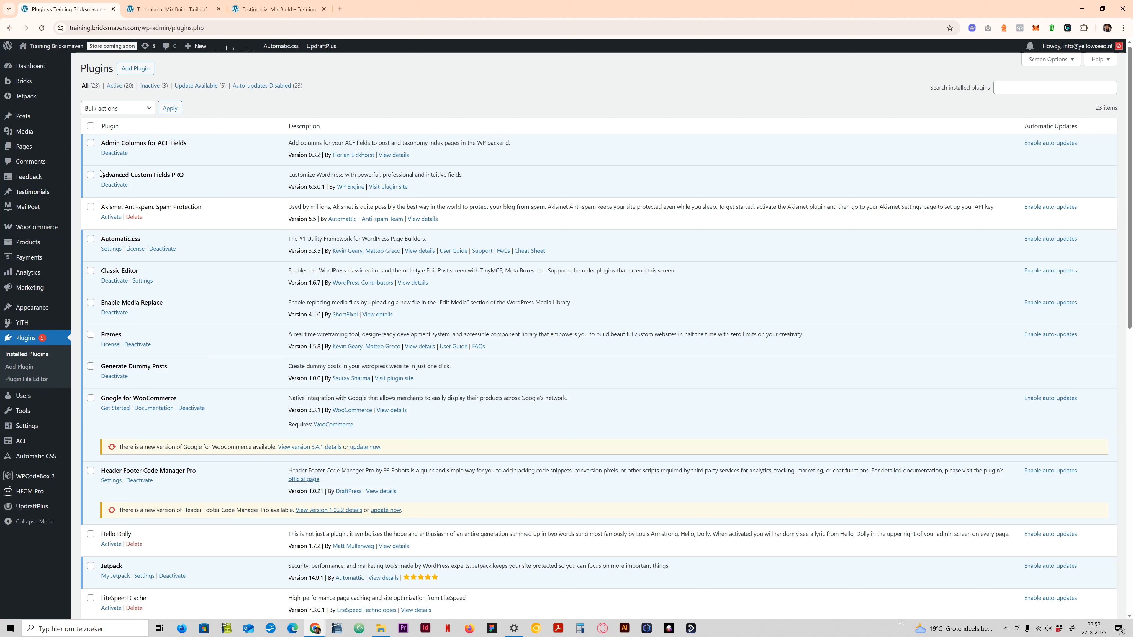
drag(100, 173, 183, 175)
click(121, 144)
drag(111, 174, 175, 175)
click(175, 175)
drag(100, 143, 190, 147)
click(190, 147)
scroll(120, 357, down, 5)
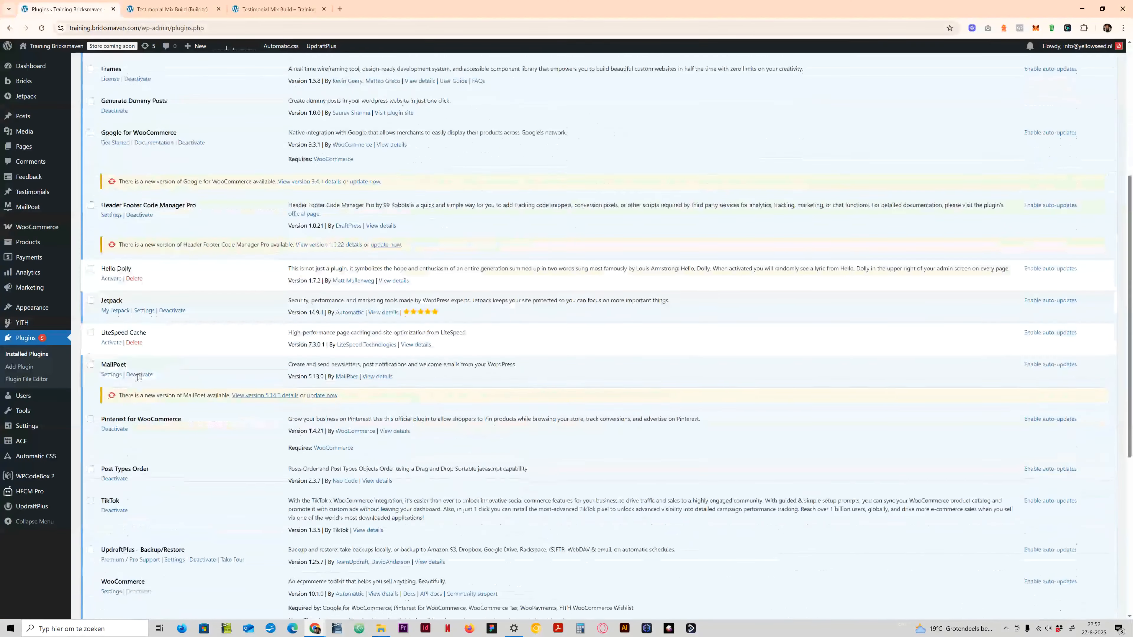
scroll(137, 377, down, 4)
drag(102, 247, 147, 245)
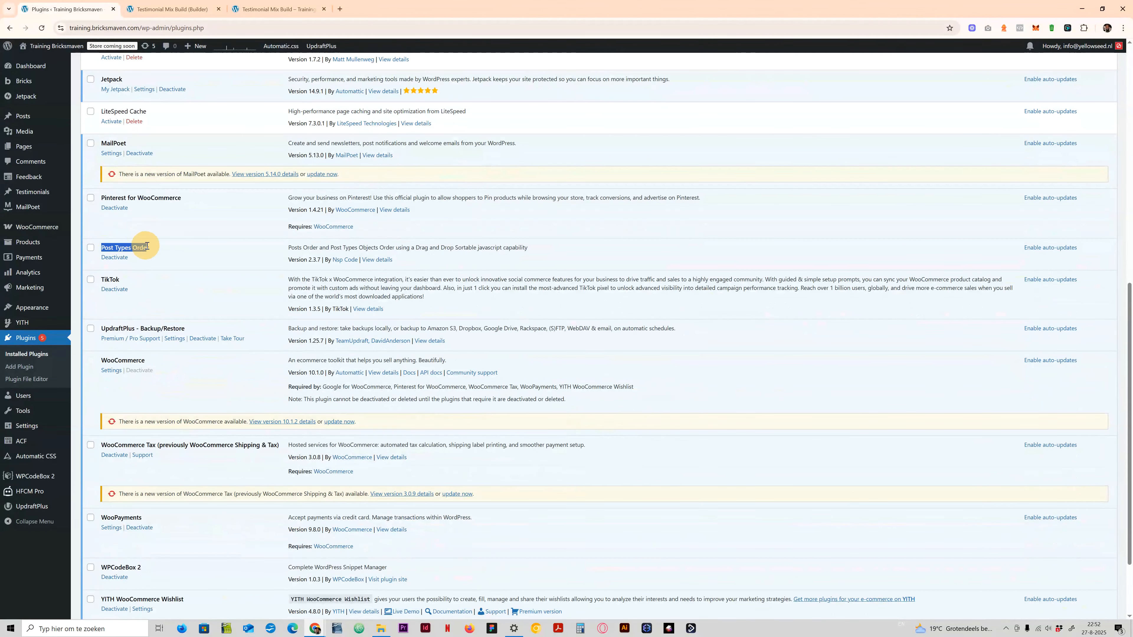
- Return to the Testimonials list and reorder the entries so Standard and Video types alternate, starting with a Standard one
click(13, 31)
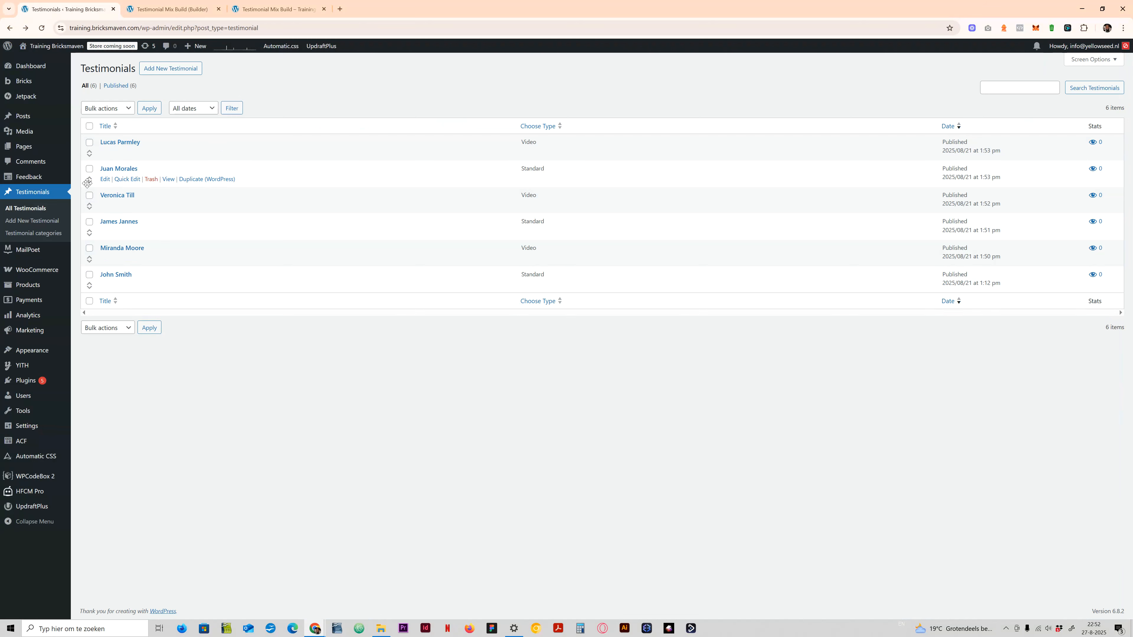
drag(88, 181, 89, 144)
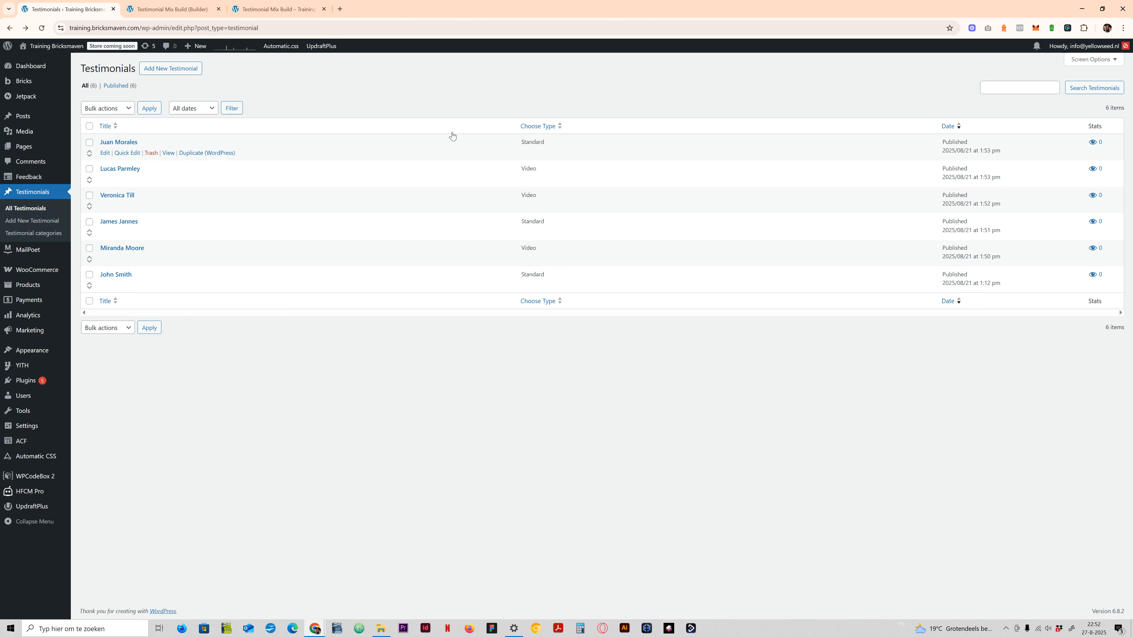
drag(519, 141, 546, 170)
click(555, 141)
drag(90, 225, 89, 198)
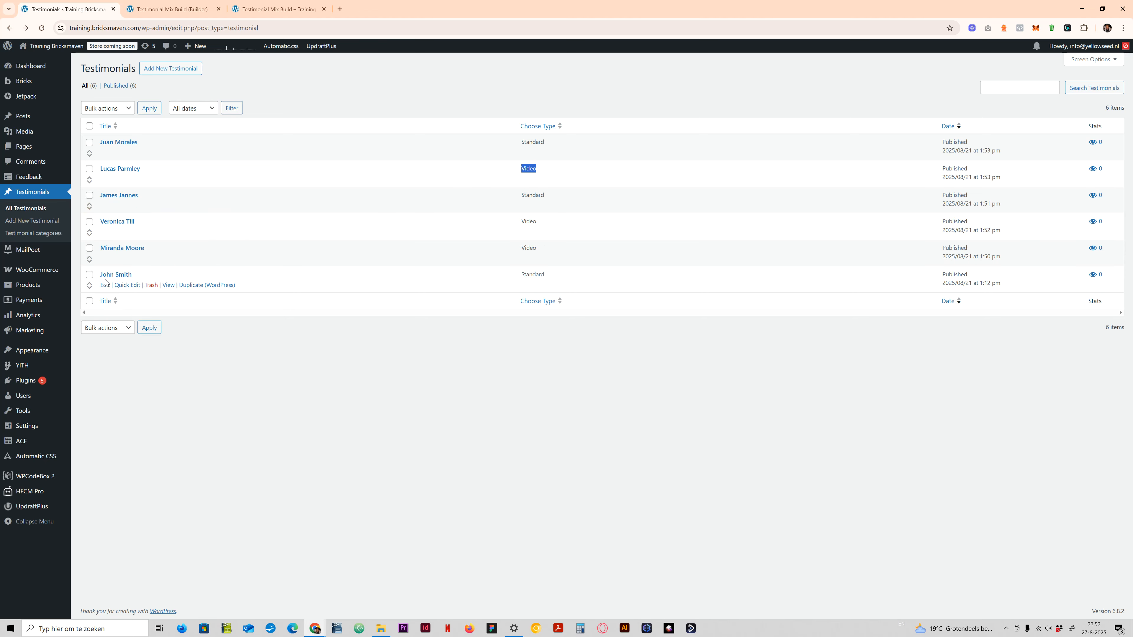
drag(91, 285, 240, 248)
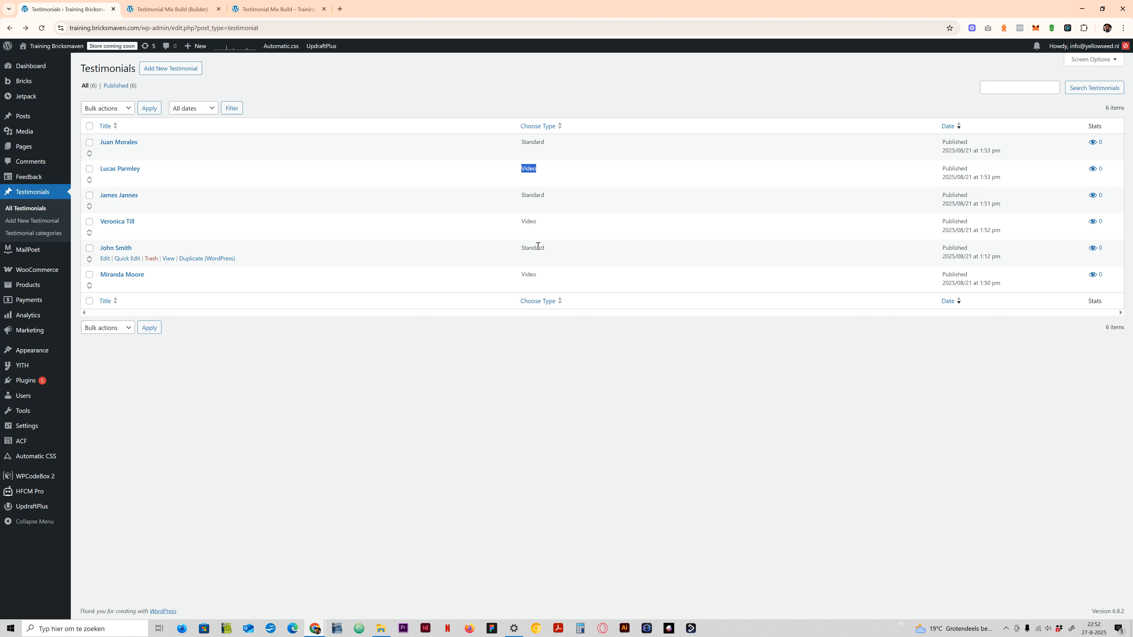
drag(520, 273, 542, 272)
click(473, 263)
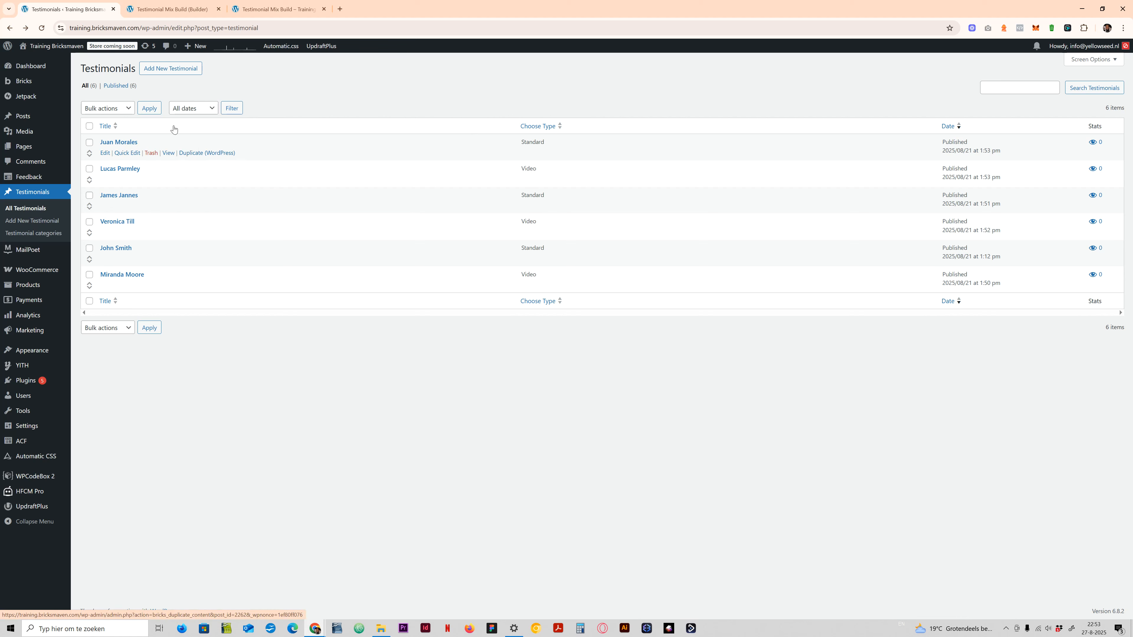
- Start a new testimonial and enter the person's full name as its title
click(170, 71)
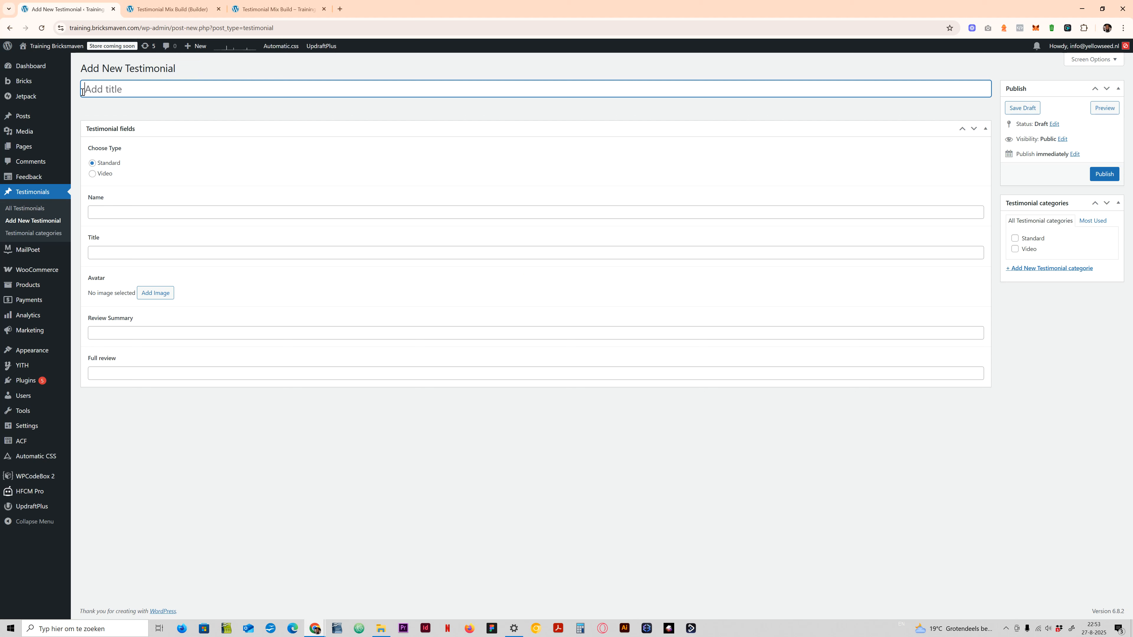
click(99, 90)
text(Moor)
key(BackSpace)
key(BackSpace)
text(Smith)
- Examine which fields the new testimonial offers for the Standard and Video types, leaving Choose Type on Standard
click(98, 233)
click(106, 254)
click(95, 288)
click(104, 334)
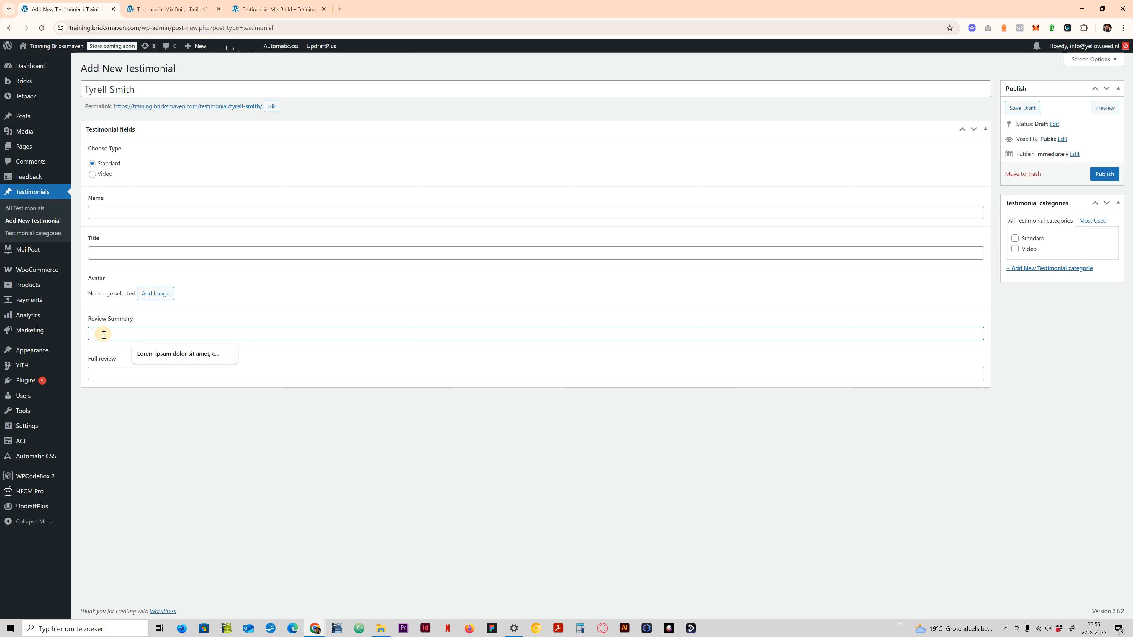
click(102, 369)
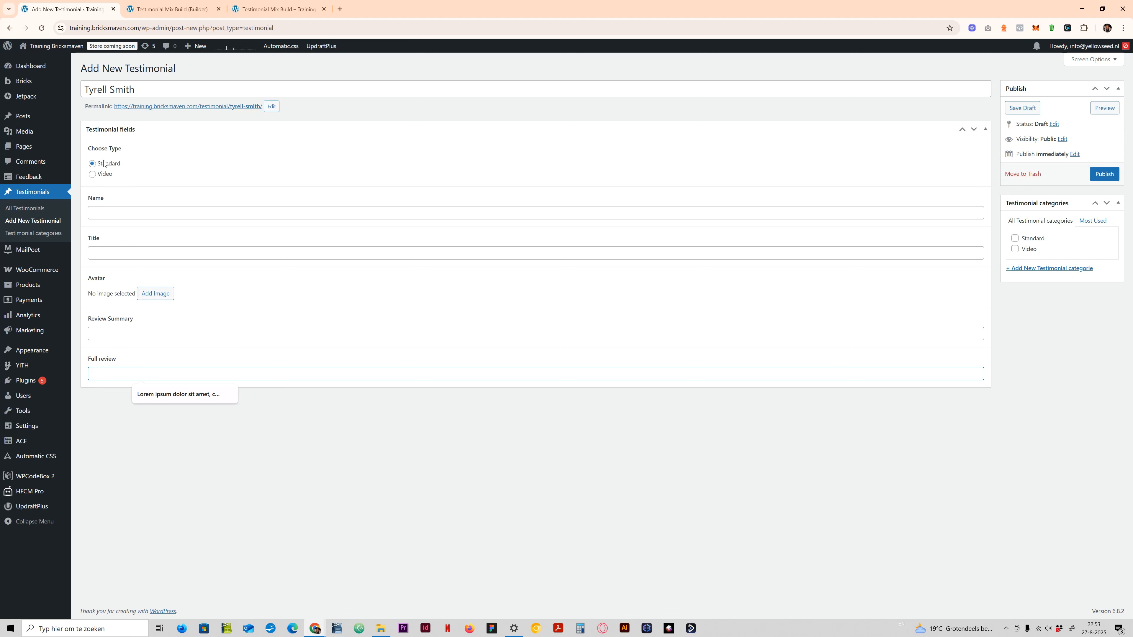
click(92, 174)
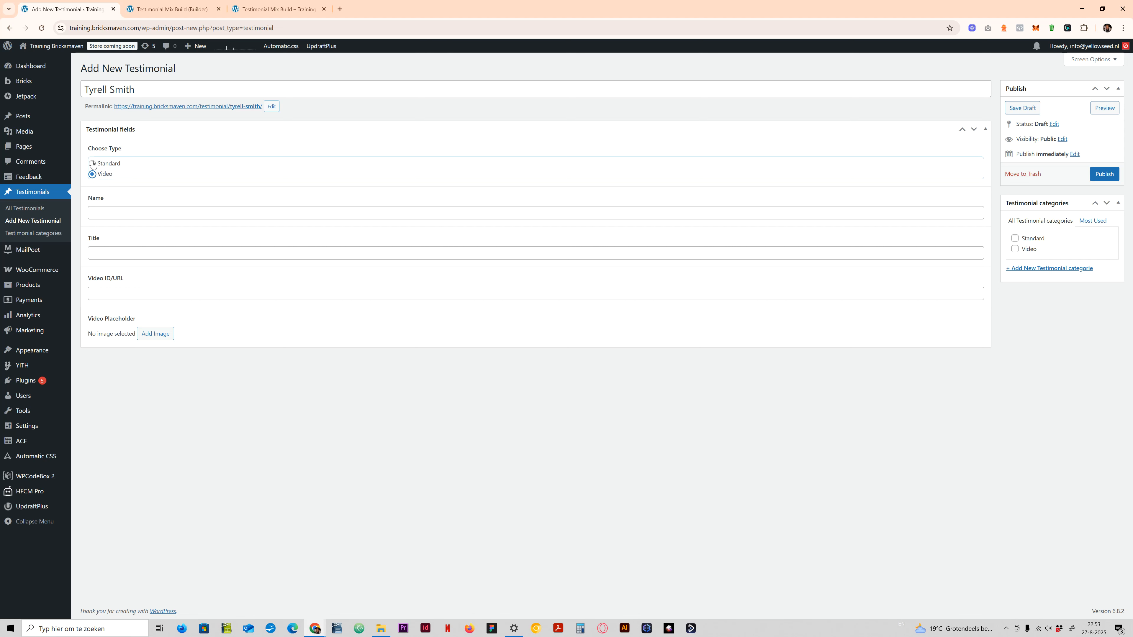
click(93, 163)
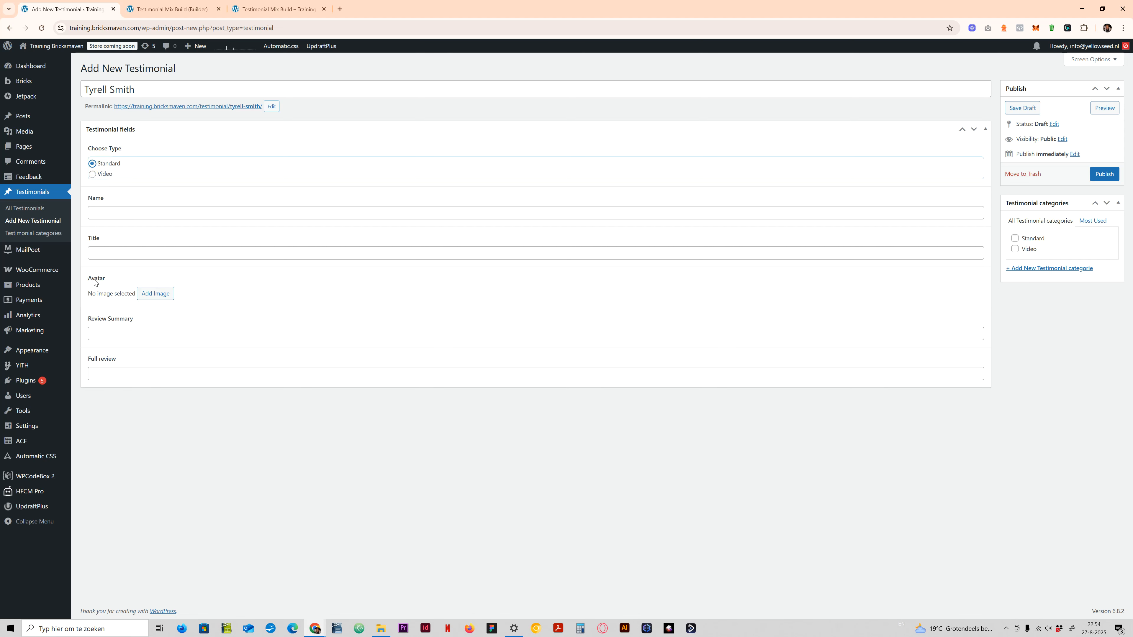
drag(89, 277, 99, 293)
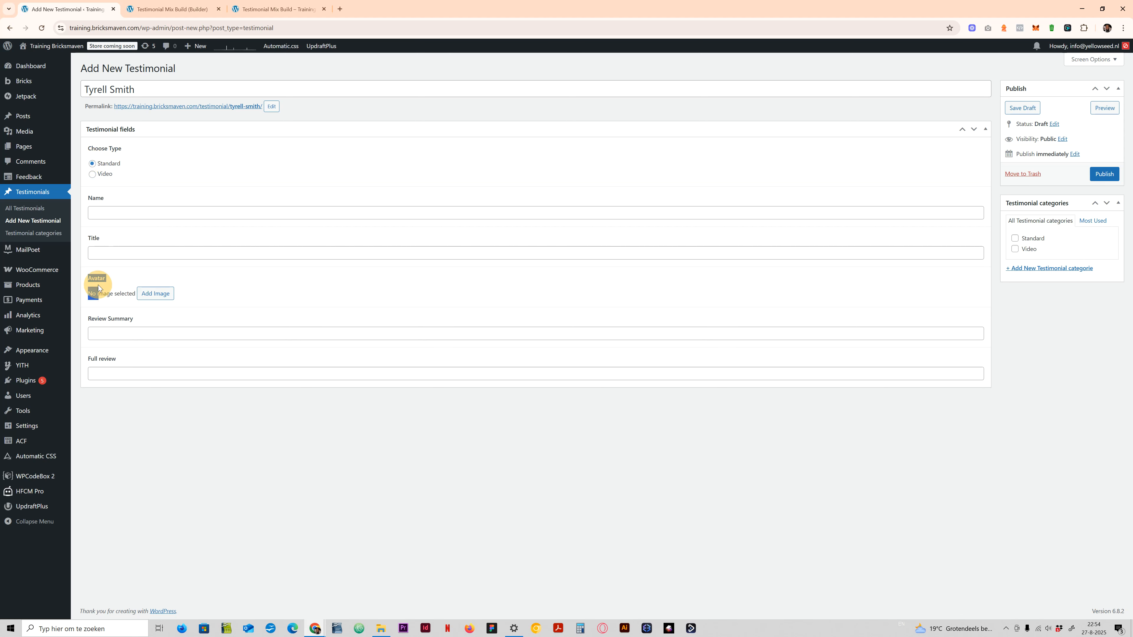
click(92, 174)
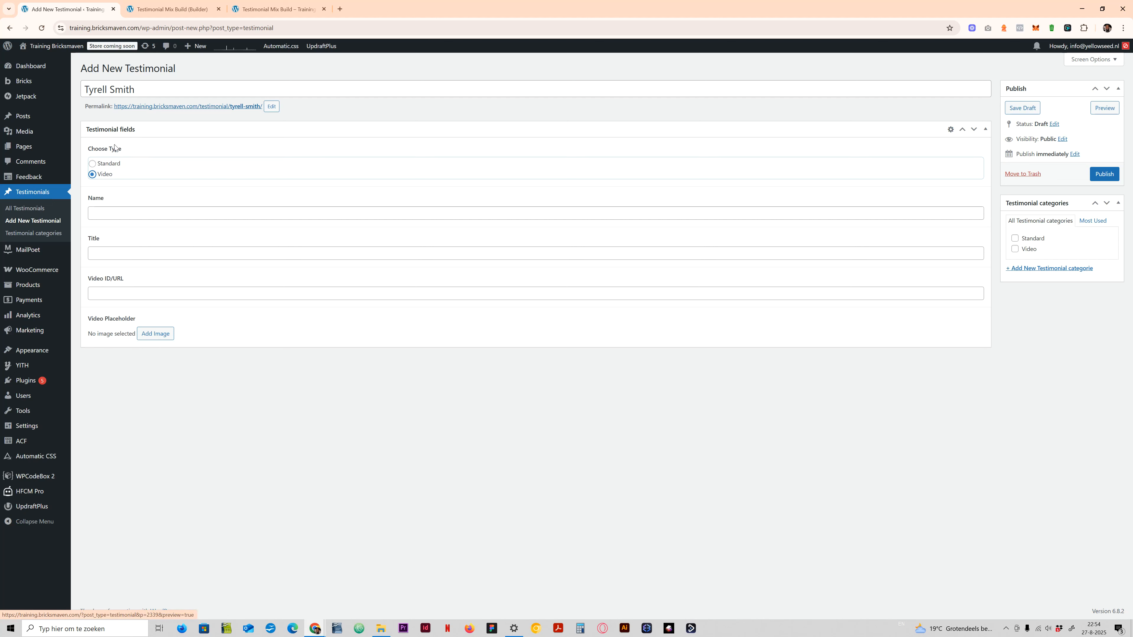
click(93, 163)
- Stay on the new testimonial, assign it to the Standard category, and publish it
click(38, 208)
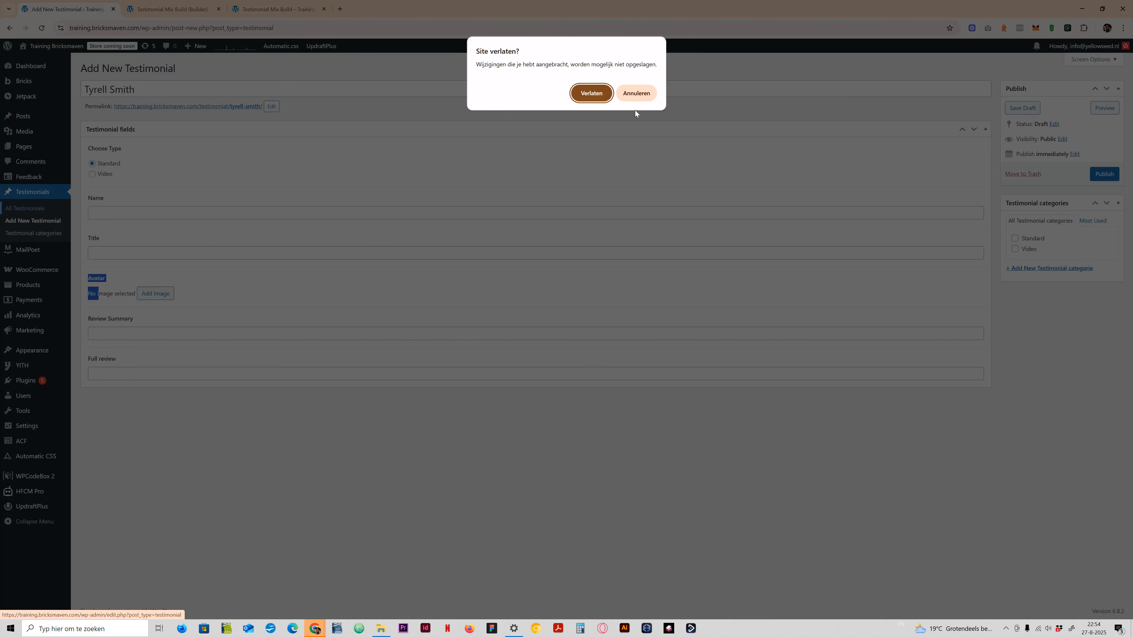
click(634, 92)
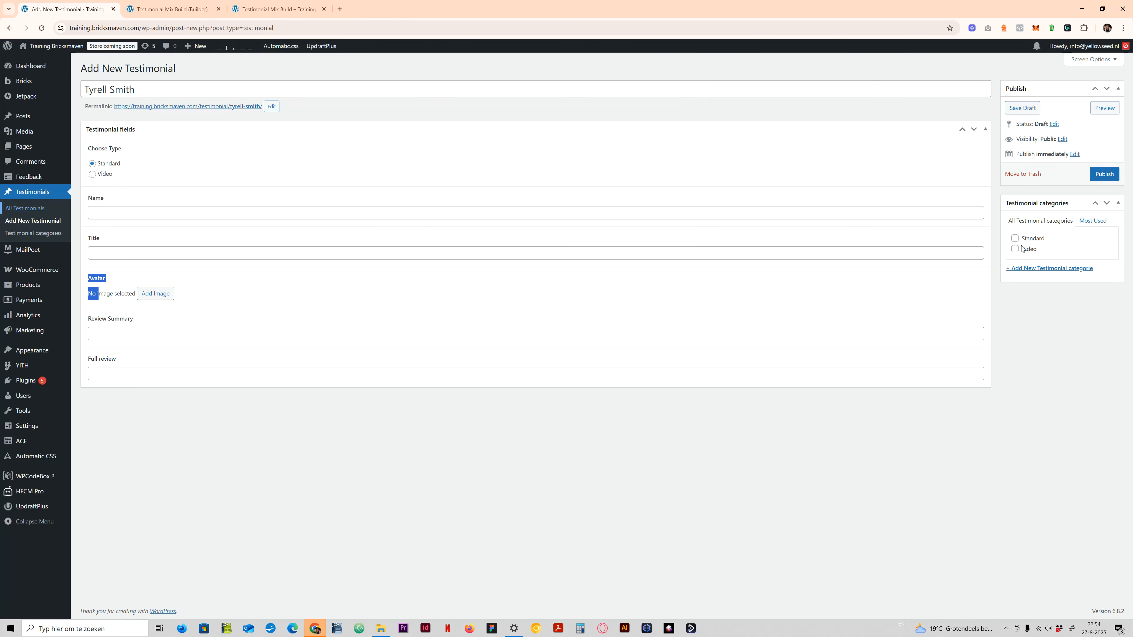
click(1015, 238)
click(1104, 175)
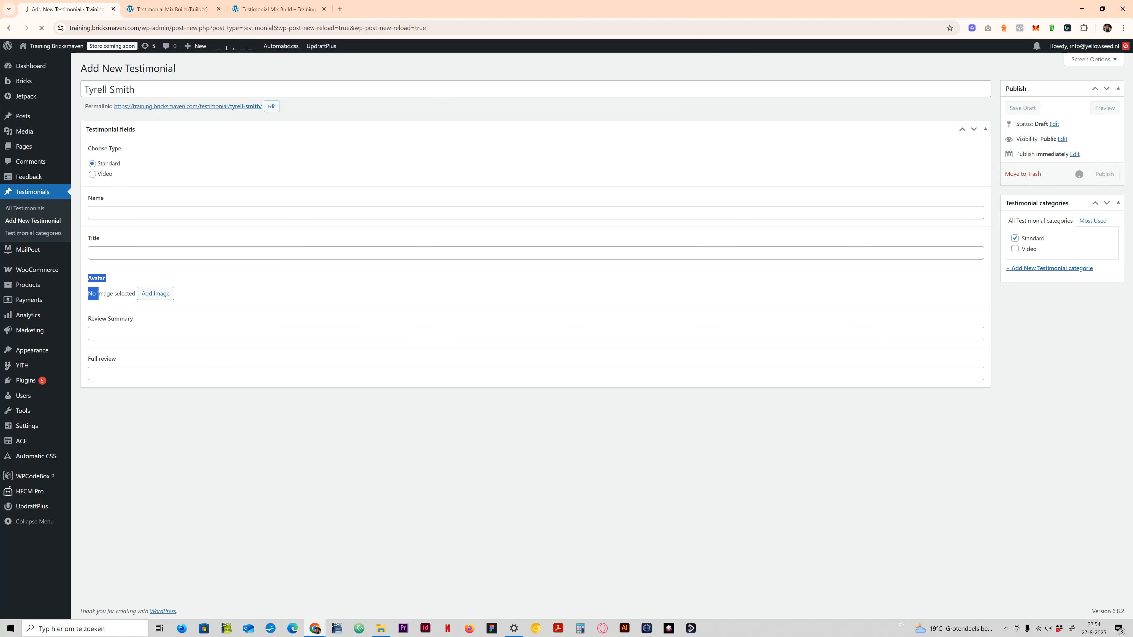
- Reopen the newly published testimonial from the list and change both its type and its category from Standard to Video
click(31, 208)
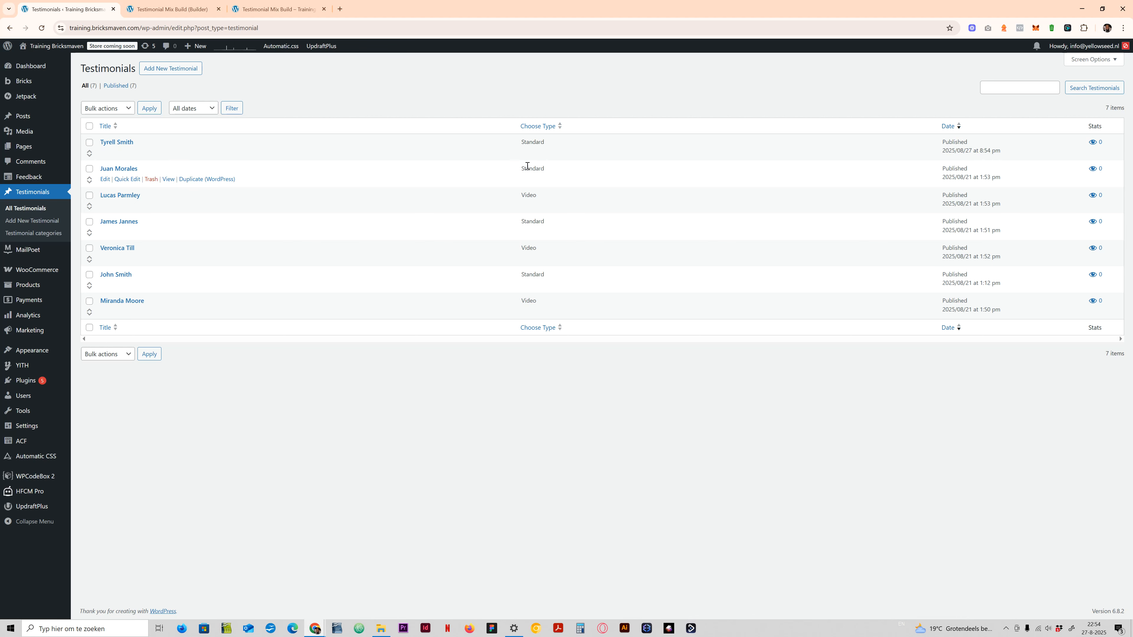
click(116, 143)
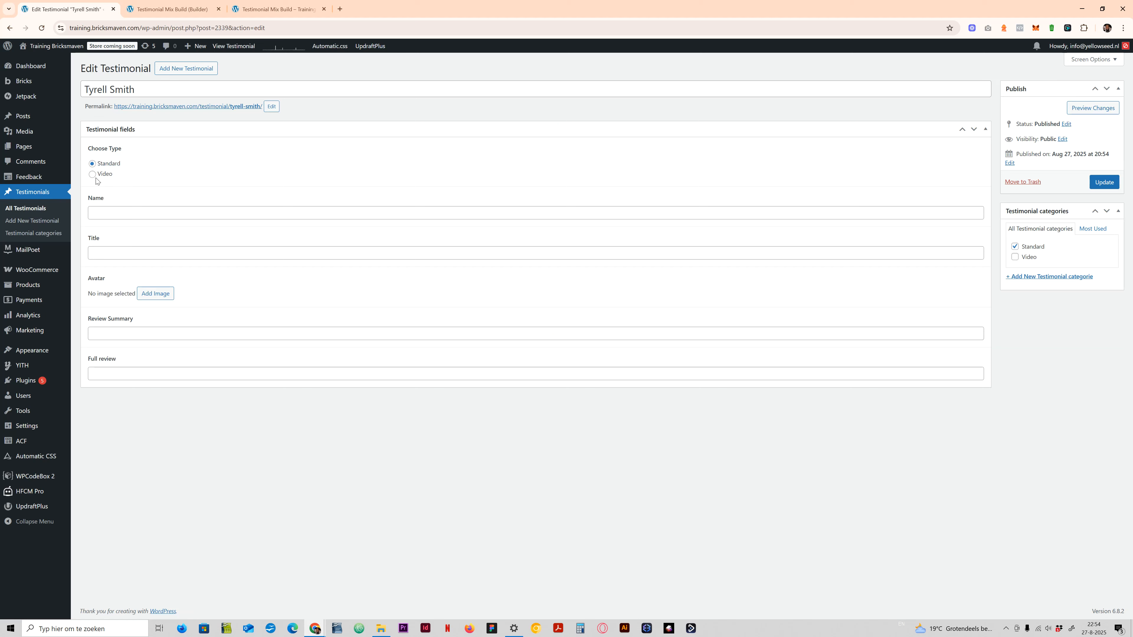
click(92, 174)
click(1015, 256)
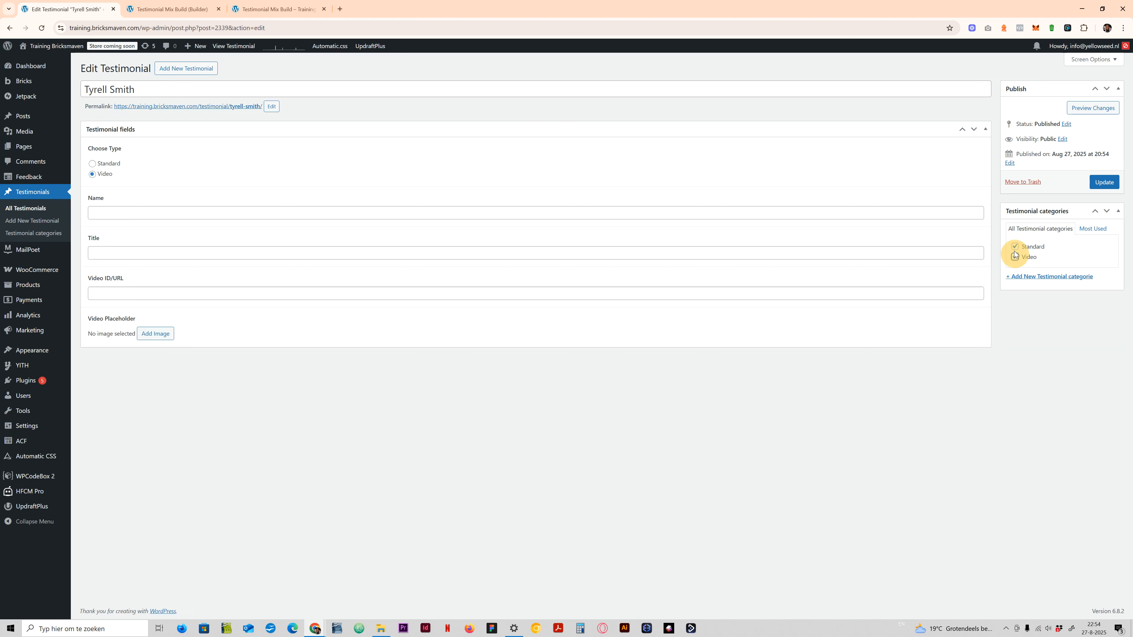
click(1014, 246)
- Copy the person's full name from the testimonial's title into the Name field and set Title to Entrepreneur
click(140, 214)
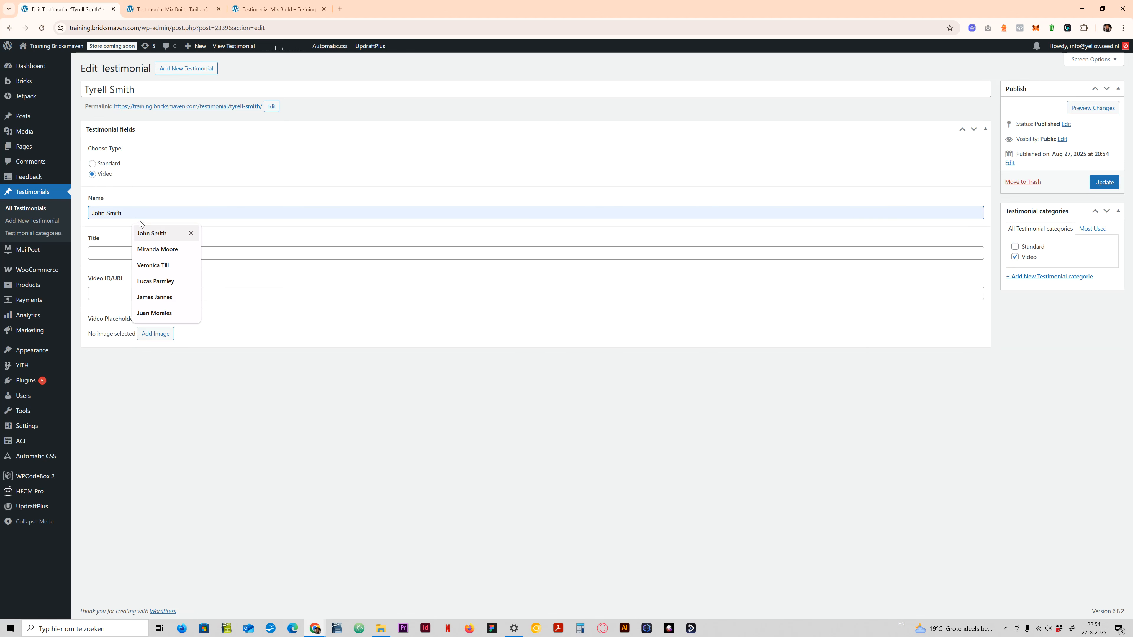
click(159, 90)
key(ctrl+a)
key(ctrl+c)
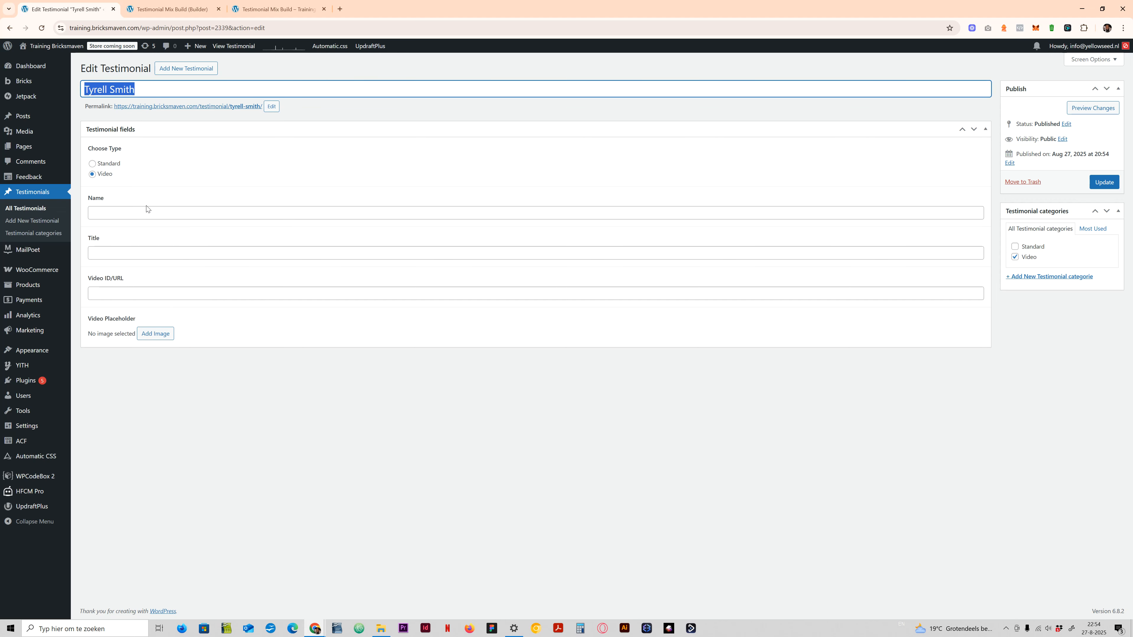
click(138, 213)
key(ctrl+v)
click(111, 256)
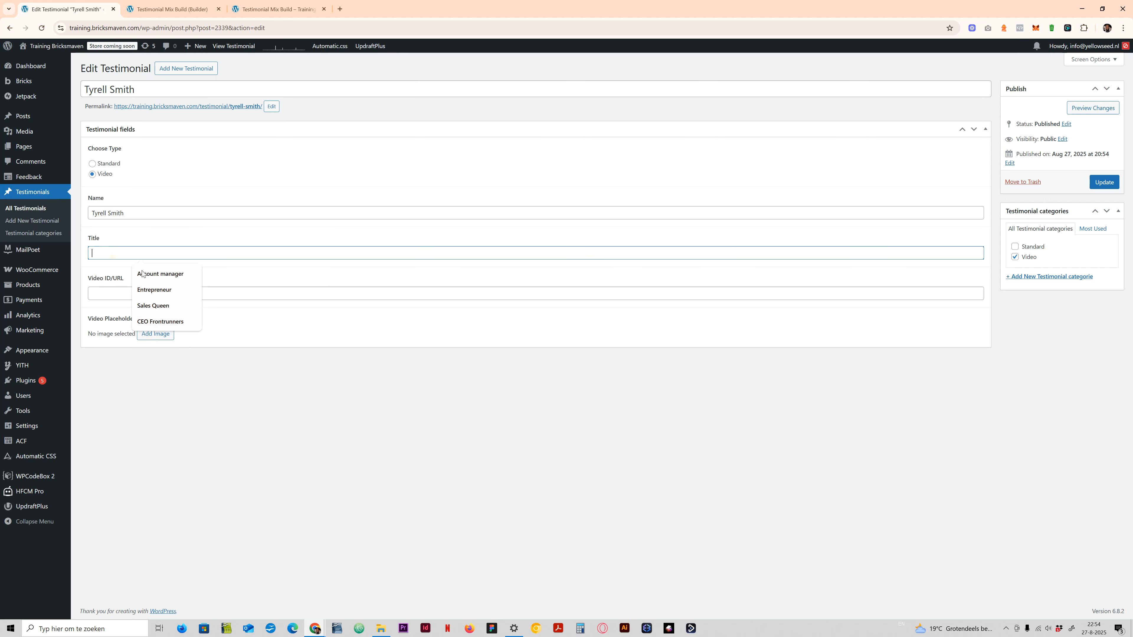
click(162, 284)
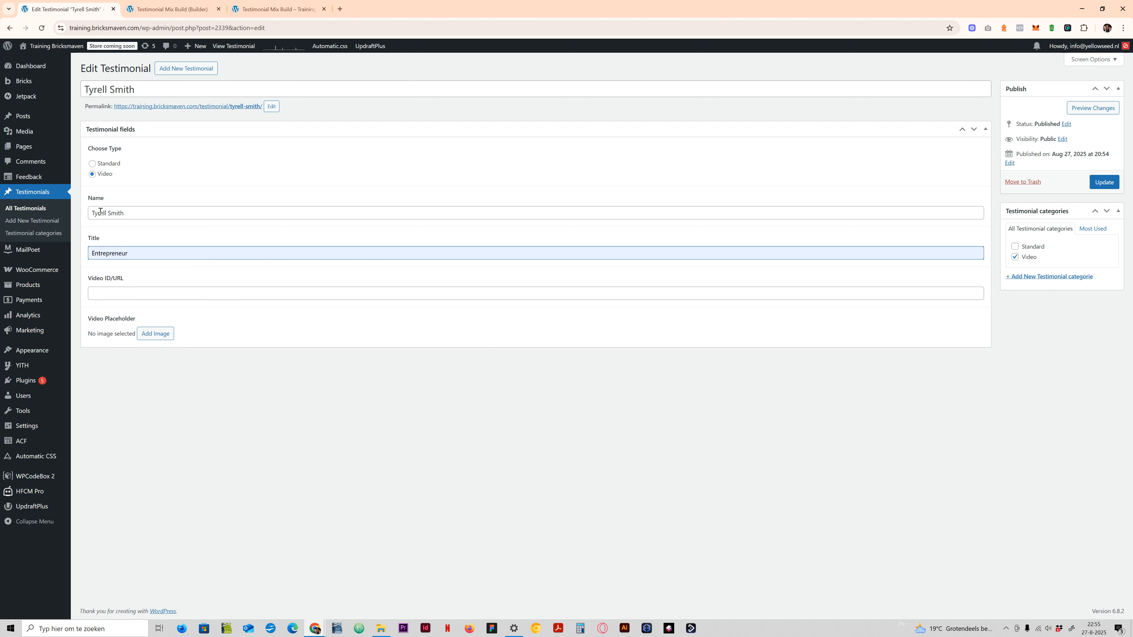
- Set the testimonial's Video ID/URL to aPOuWhx28MQ and update the post
click(101, 298)
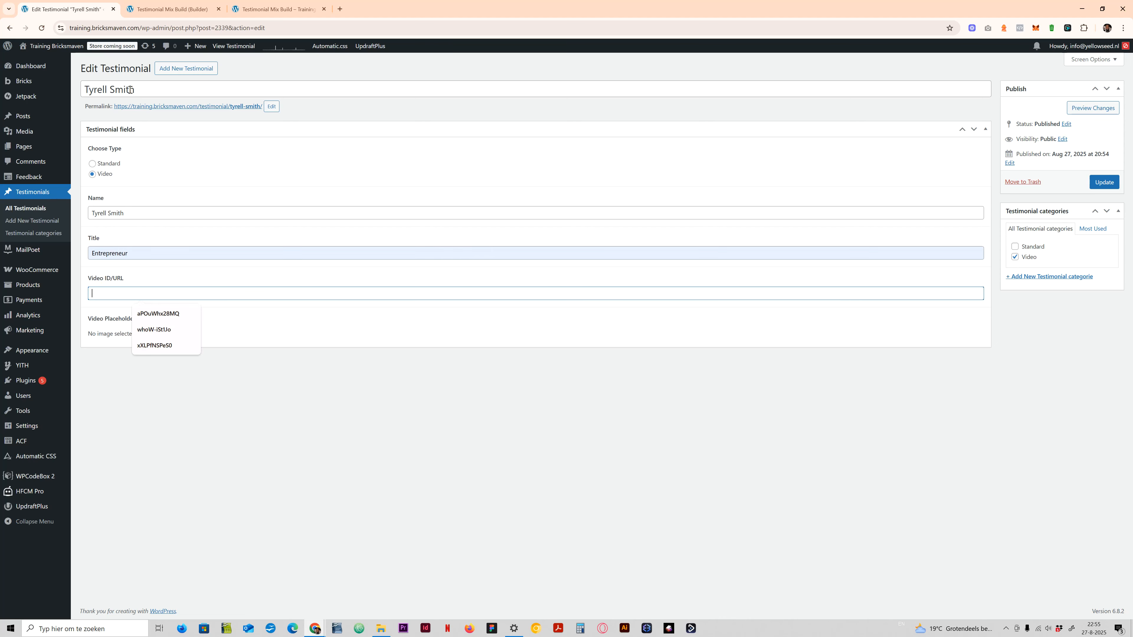
click(159, 313)
drag(94, 278, 140, 282)
click(147, 297)
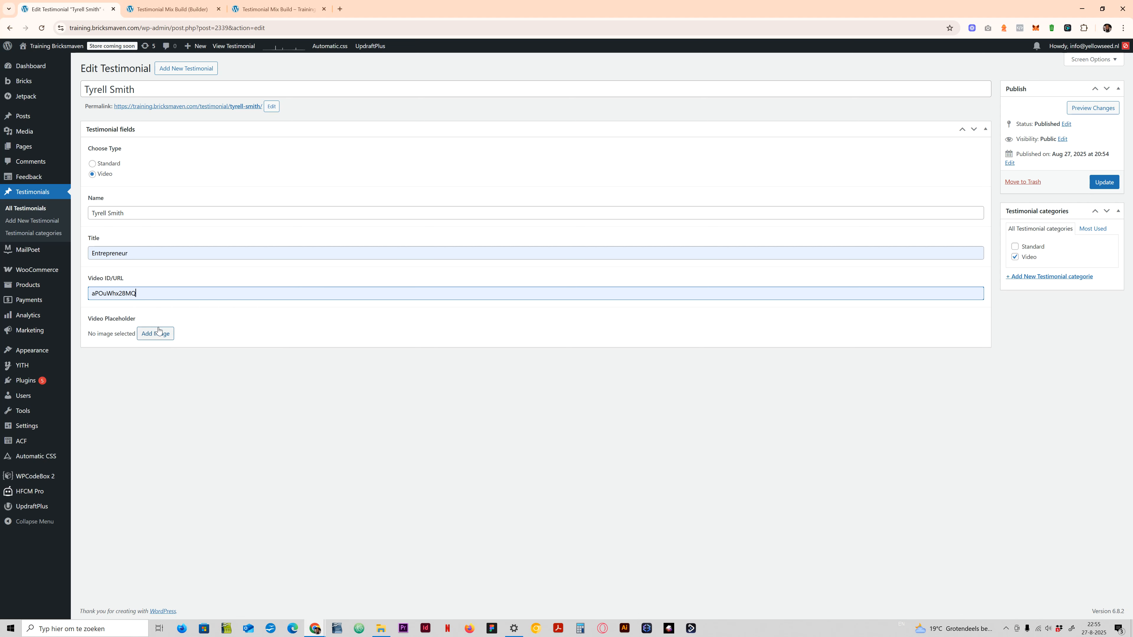
click(1102, 182)
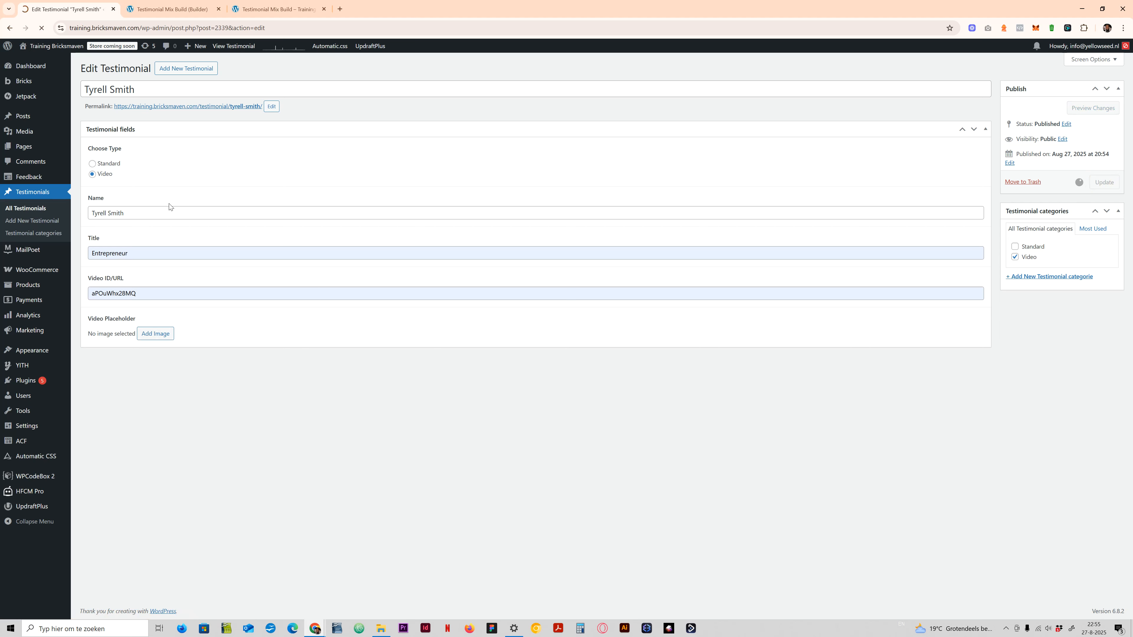
- Reload the live Testimonial Mix Build page to check the slider, and return to the page builder
click(276, 8)
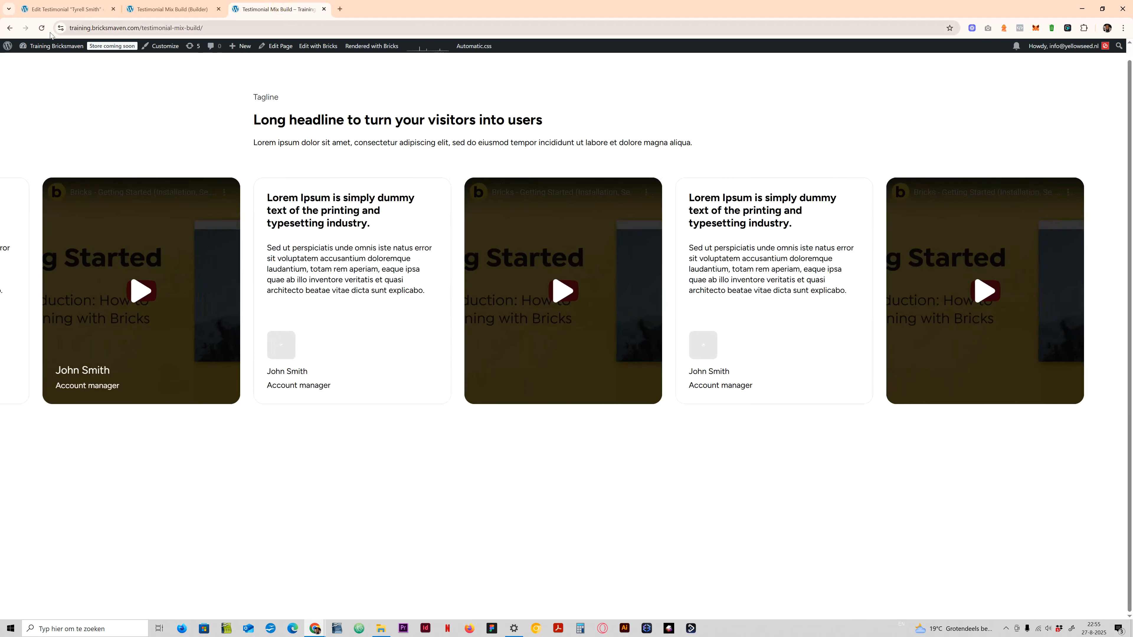
click(42, 27)
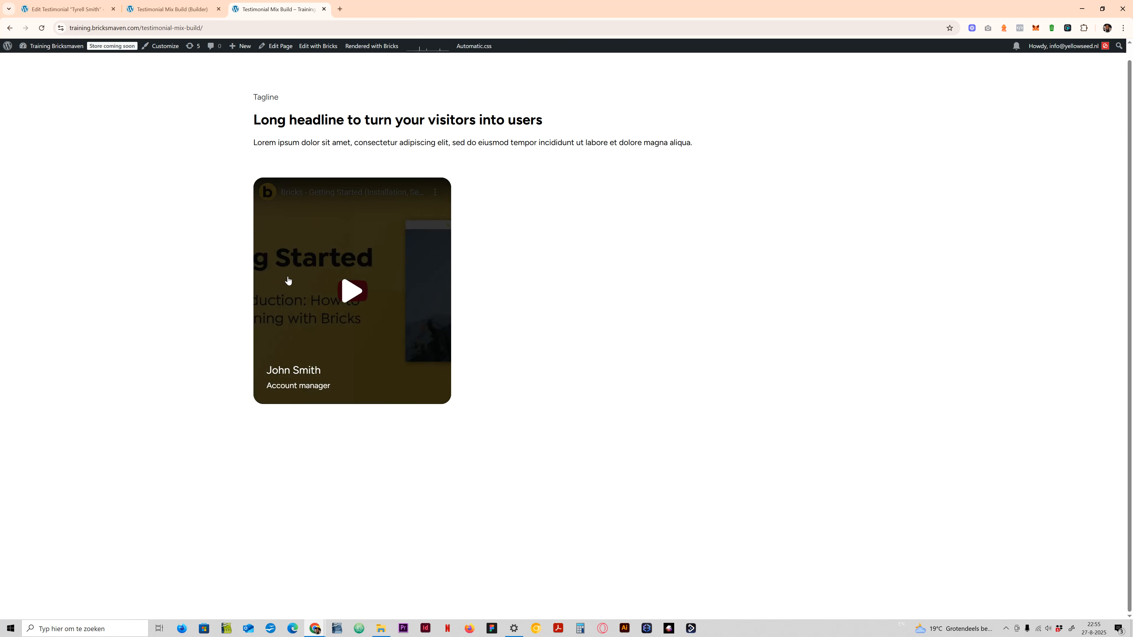
click(174, 9)
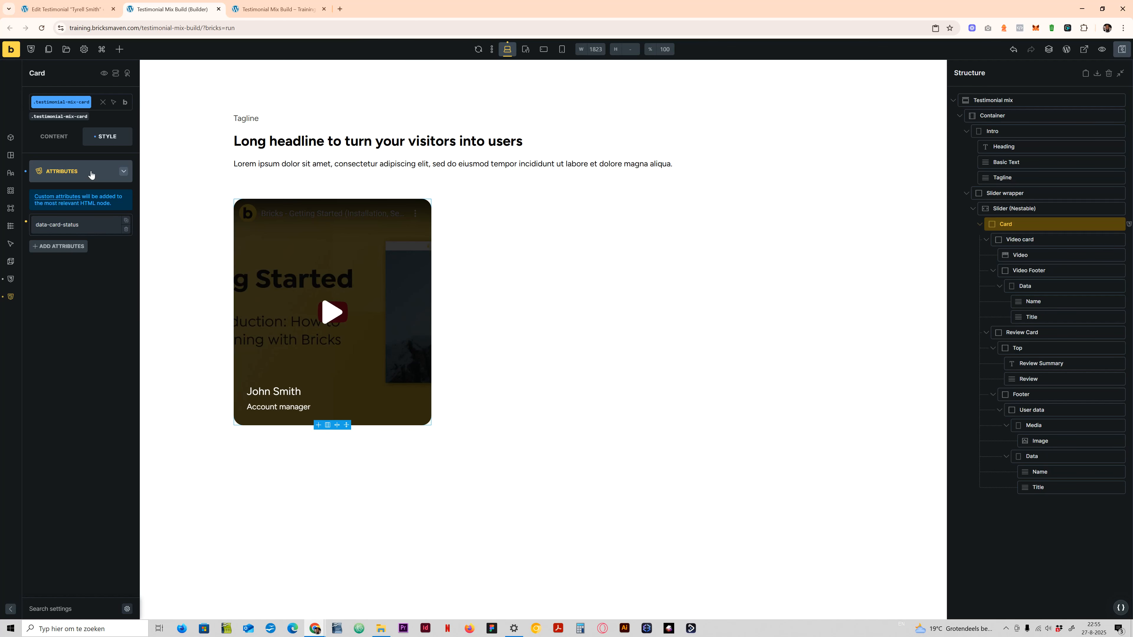
- Replace the Card's data-card-status attribute value with the ACF Choose Type dynamic tag {acf_choose_type} and save the page
click(54, 136)
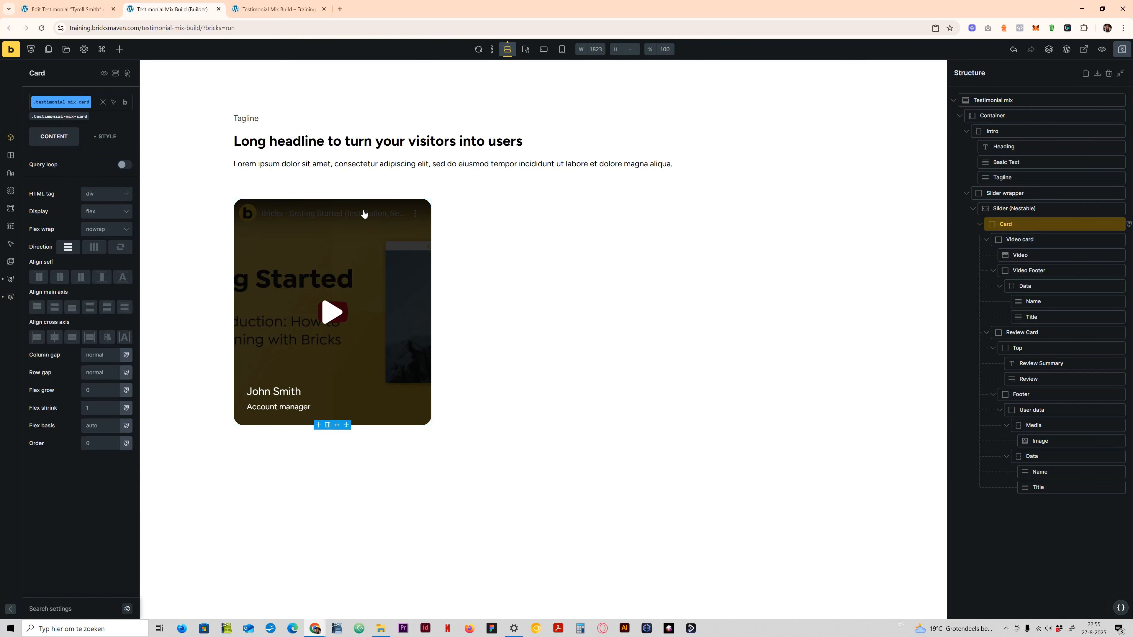
click(105, 136)
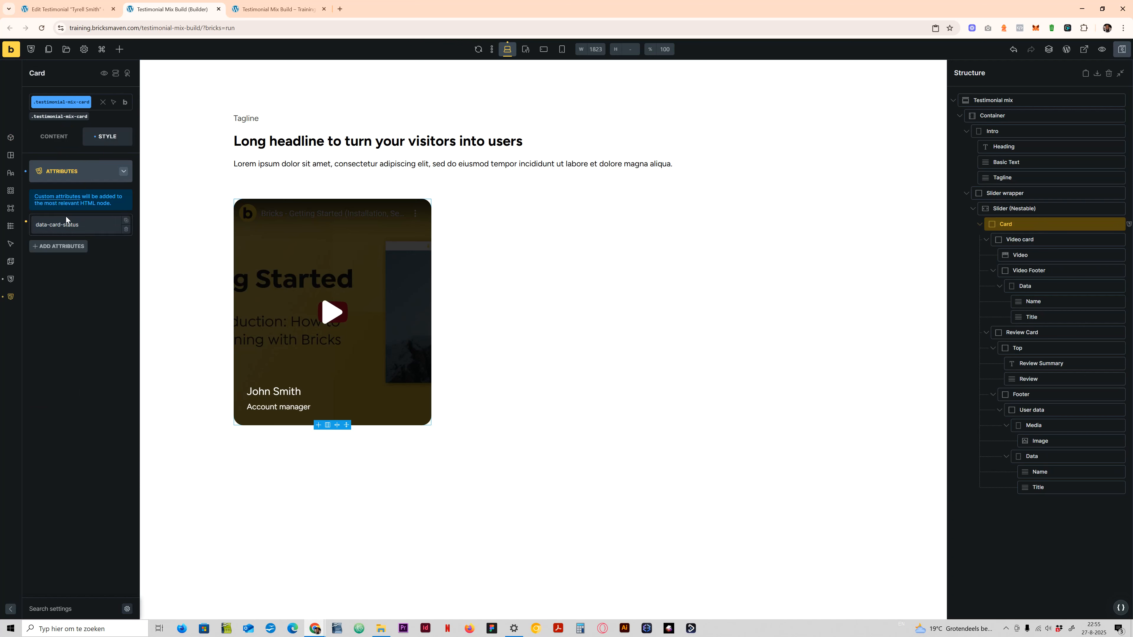
click(67, 222)
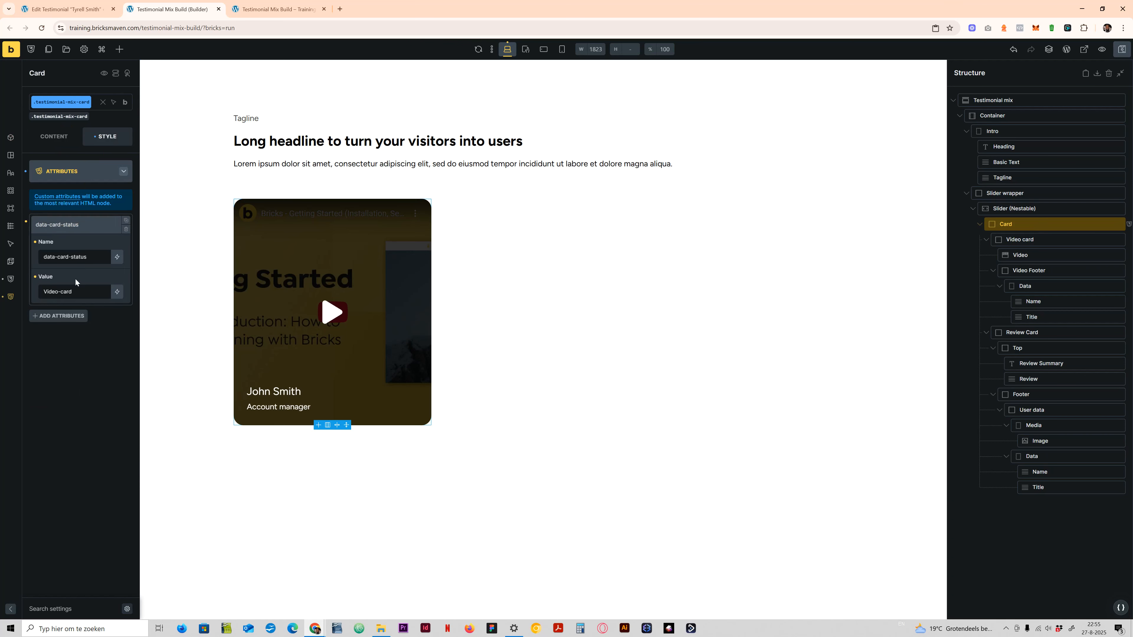
click(67, 177)
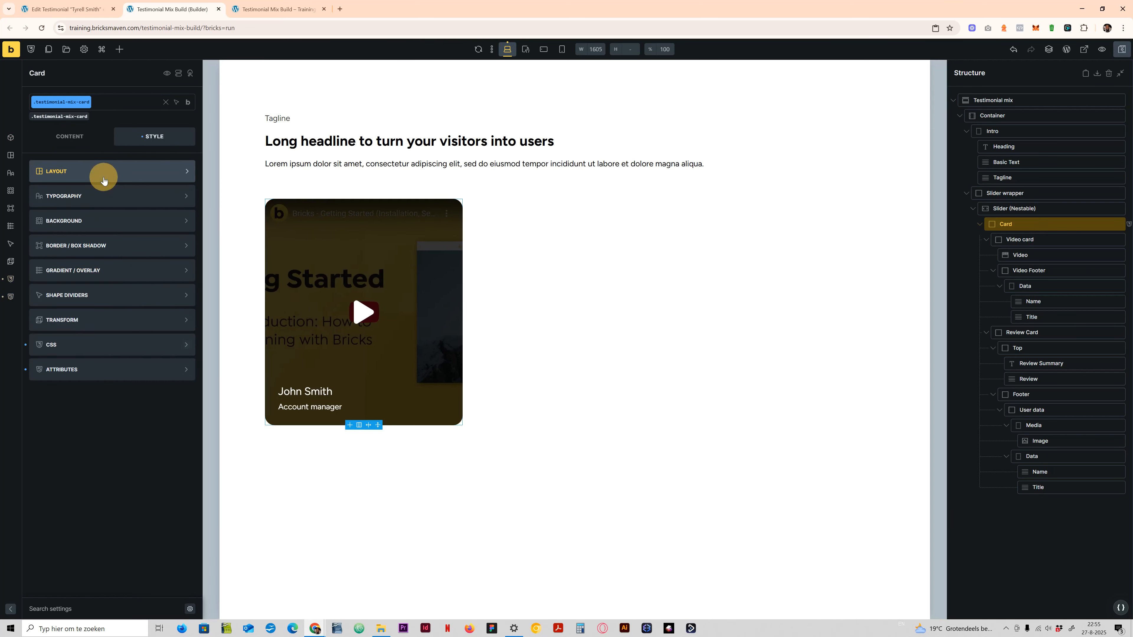
click(62, 372)
click(58, 224)
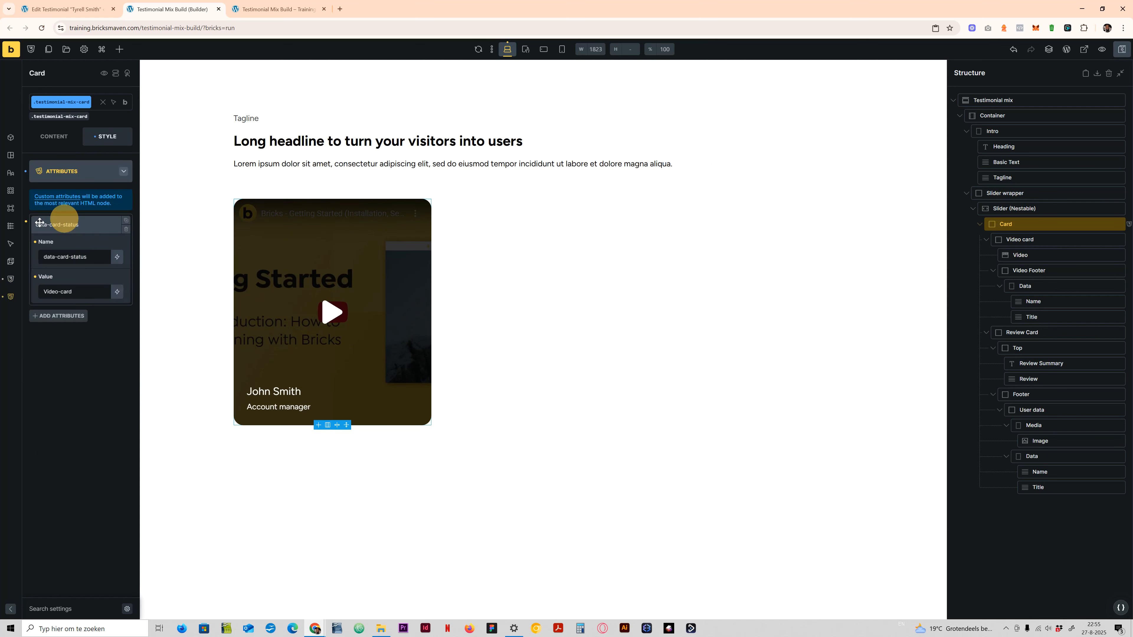
triple_click(64, 296)
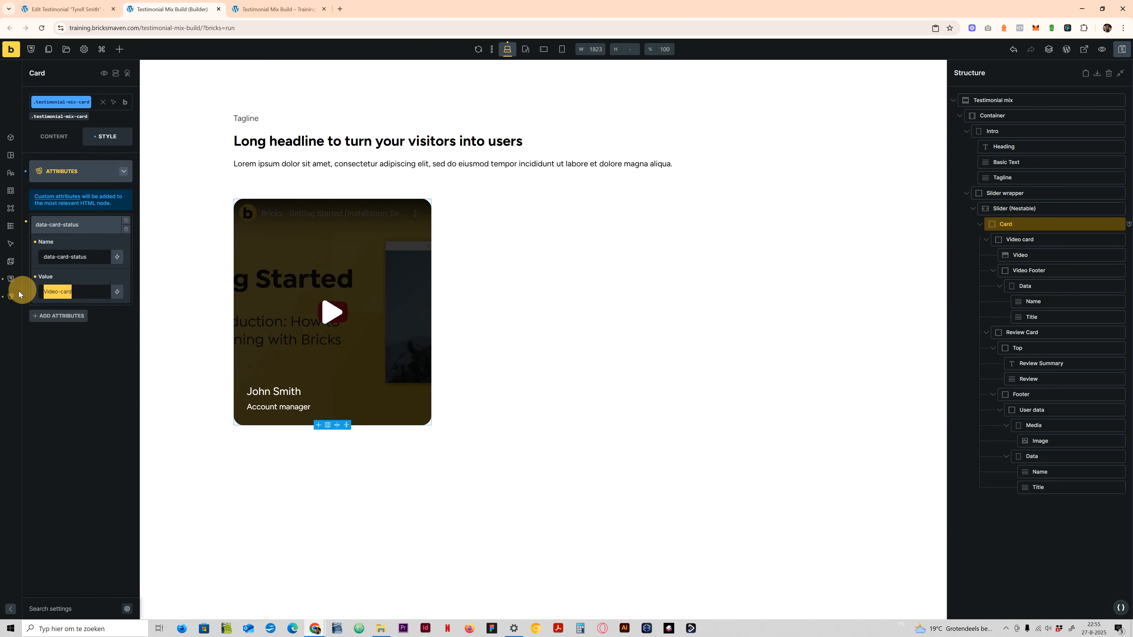
key(BackSpace)
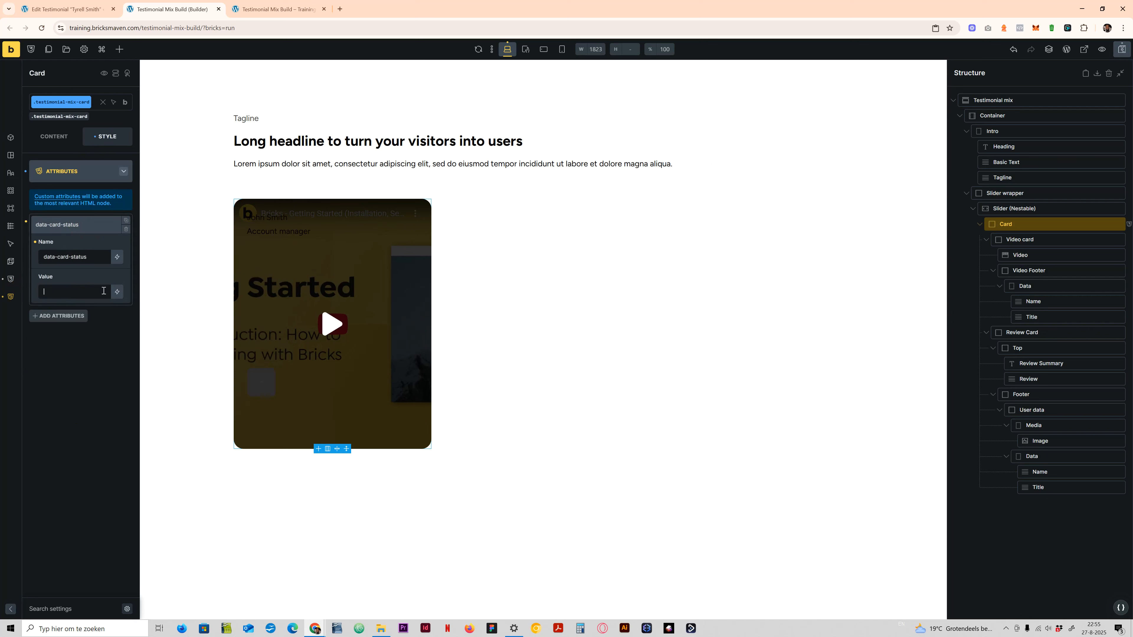
click(116, 292)
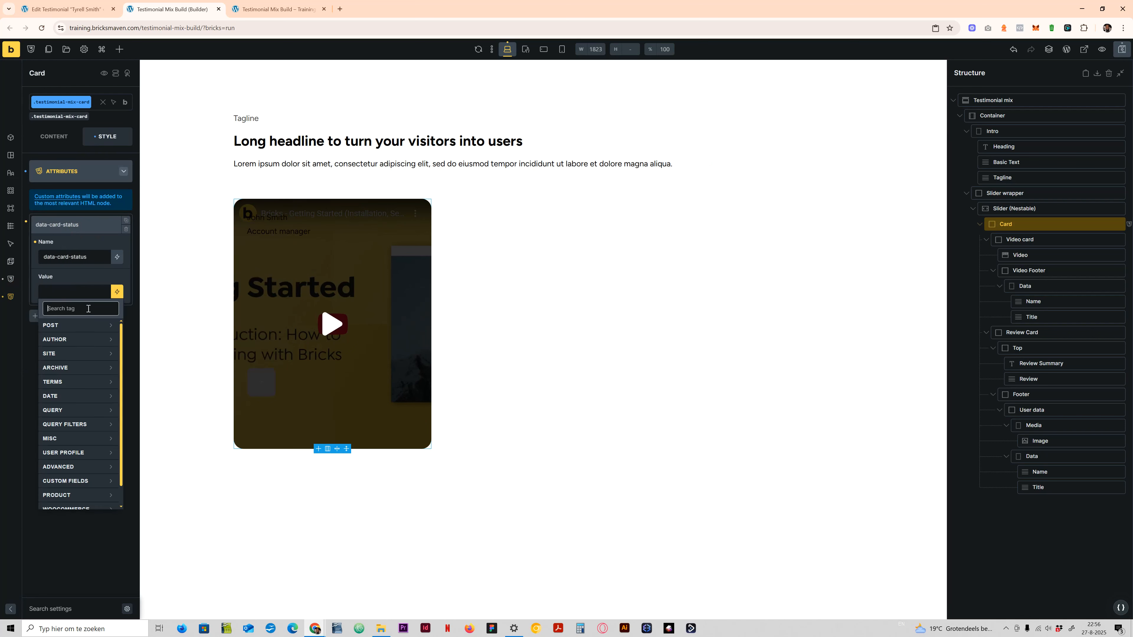
text(acf)
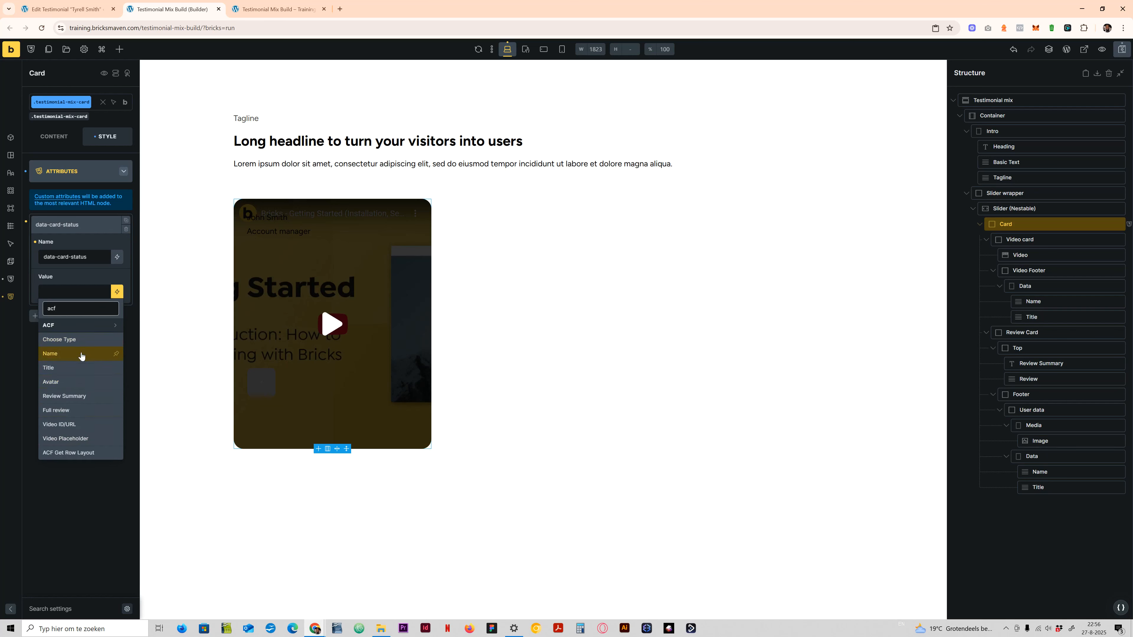
click(82, 339)
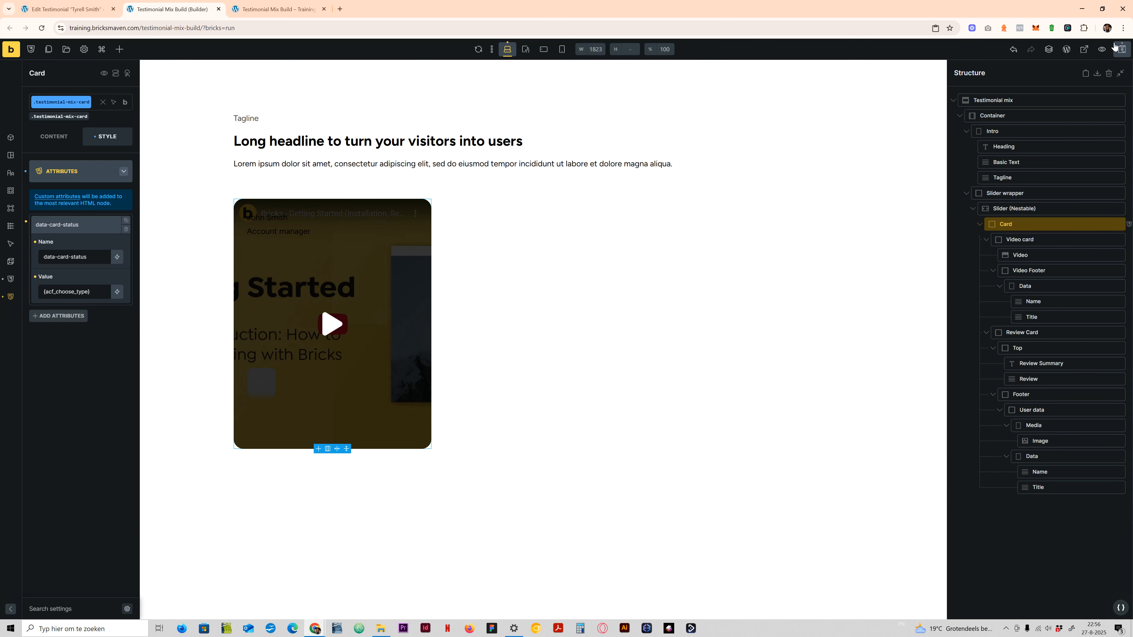
click(1120, 52)
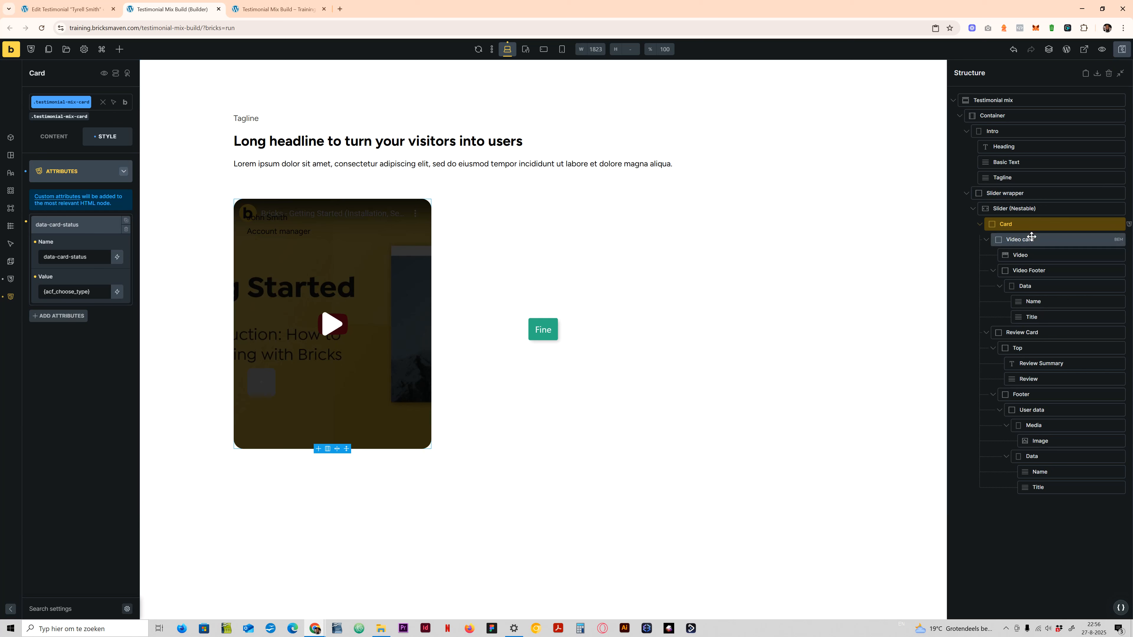
- Replace the Video element's fixed YouTube video ID with the ACF Video ID/URL dynamic tag {acf_video_idurl}
click(1029, 255)
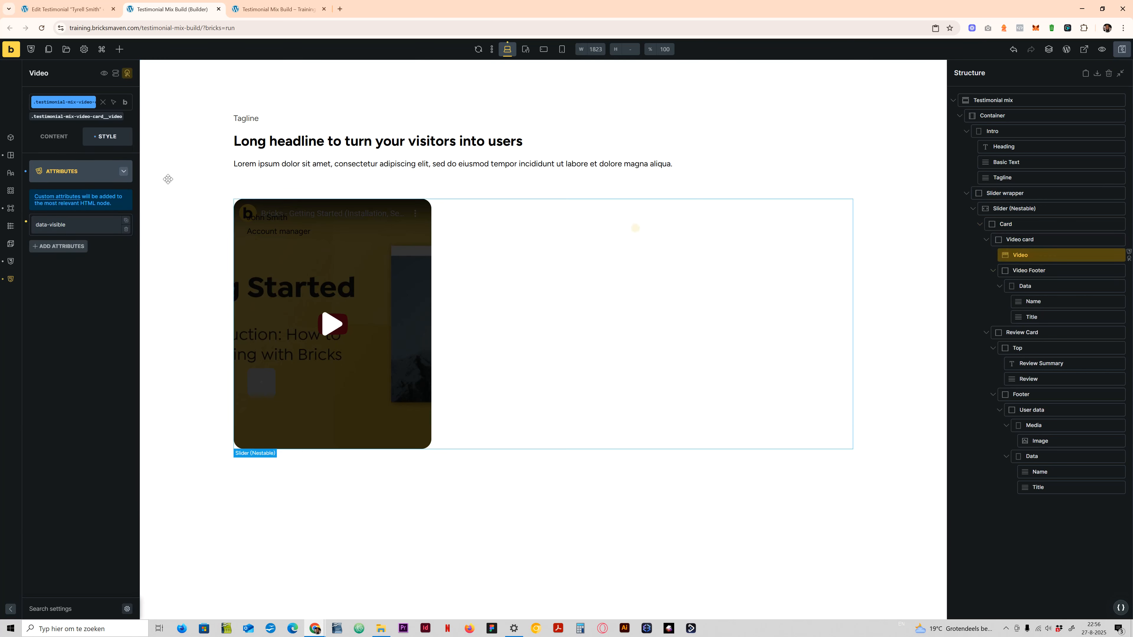
click(42, 138)
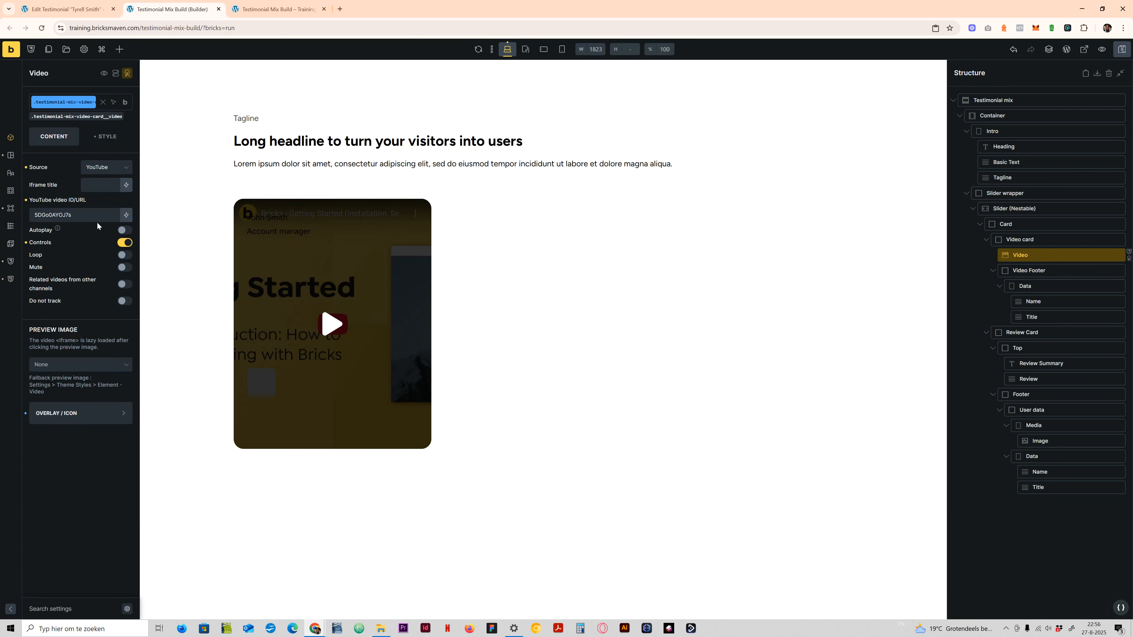
drag(87, 216, 10, 191)
key(BackSpace)
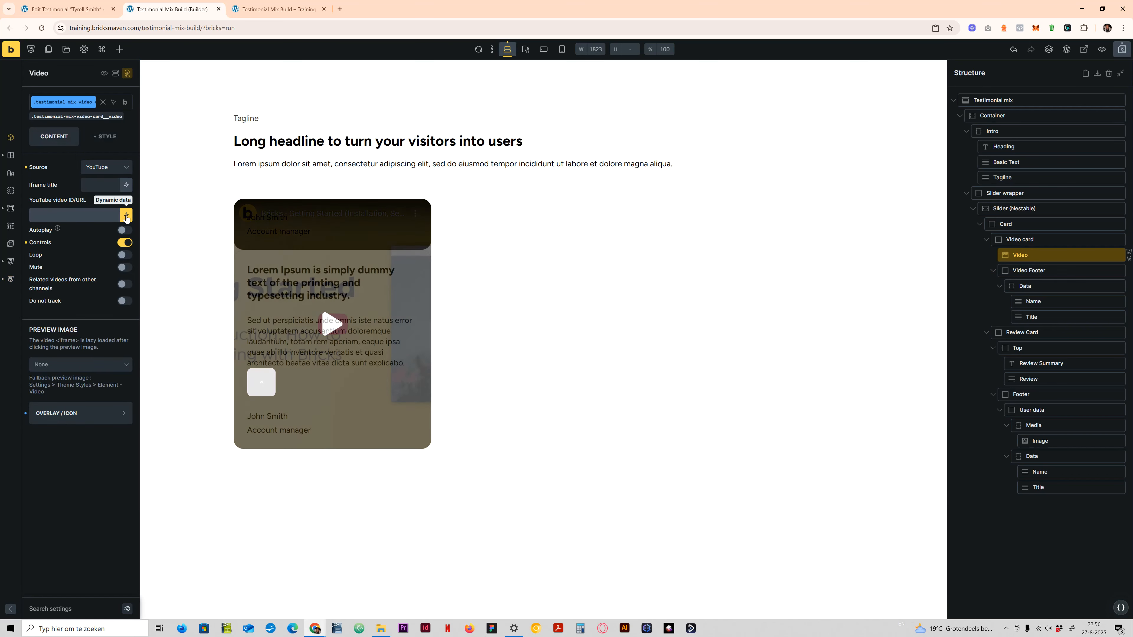
click(127, 216)
text(acf)
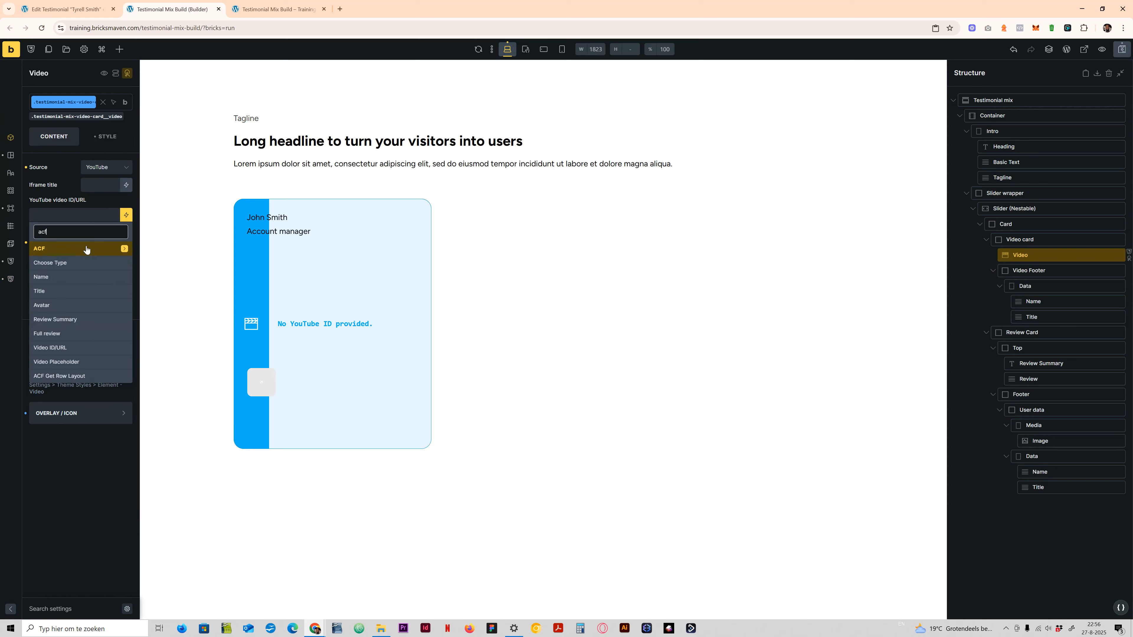
click(58, 347)
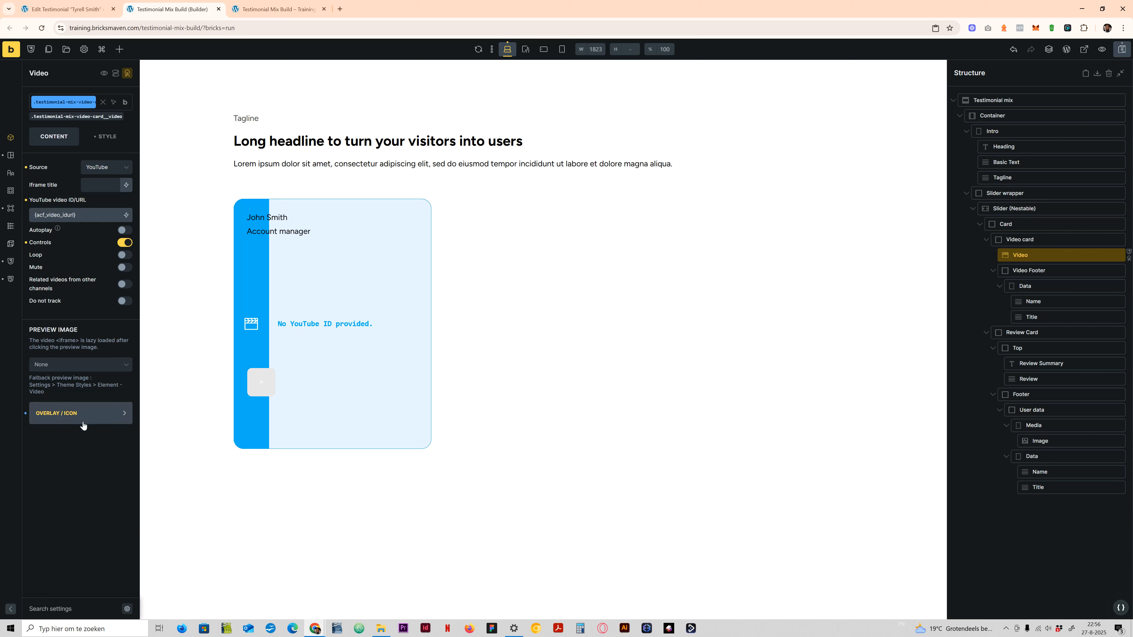
click(87, 413)
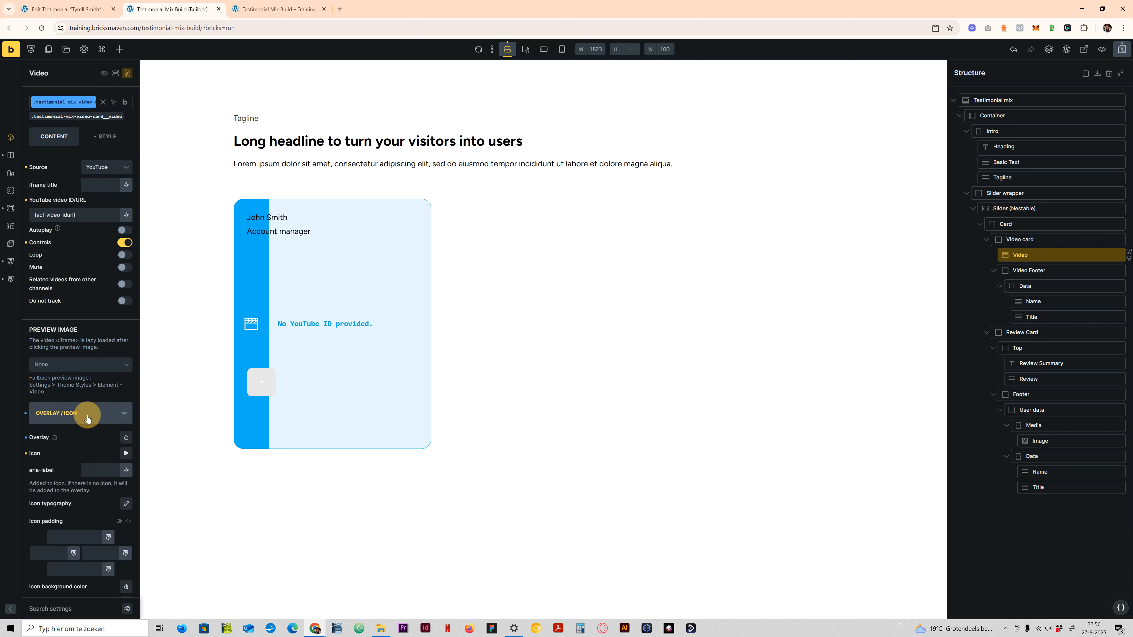
click(71, 416)
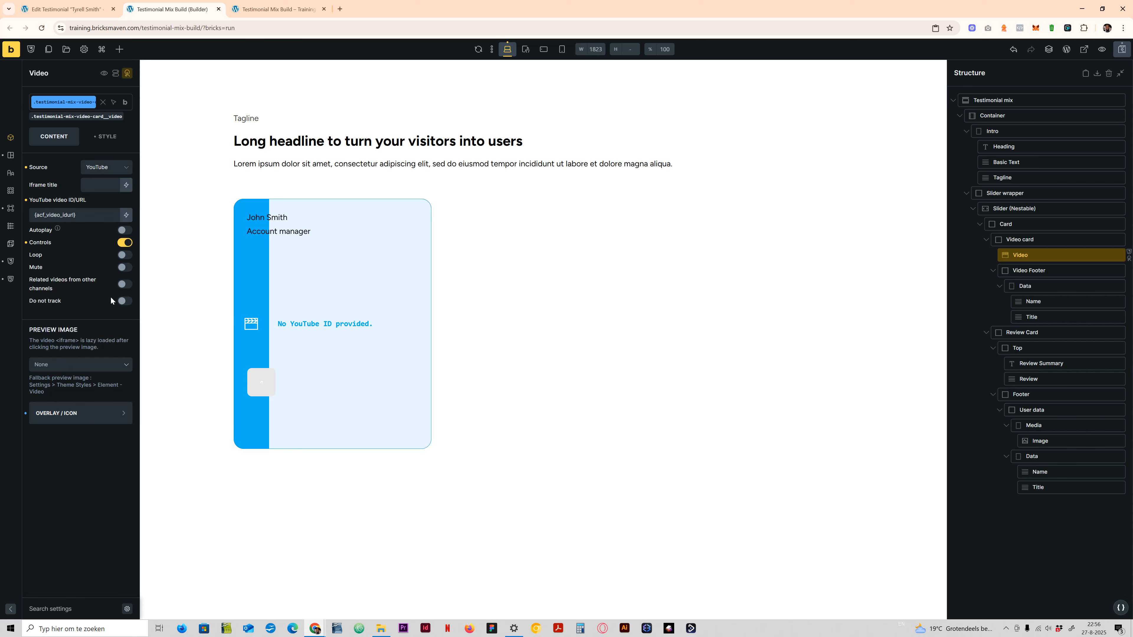
click(54, 366)
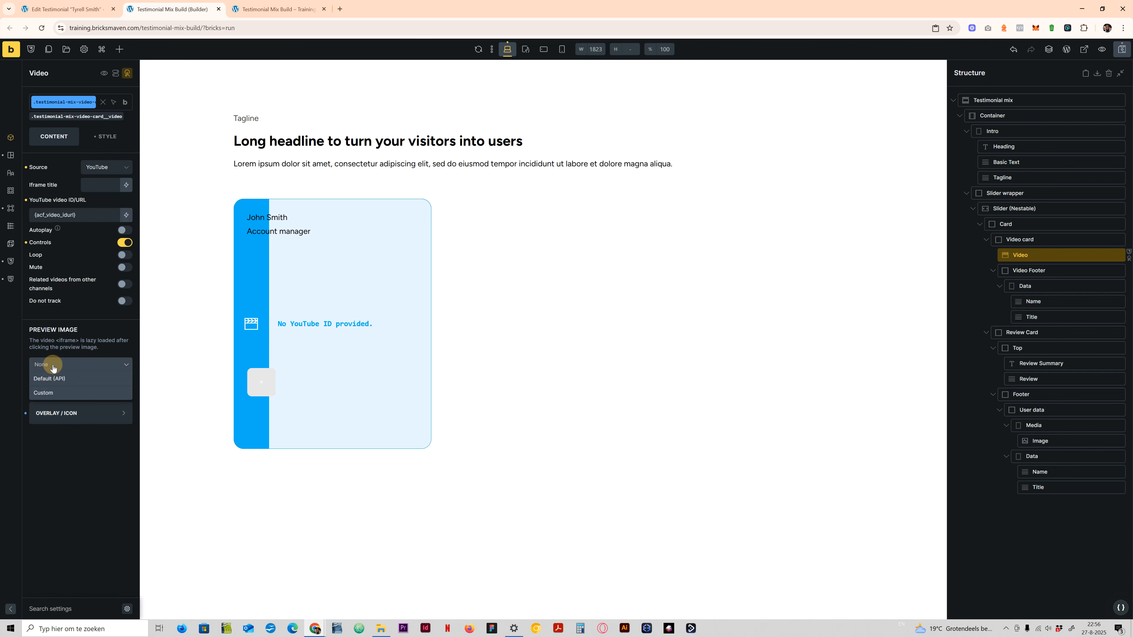
click(53, 394)
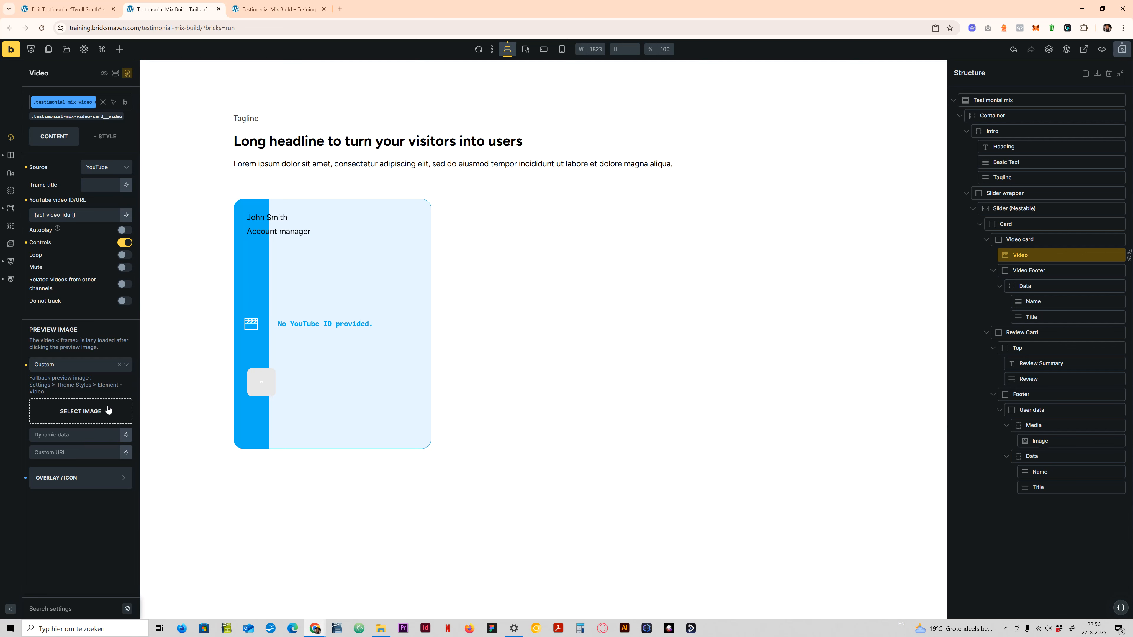
click(26, 367)
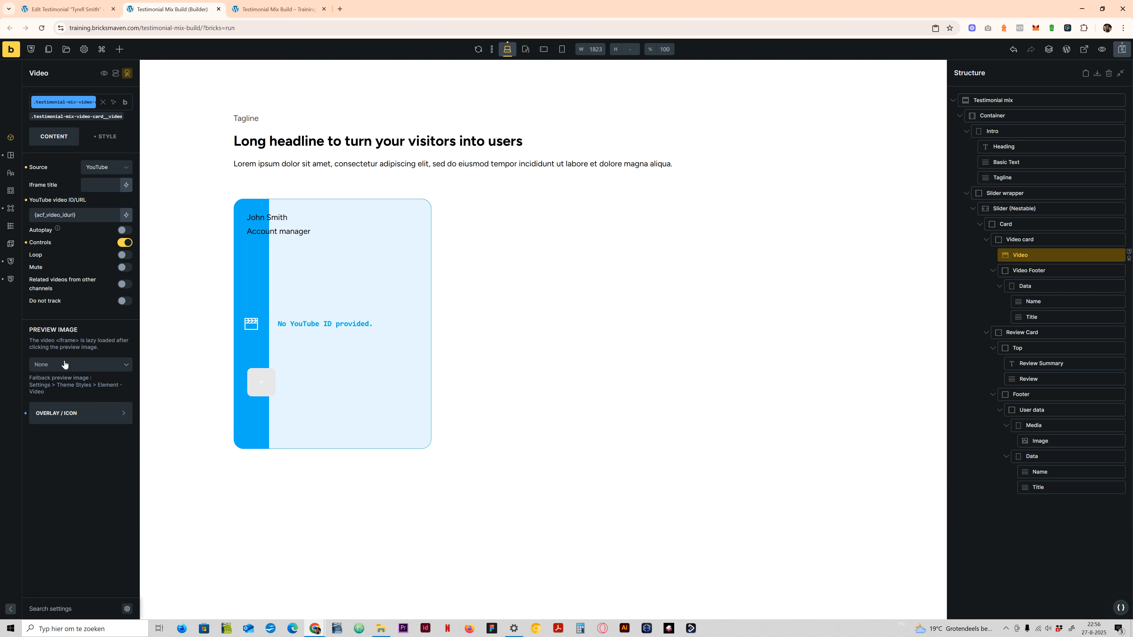
- Save the page and replace the Video Footer's Name text with the ACF Name dynamic tag {acf_name}
click(1117, 51)
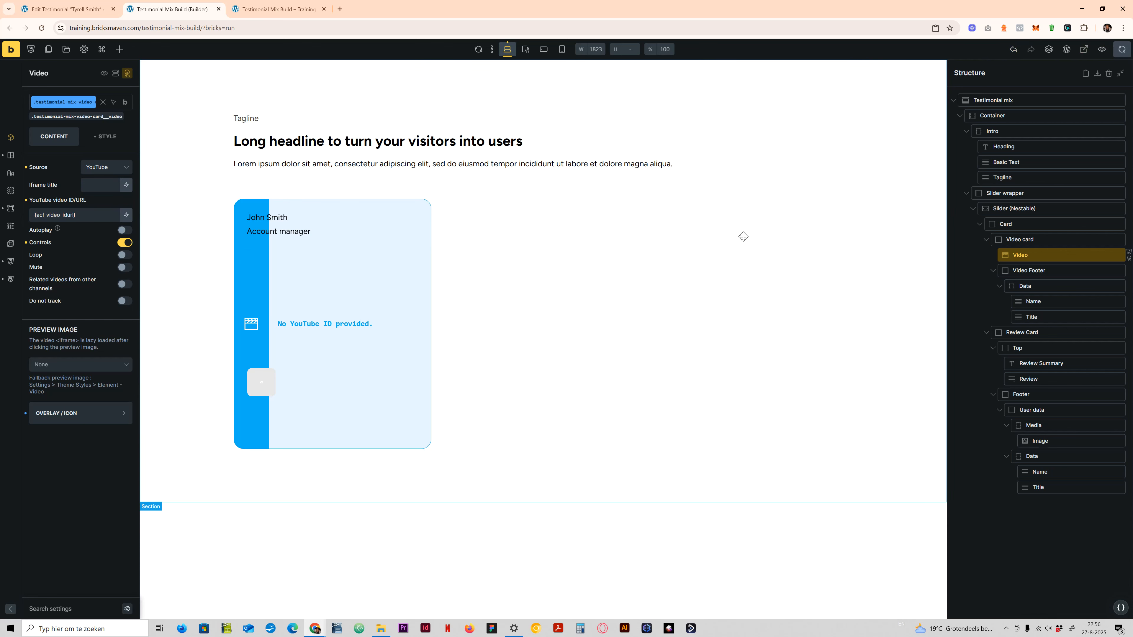
click(1032, 301)
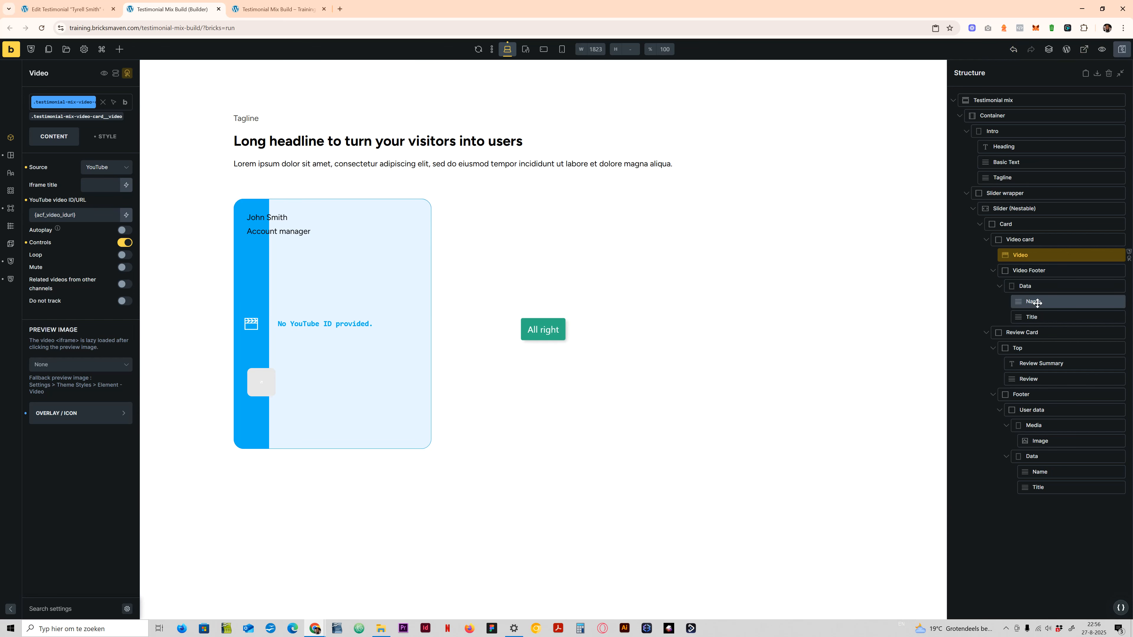
triple_click(32, 185)
key(BackSpace)
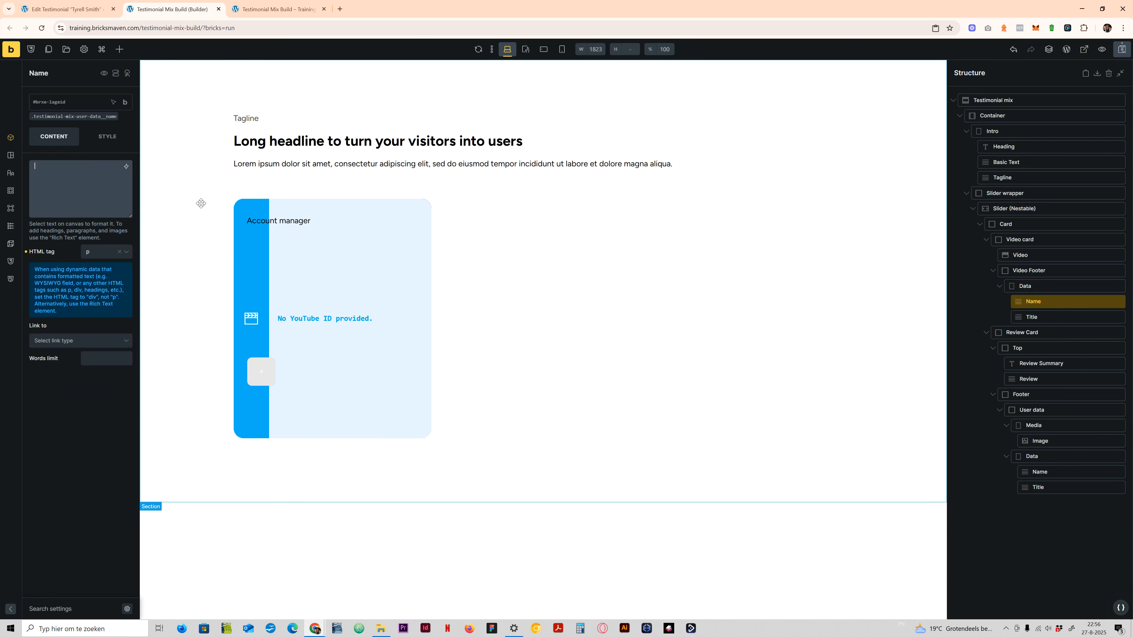
click(126, 166)
text(adf)
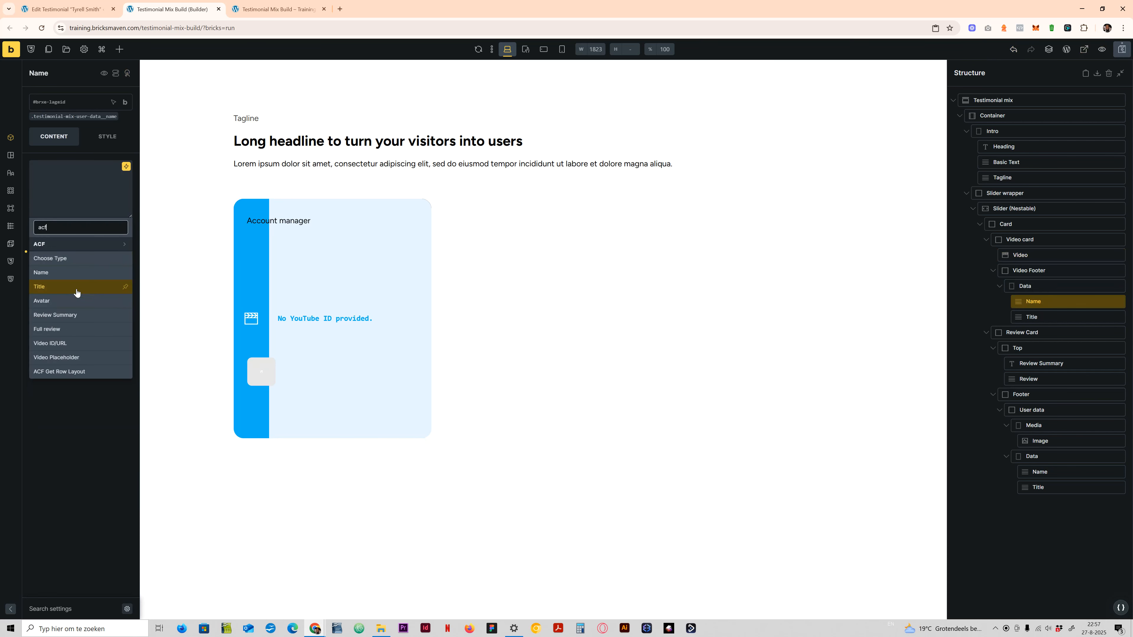
click(76, 279)
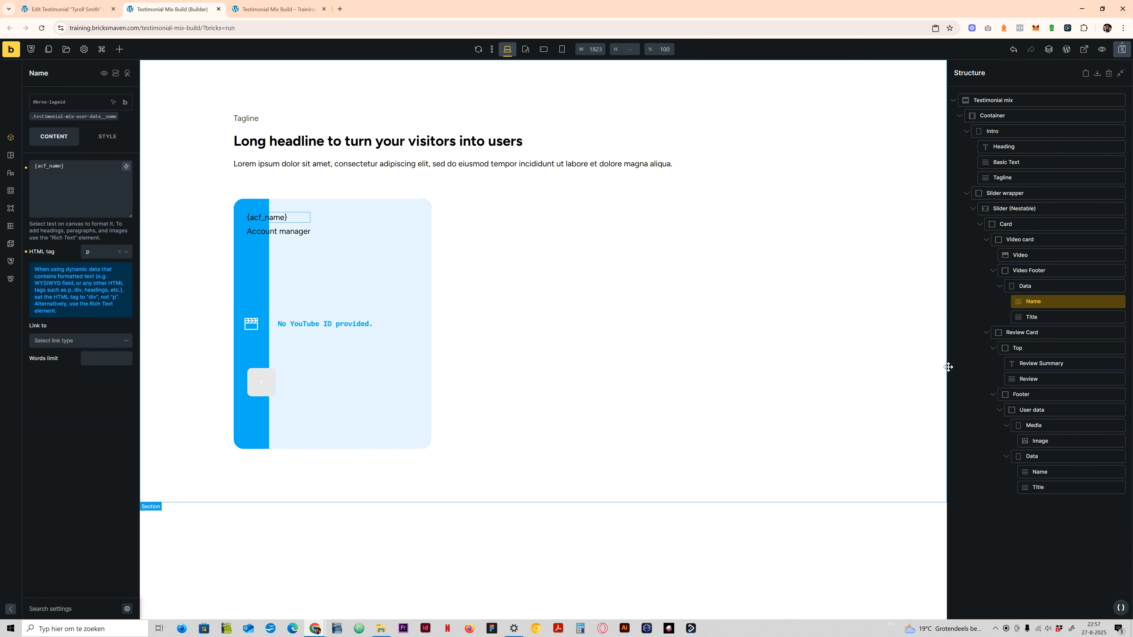
- Replace the Video Footer's Title text with the ACF Title dynamic tag {acf_title}
click(1032, 317)
triple_click(121, 165)
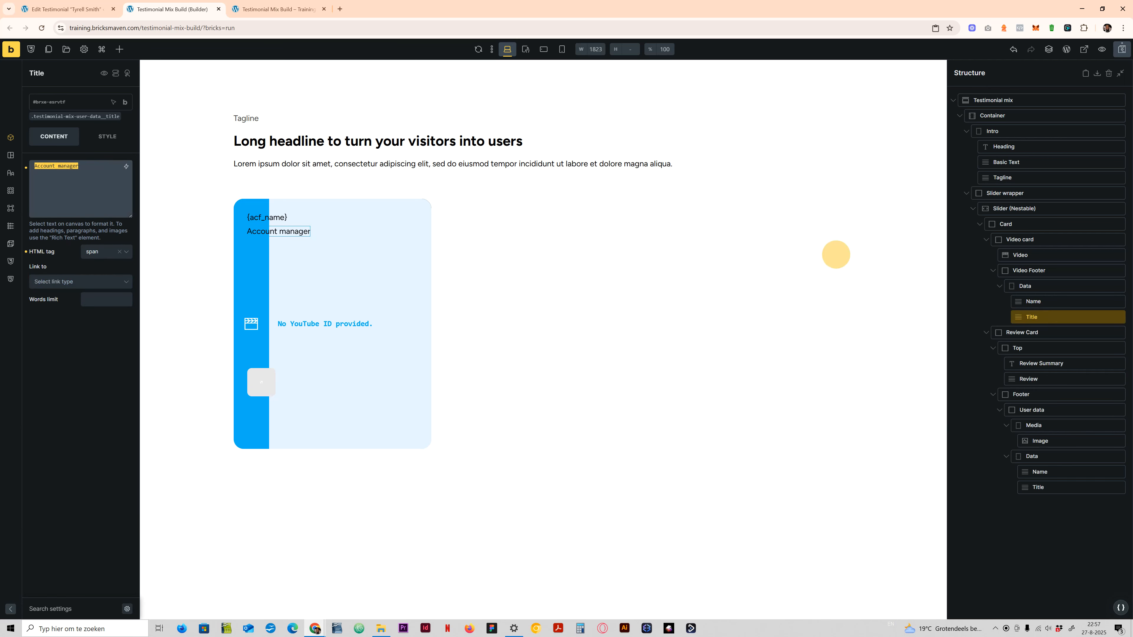
key(BackSpace)
click(126, 167)
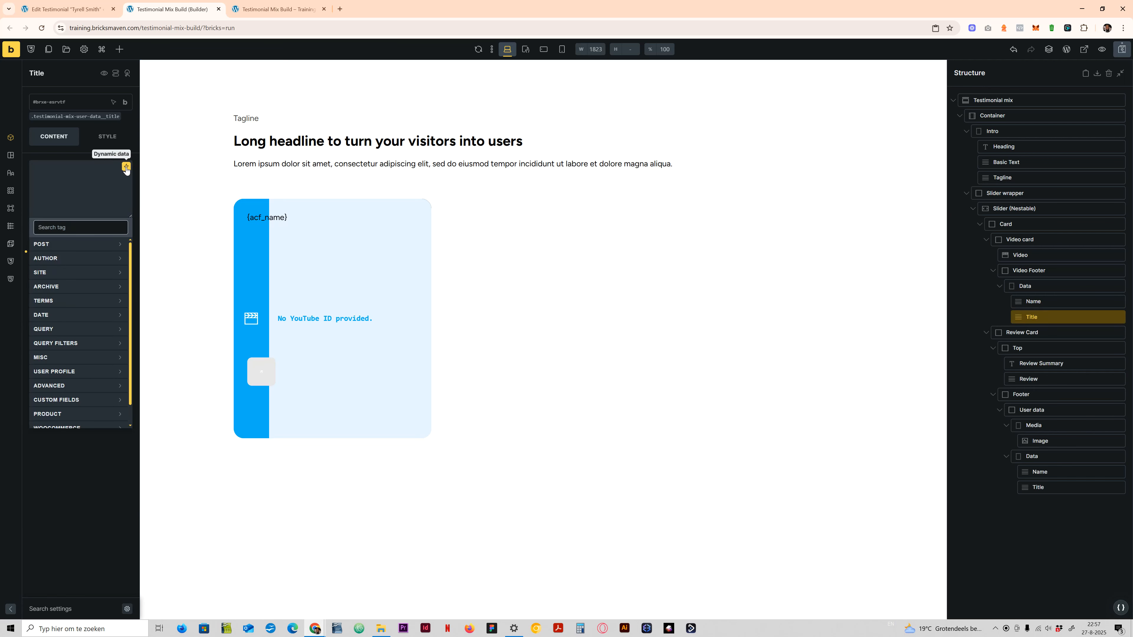
text(acf)
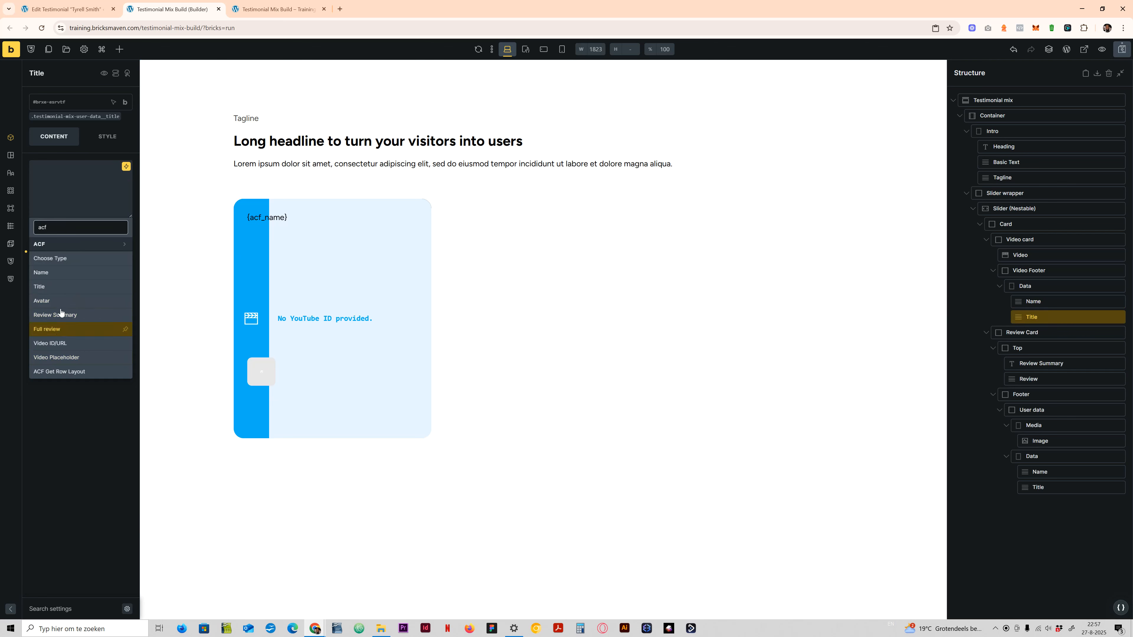
click(61, 288)
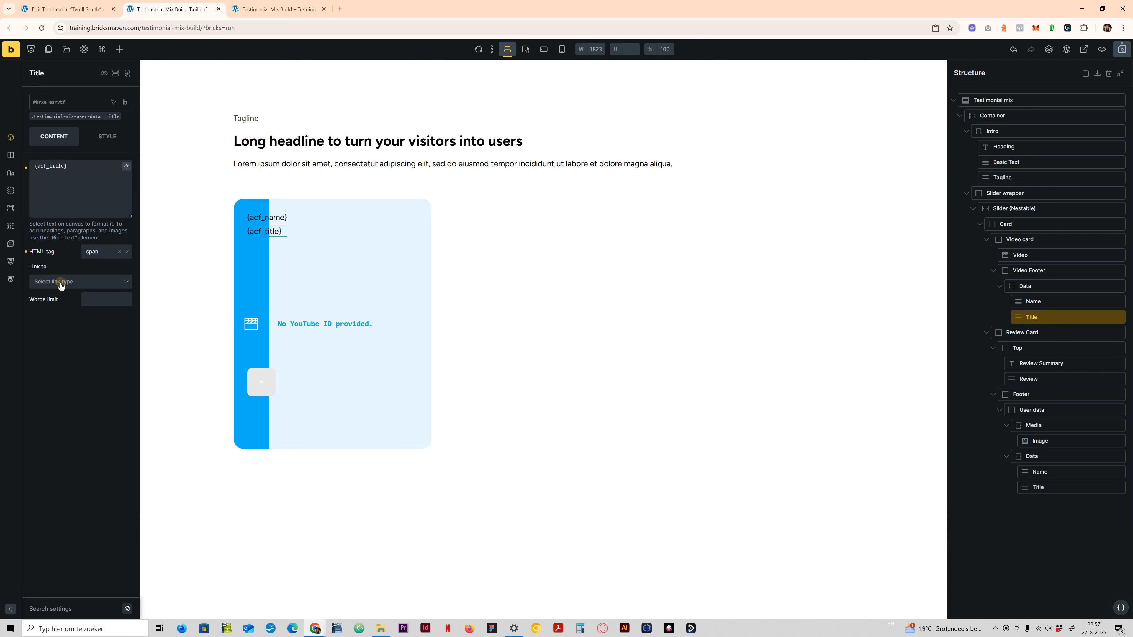
click(1010, 334)
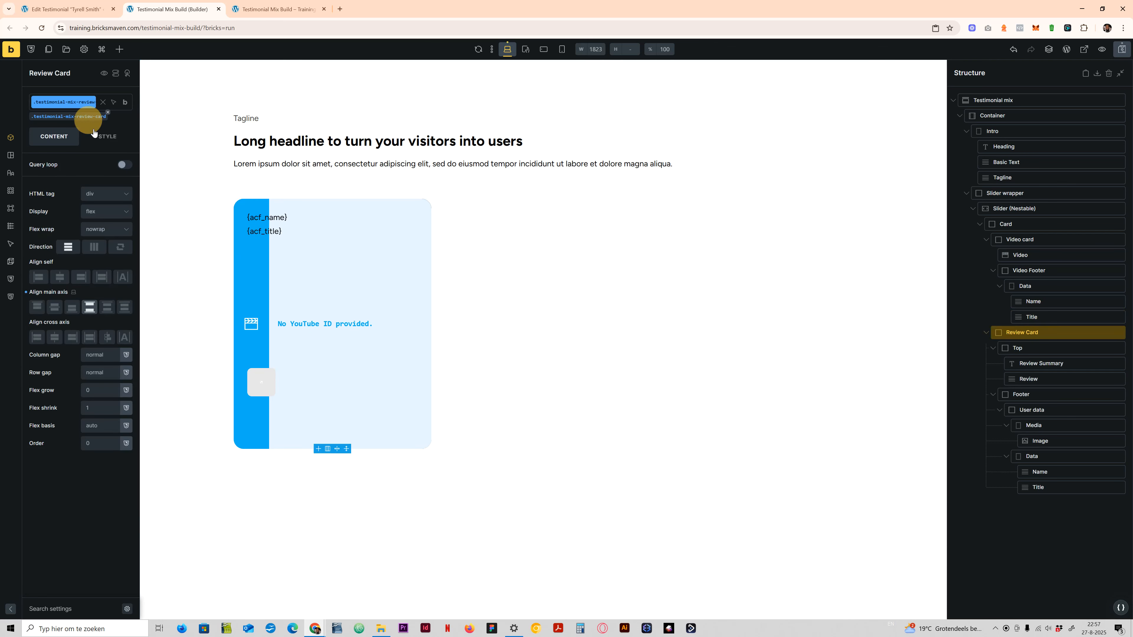
click(99, 138)
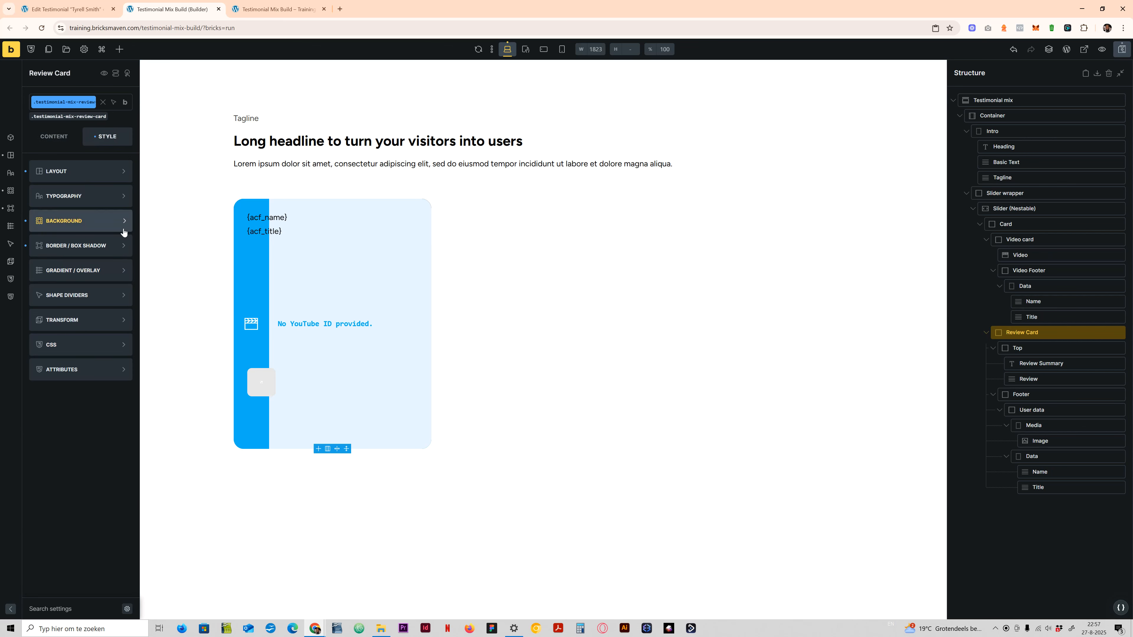
click(58, 140)
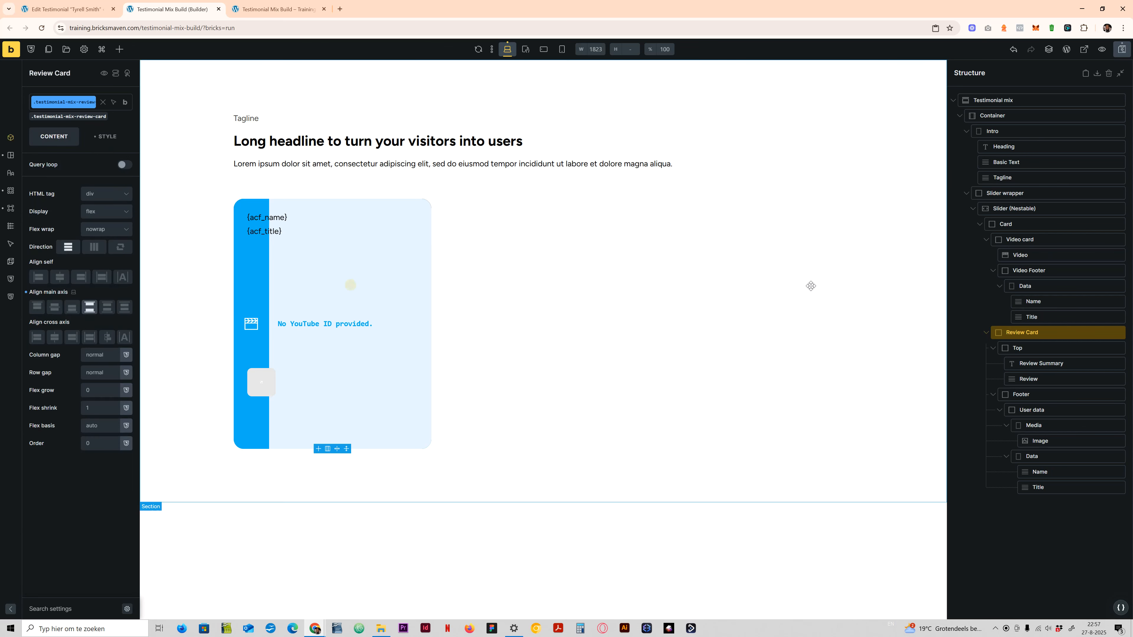
click(1036, 350)
- Replace the Review Summary heading's placeholder text with the ACF Review Summary dynamic tag {acf_review_summary}
click(1038, 364)
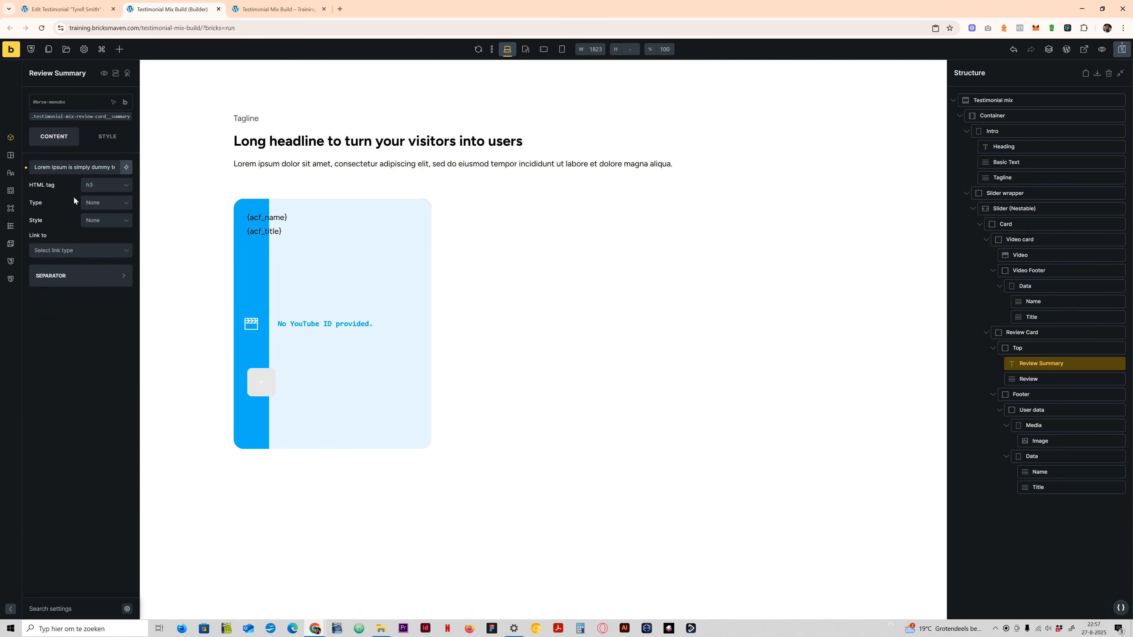
triple_click(104, 167)
key(BackSpace)
click(126, 167)
text(acf)
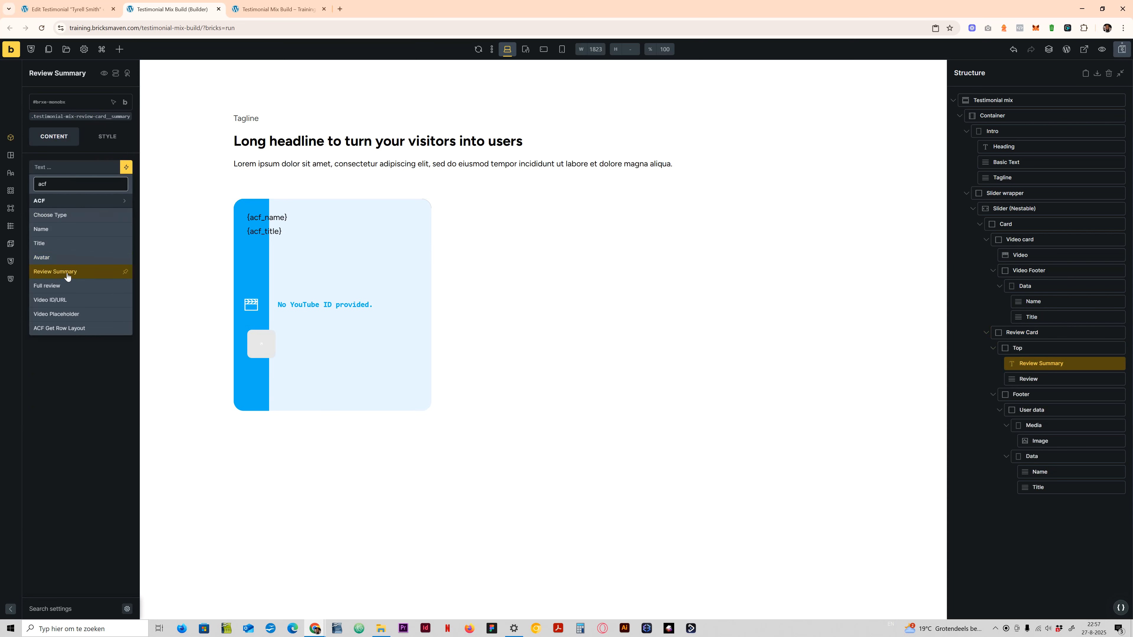
click(67, 272)
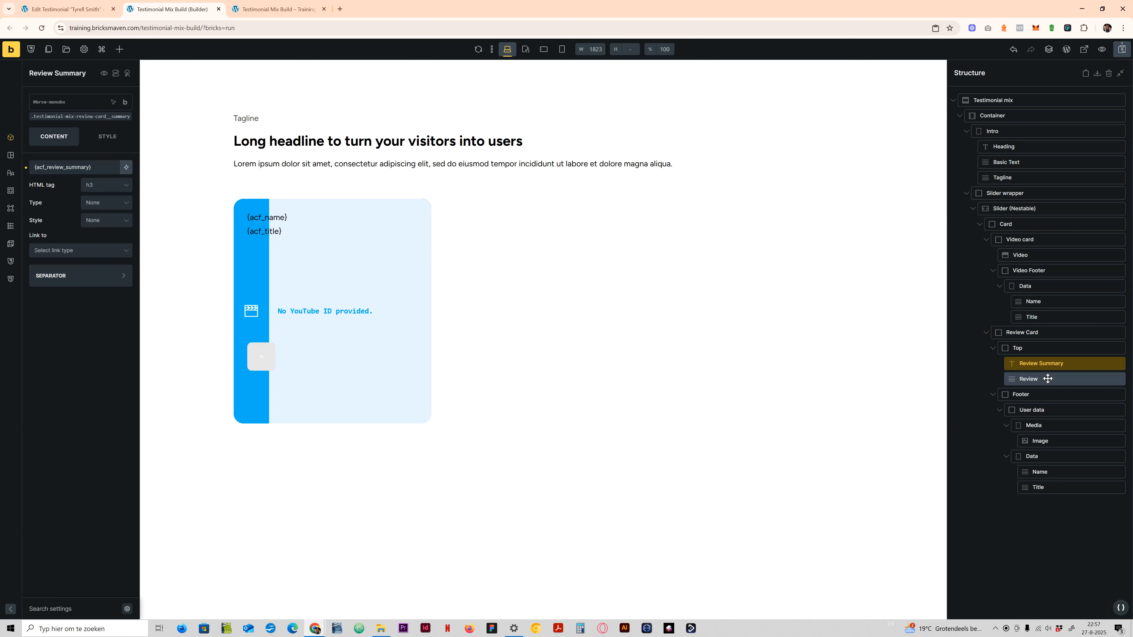
- Replace the Review element's placeholder text with the ACF Full review dynamic tag {acf_full_review}
click(1035, 379)
click(60, 171)
triple_click(61, 171)
key(BackSpace)
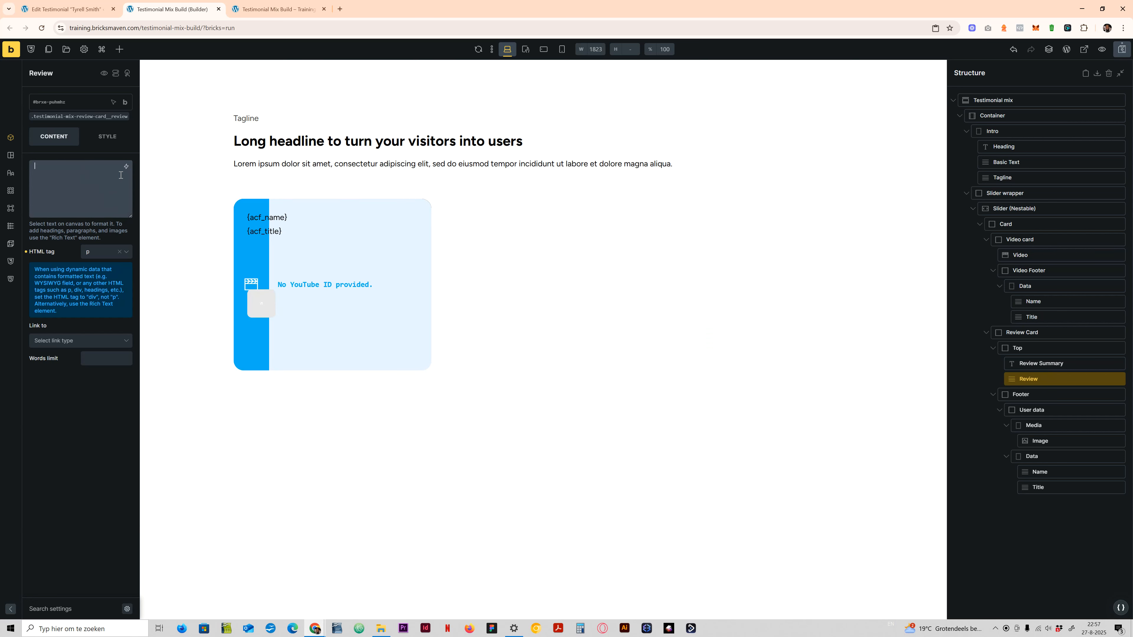
click(127, 167)
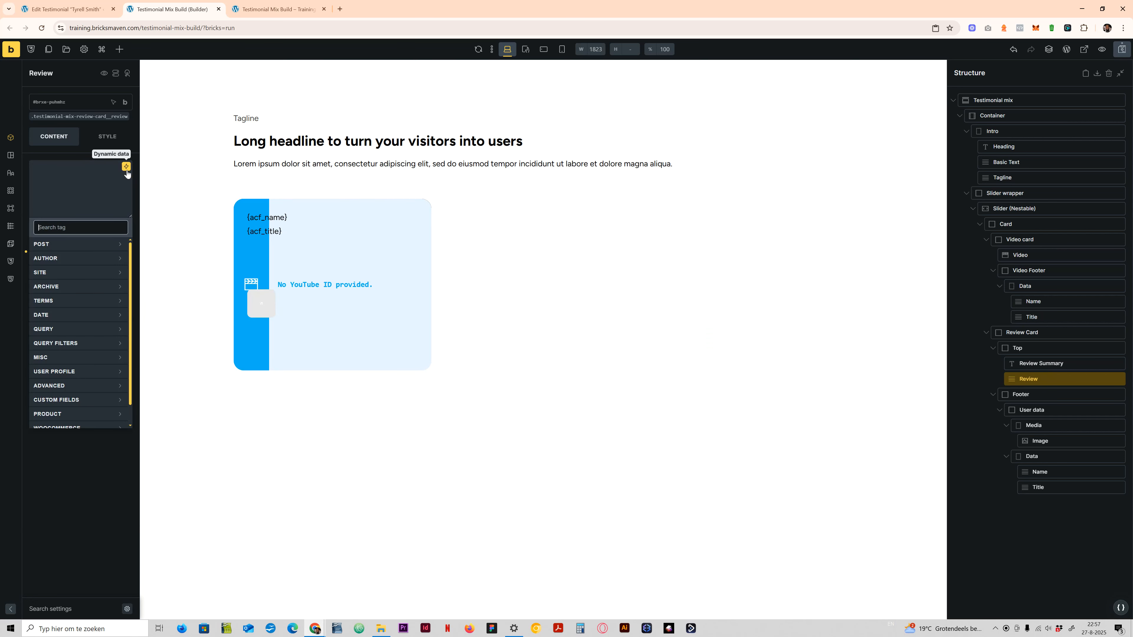
text(acf)
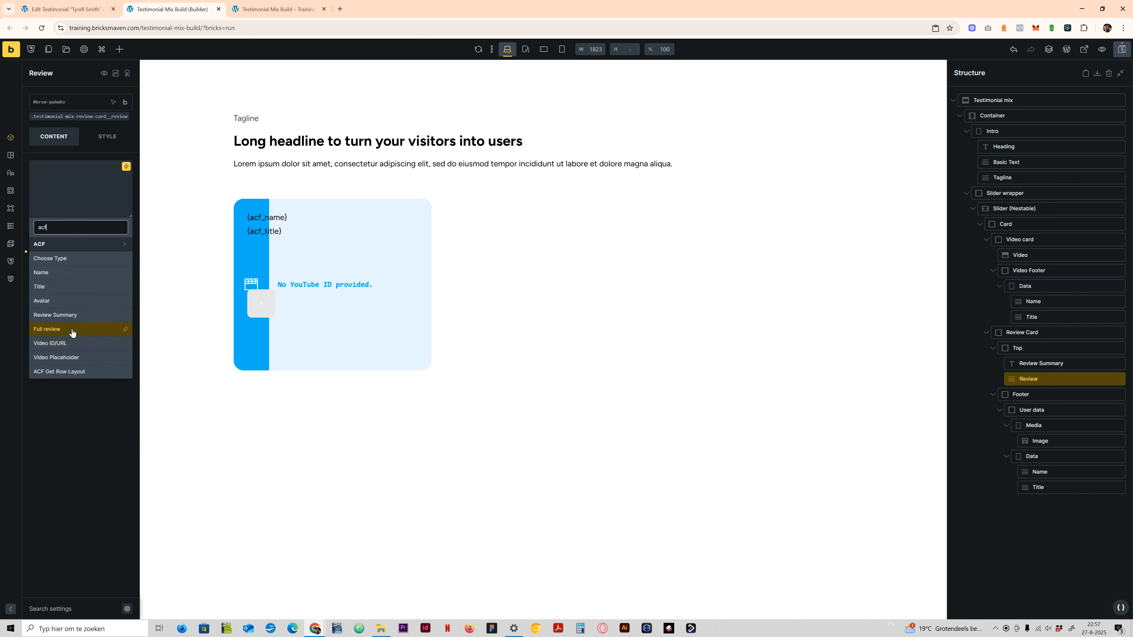
click(72, 332)
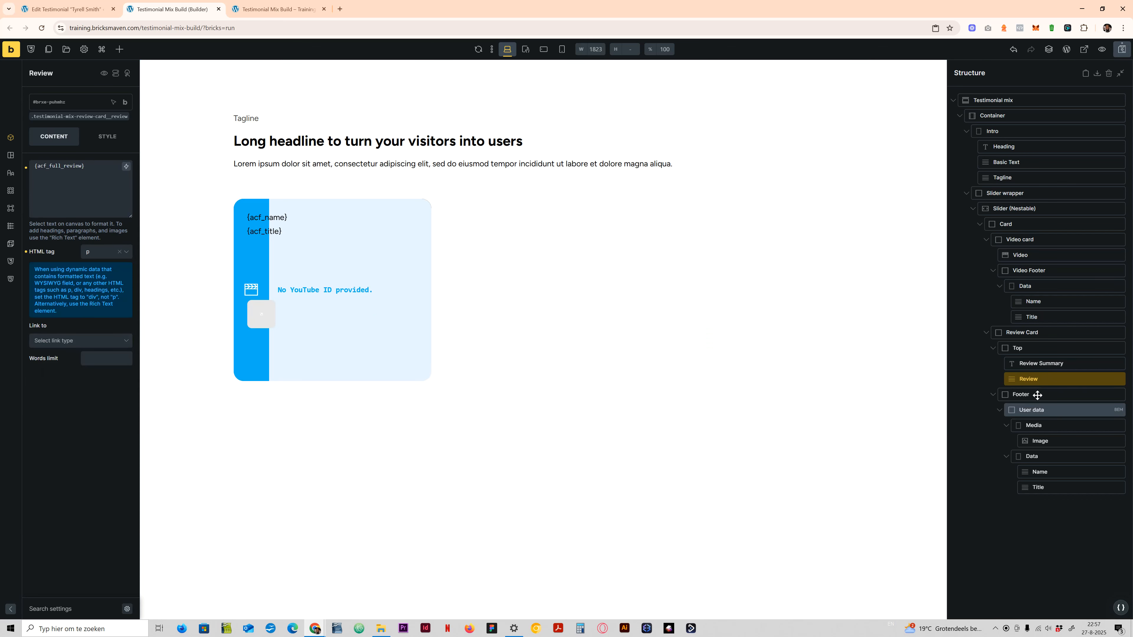
- Remove the Review Card's fixed user image and source it from the ACF Avatar dynamic tag {acf_avatar}
click(1048, 442)
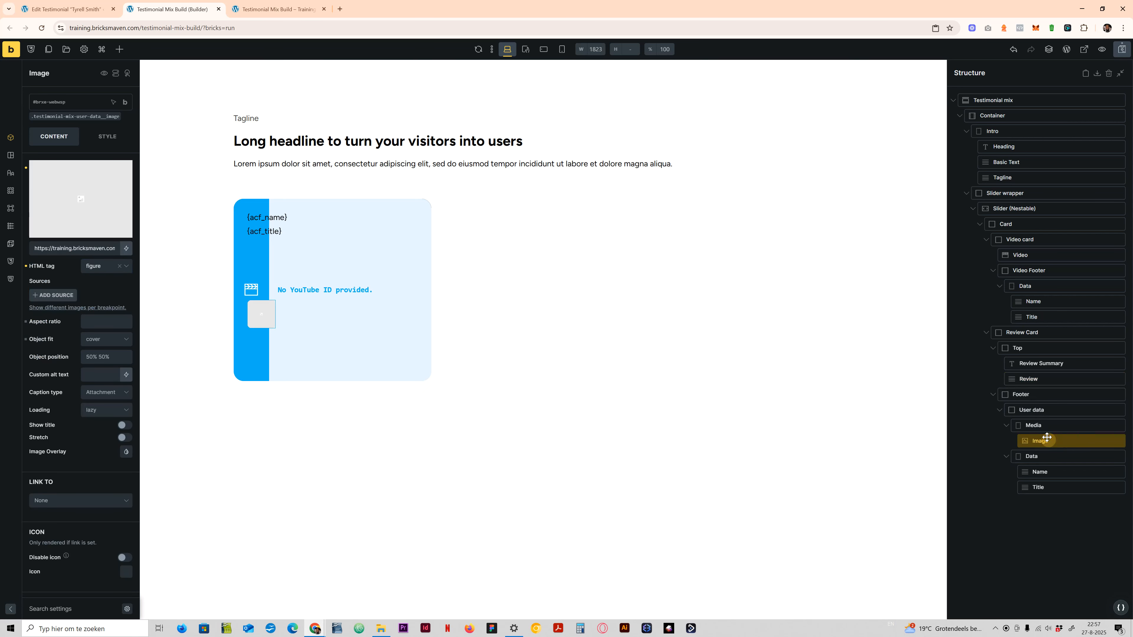
click(127, 166)
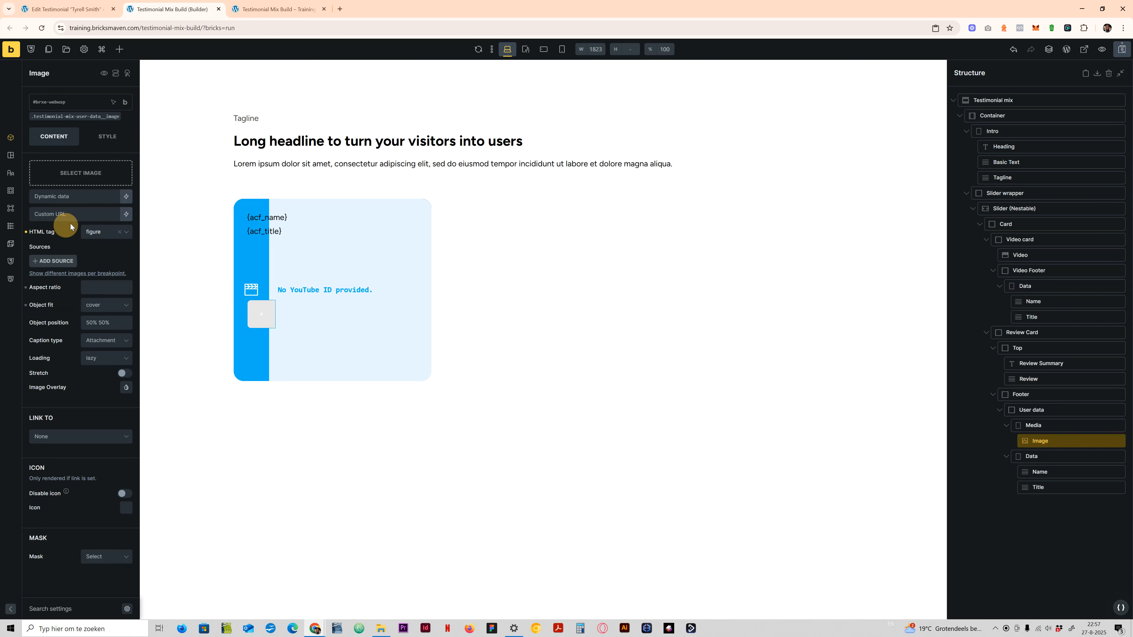
click(125, 197)
text(acf)
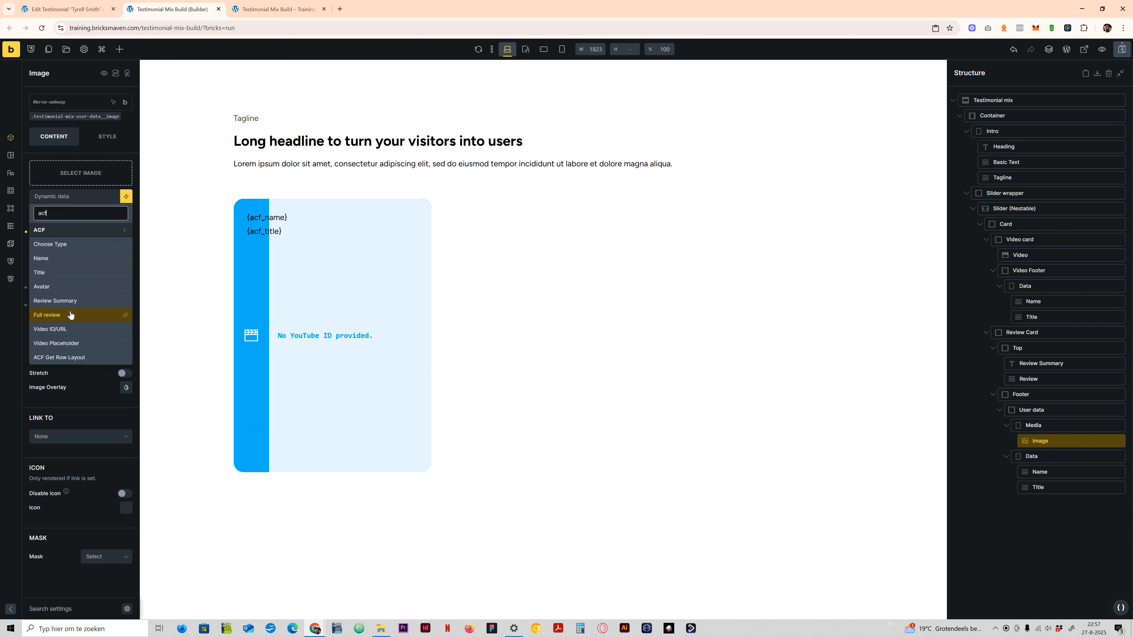
click(70, 286)
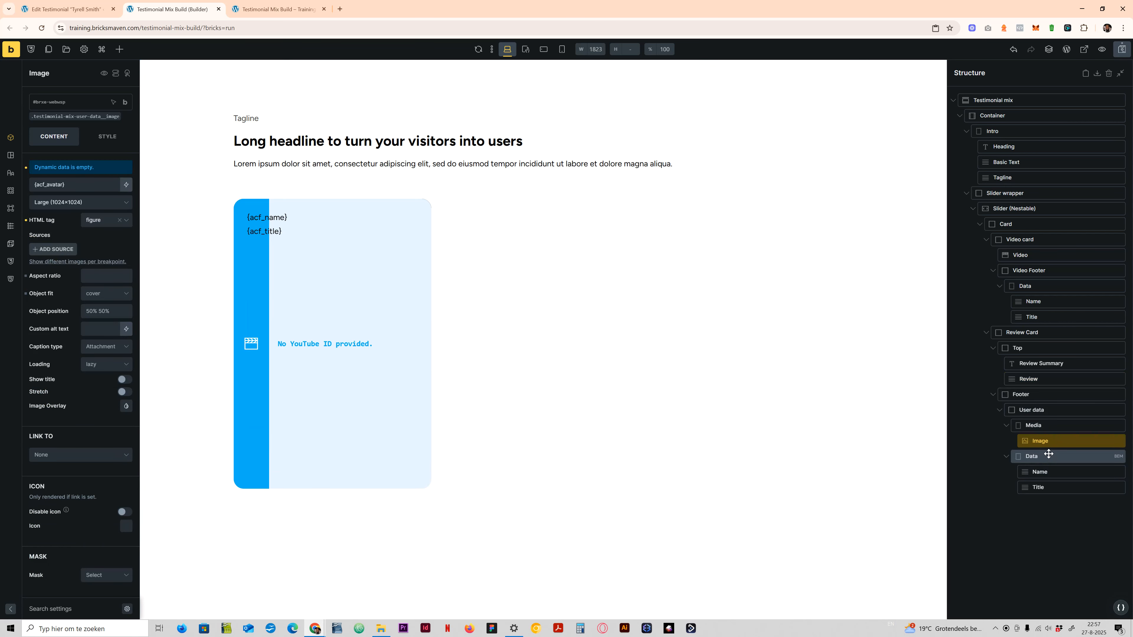
- Replace the Name text in the Review Card's user data with the ACF Name dynamic tag {acf_name}
click(1052, 473)
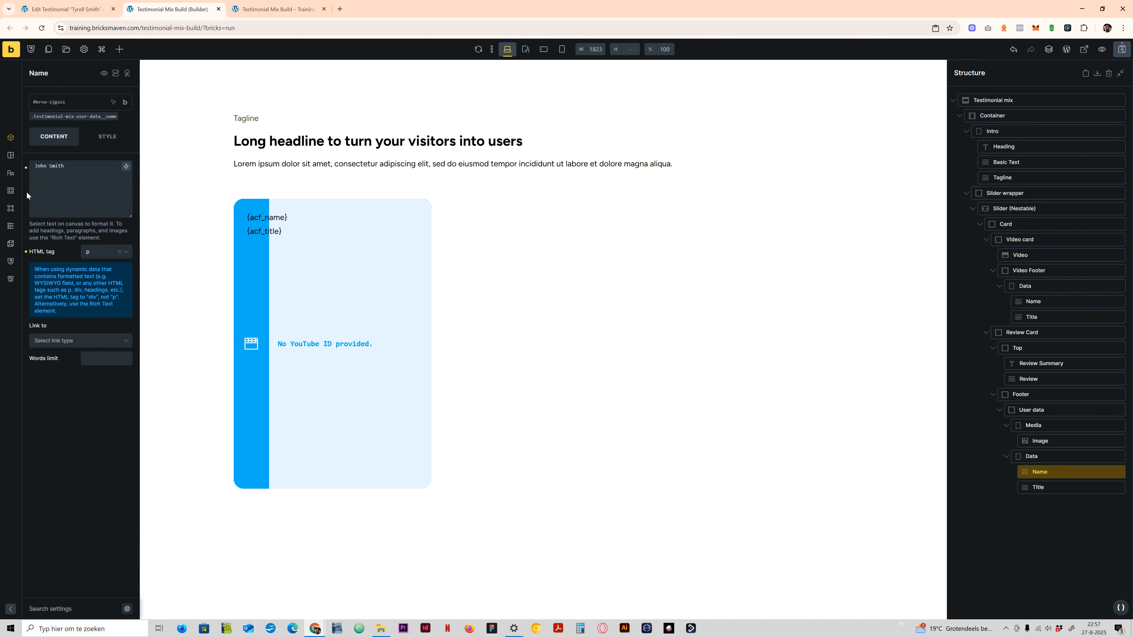
click(55, 182)
key(ctrl+a)
key(BackSpace)
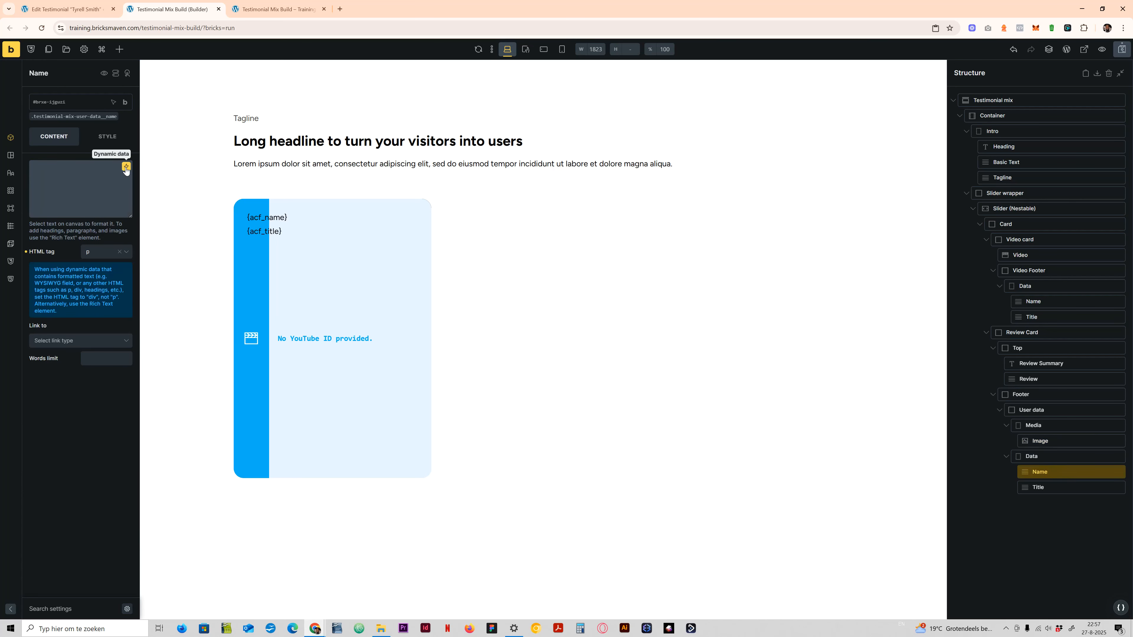
click(126, 166)
text(acf)
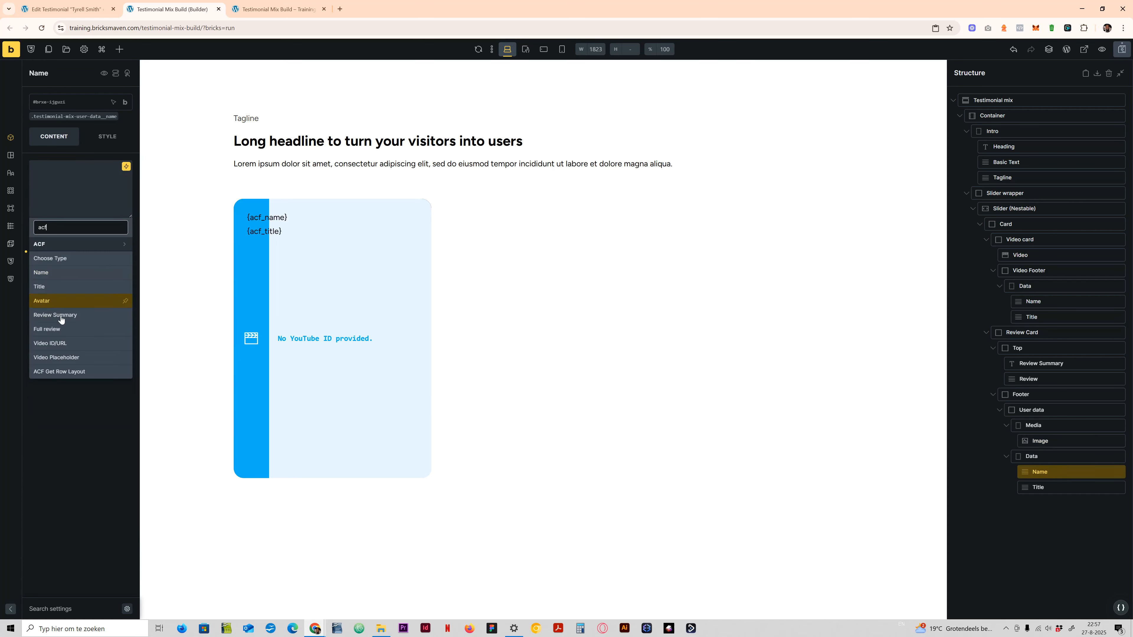
click(69, 277)
- Replace the Title text in the Review Card's user data with the ACF Title dynamic tag {acf_title}
click(1045, 487)
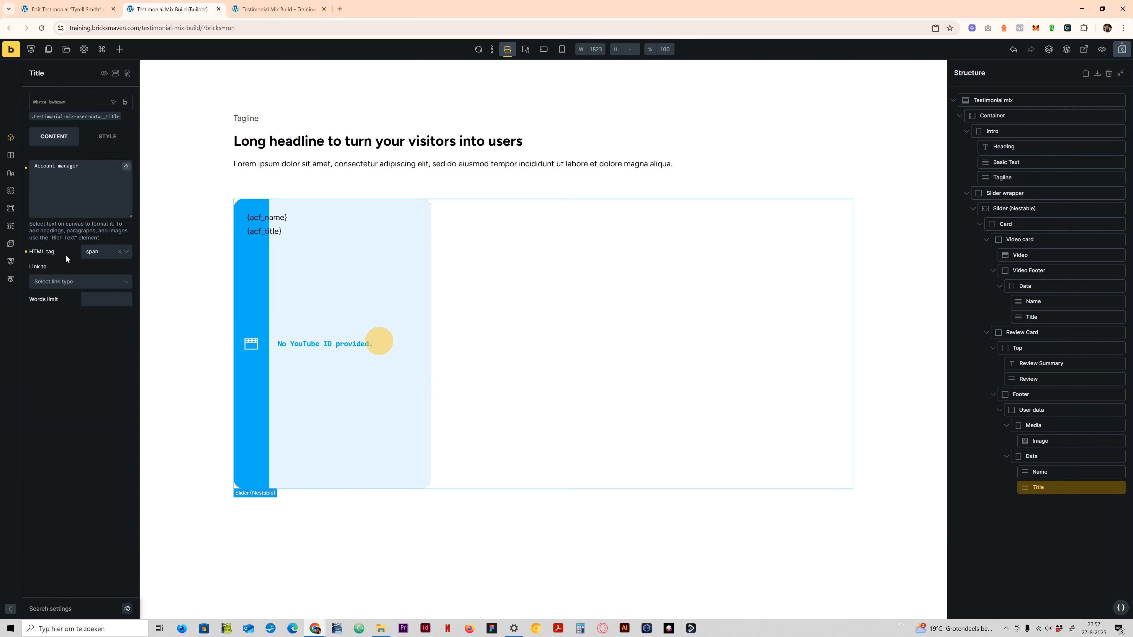
click(95, 165)
key(ctrl+a)
key(BackSpace)
click(126, 166)
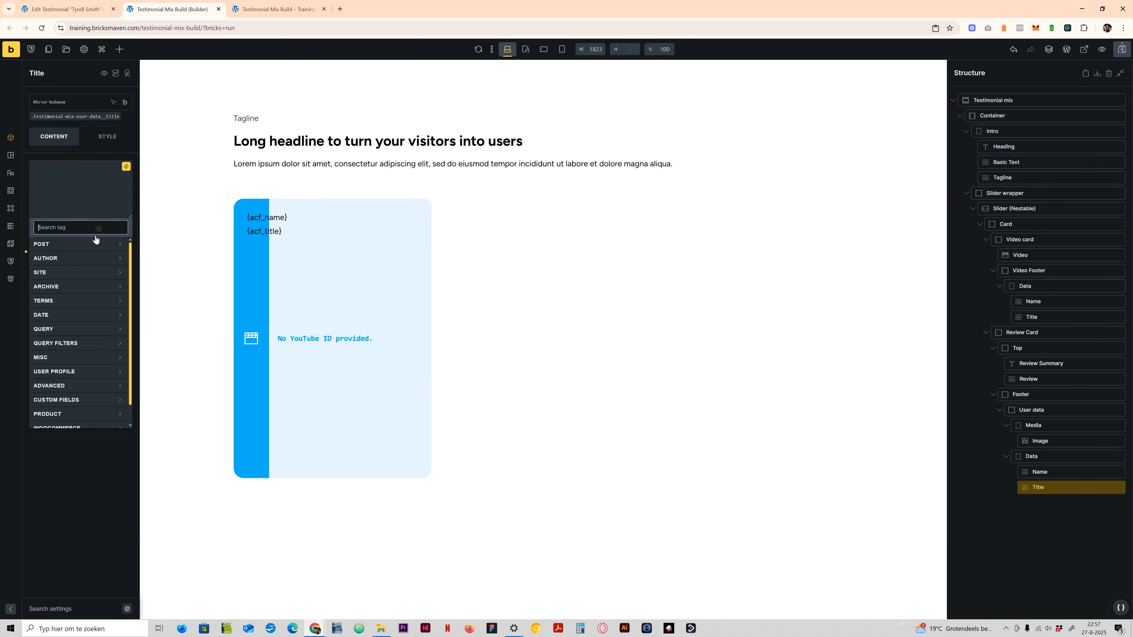
text(acf)
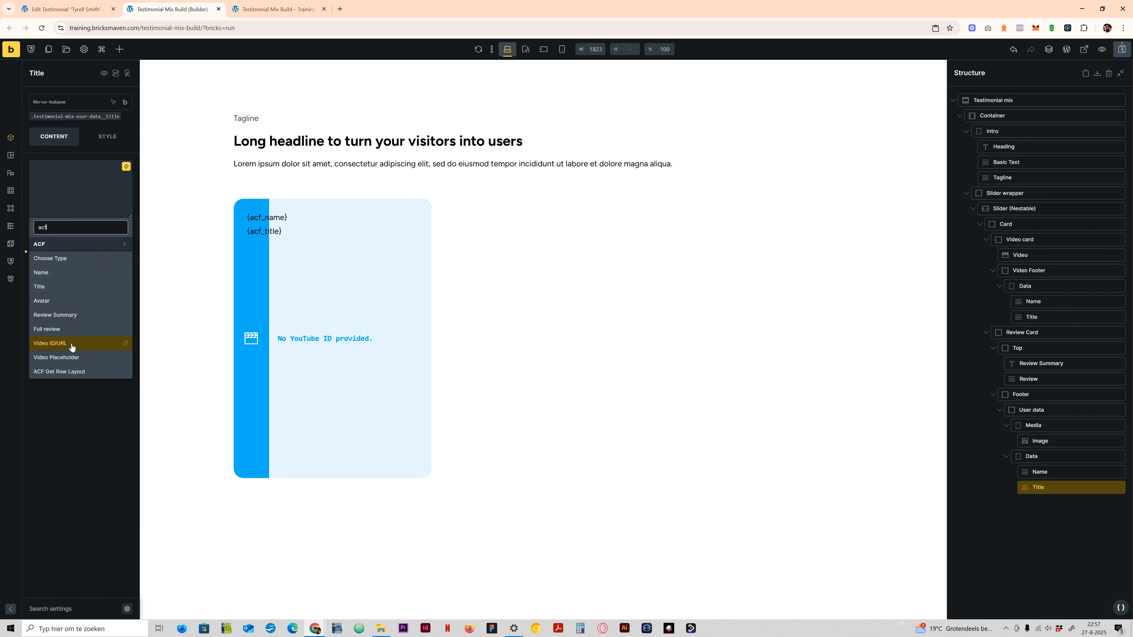
click(70, 287)
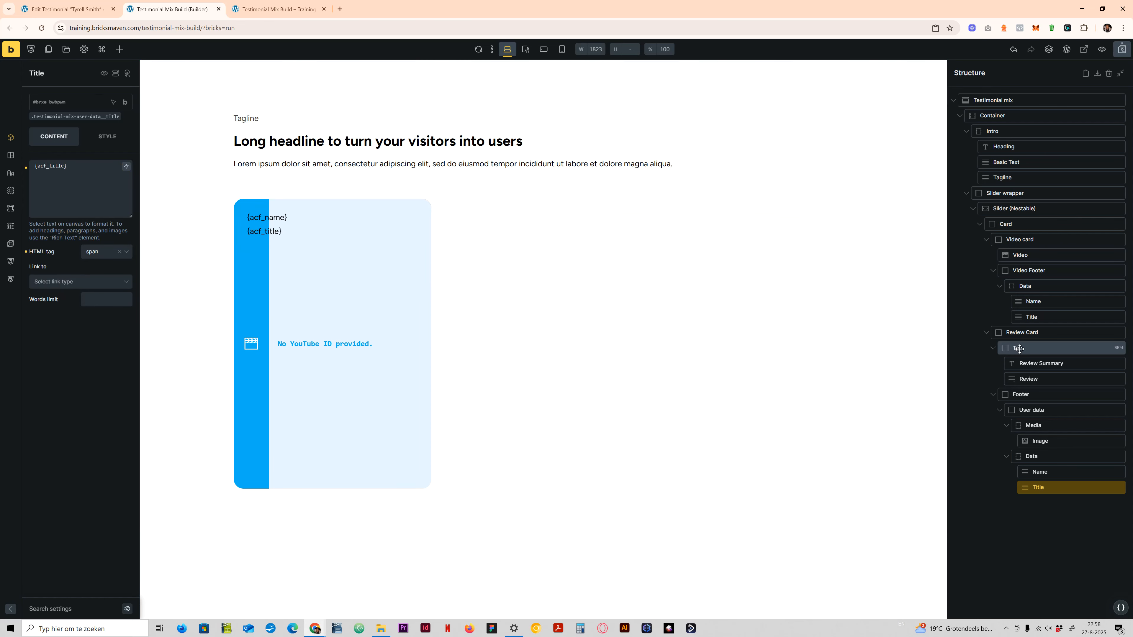
- Enable a query loop on the Card with type Posts and post type Testimonial, and close the query settings
click(1018, 226)
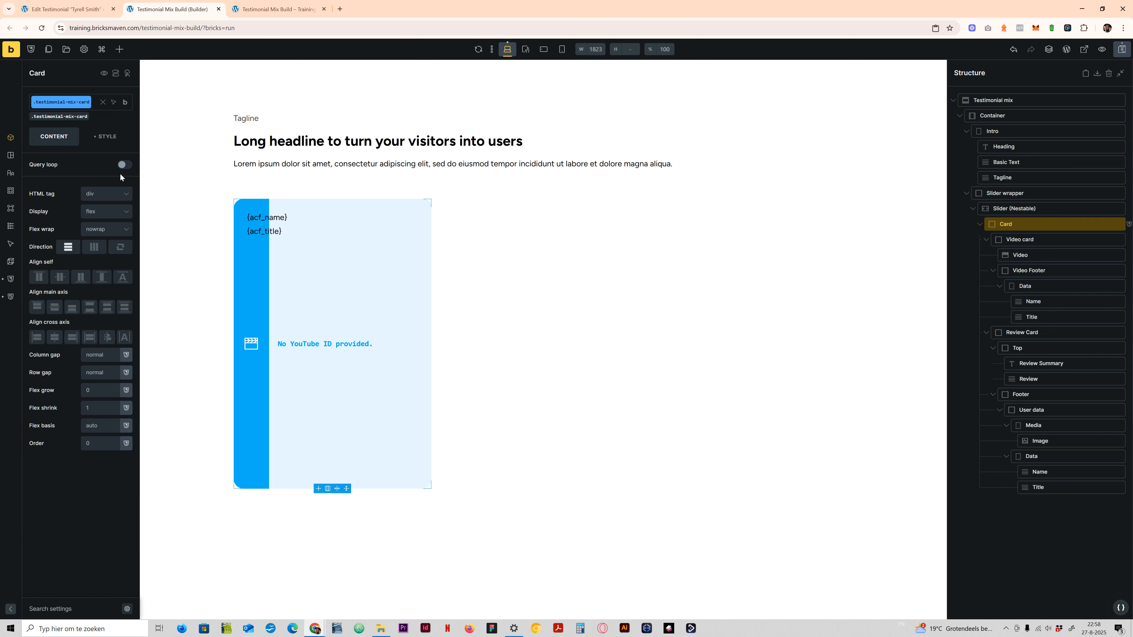
click(124, 166)
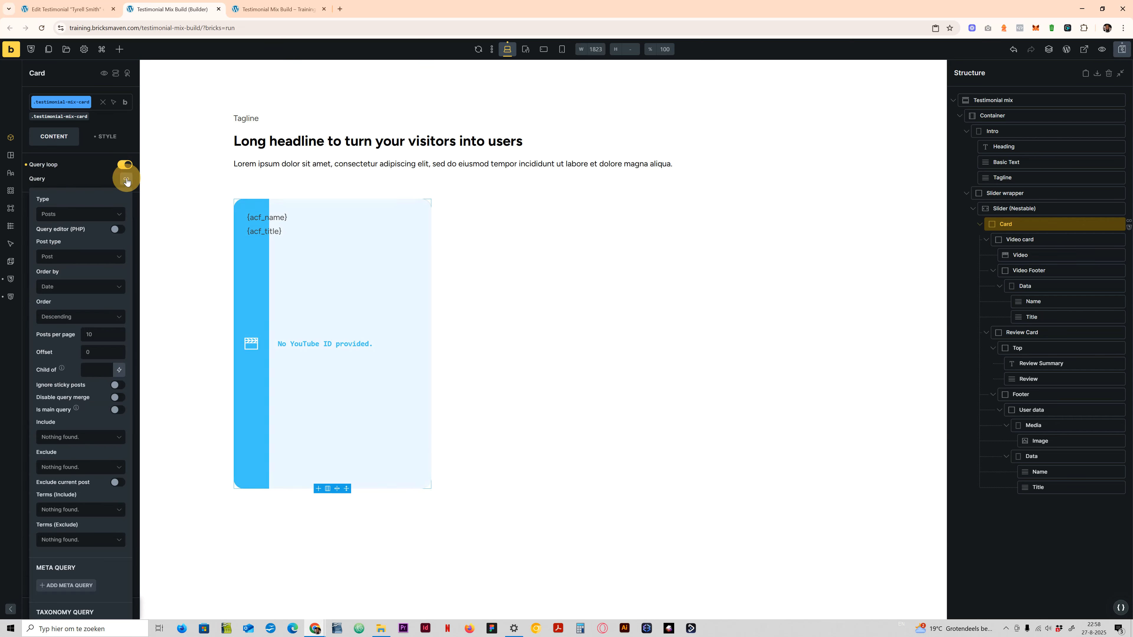
click(126, 179)
click(60, 214)
click(76, 255)
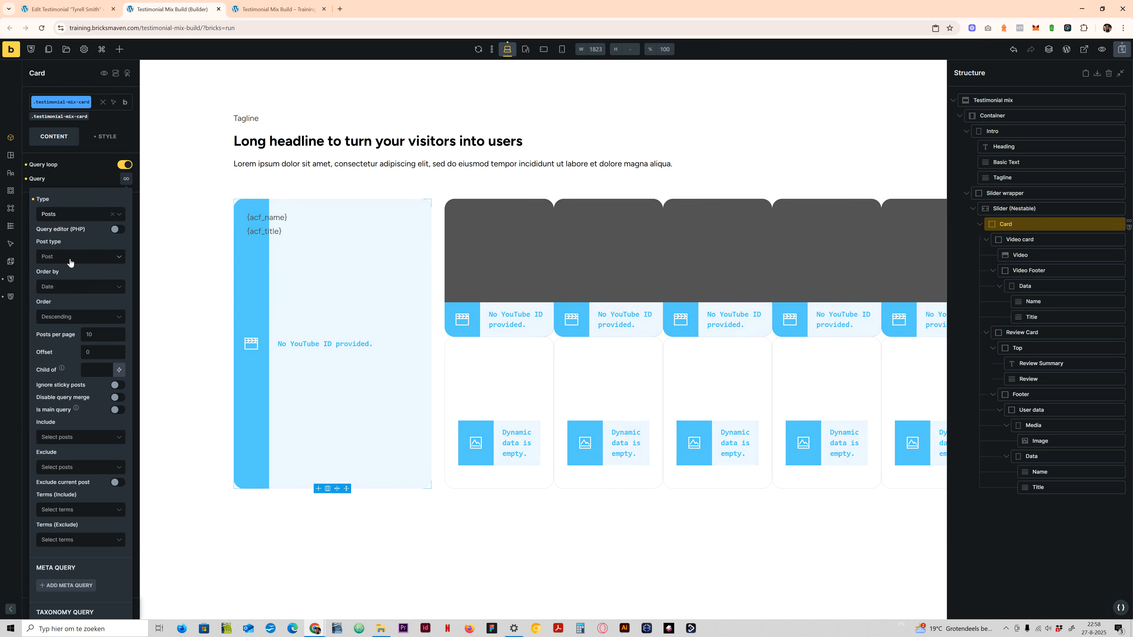
click(79, 261)
click(53, 307)
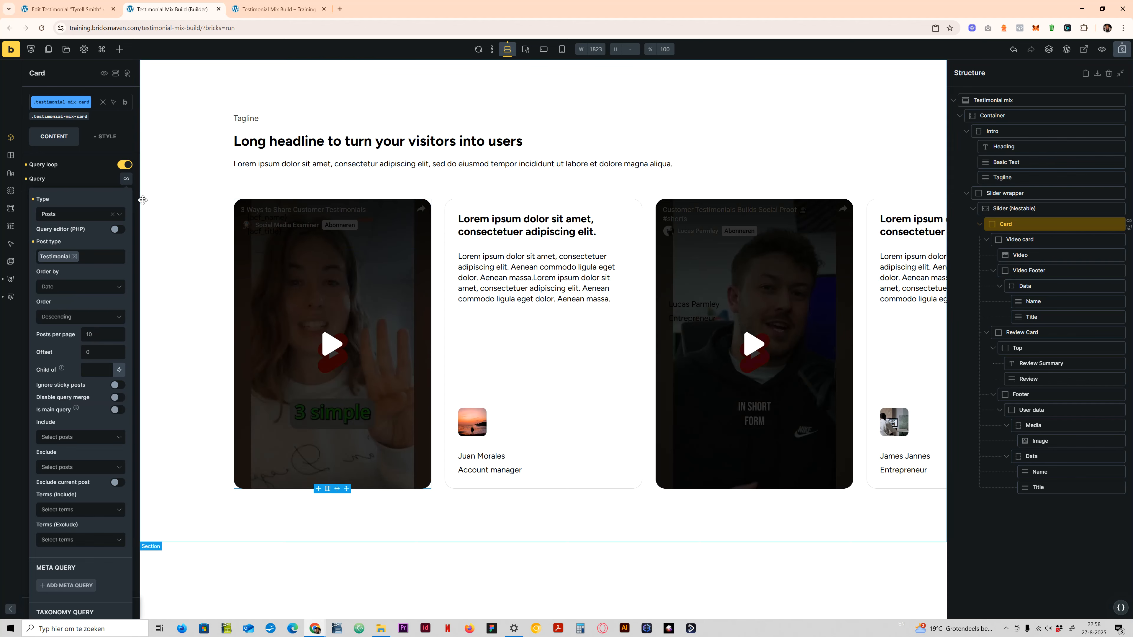
click(81, 171)
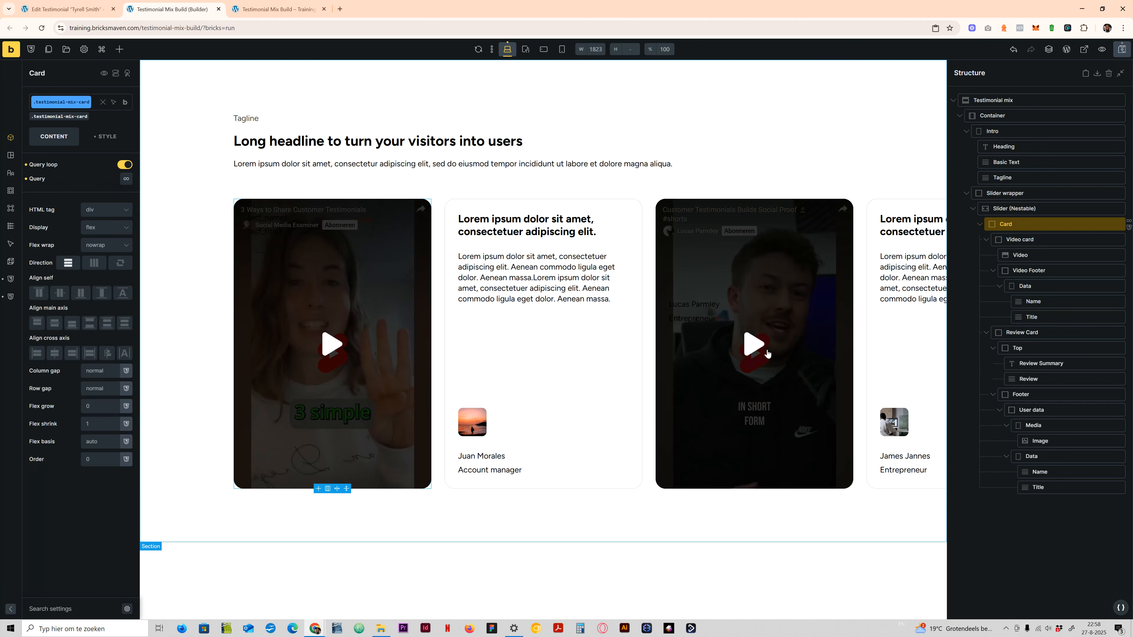
- Save the builder changes and reload the front-end Testimonial Mix Build page to check the looped testimonial cards
click(1121, 51)
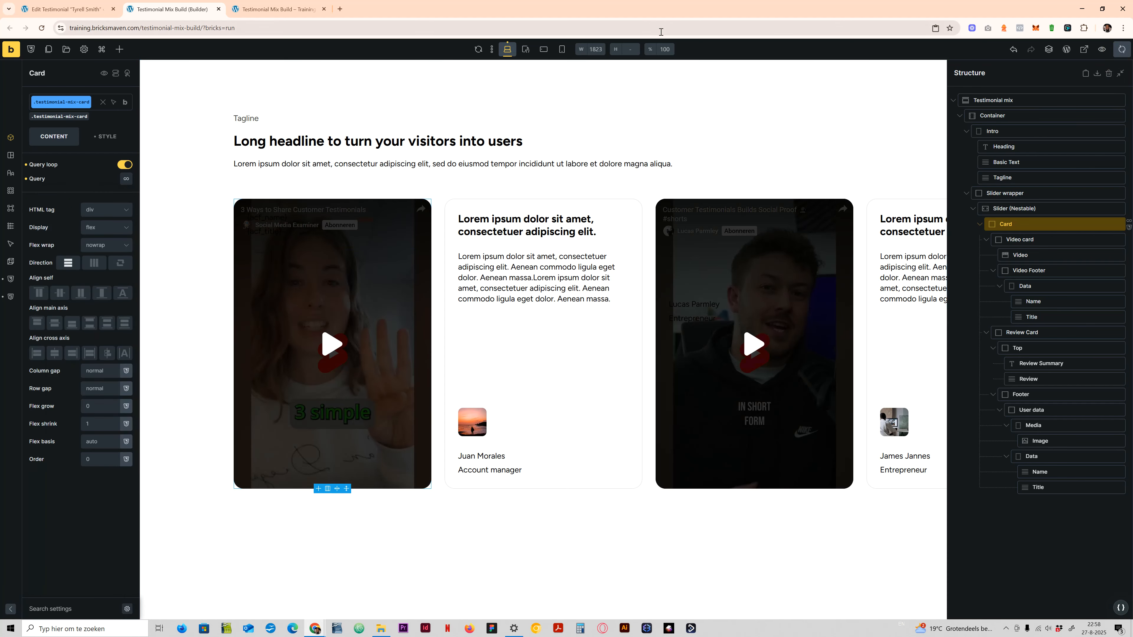
click(270, 5)
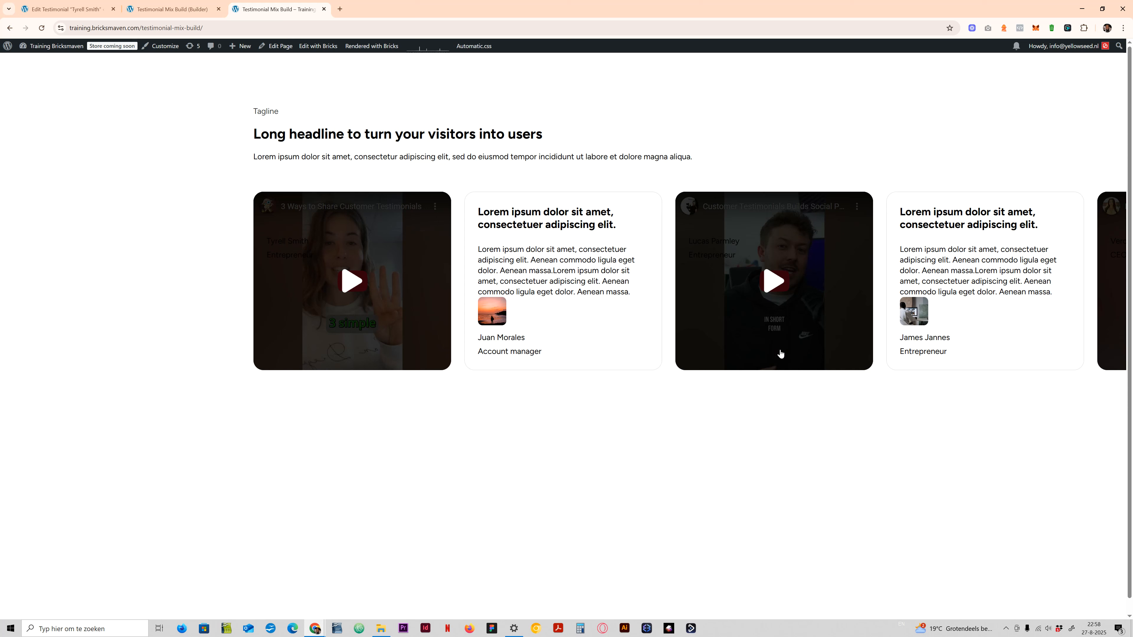
click(42, 28)
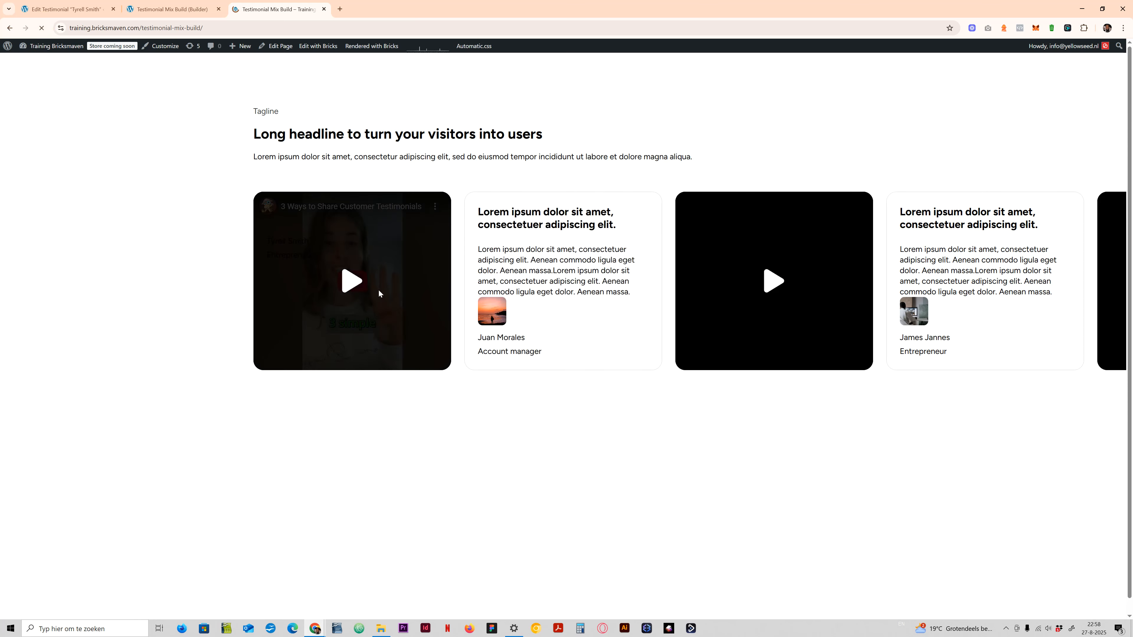
- Return to the Bricks builder and open the Video Footer and its Name text in the Video card
click(173, 9)
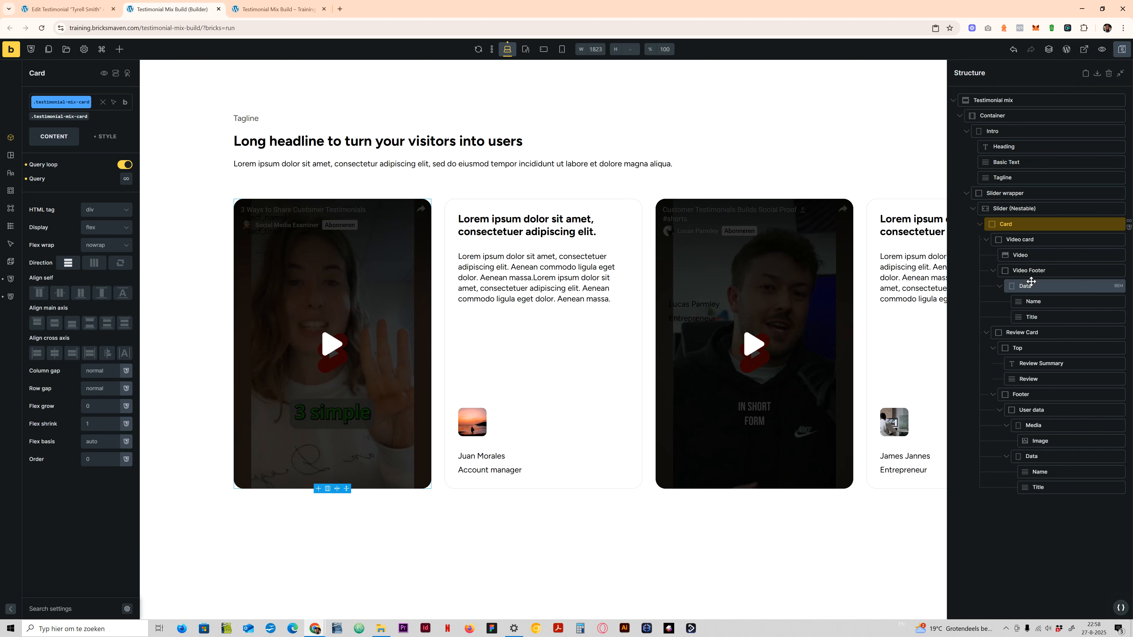
click(1037, 271)
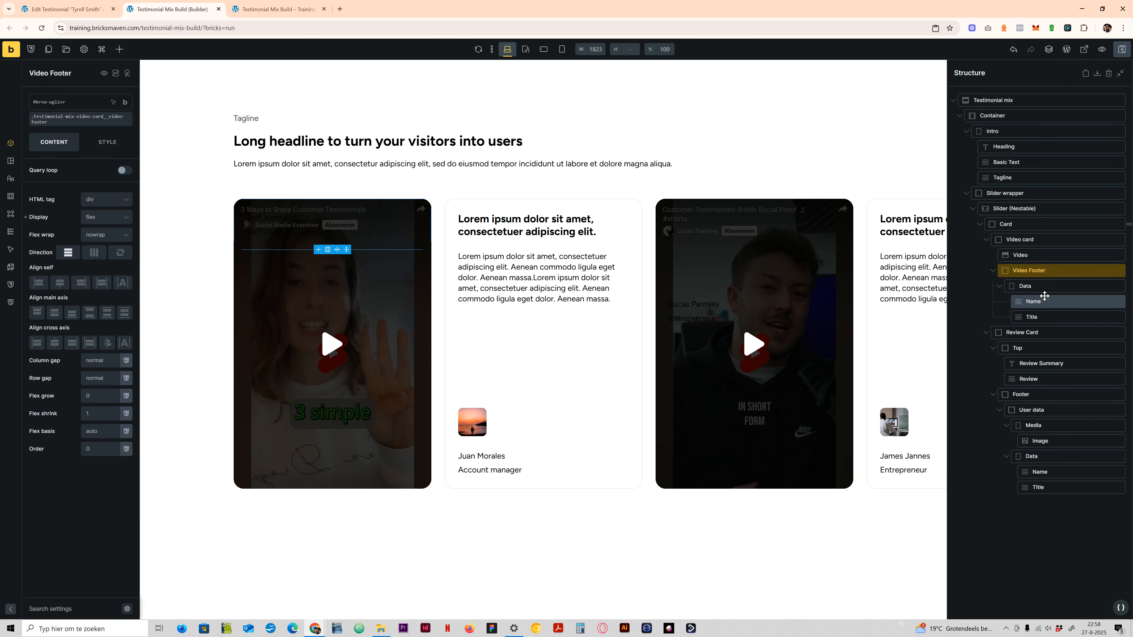
click(1044, 296)
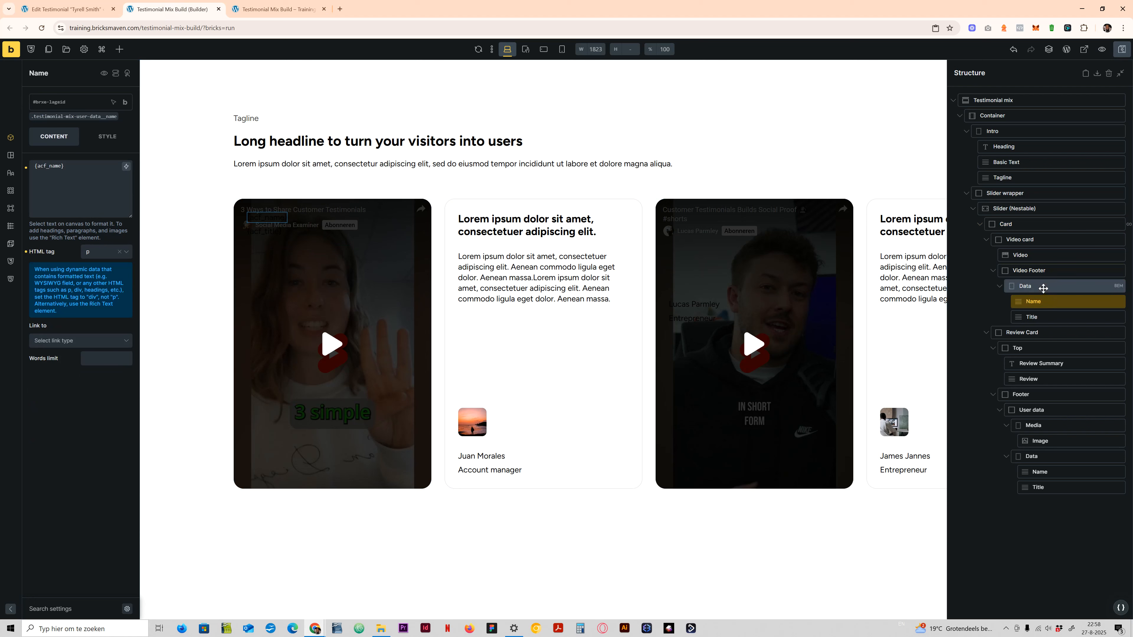
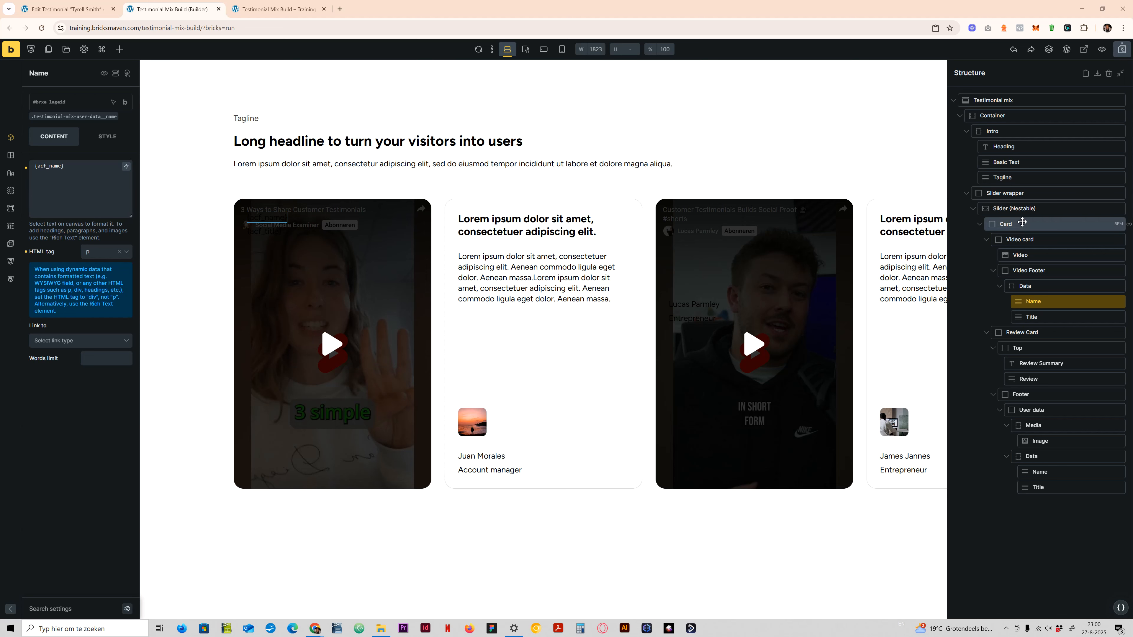
- Change the data-card-status value from Video-card to Video in the Card's custom CSS selectors and save the changes
click(1022, 224)
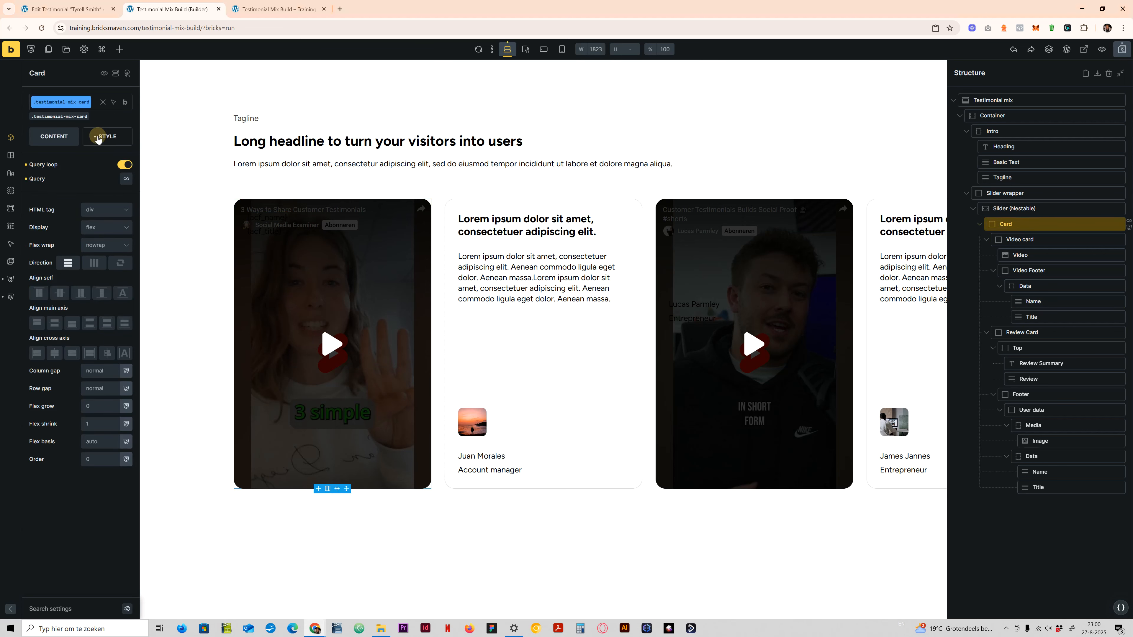
click(98, 138)
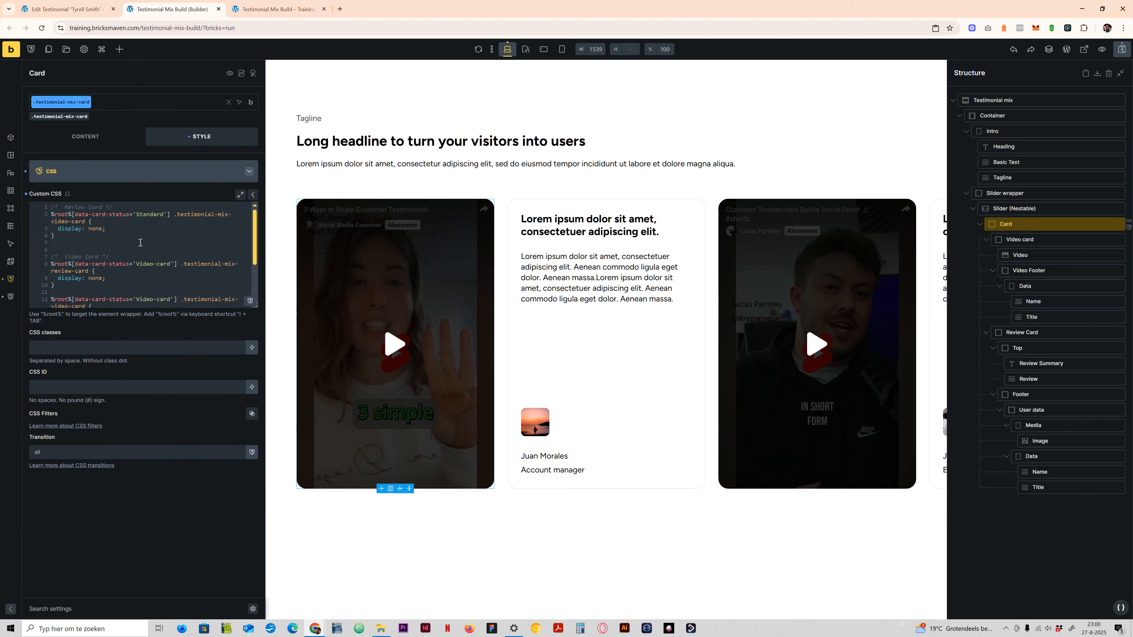
scroll(159, 266, down, 3)
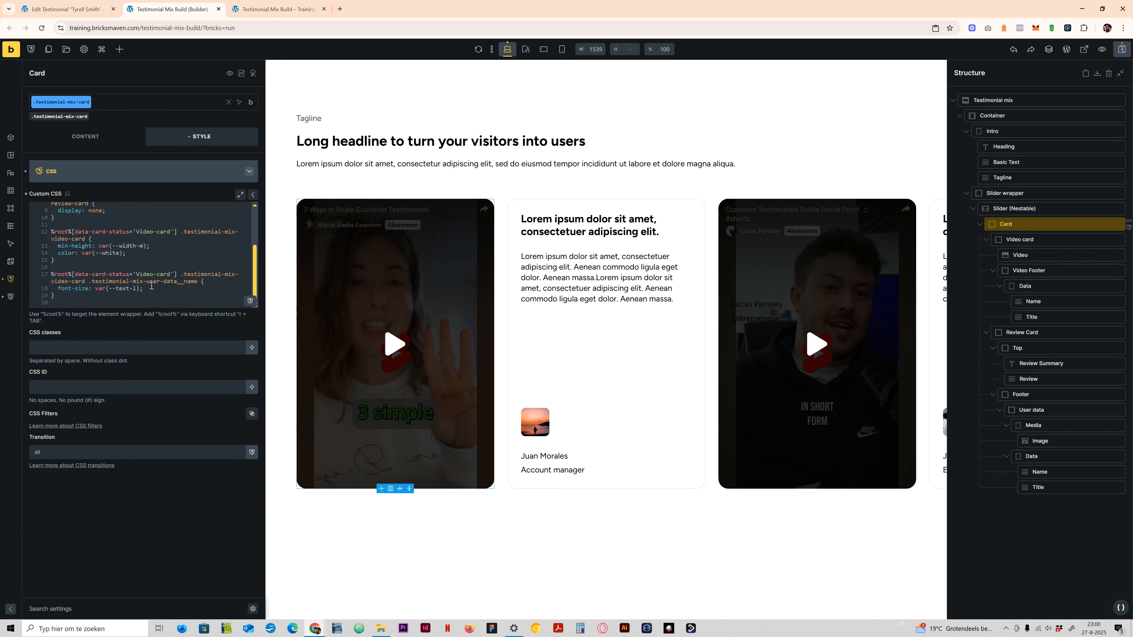
scroll(153, 268, up, 3)
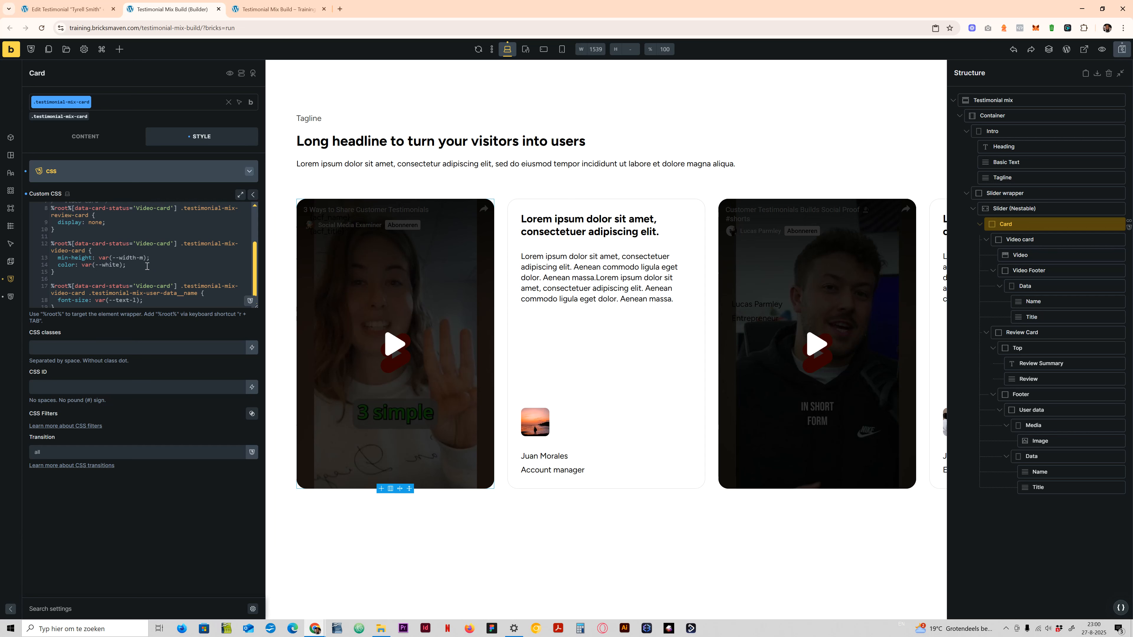
mouse_move(156, 263)
mouse_down()
mouse_move(171, 264)
mouse_move(153, 299)
mouse_move(154, 274)
mouse_up()
key(BackSpace)
scroll(155, 266, down, 3)
key(BackSpace)
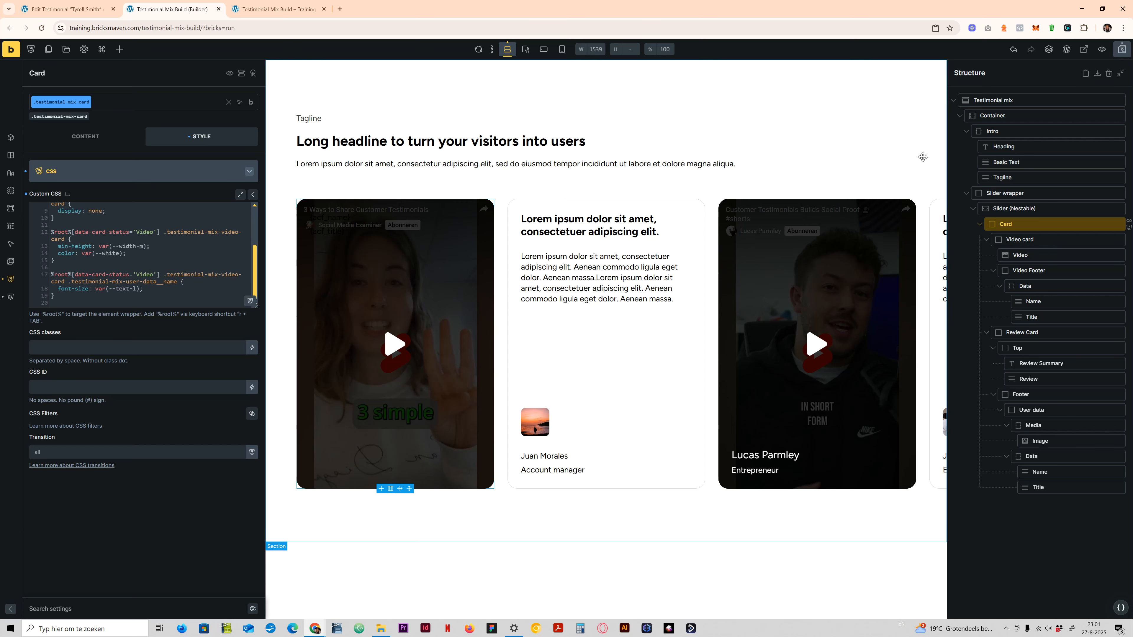
click(1110, 52)
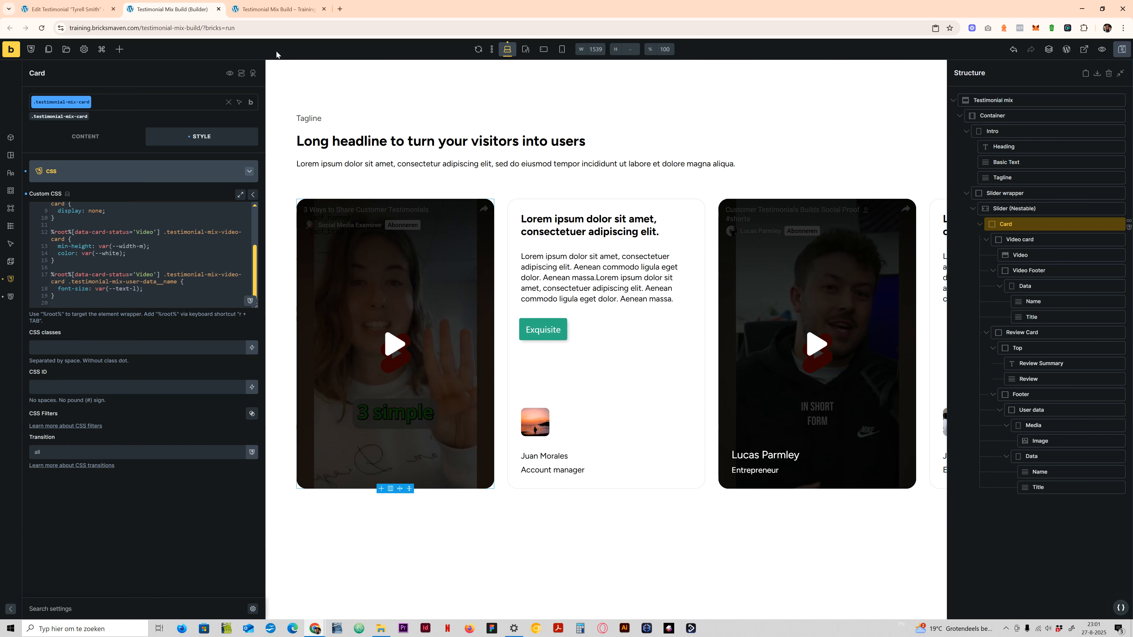
- Check the footers on the front-end Testimonial Mix Build page and slide the testimonial cards forward and back
click(283, 9)
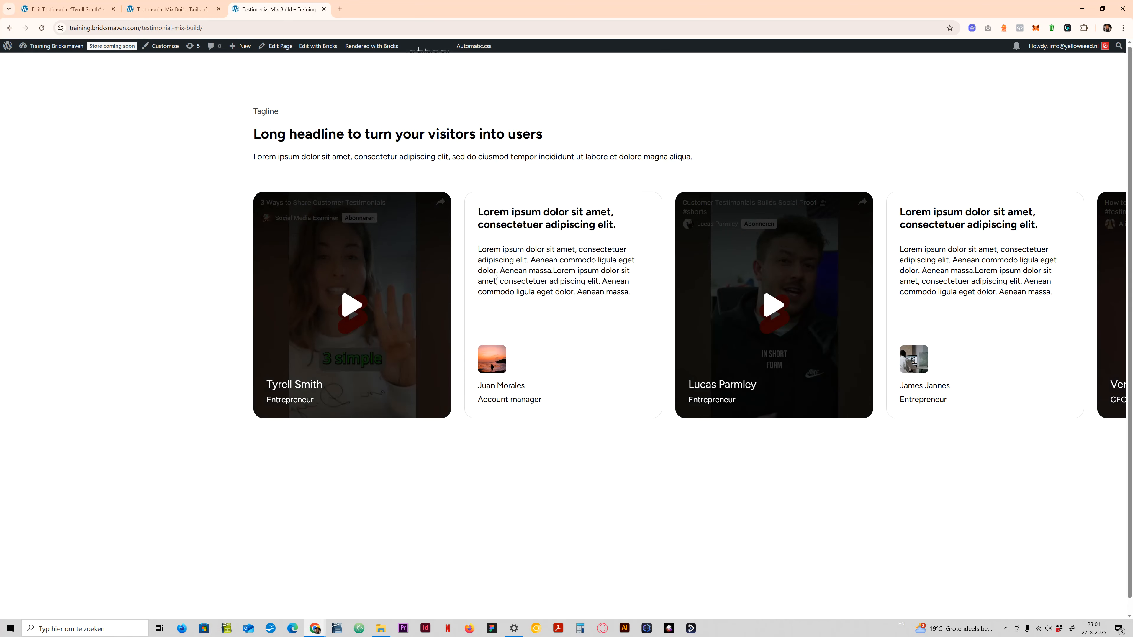
drag(689, 292, 379, 286)
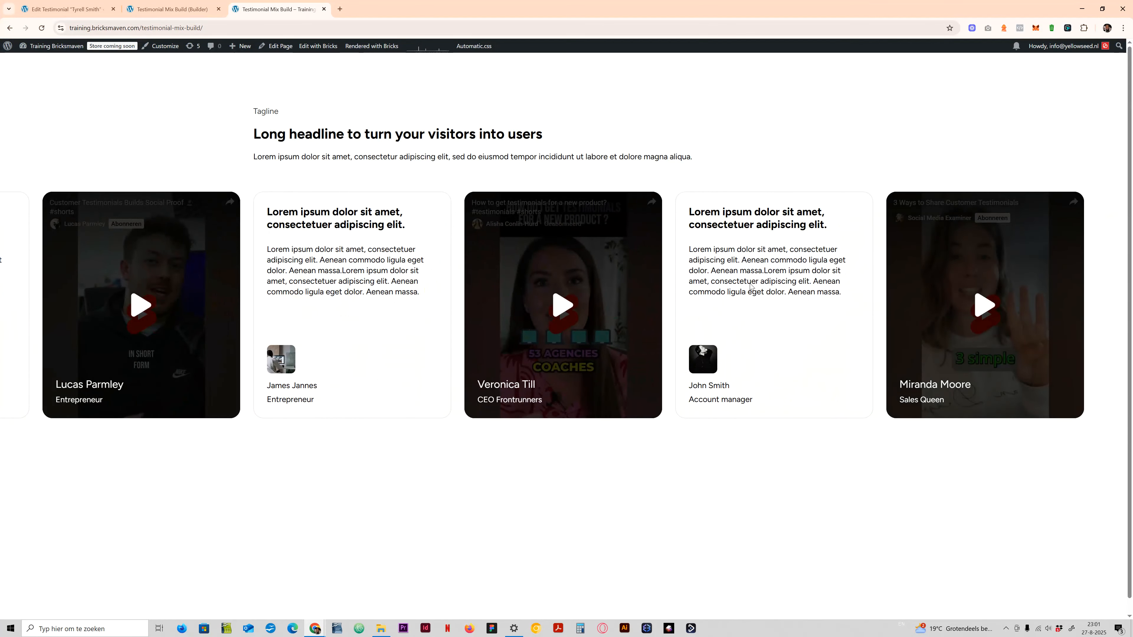
drag(392, 351, 797, 346)
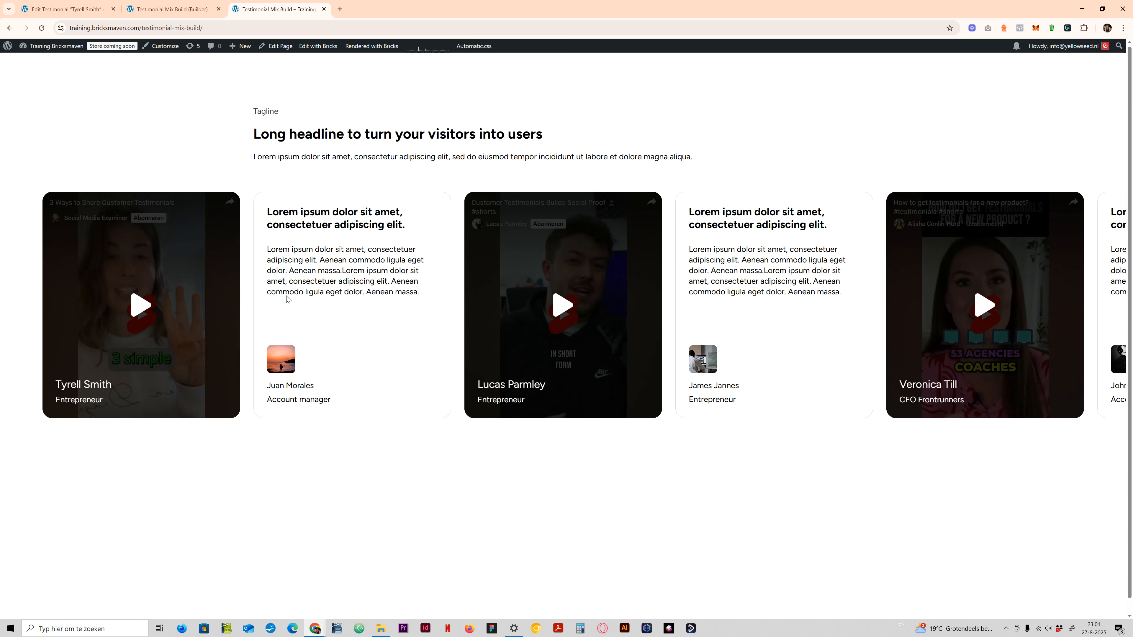
drag(676, 298, 202, 295)
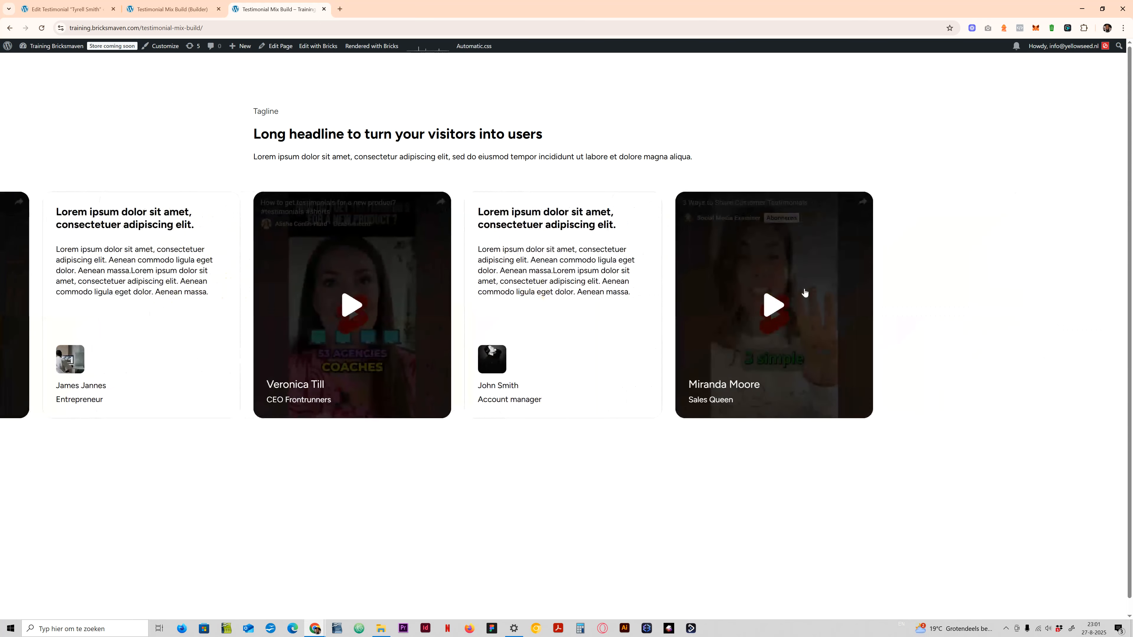
drag(286, 309, 522, 298)
- Play and pause the first card's video, and slide through the remaining testimonial cards
click(358, 303)
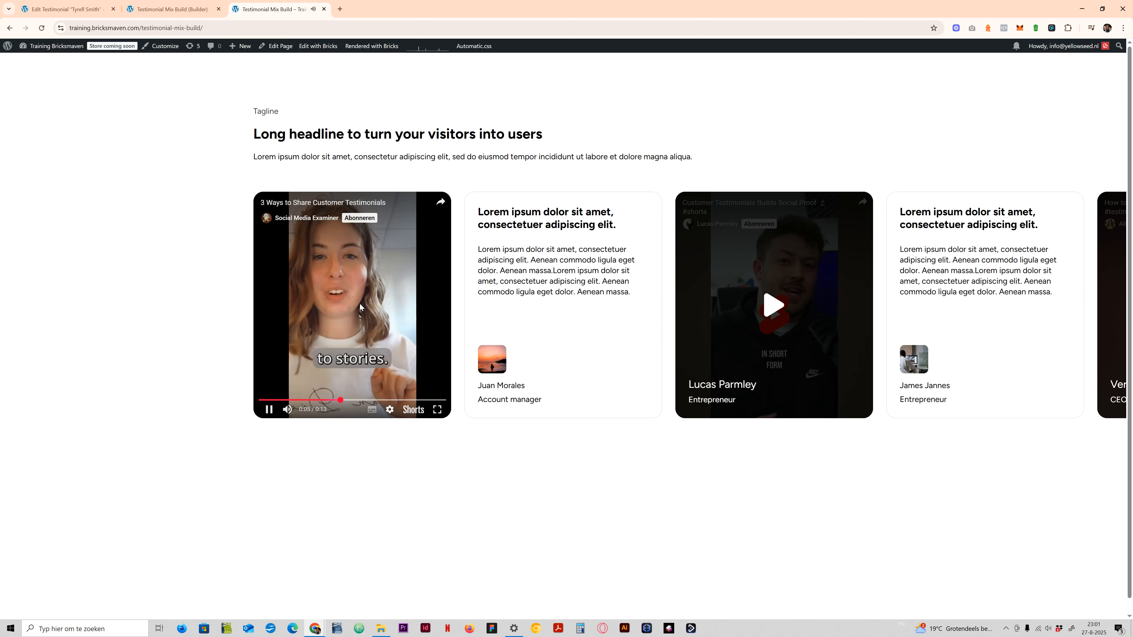
click(343, 321)
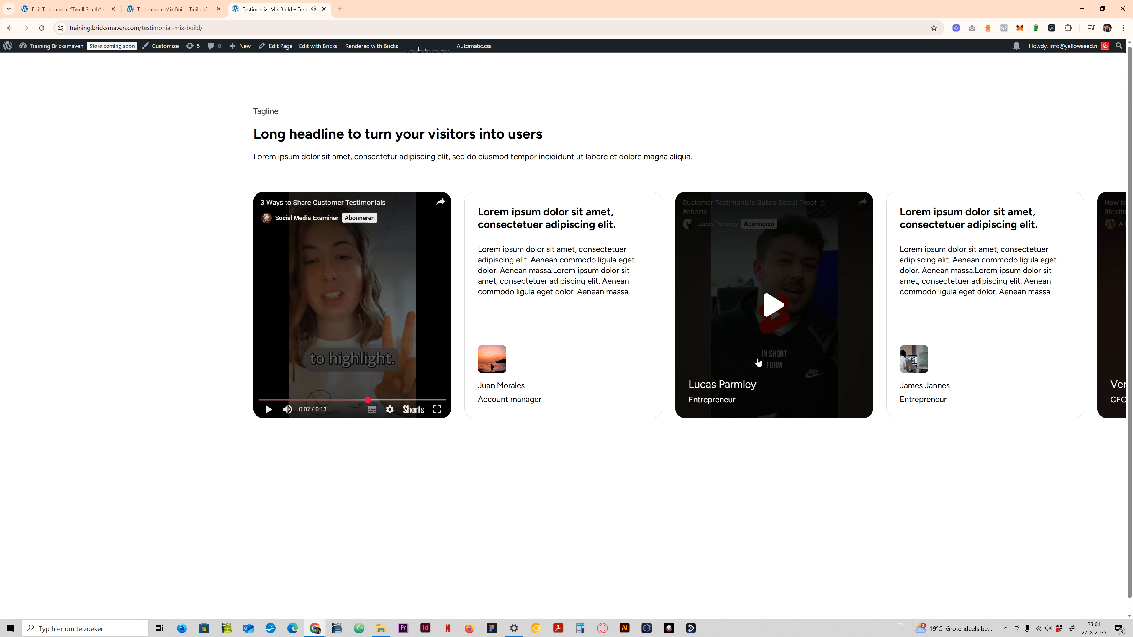
drag(574, 319, 330, 317)
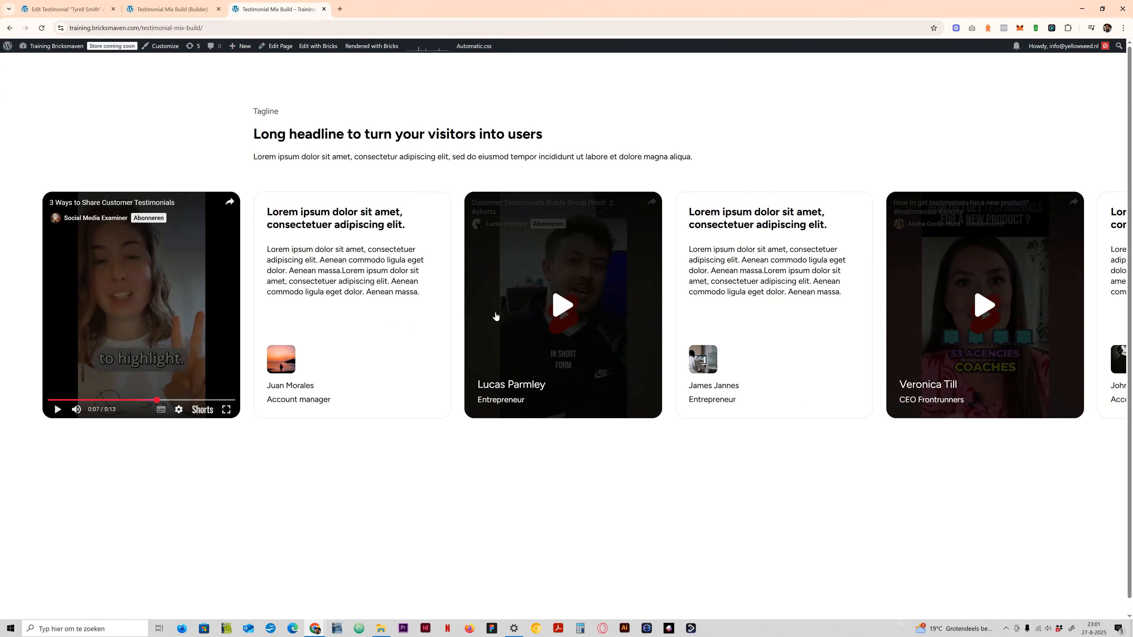
drag(571, 303, 402, 303)
drag(666, 280, 473, 268)
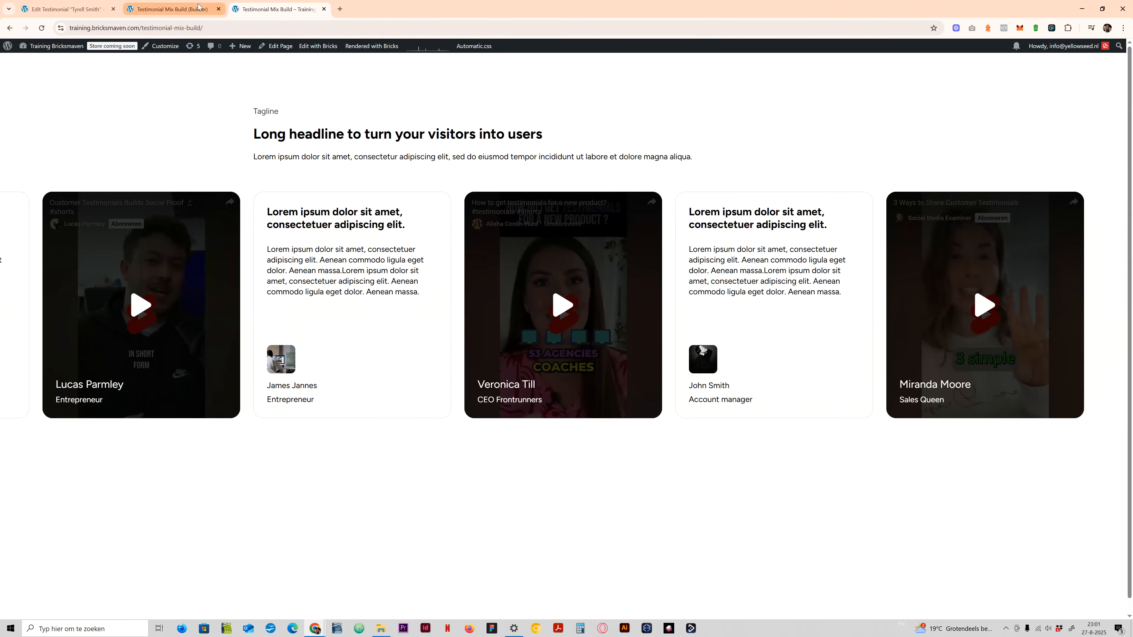
- Open the browser's responsive device preview for the front-end page, enlarge its viewing area and widen it to 2041 px
key(F12)
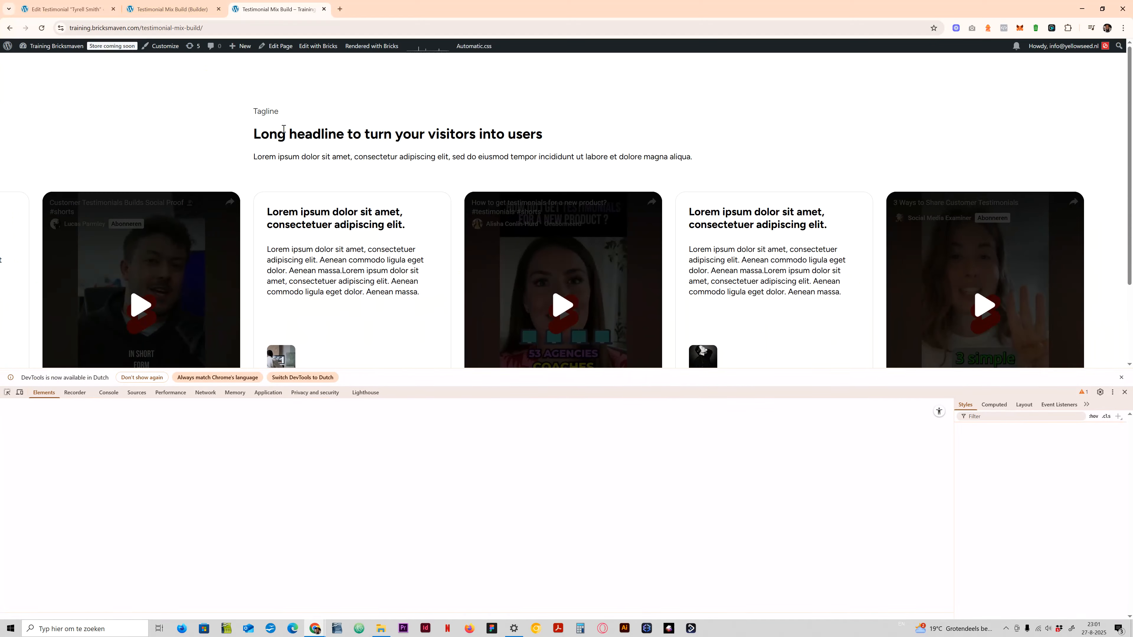
click(20, 392)
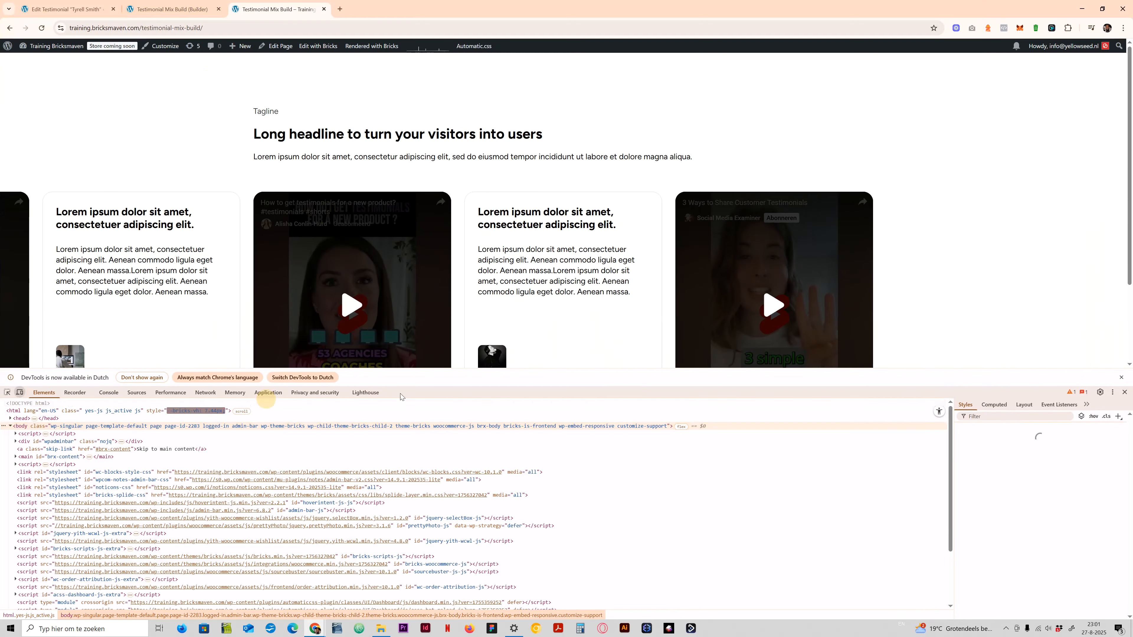
drag(442, 369, 440, 505)
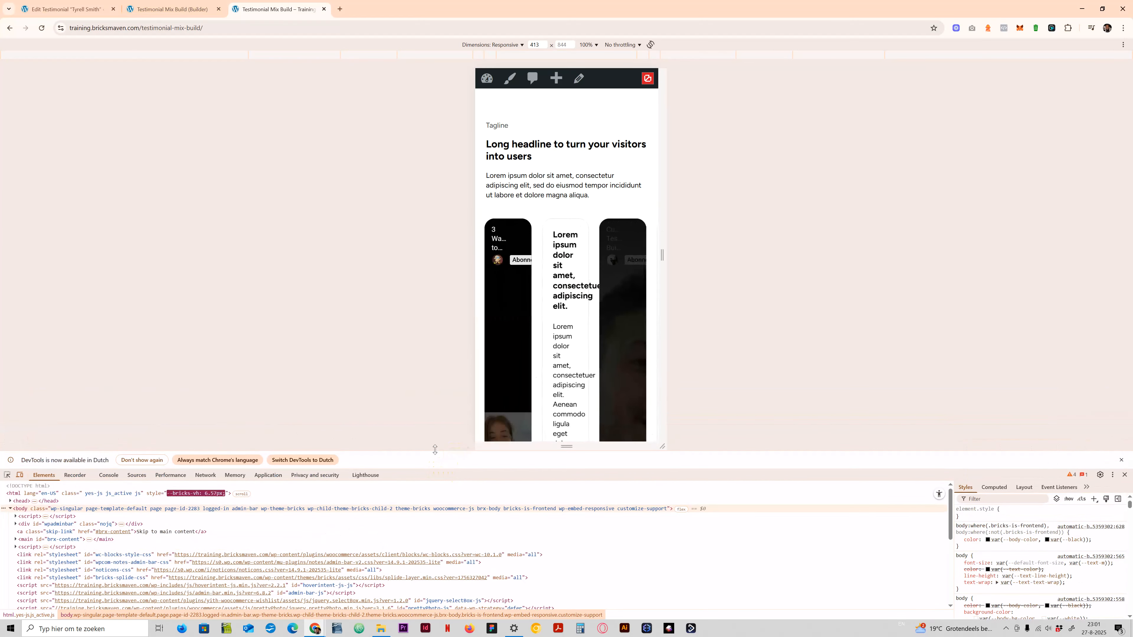
drag(662, 292, 1022, 290)
- In the Bricks builder, set the Slider (Nestable)'s items to show to 2 at the tablet breakpoint and 1 at mobile portrait
click(170, 9)
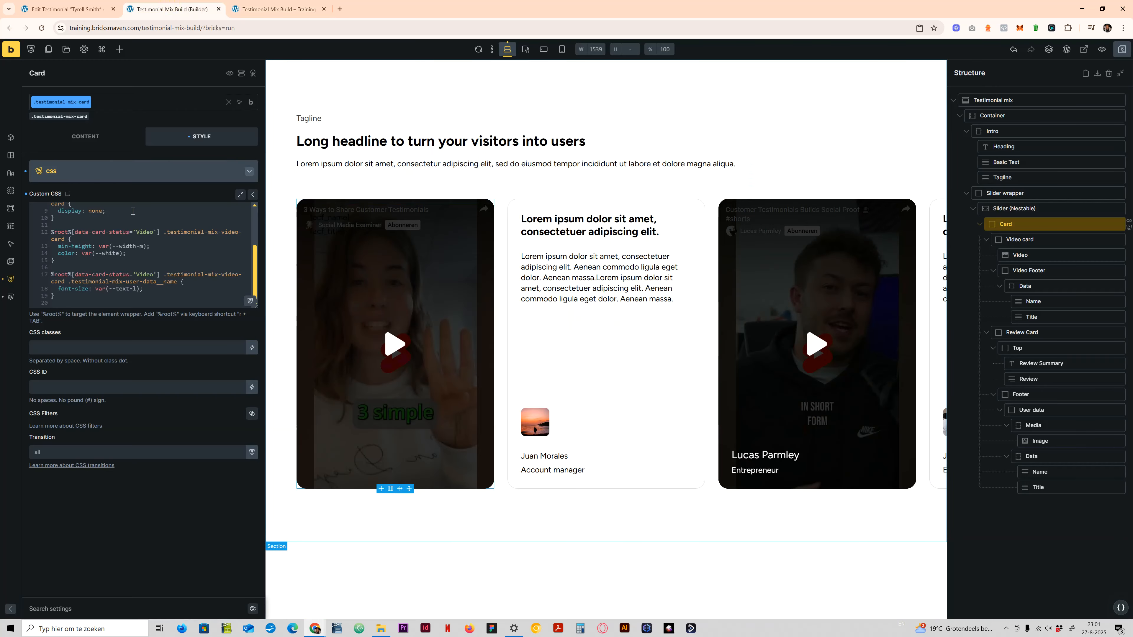
click(1044, 208)
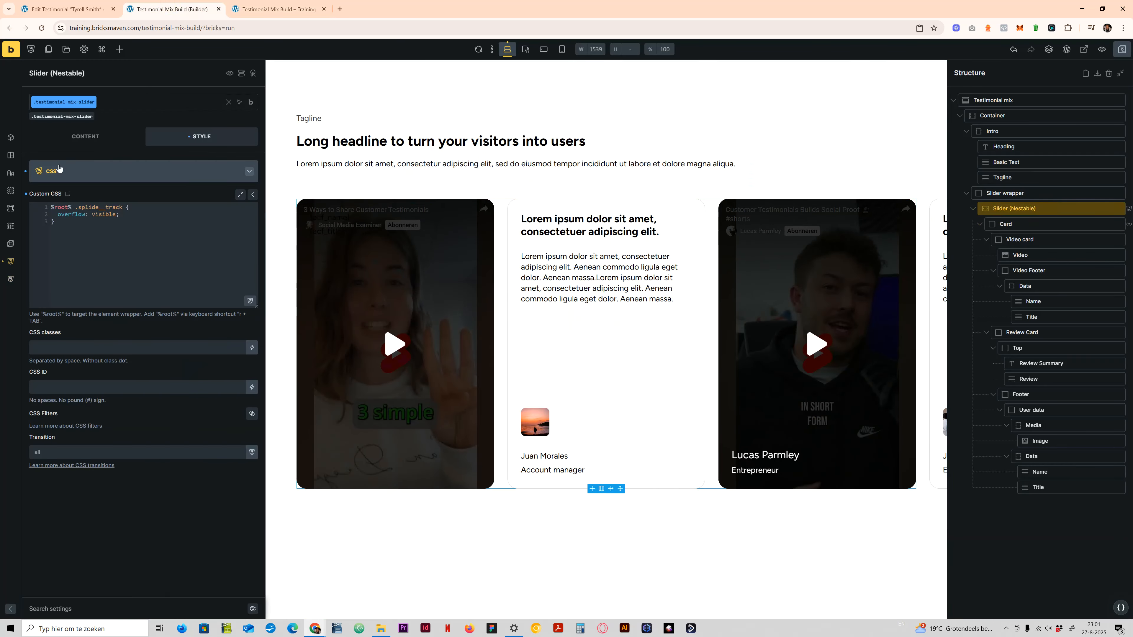
click(69, 143)
click(85, 217)
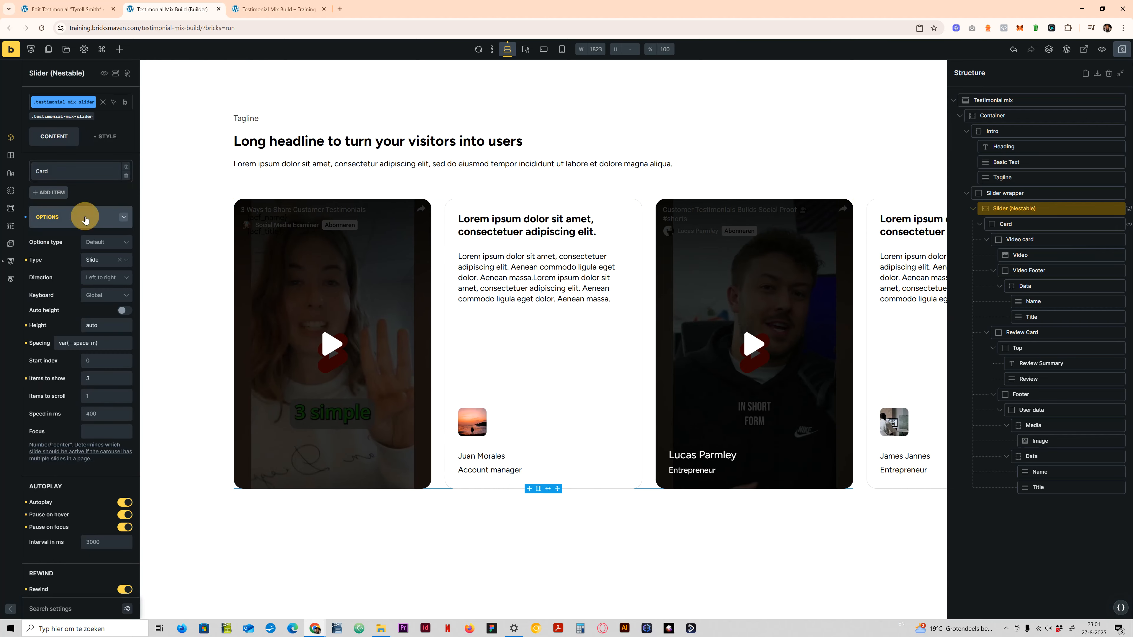
click(524, 50)
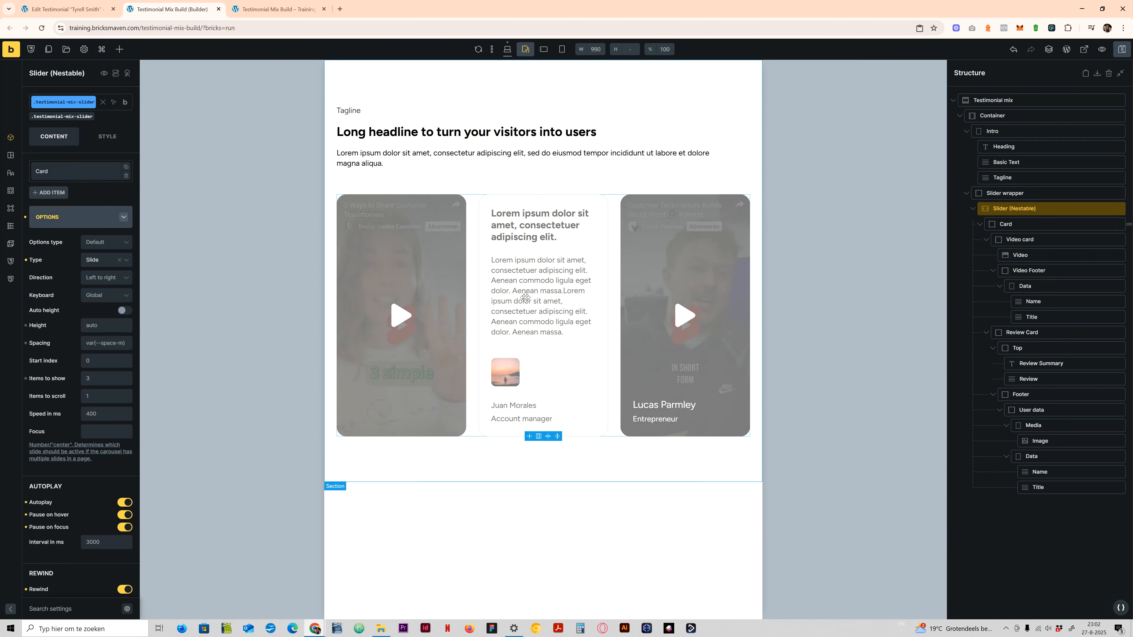
click(101, 382)
text(2)
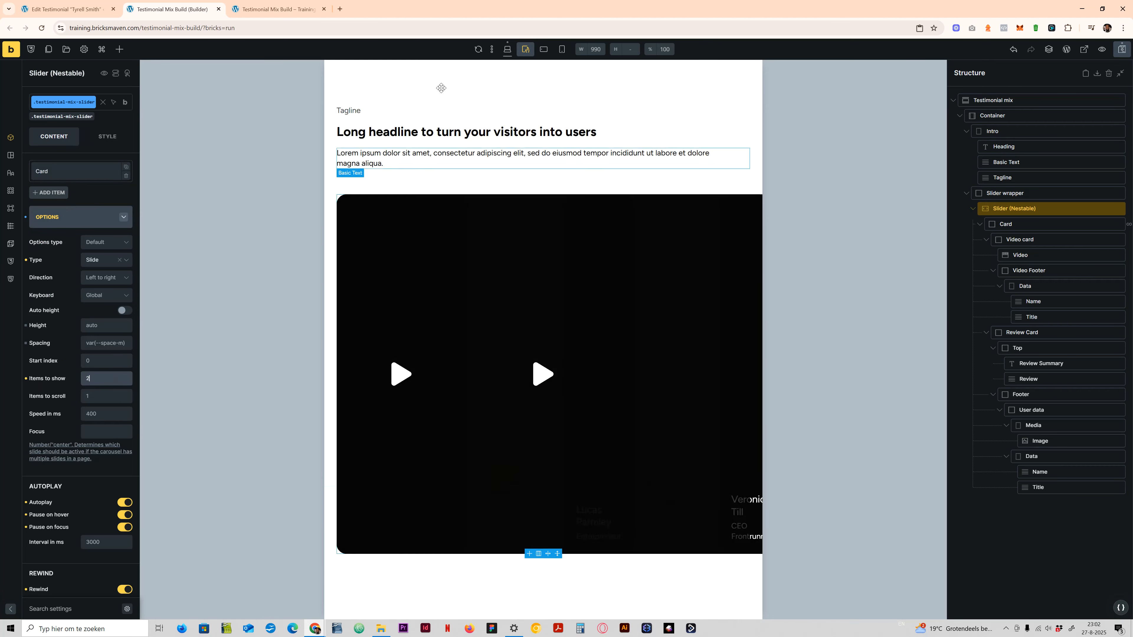
click(543, 51)
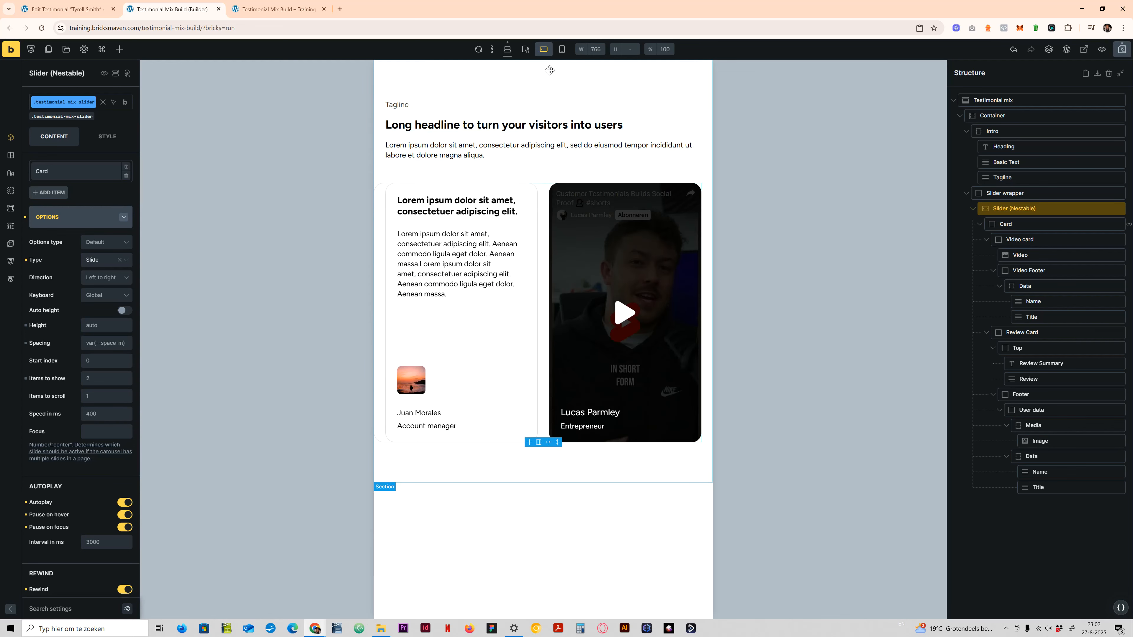
click(561, 49)
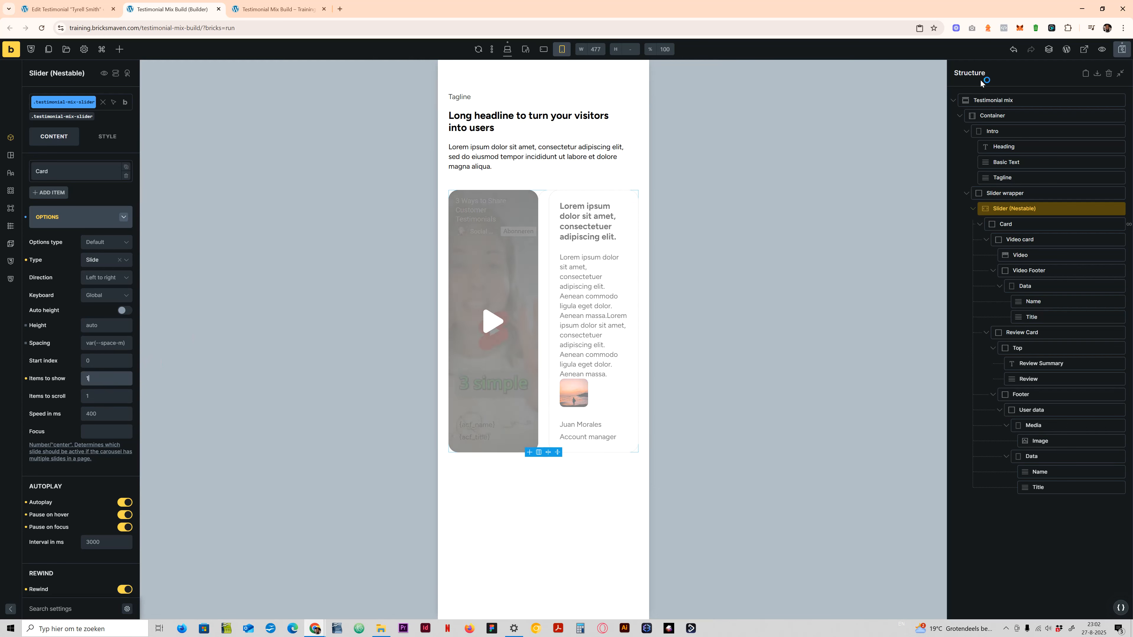
- Reload the front-end page, narrow the responsive preview to 590 px and slide through the testimonial cards
click(274, 9)
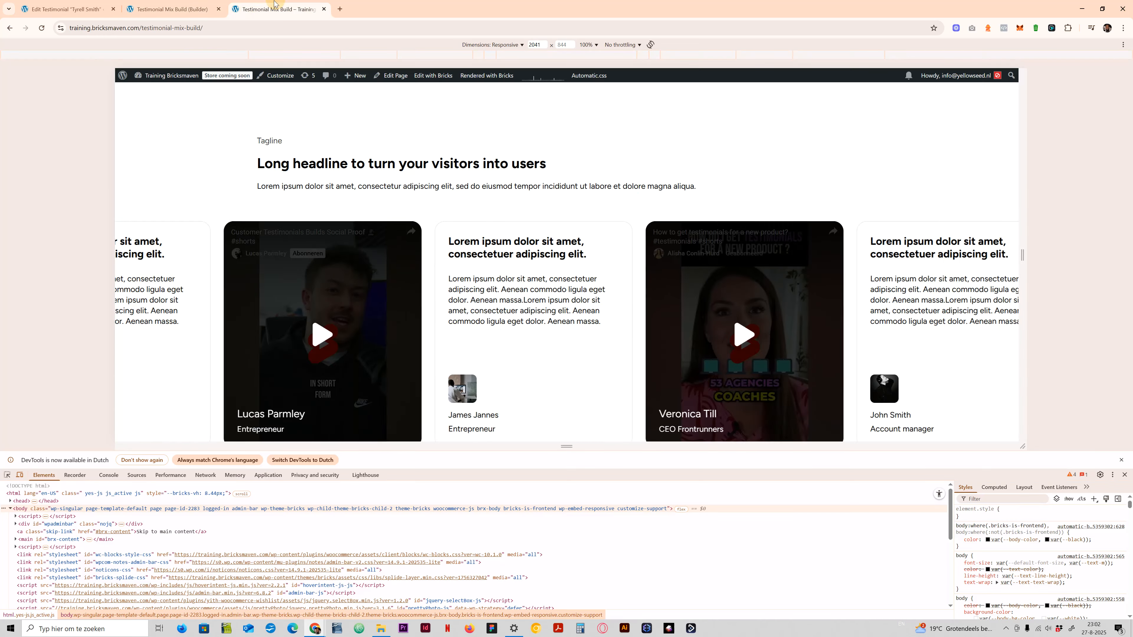
click(41, 27)
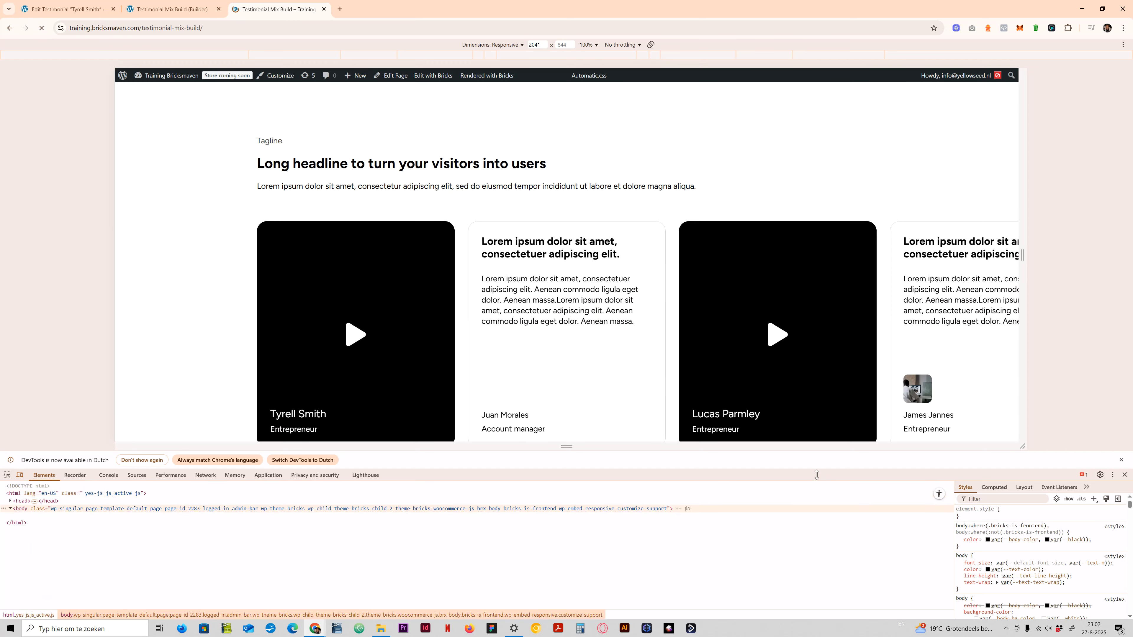
drag(816, 474, 829, 527)
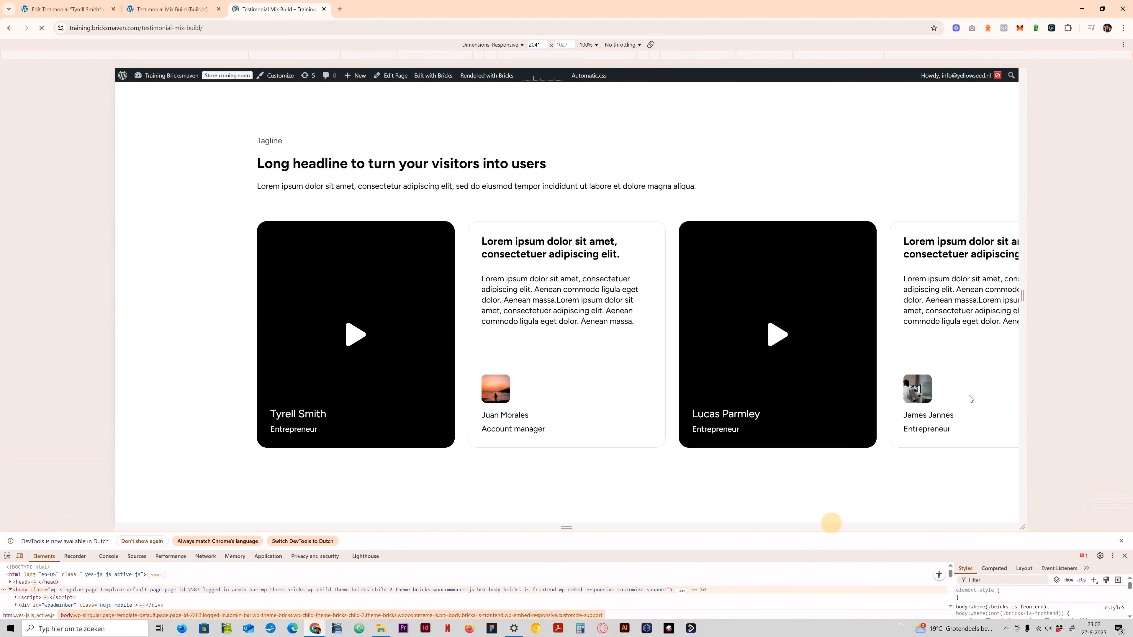
drag(1088, 357, 701, 367)
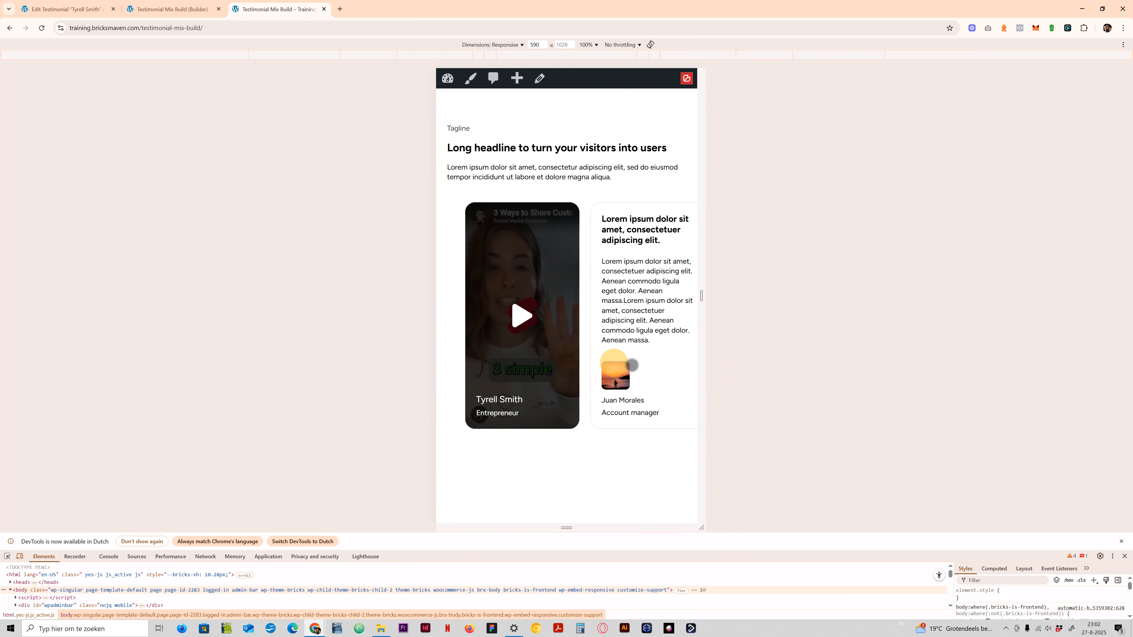
drag(614, 362, 552, 363)
drag(629, 355, 539, 357)
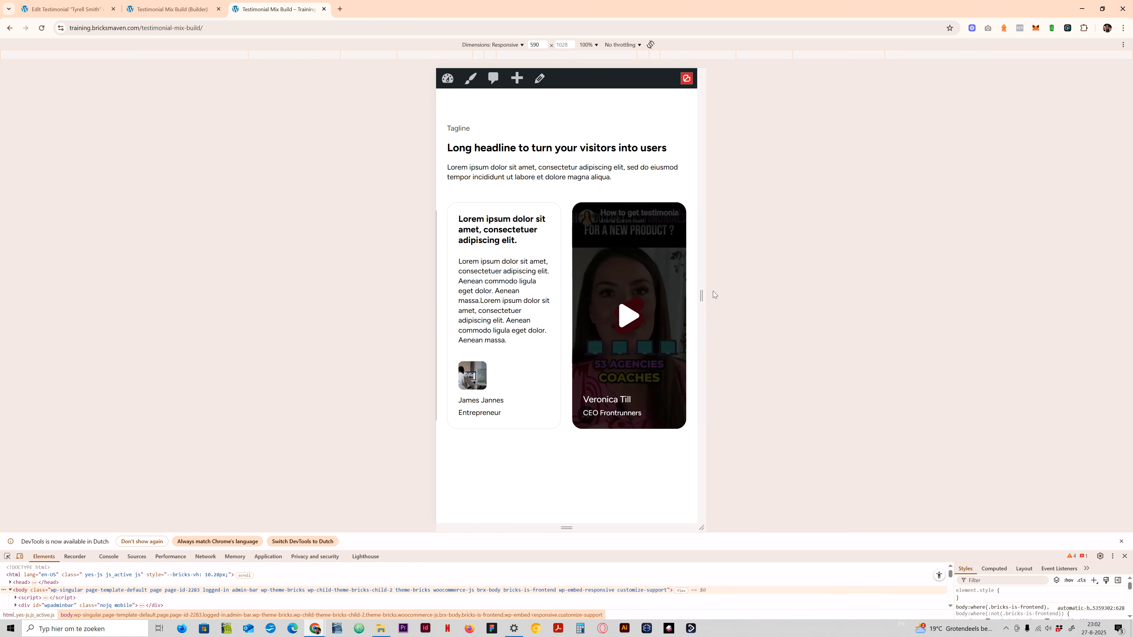
- Resize the responsive preview to widths of 543, 802 and 1438 px to check the slider layout
drag(701, 295, 692, 291)
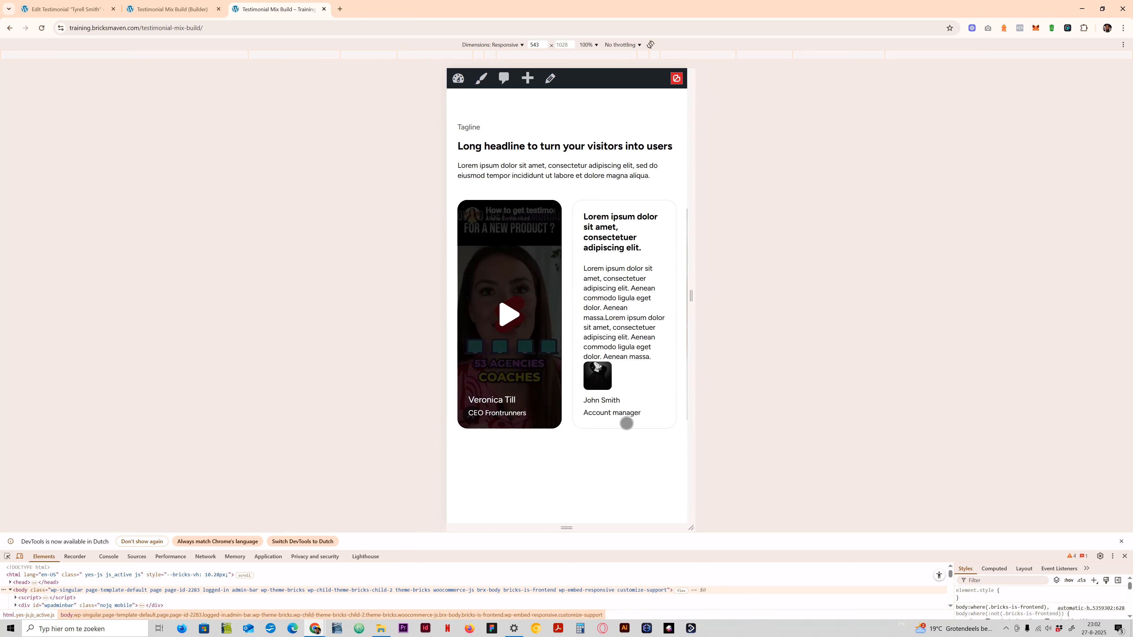
drag(691, 296, 751, 303)
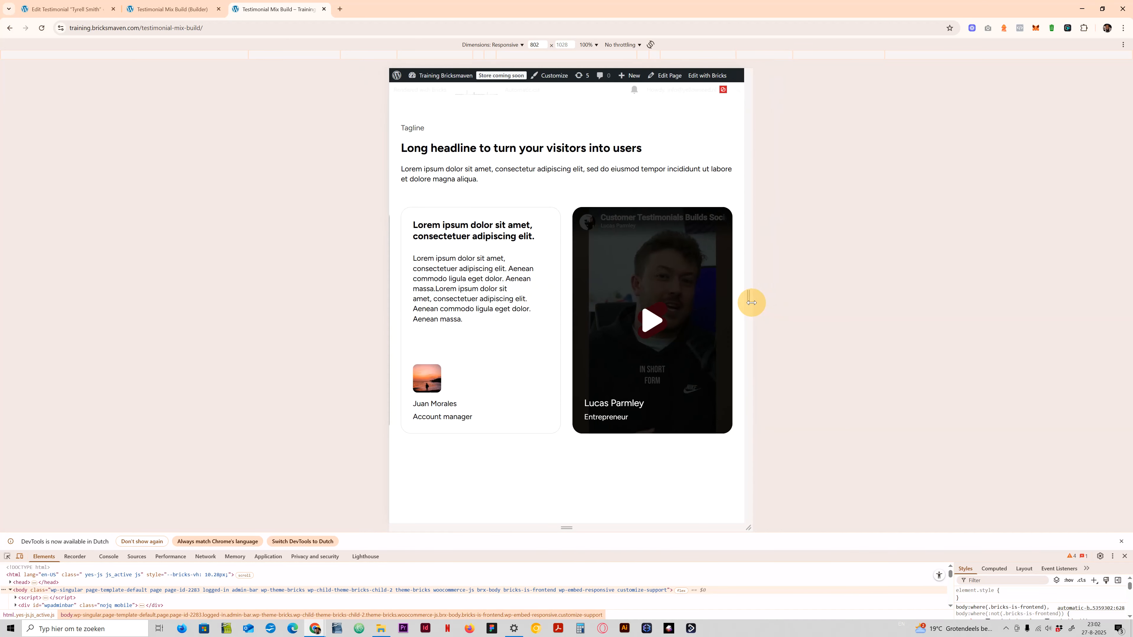
drag(752, 303, 901, 302)
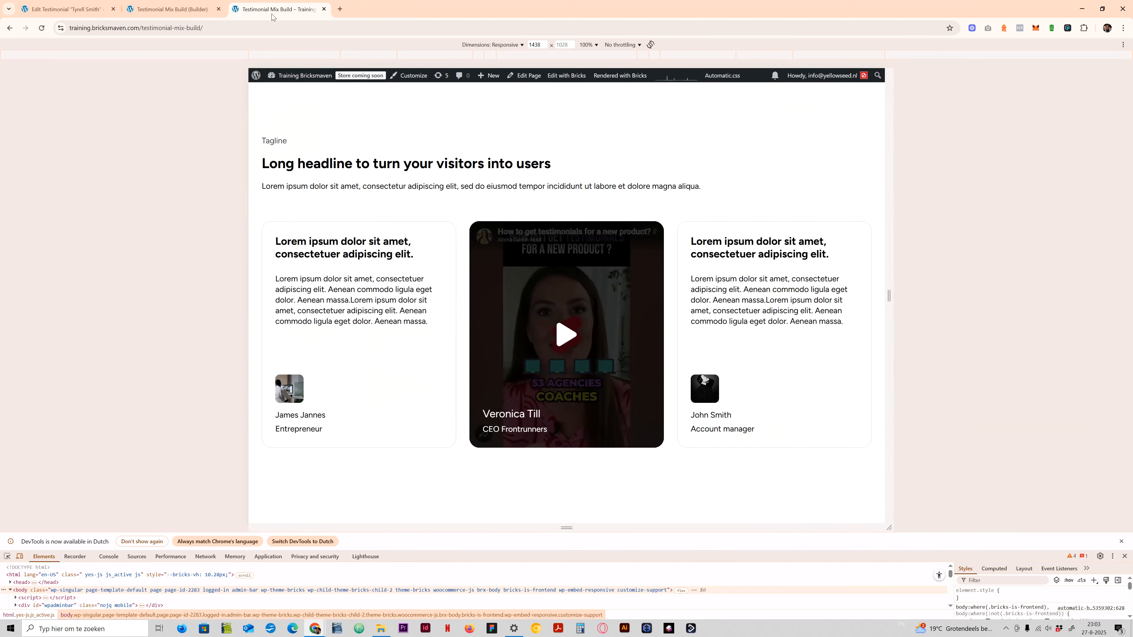
- Return to the Bricks builder and select the Review Card inside the slider's Card
click(185, 7)
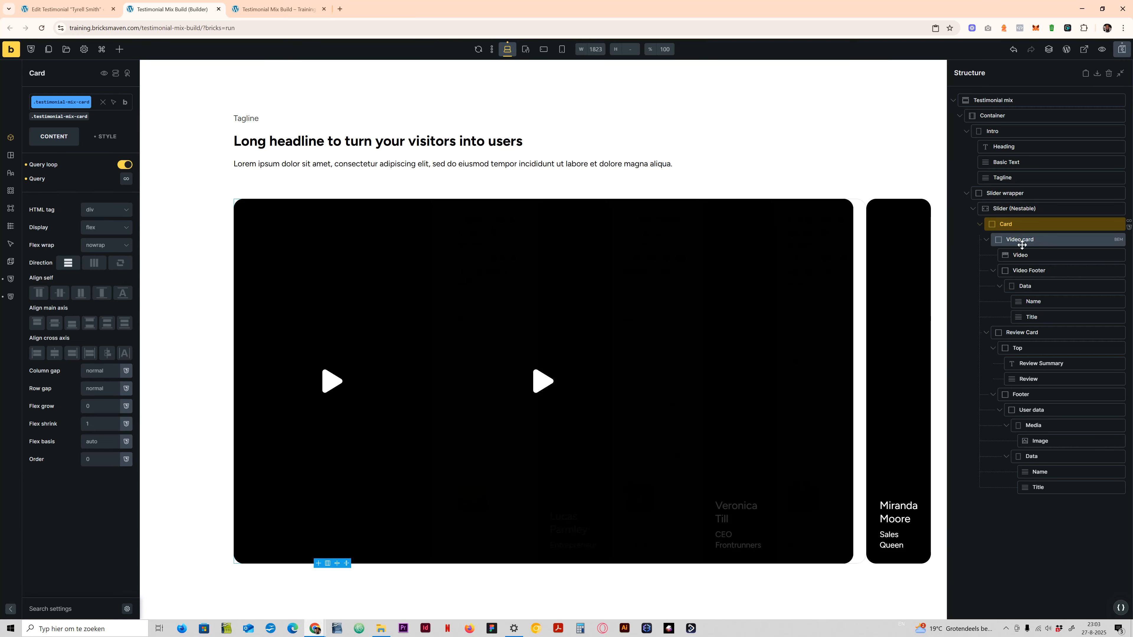
click(1025, 333)
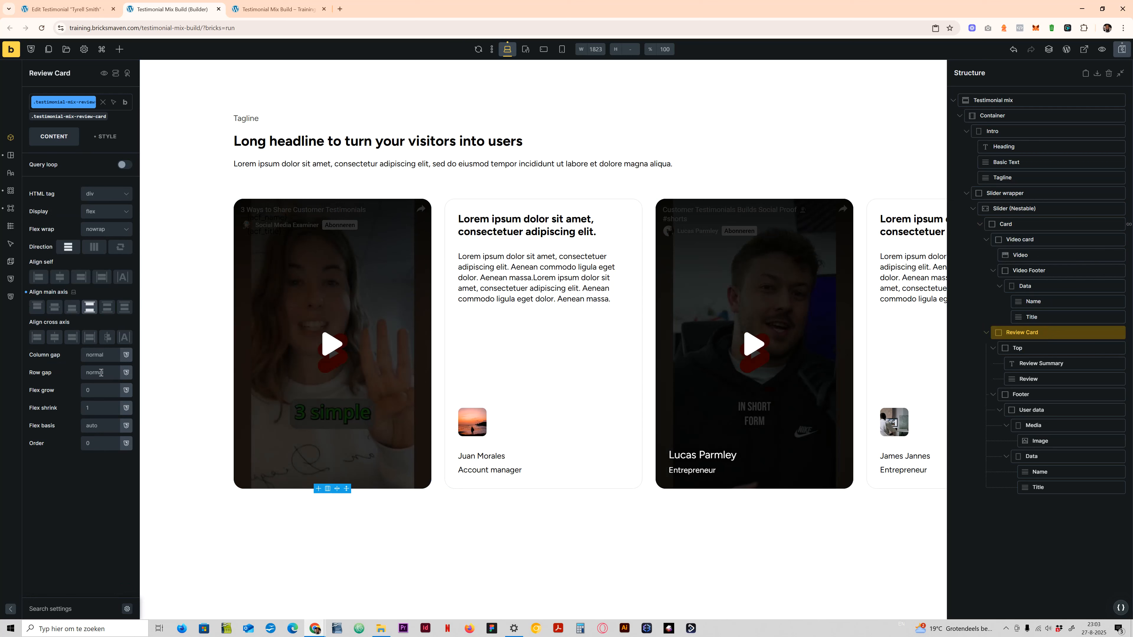
- Look up the Automatic Spacing options in the Automatic.css spacing settings and close the settings
key(ctrl+shift+u)
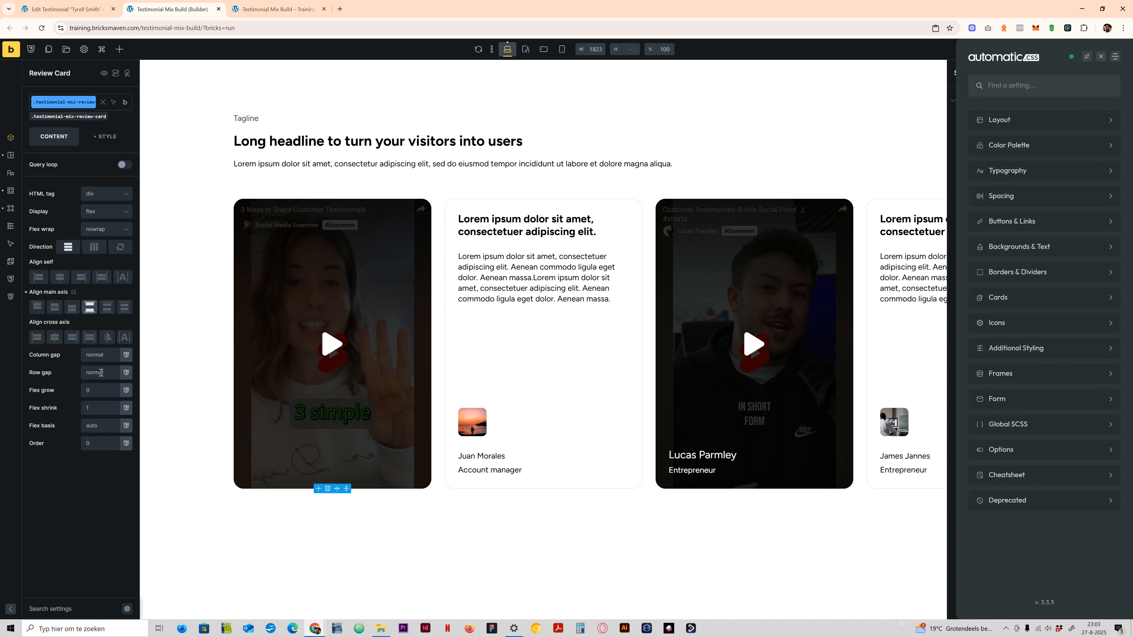
click(1013, 198)
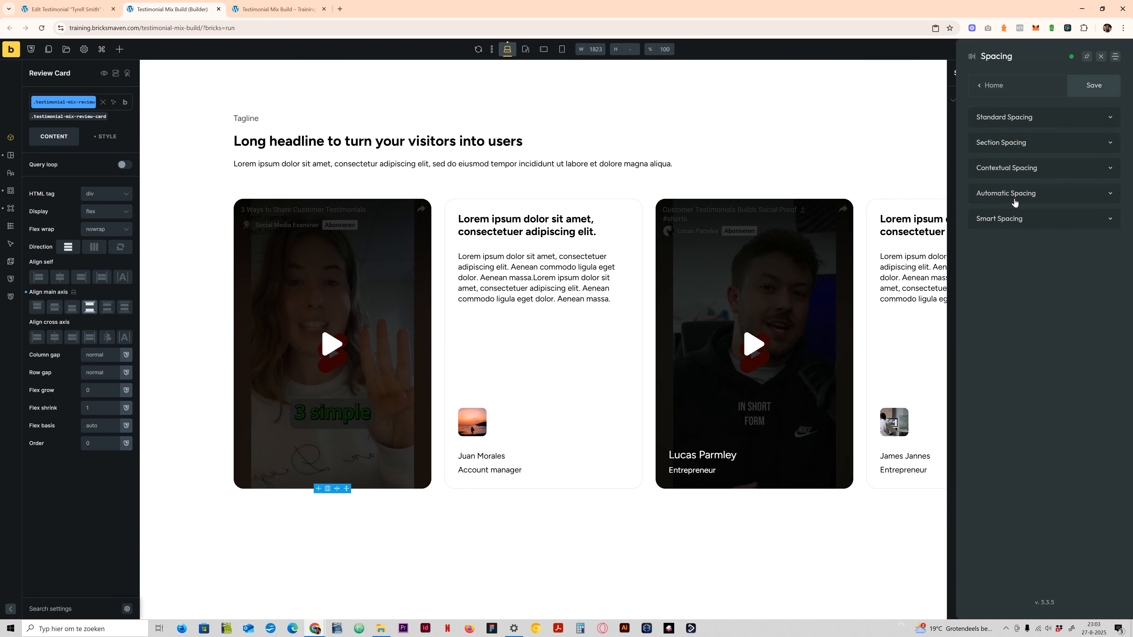
click(1014, 193)
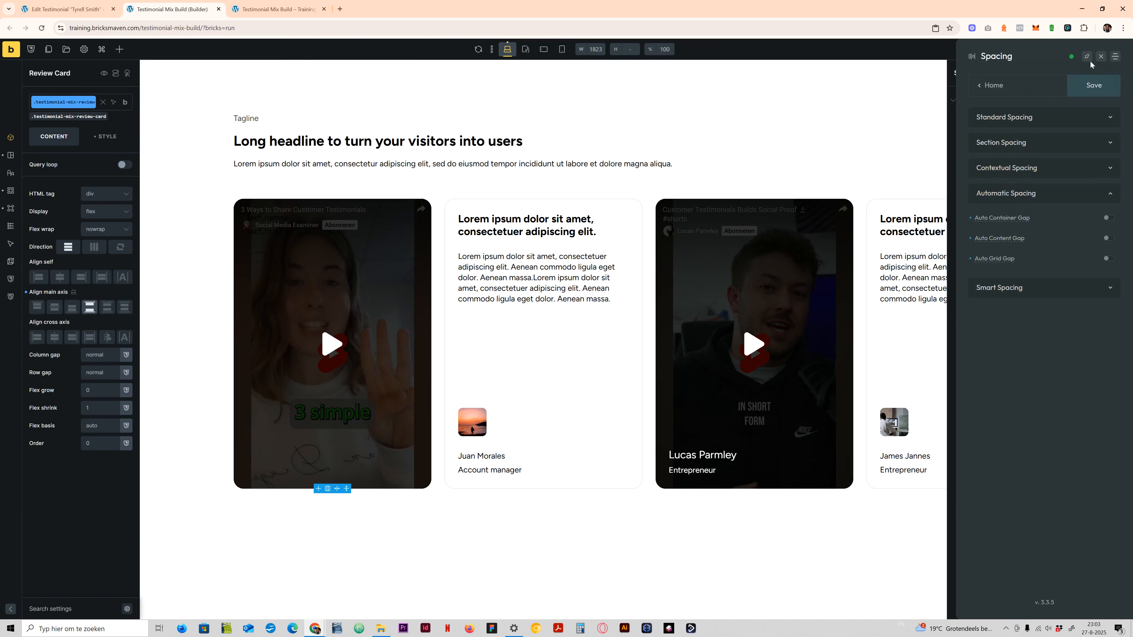
click(1101, 57)
- Set the Review Card's row gap to the content-gap variable and save the page
right_click(99, 372)
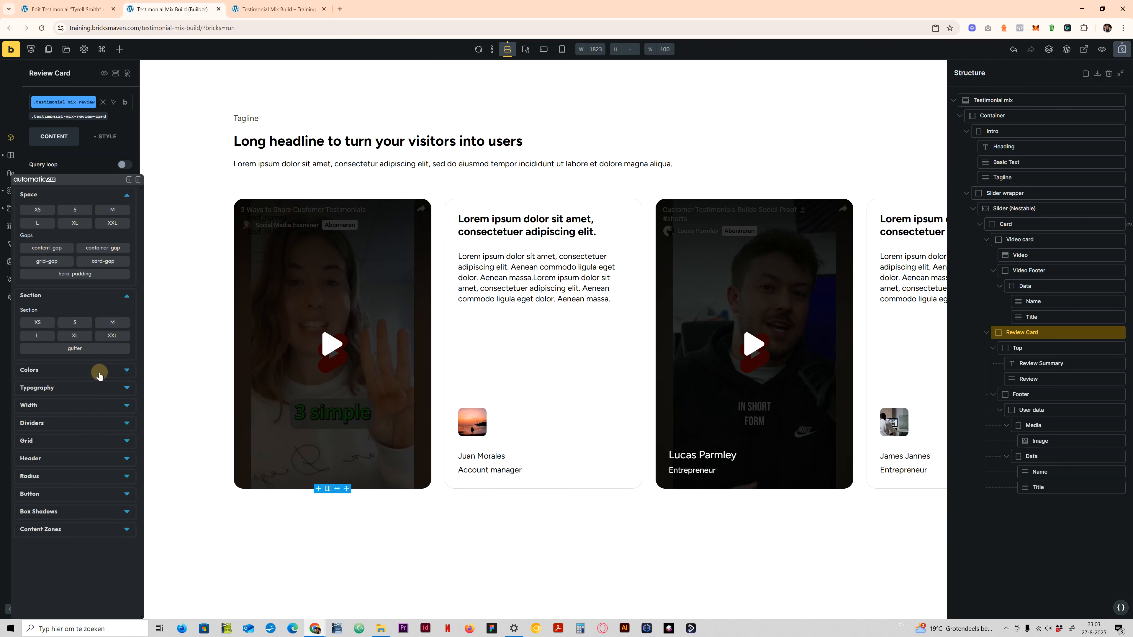
click(56, 249)
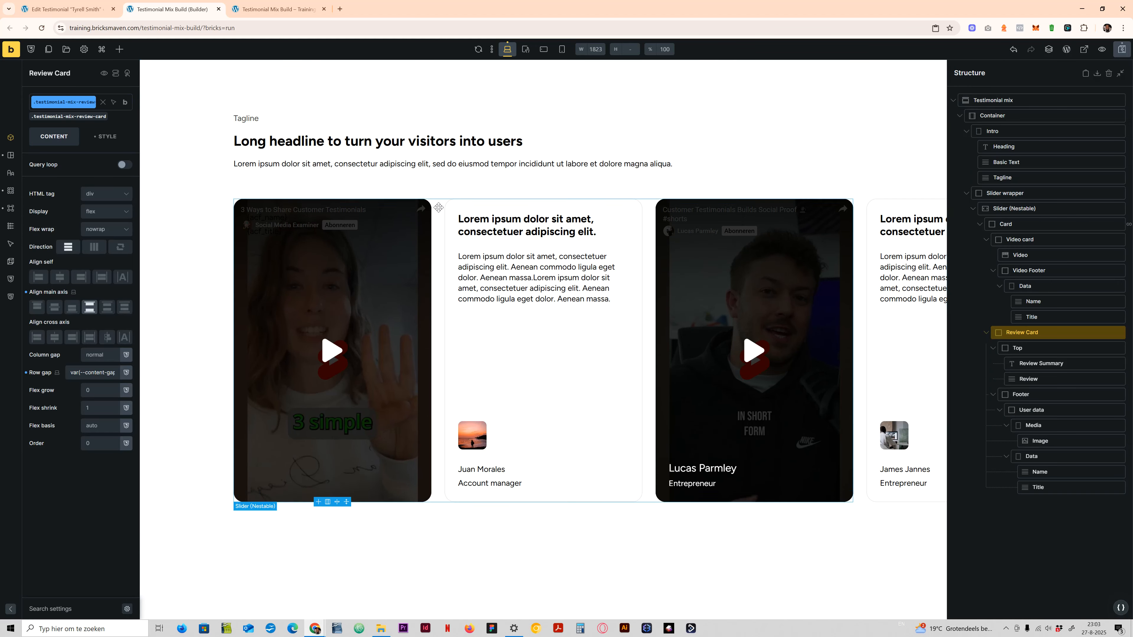
click(1122, 49)
- Reload the front-end page, narrow the responsive preview to 573 px and slide the cards to check the spacing above the reviewer photo
click(272, 10)
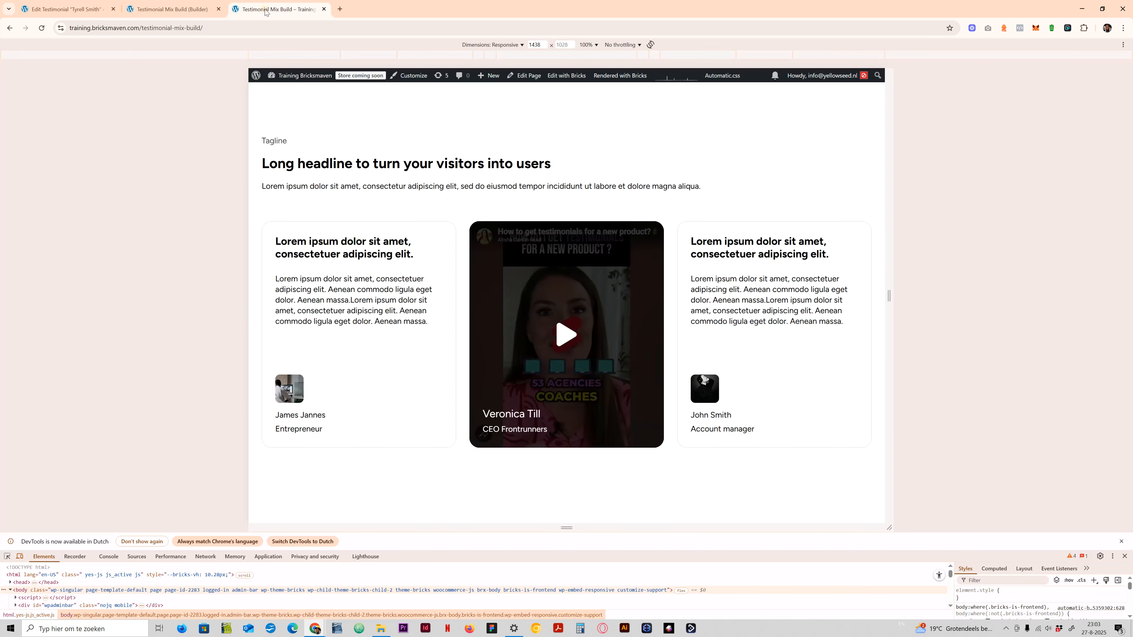
click(41, 28)
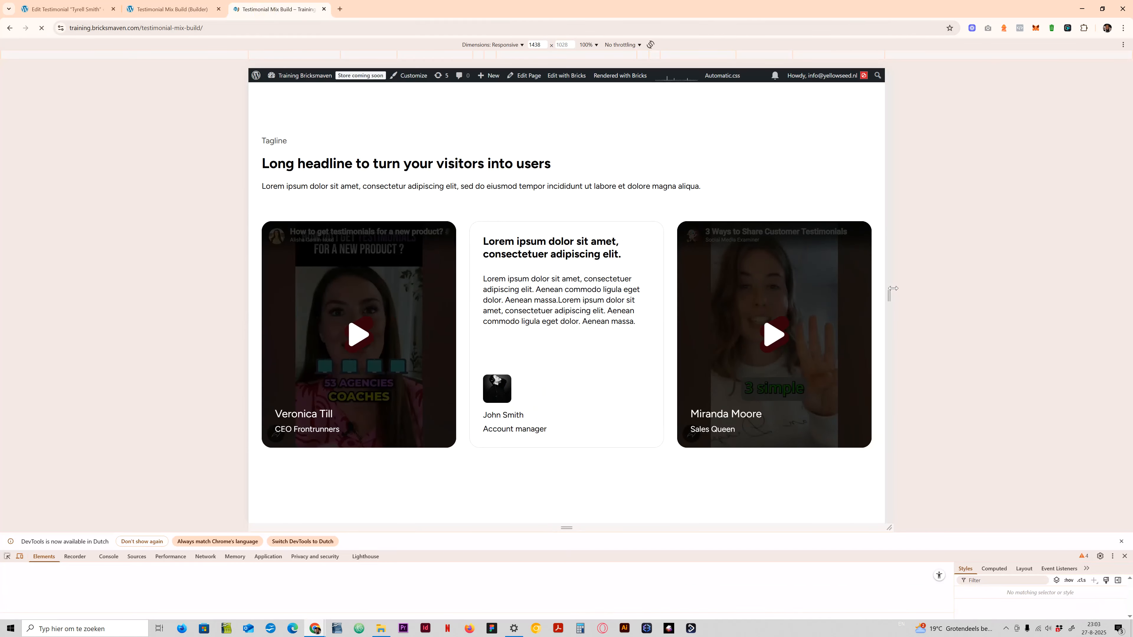
drag(889, 294, 700, 295)
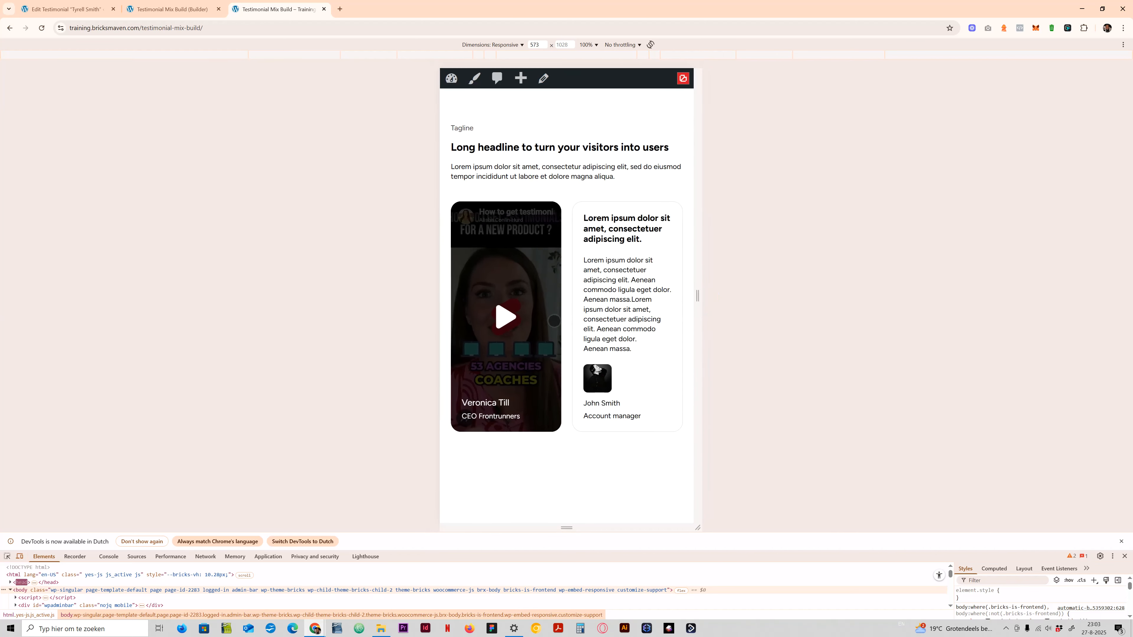
drag(554, 320, 642, 322)
drag(461, 351, 482, 355)
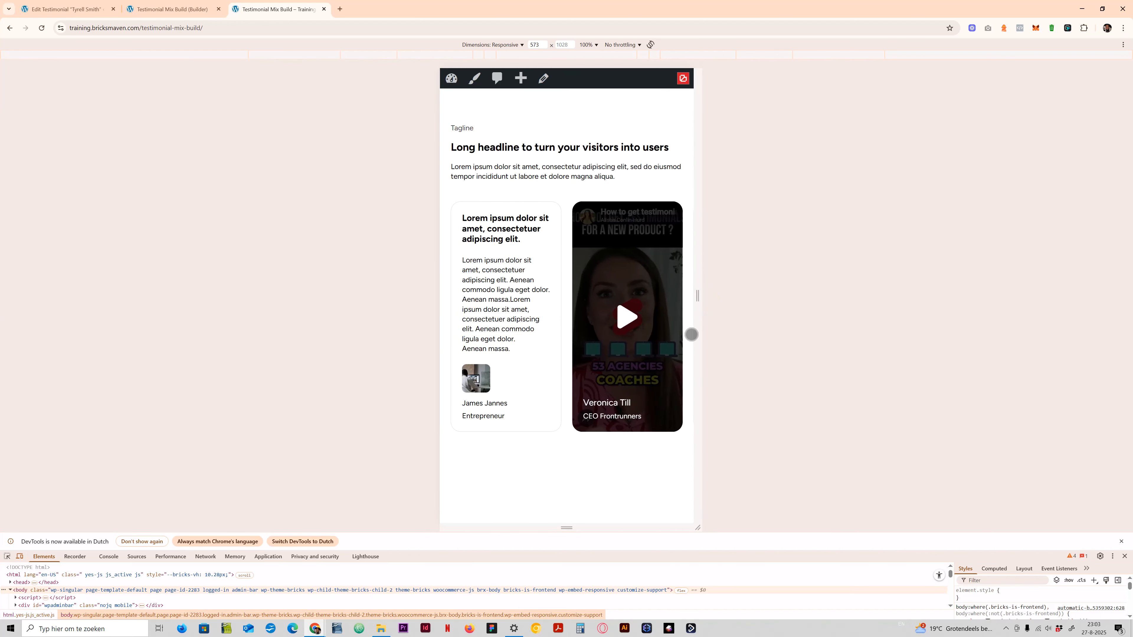
- Narrow the responsive preview to 454 px, slide through the testimonial cards one by one, and close the developer tools
drag(698, 329, 509, 337)
drag(588, 342, 471, 341)
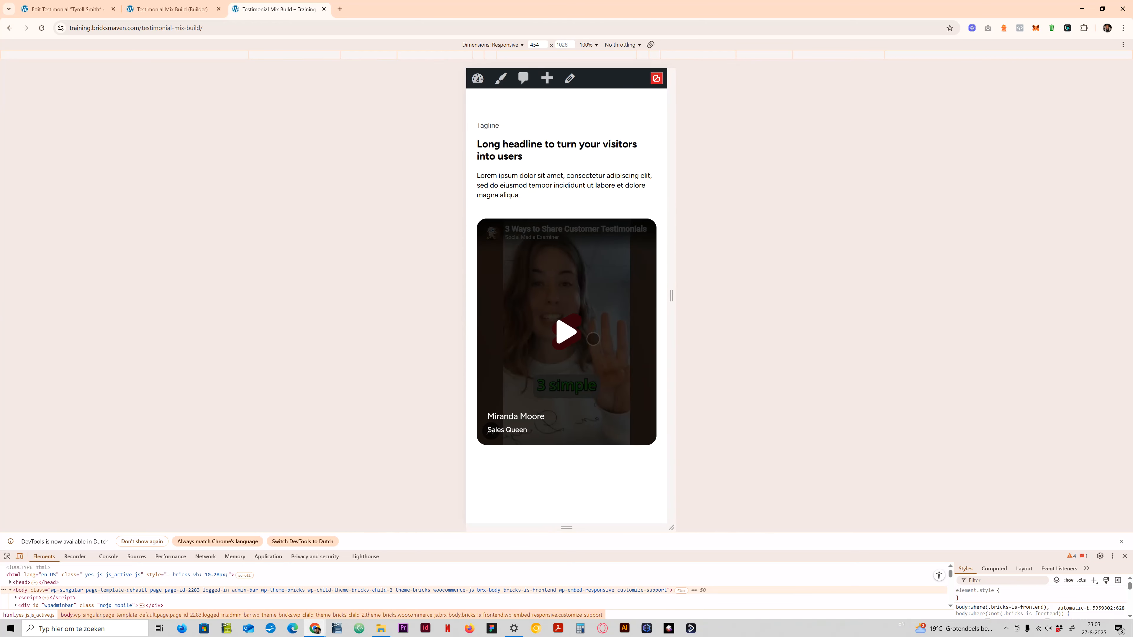
drag(584, 341, 658, 346)
drag(546, 341, 740, 345)
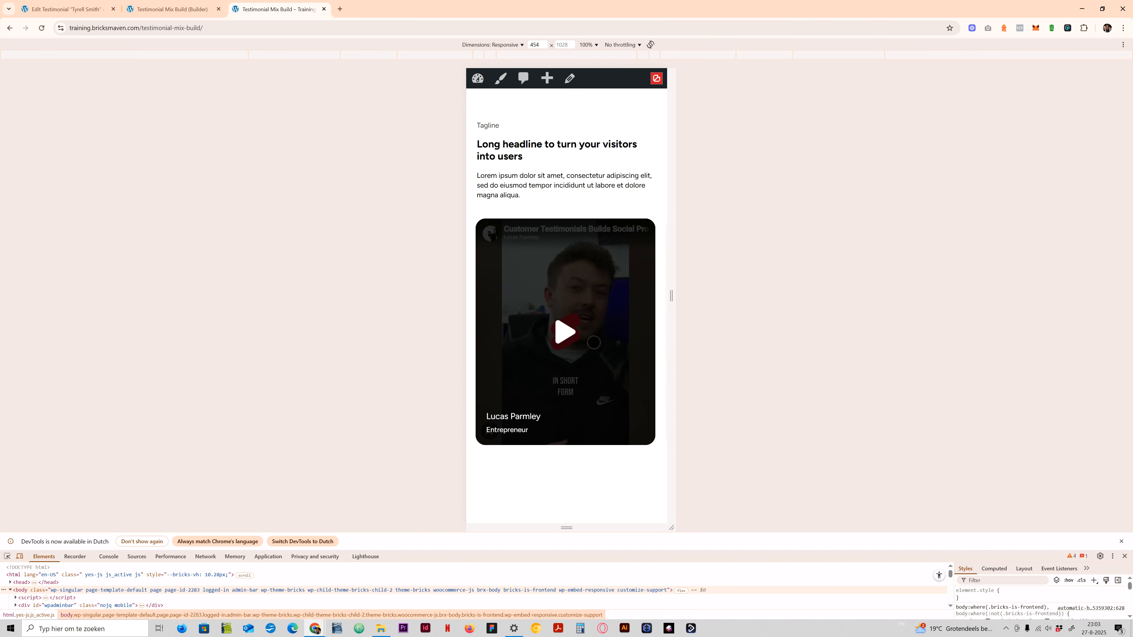
drag(552, 218, 756, 362)
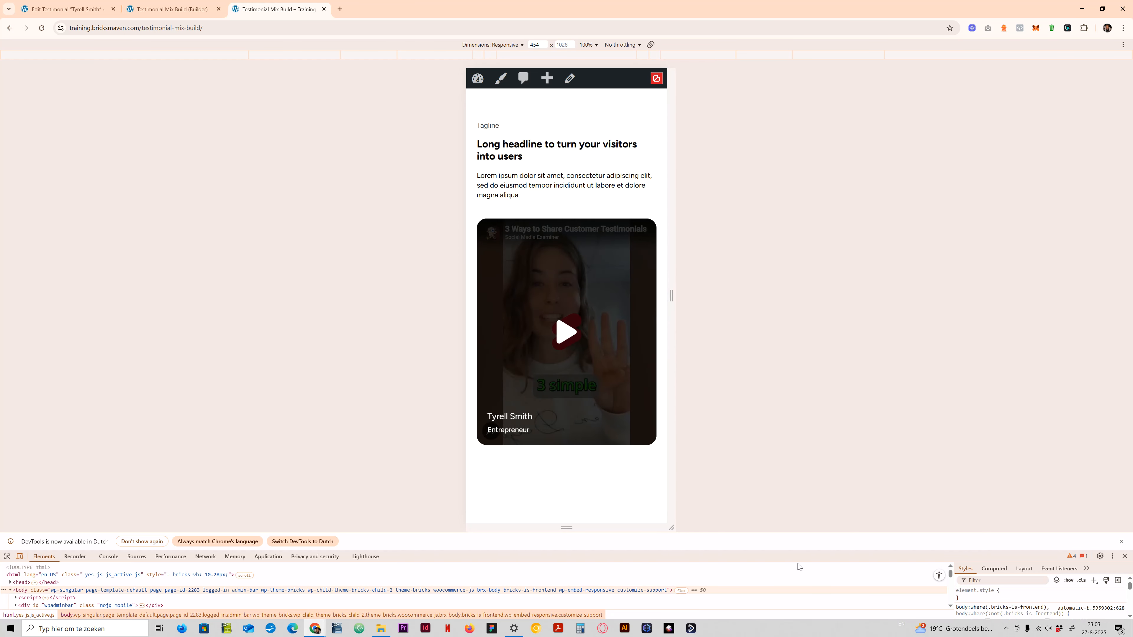
click(1124, 556)
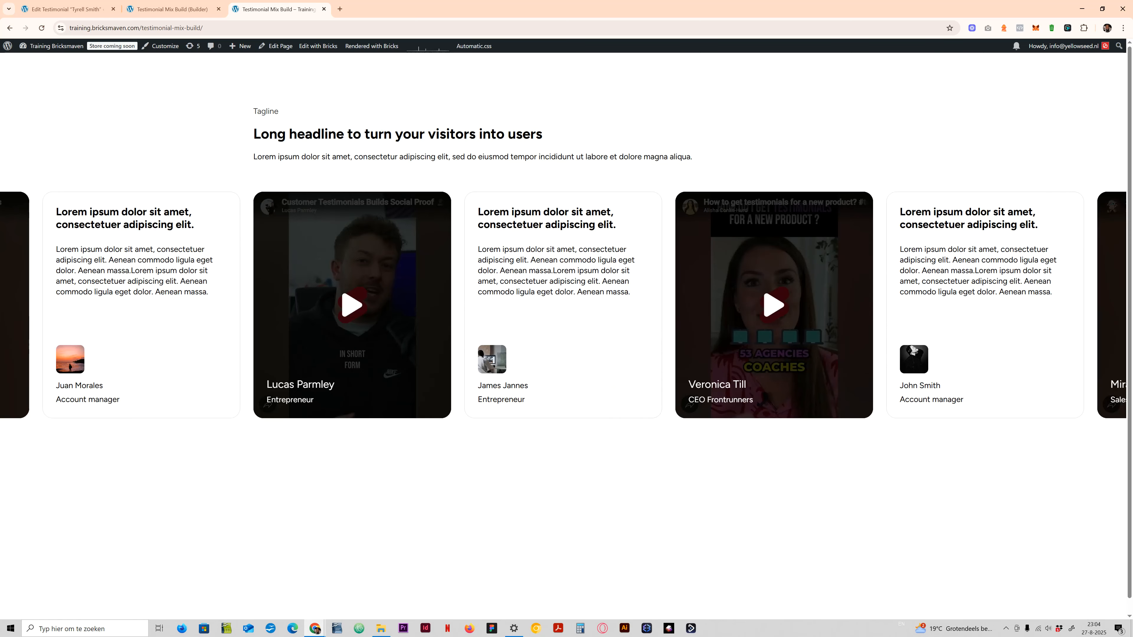
- Review the testimonial's edit screen and slide the cards on the builder canvas before returning to the front-end page
click(67, 9)
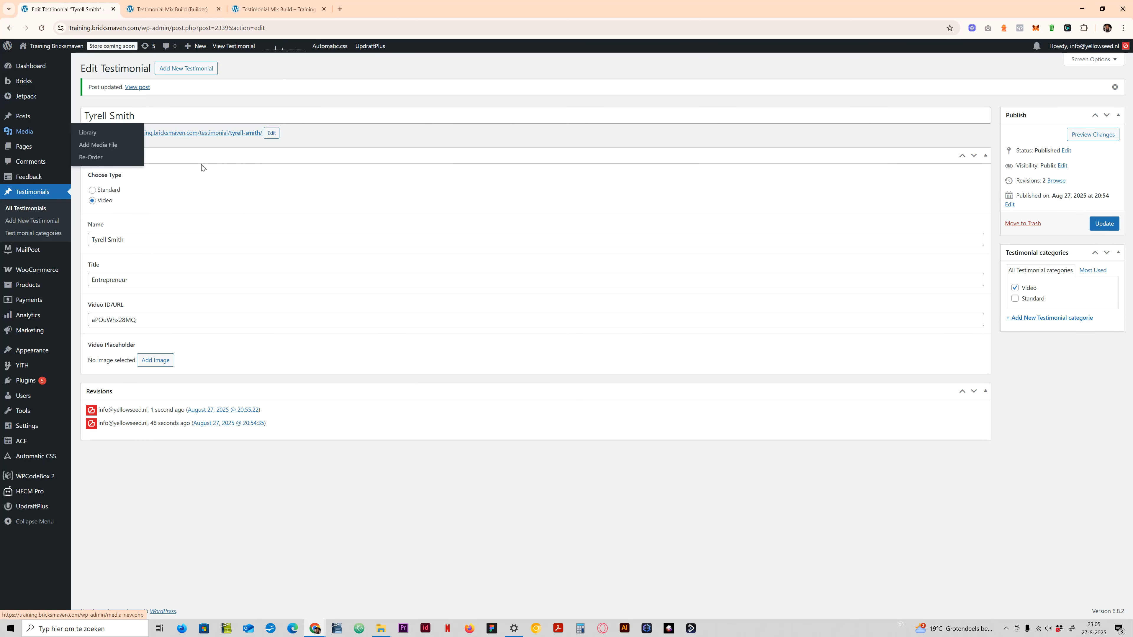
click(172, 9)
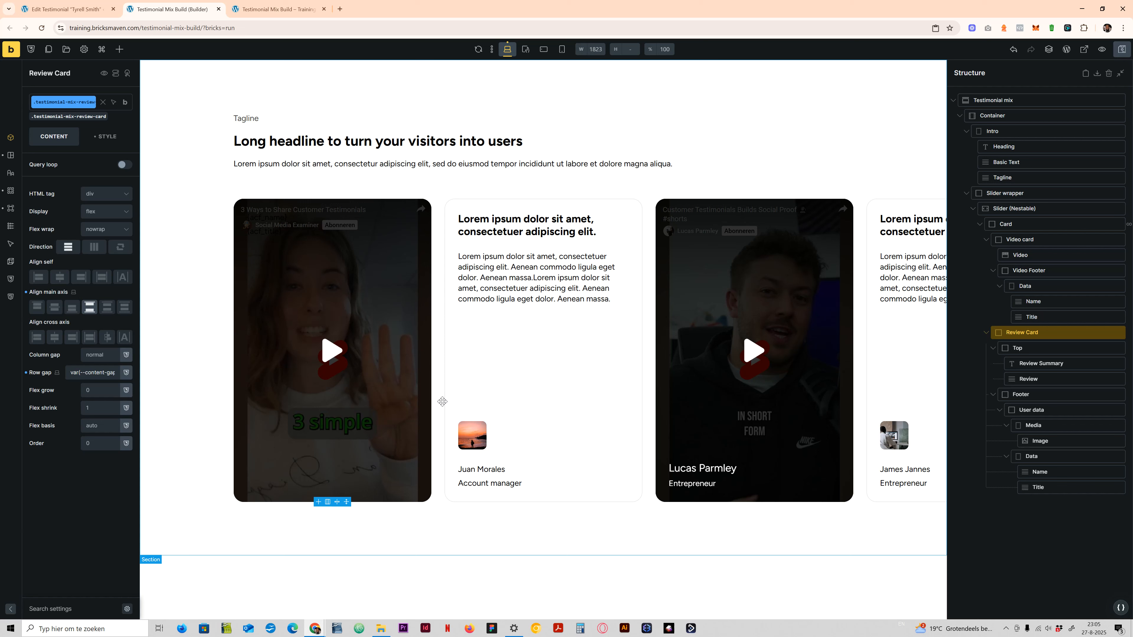
drag(735, 303, 536, 305)
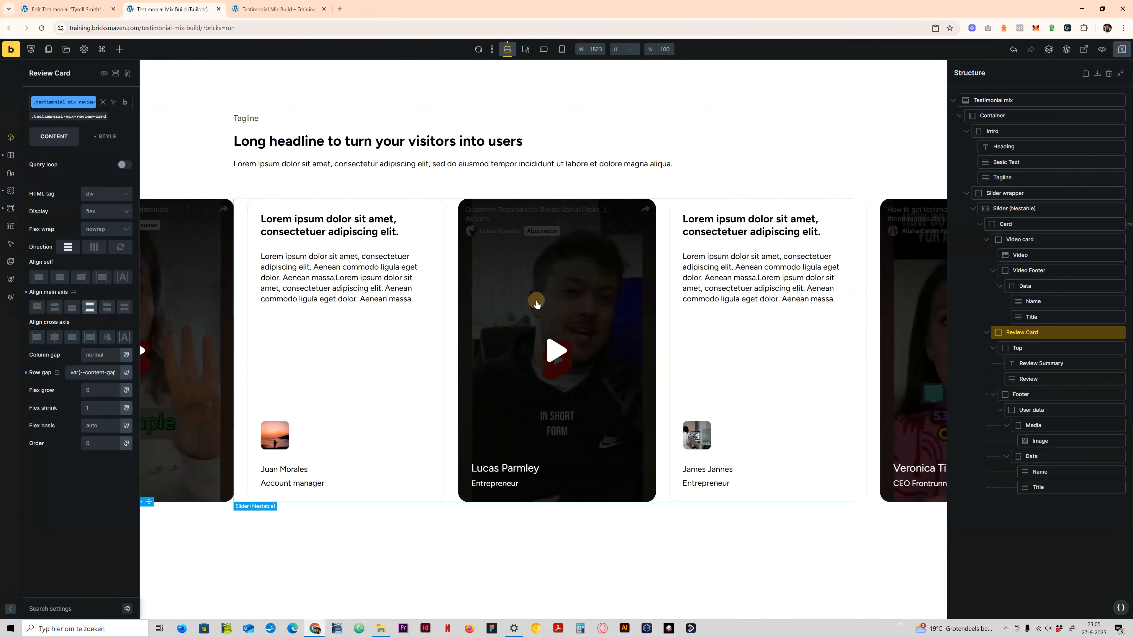
click(608, 199)
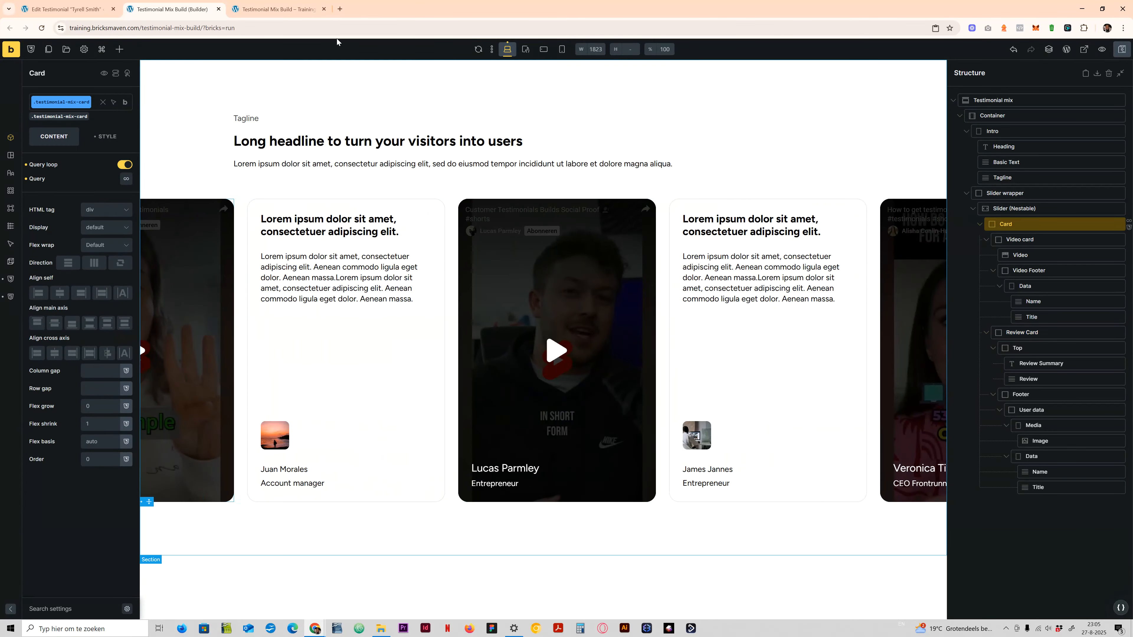
click(292, 7)
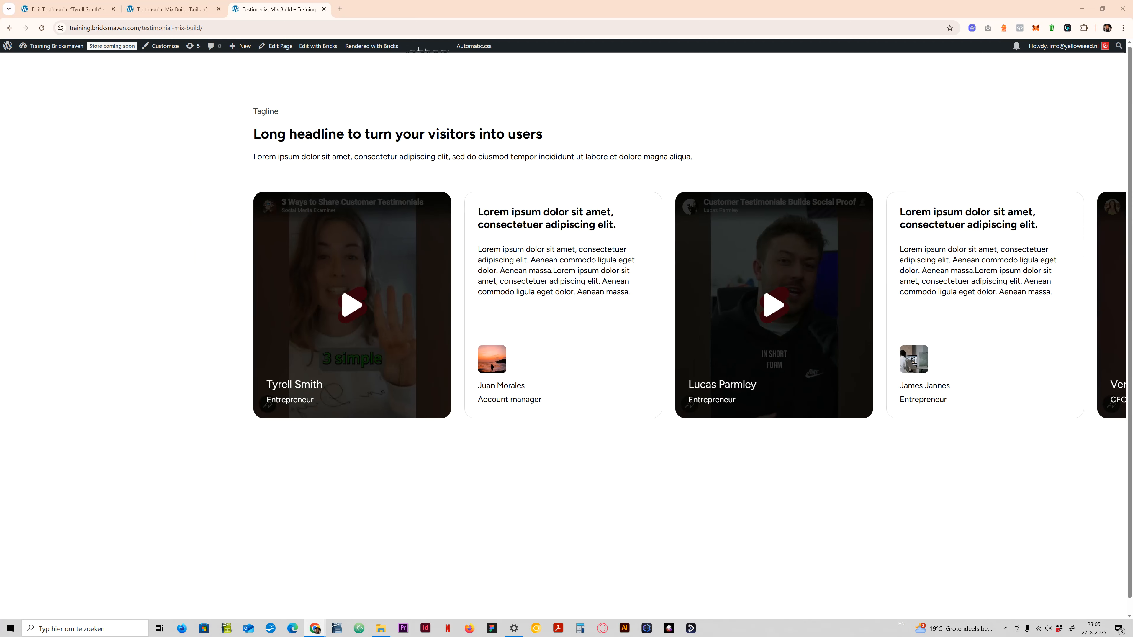
- Bring the testimonial-44 template preview into this browser window and examine its mixed video and review card layout
drag(0, 18, 378, 21)
scroll(441, 378, down, 5)
scroll(441, 378, down, 2)
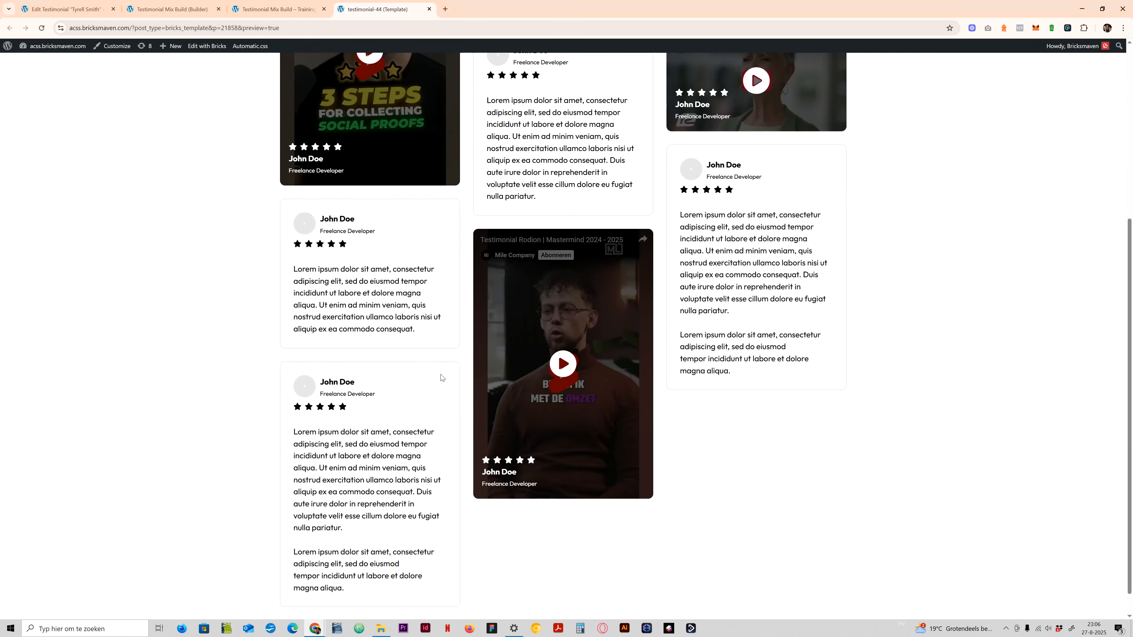
scroll(441, 377, up, 7)
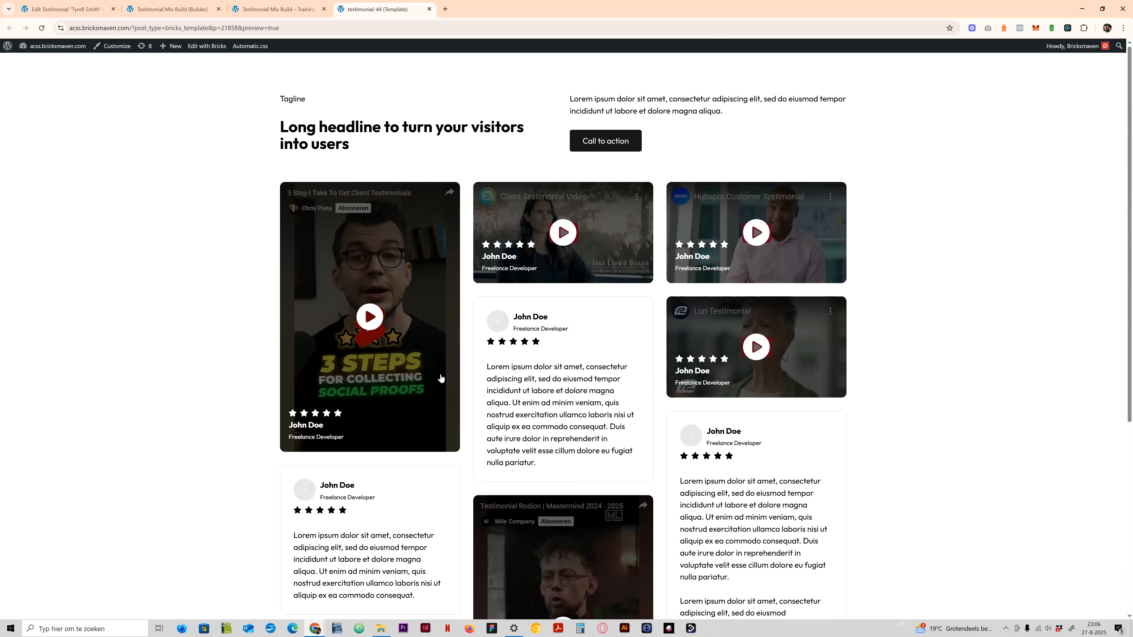
scroll(441, 378, down, 2)
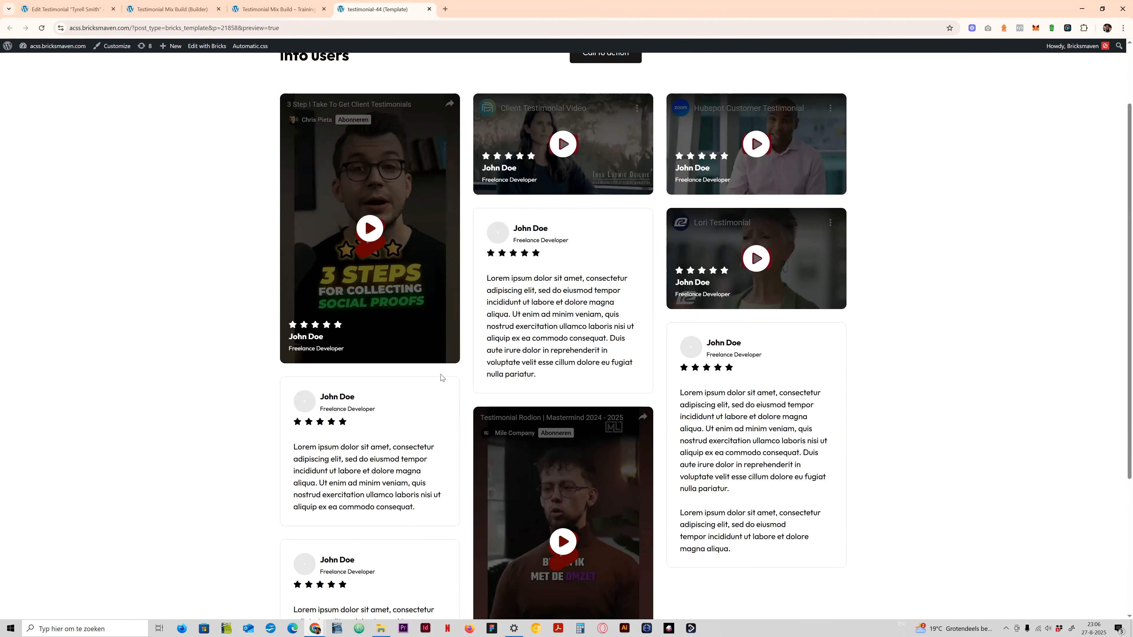
scroll(442, 378, down, 2)
scroll(440, 373, up, 4)
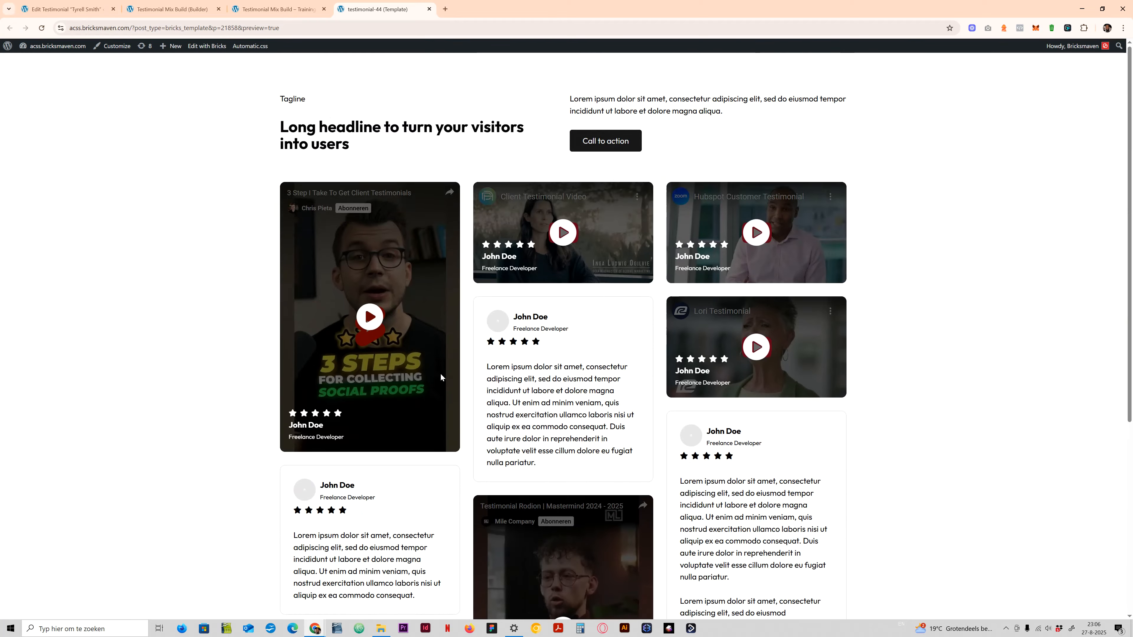
- Compare the front-end testimonial slider with the testimonial-44 template's card grid, viewing the grid down to its lower cards
key(ctrl+shift+Tab)
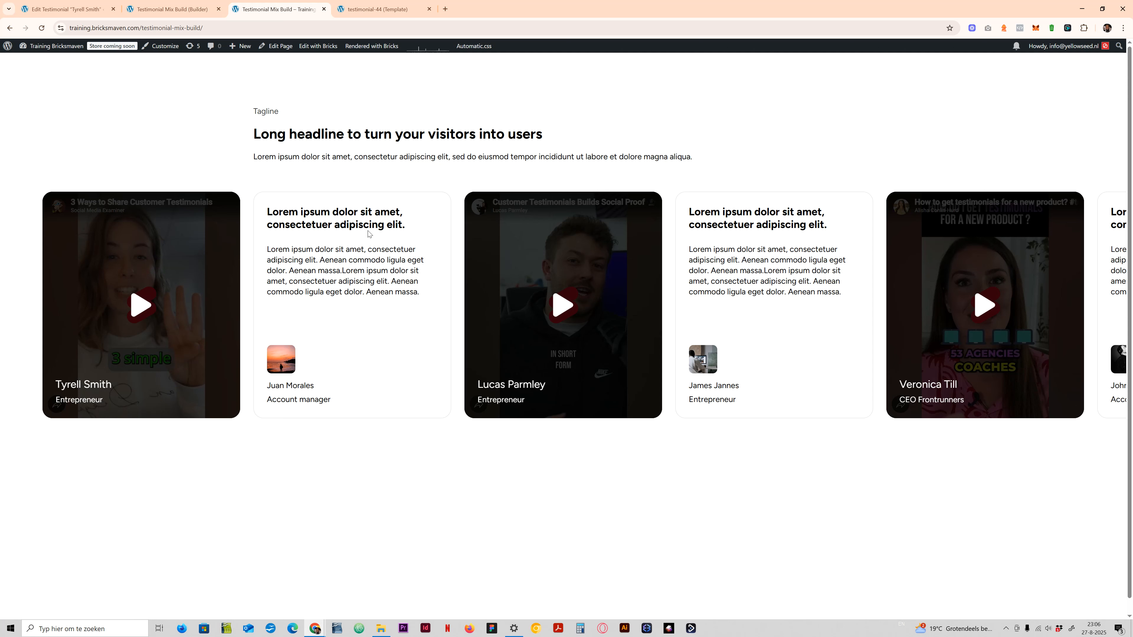
click(379, 13)
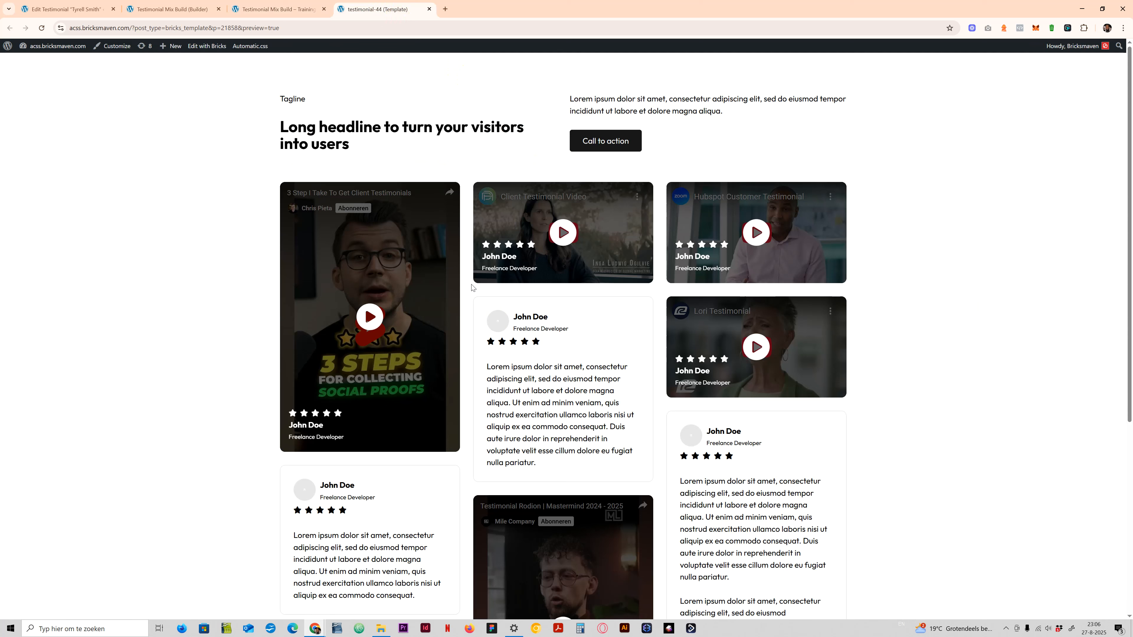
scroll(473, 287, down, 2)
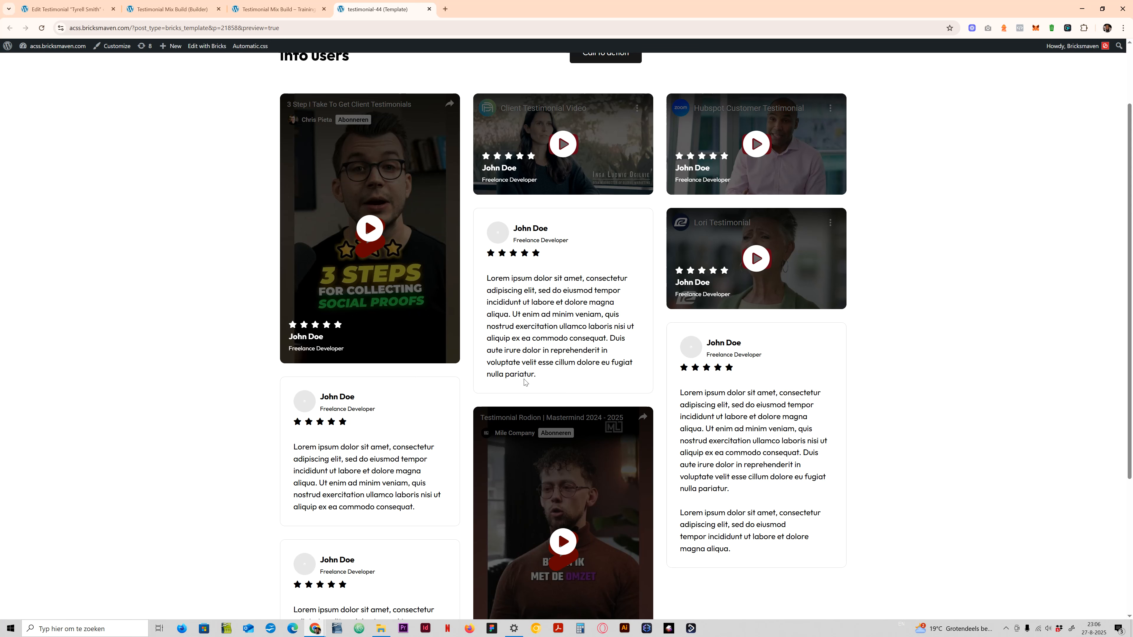
scroll(522, 380, down, 5)
scroll(523, 379, up, 5)
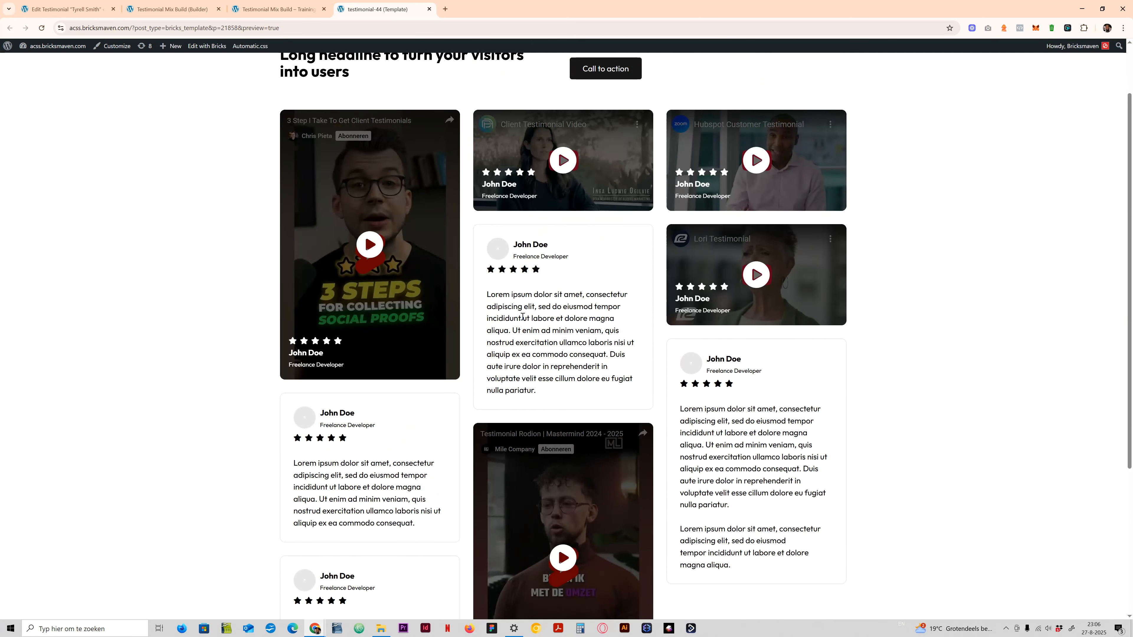
scroll(518, 314, up, 2)
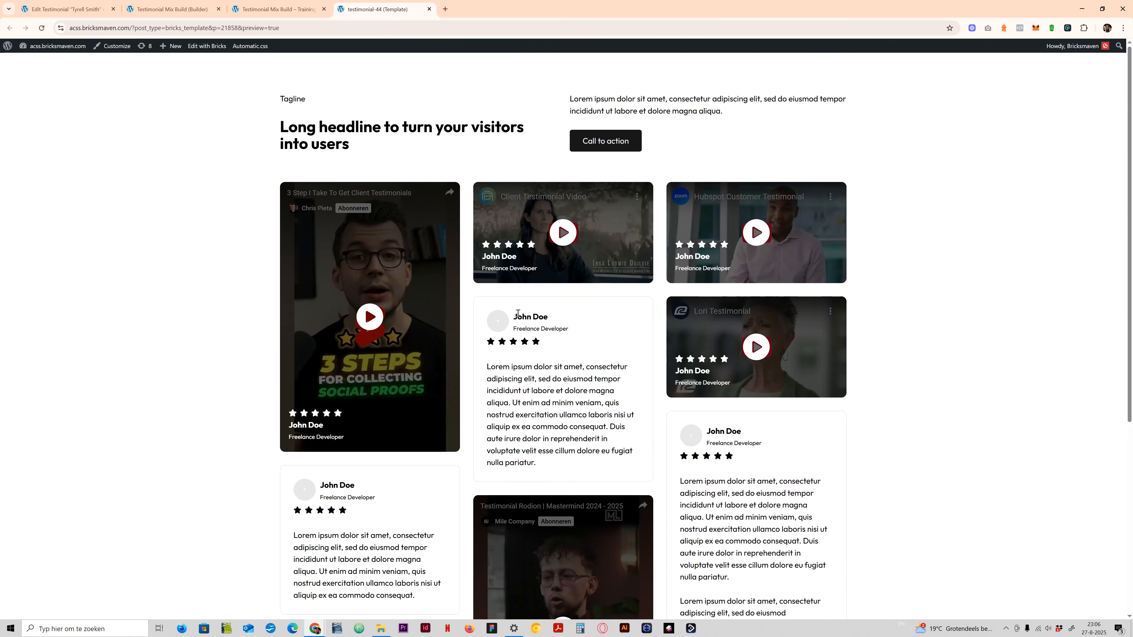